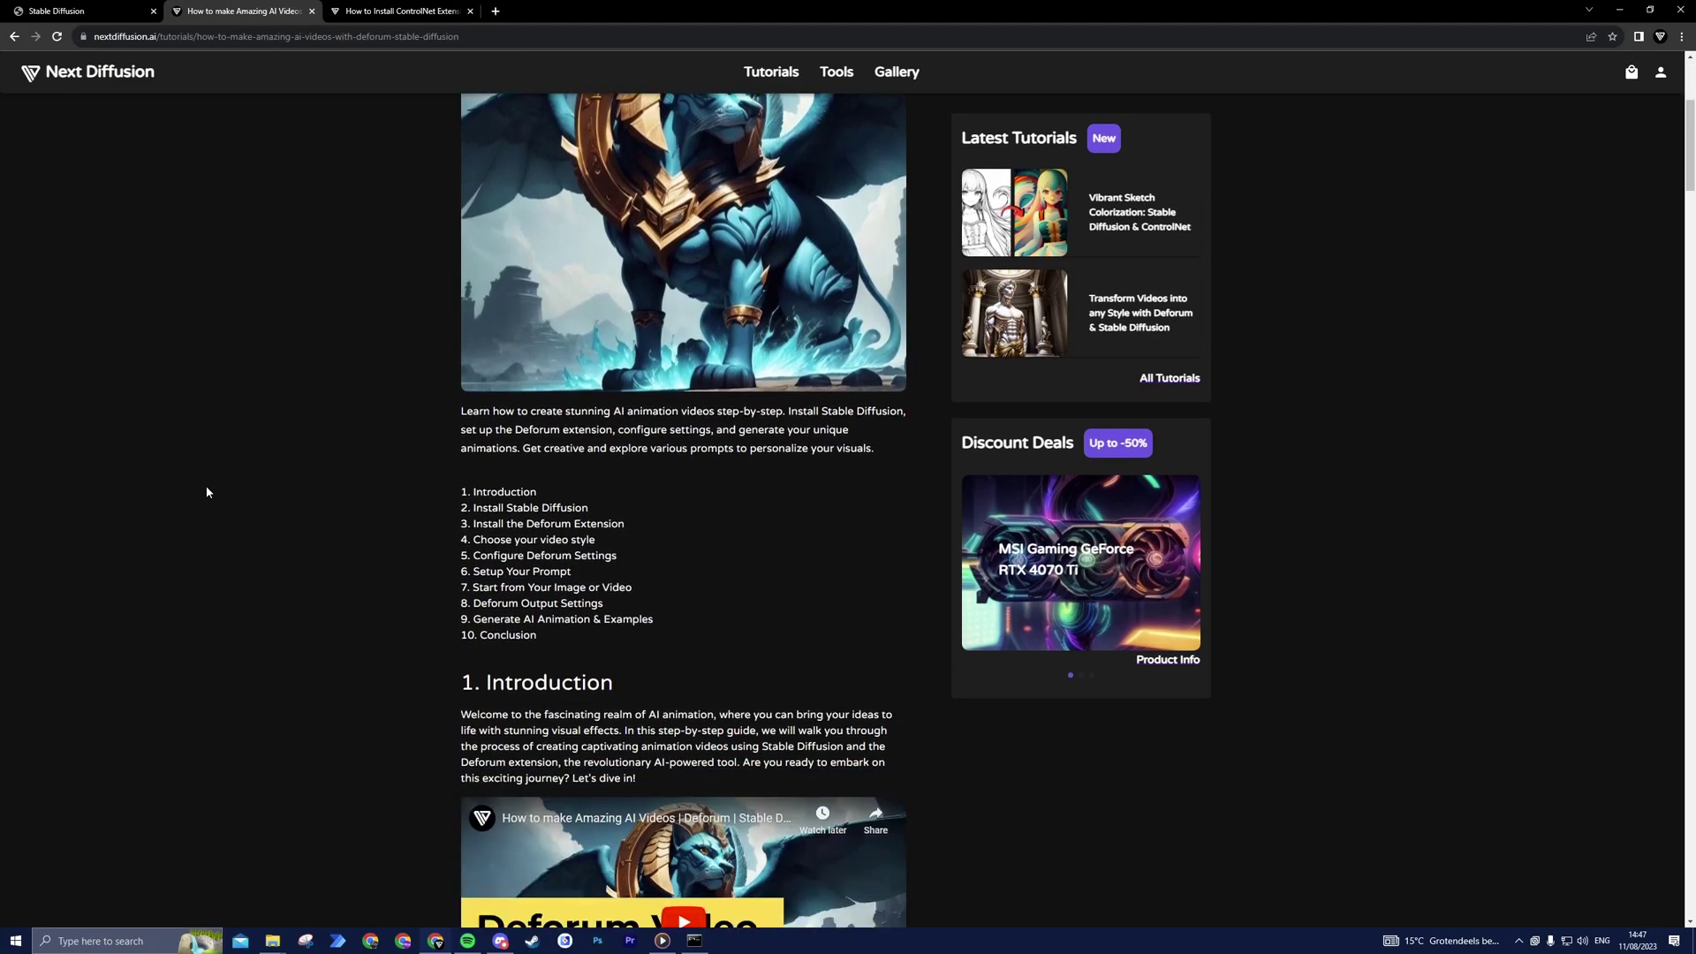
# Skim the Deforum tutorial, then read the ControlNet install tutorial down to its model download and pairing sections.
pyautogui.scroll(-10, 206, 492)
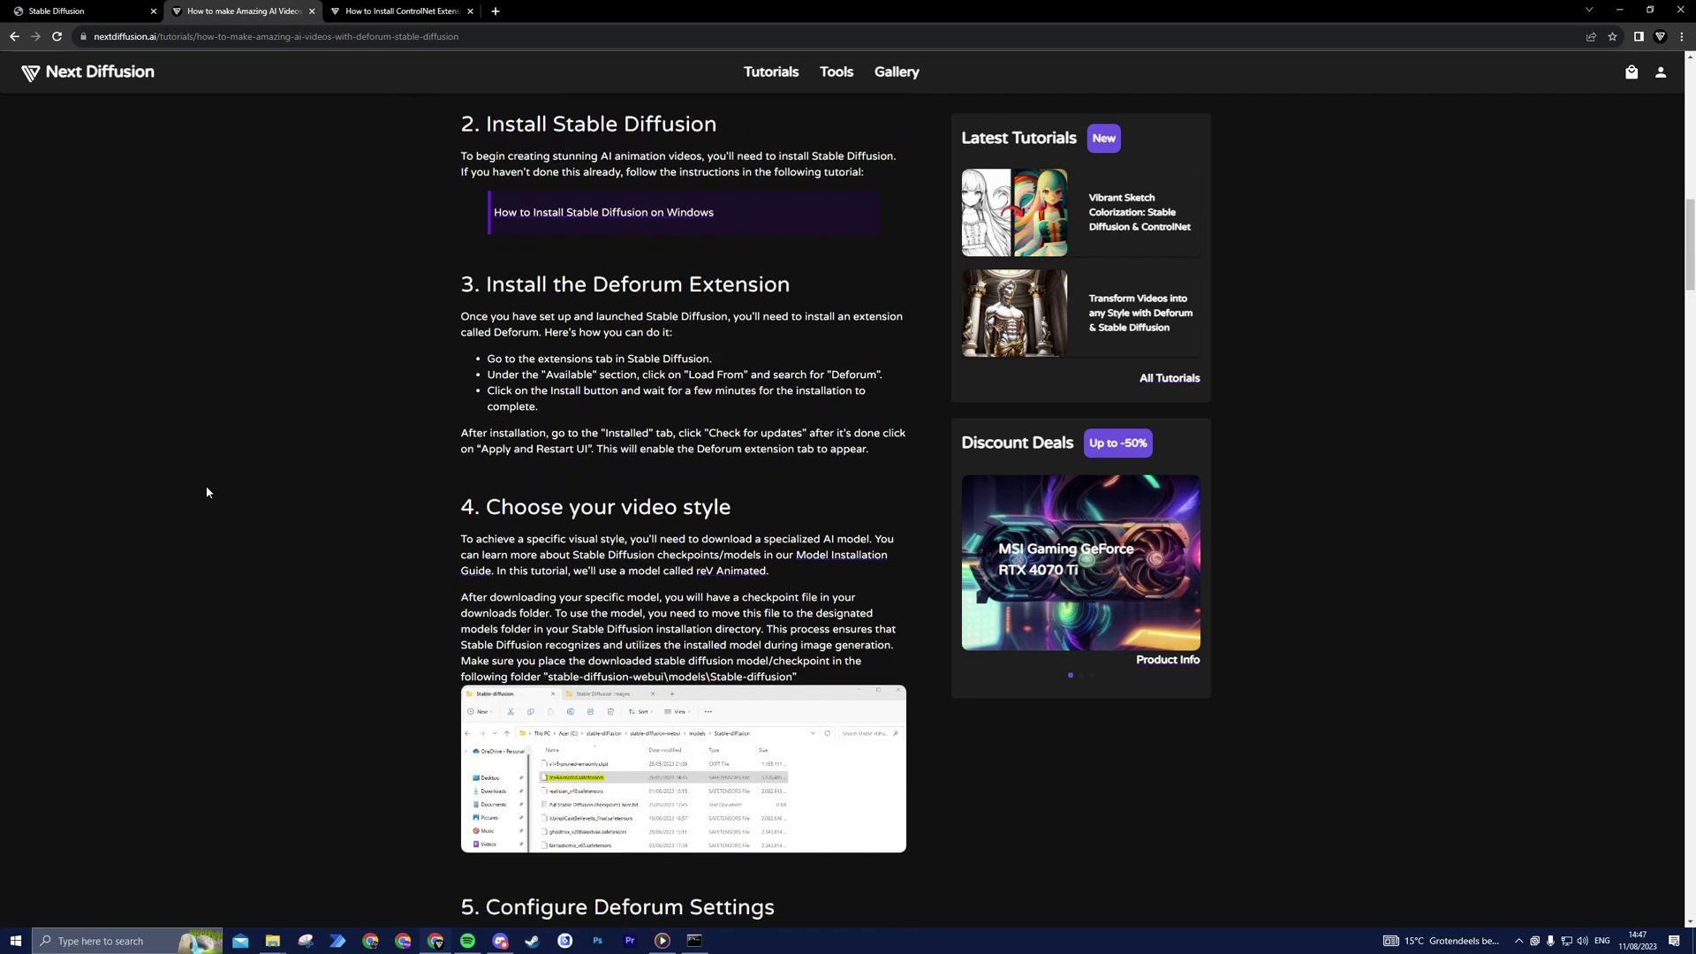
pyautogui.scroll(-7, 206, 492)
pyautogui.click(388, 11)
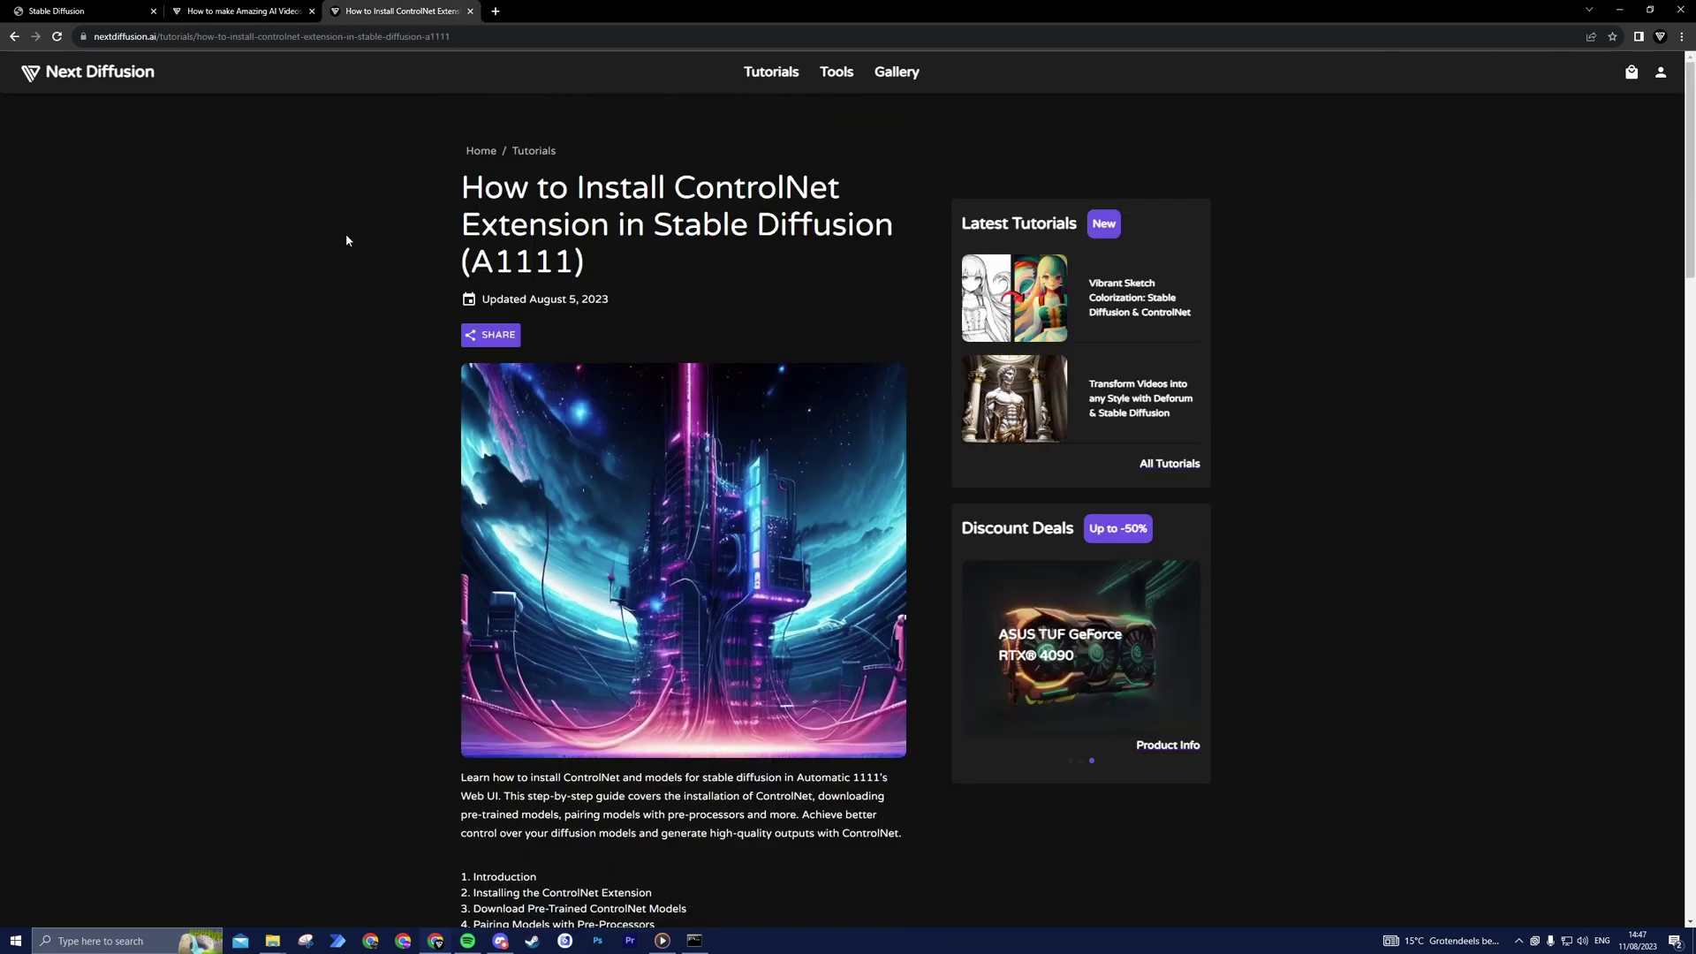
pyautogui.scroll(-8, 342, 458)
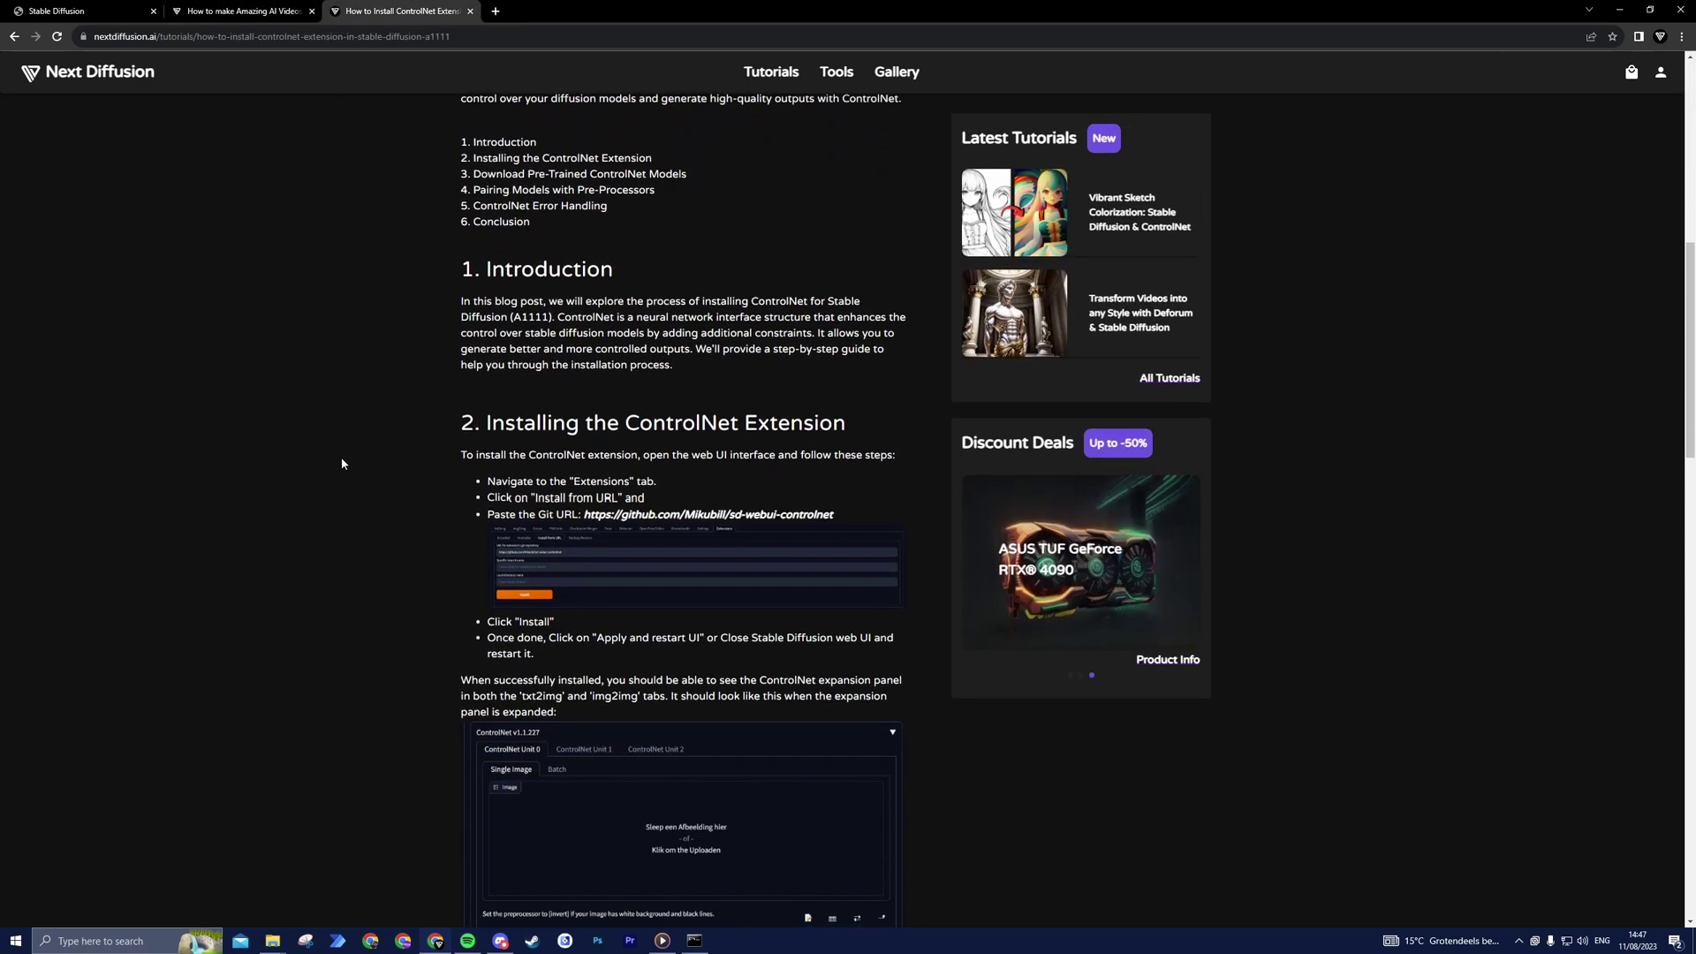
pyautogui.scroll(-9, 341, 464)
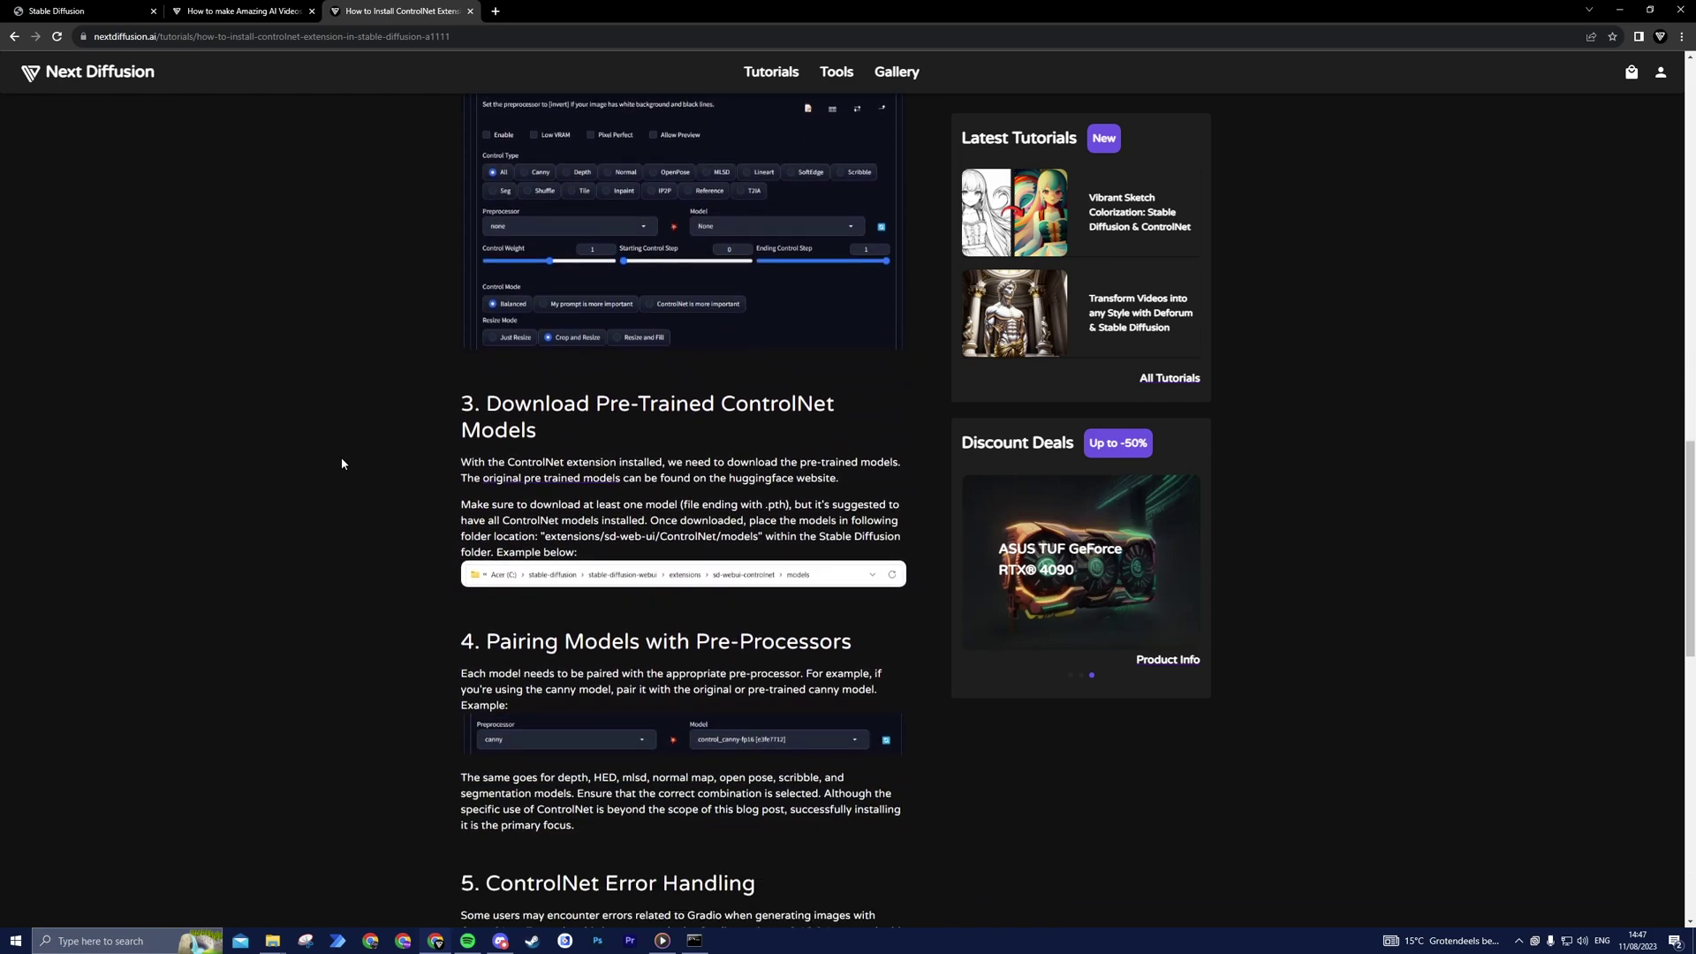
pyautogui.scroll(-3, 341, 458)
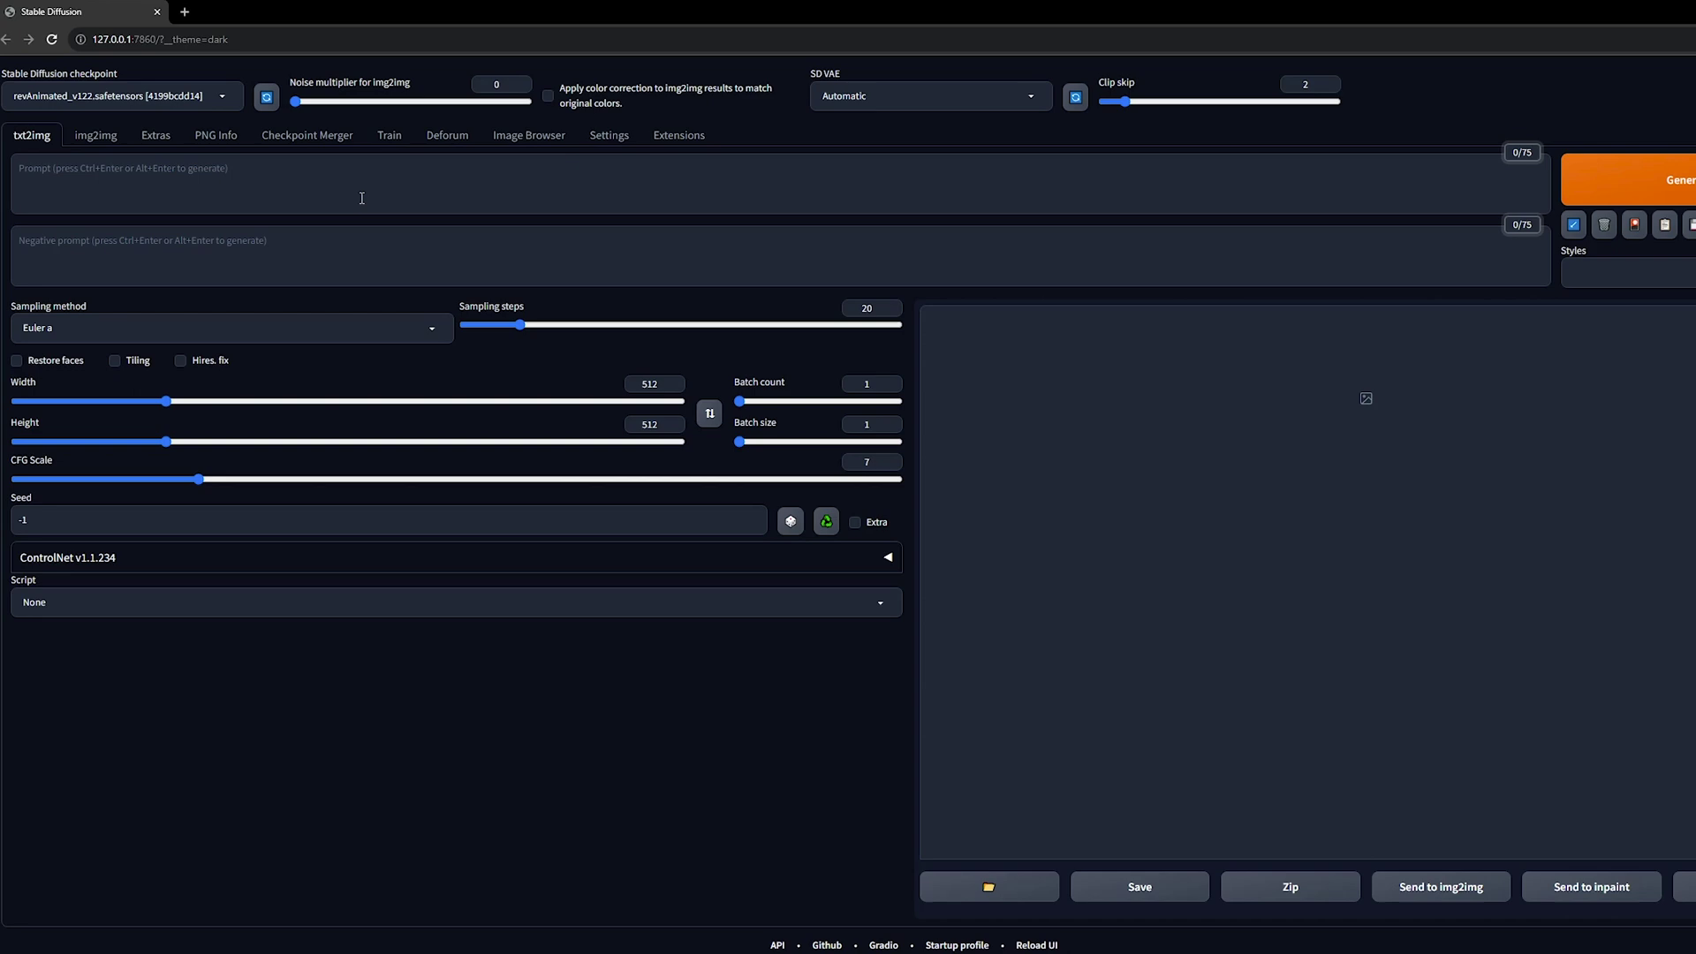
pyautogui.moveTo(346, 113); pyautogui.dragTo(510, 117)
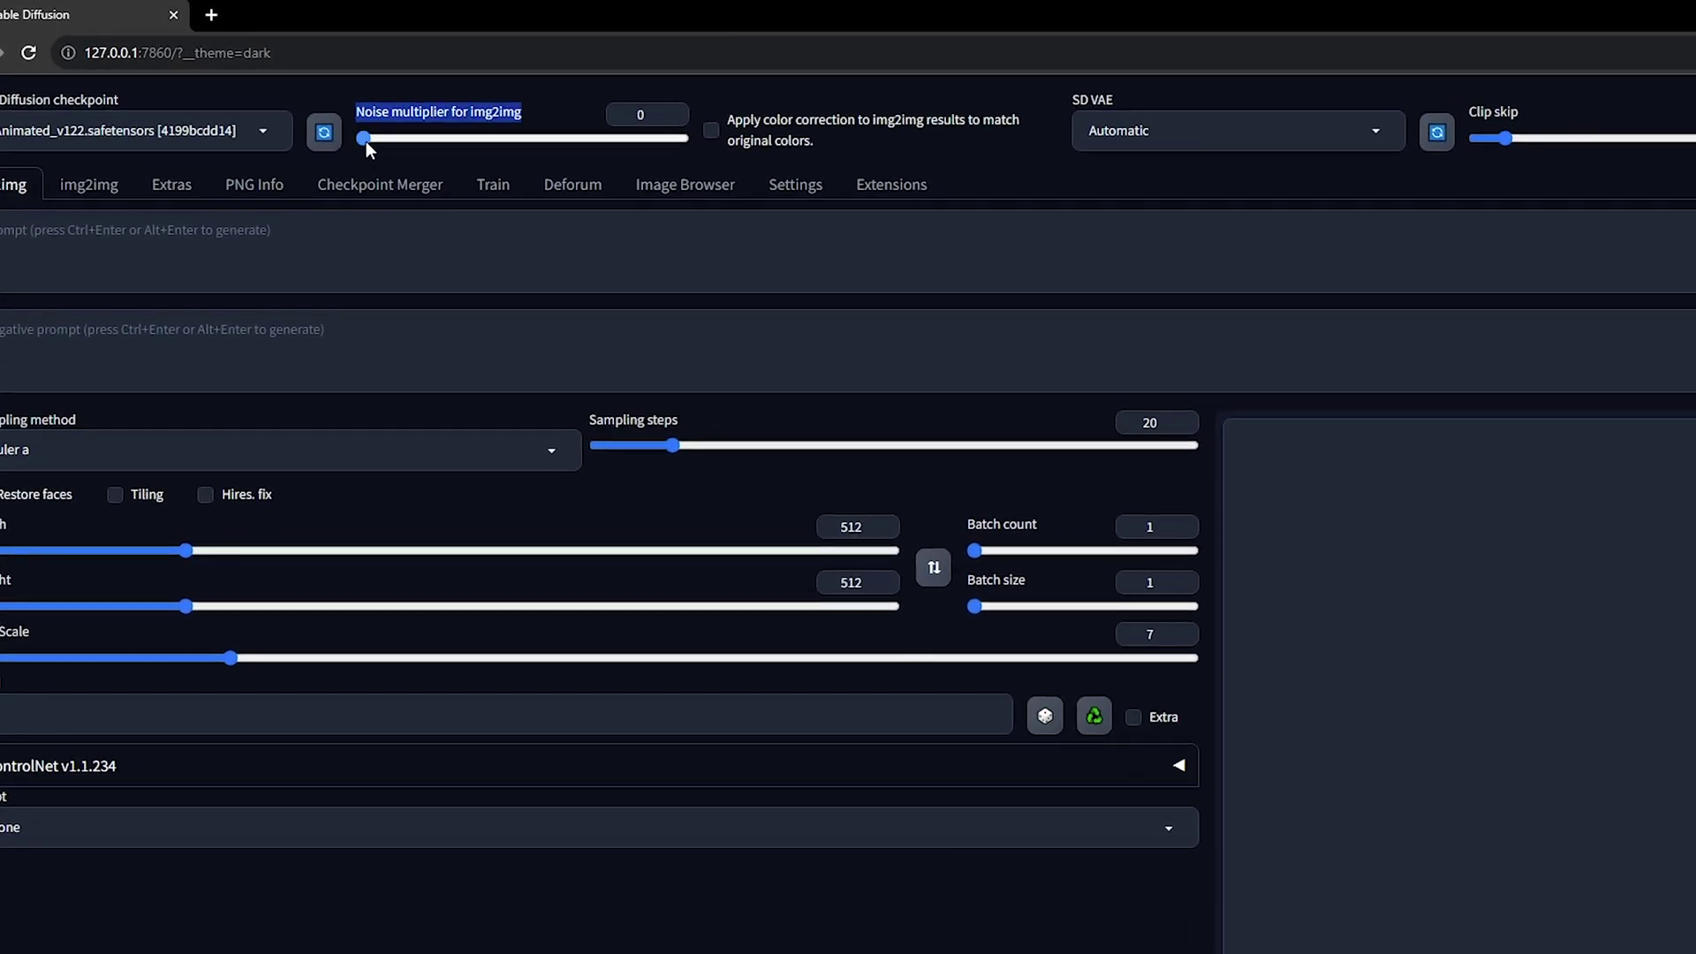
pyautogui.click(365, 141)
pyautogui.moveTo(363, 140); pyautogui.dragTo(468, 146)
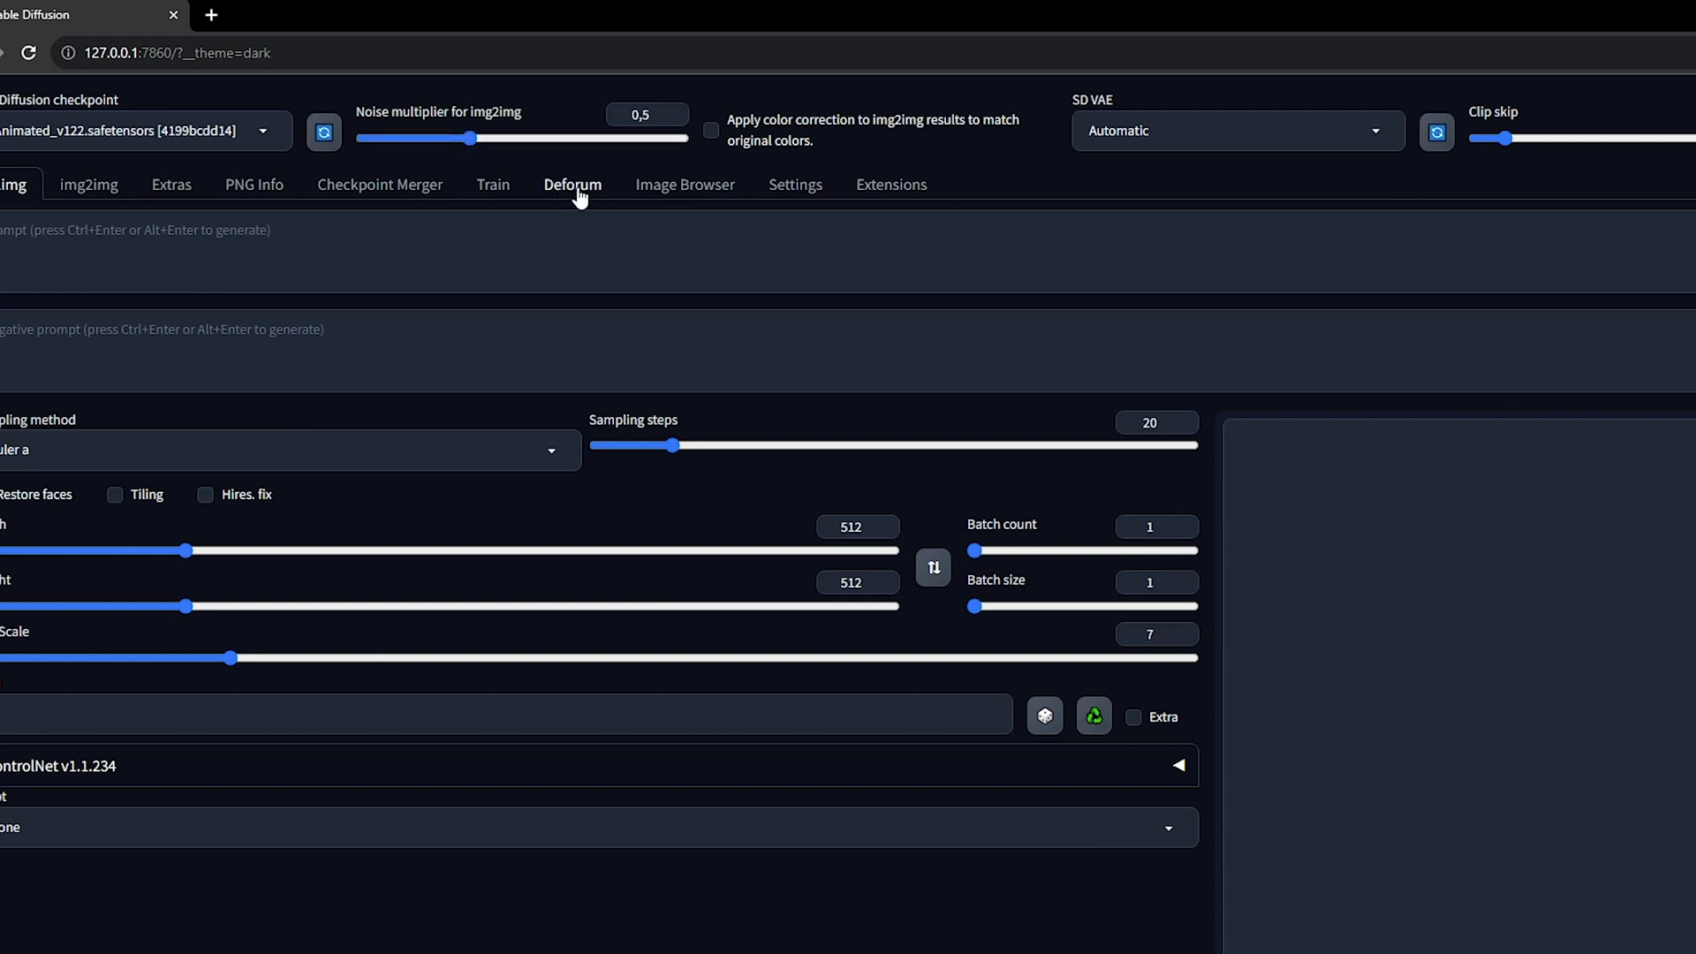
pyautogui.click(636, 115)
pyautogui.doubleClick(654, 119)
pyautogui.write('0')
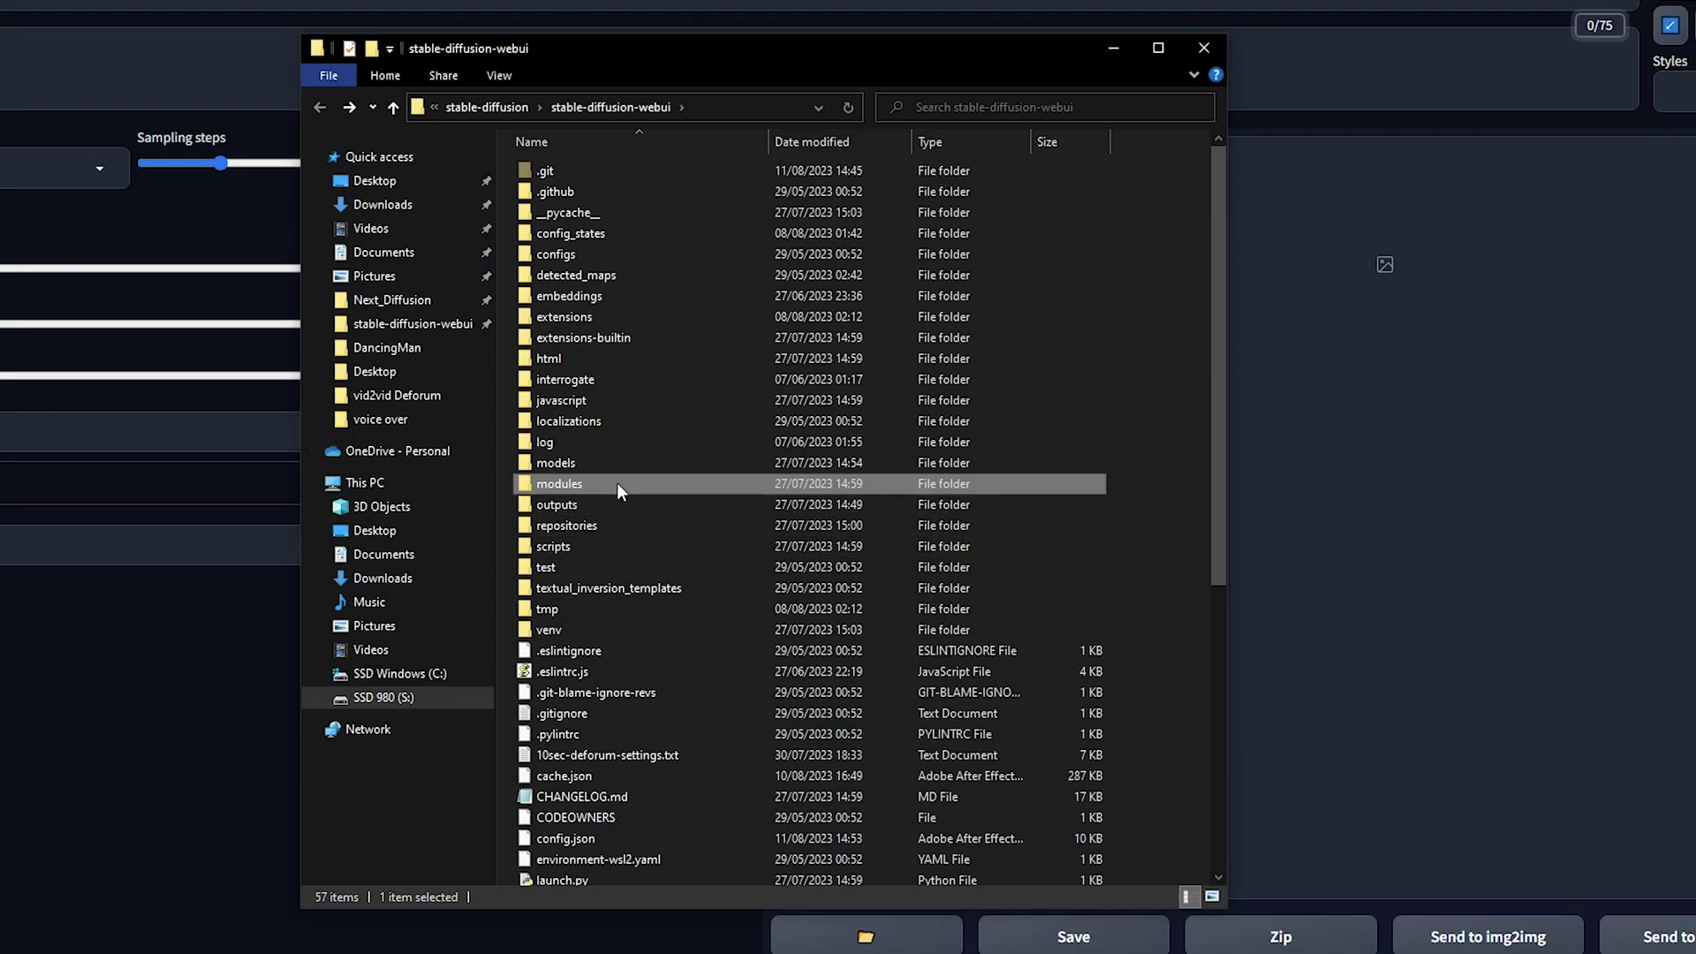
# Open shared.py from the web UI's modules folder in Notepad.
pyautogui.doubleClick(617, 482)
pyautogui.scroll(-15, 628, 522)
pyautogui.scroll(-3, 643, 584)
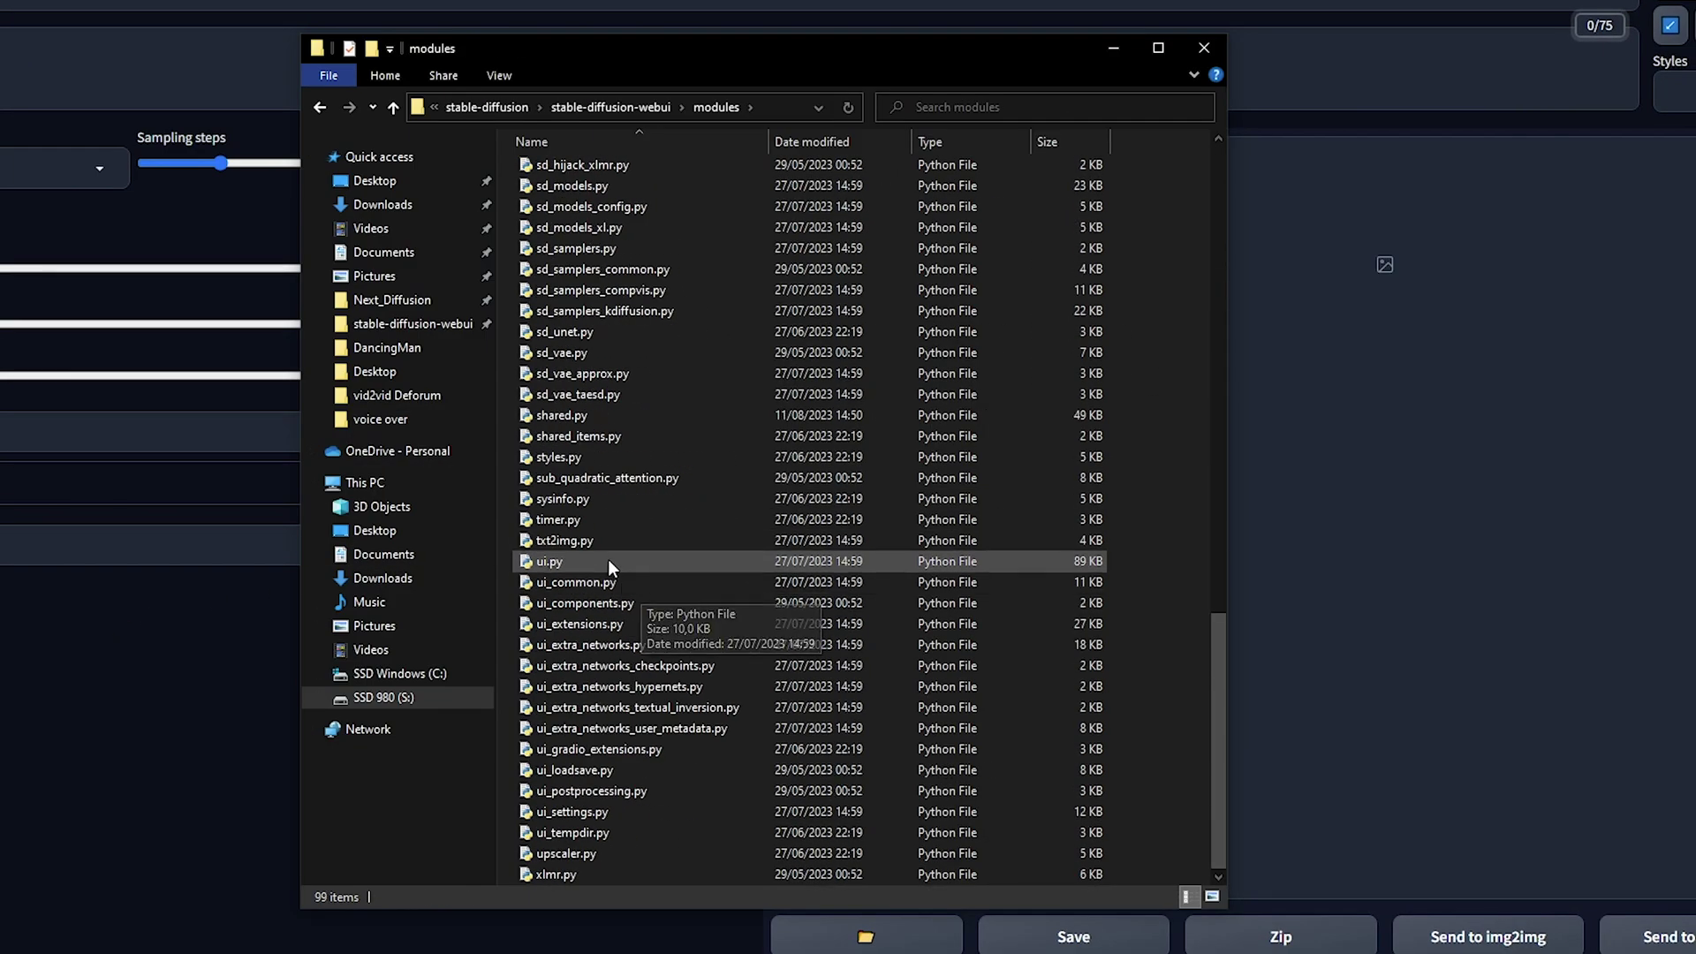
pyautogui.click(633, 419)
pyautogui.rightClick(637, 420)
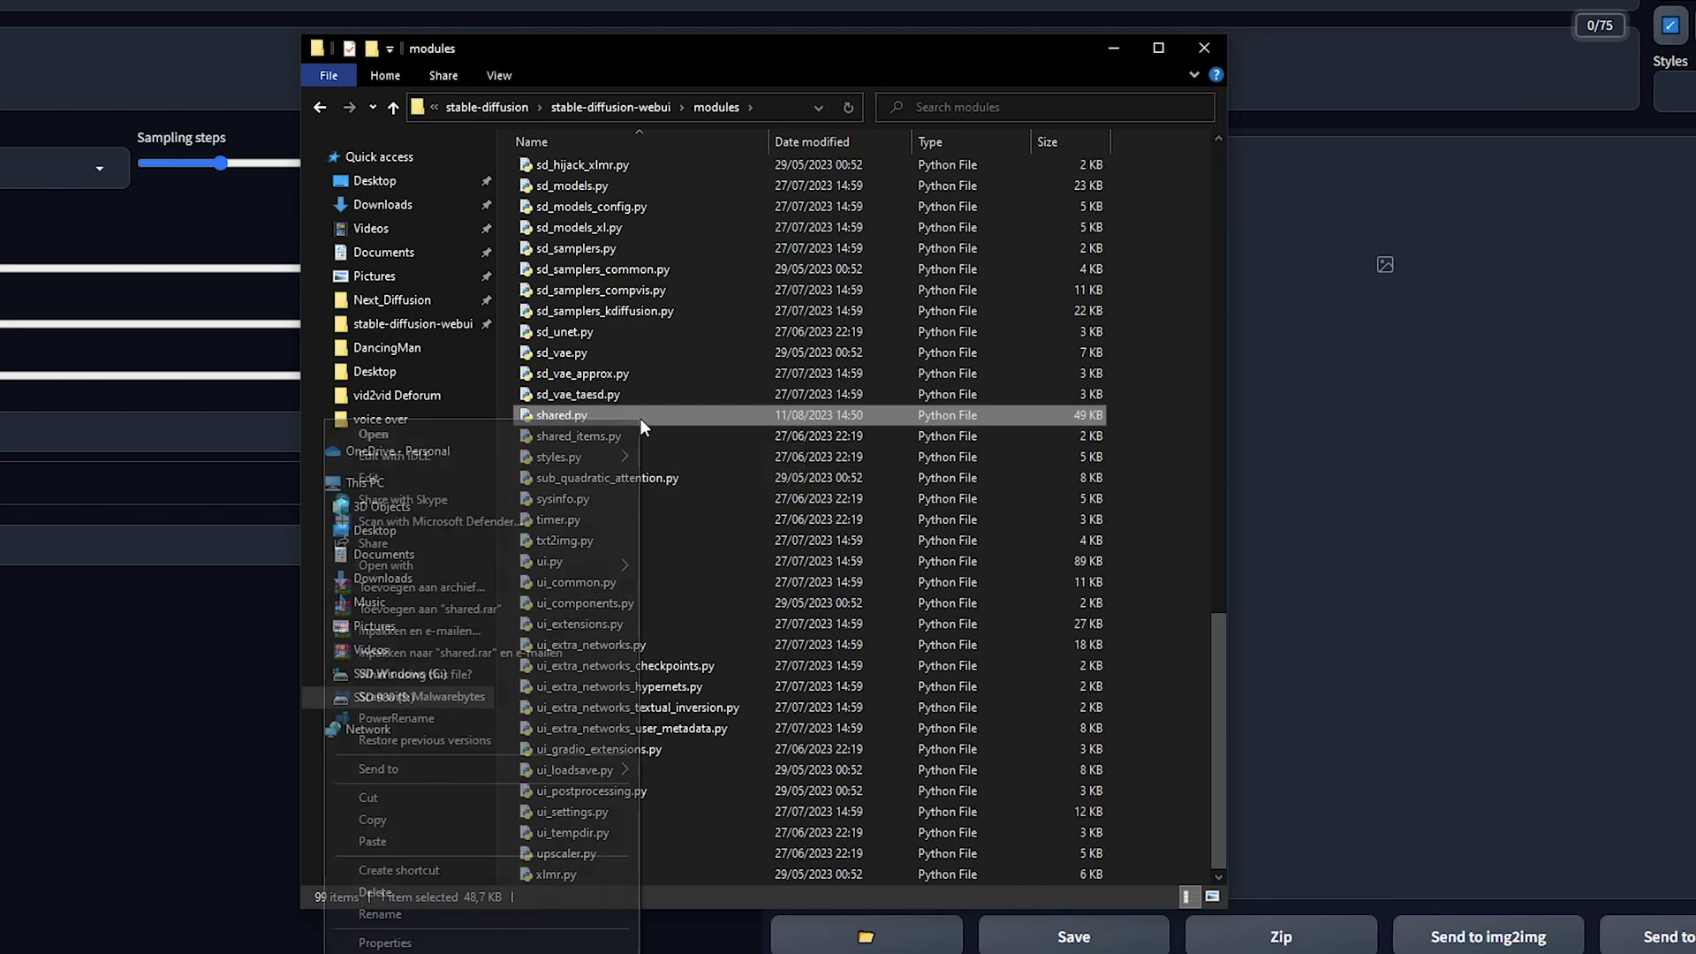
pyautogui.click(521, 479)
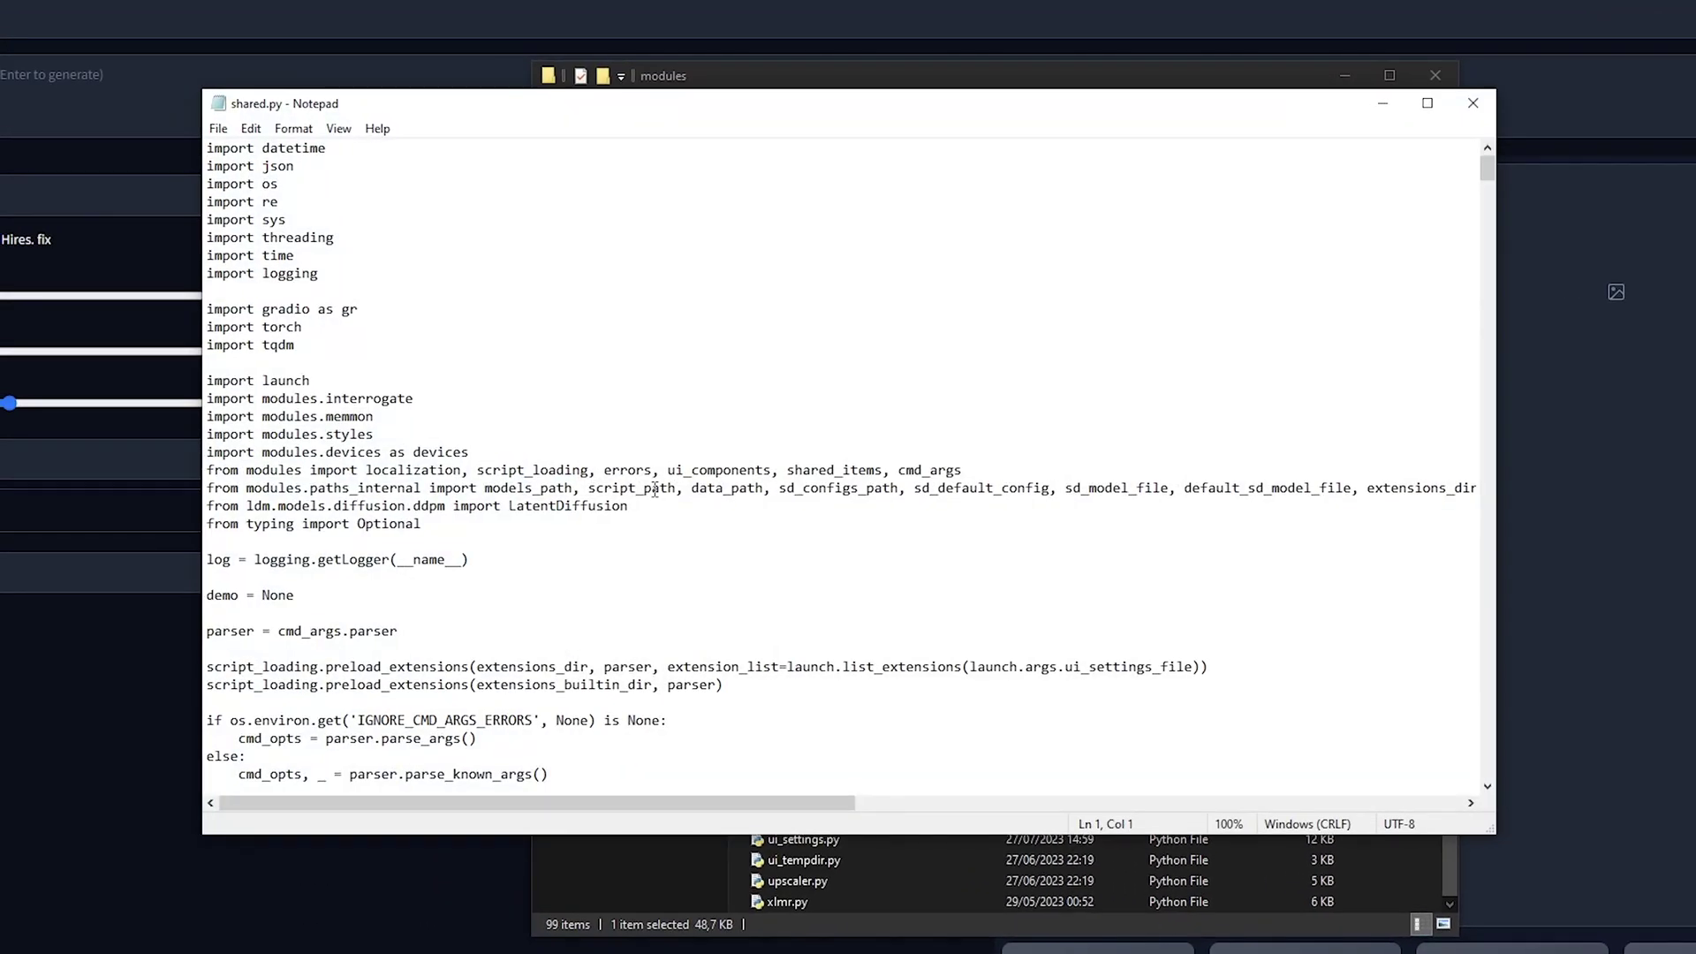
# Search shared.py for 'initial_noise' to locate the noise multiplier setting.
pyautogui.hotkey('ctrl', 'f')
pyautogui.click(404, 311)
pyautogui.doubleClick(406, 309)
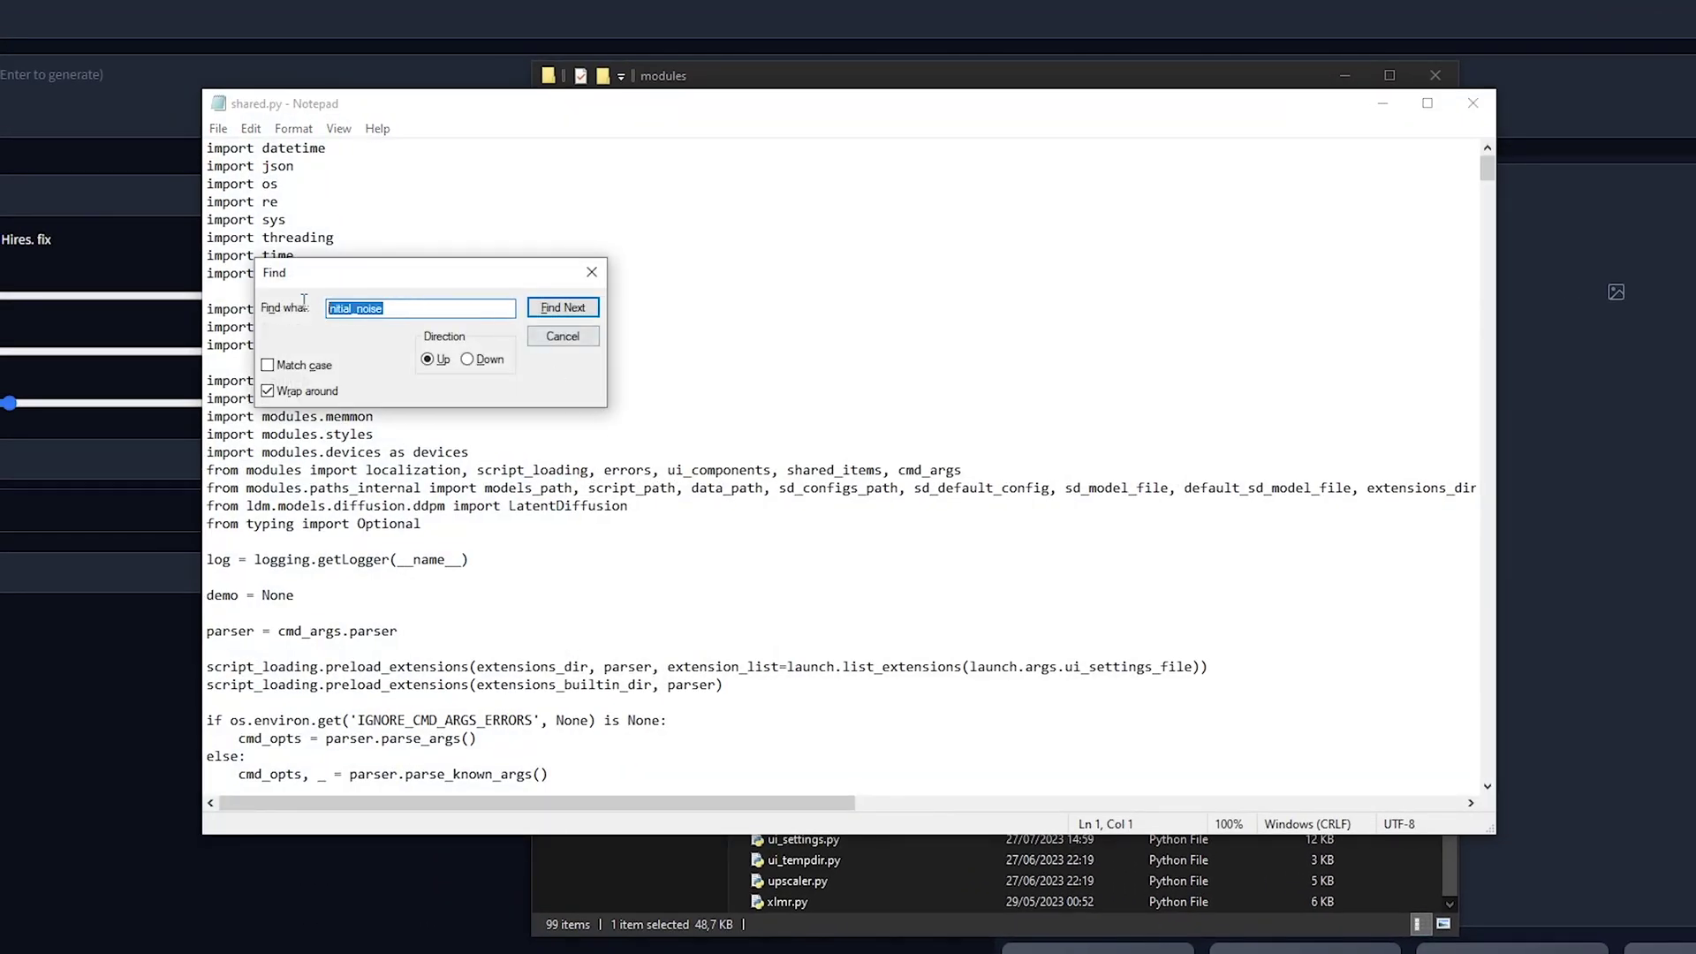
pyautogui.click(415, 308)
pyautogui.click(269, 393)
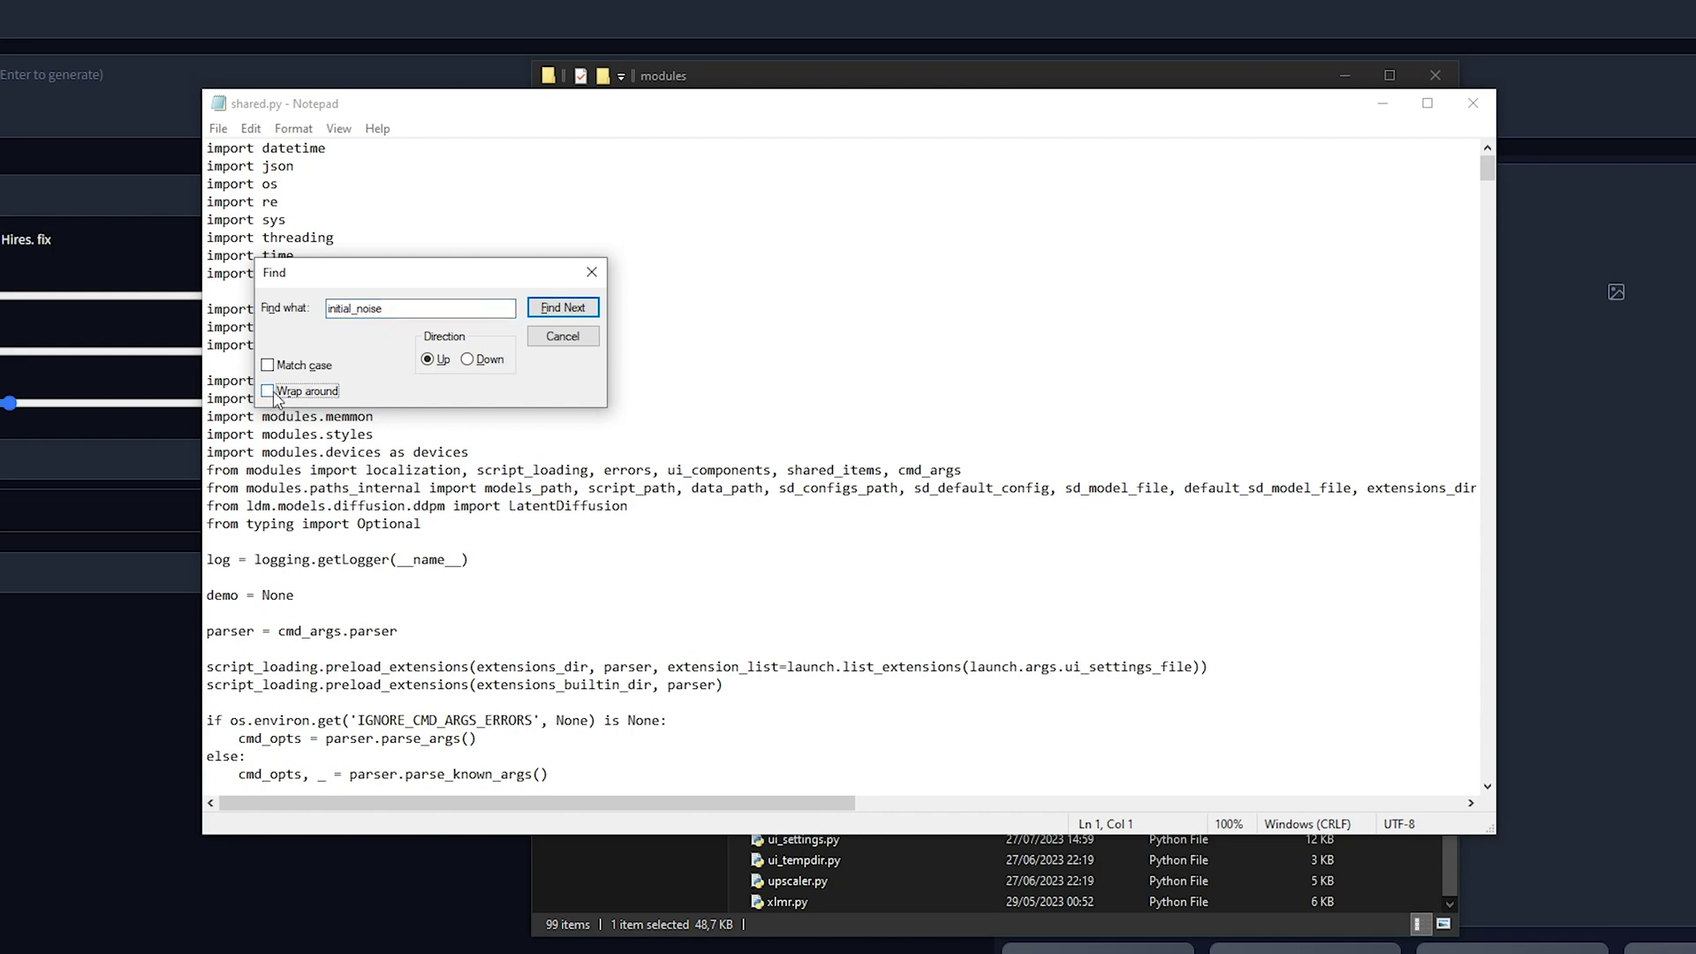
pyautogui.click(574, 310)
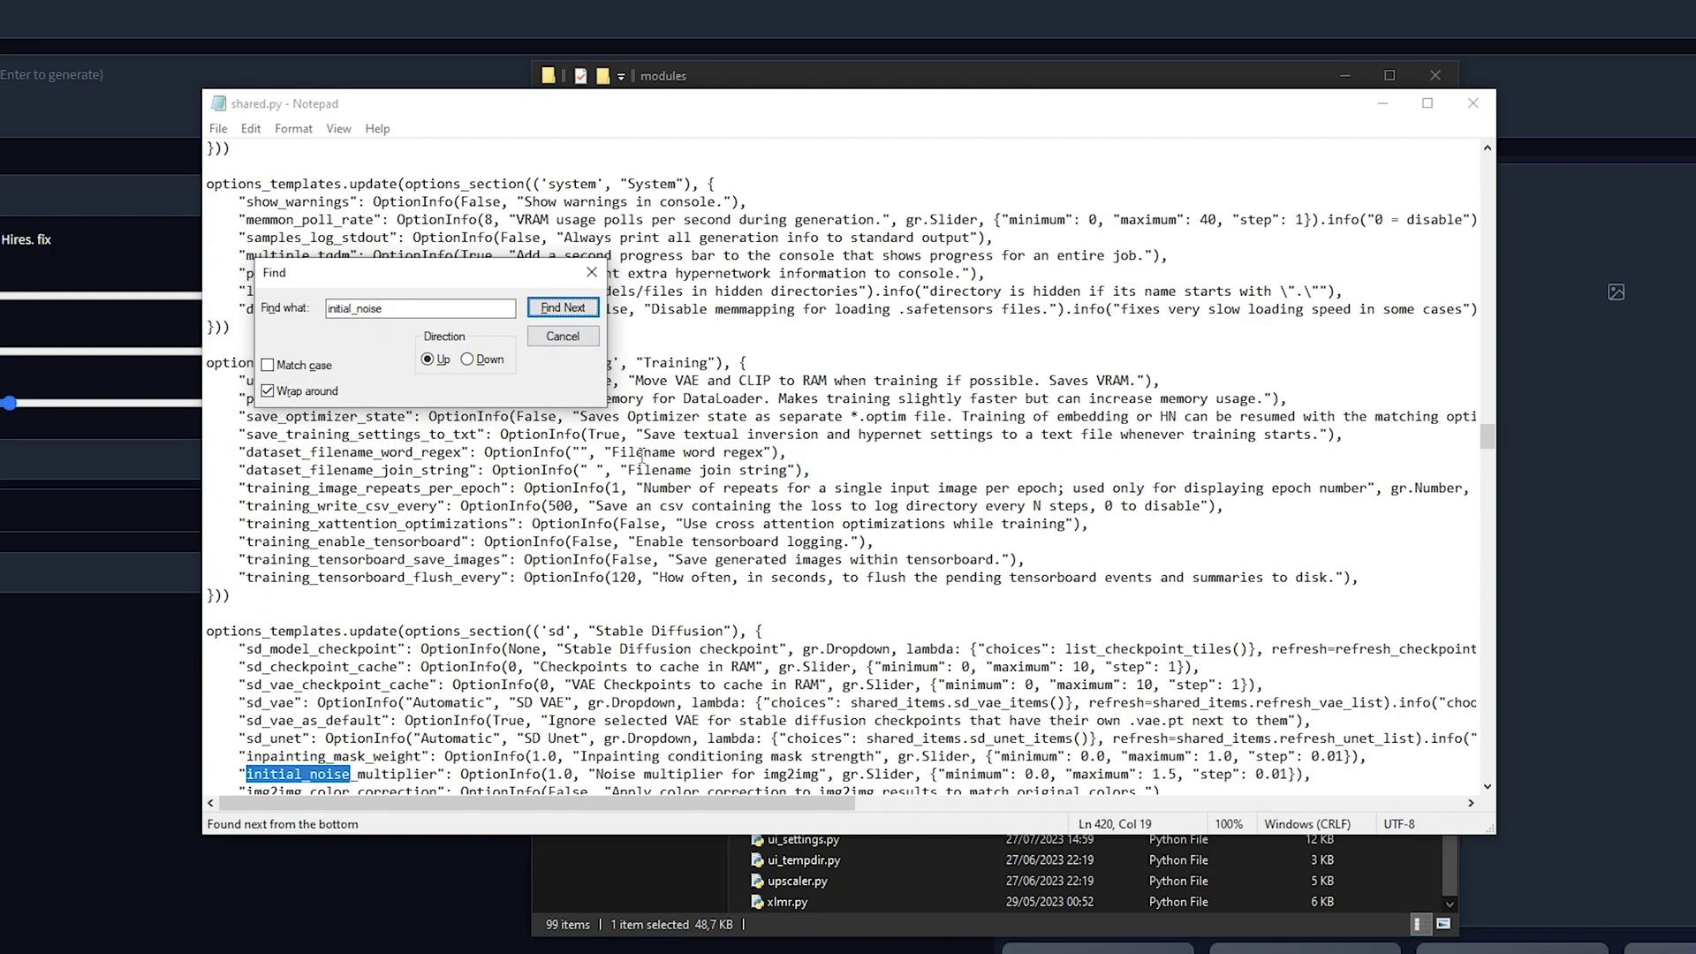
pyautogui.click(591, 272)
# Confirm the initial_noise_multiplier minimum is 0.0 and save shared.py.
pyautogui.scroll(-2, 880, 693)
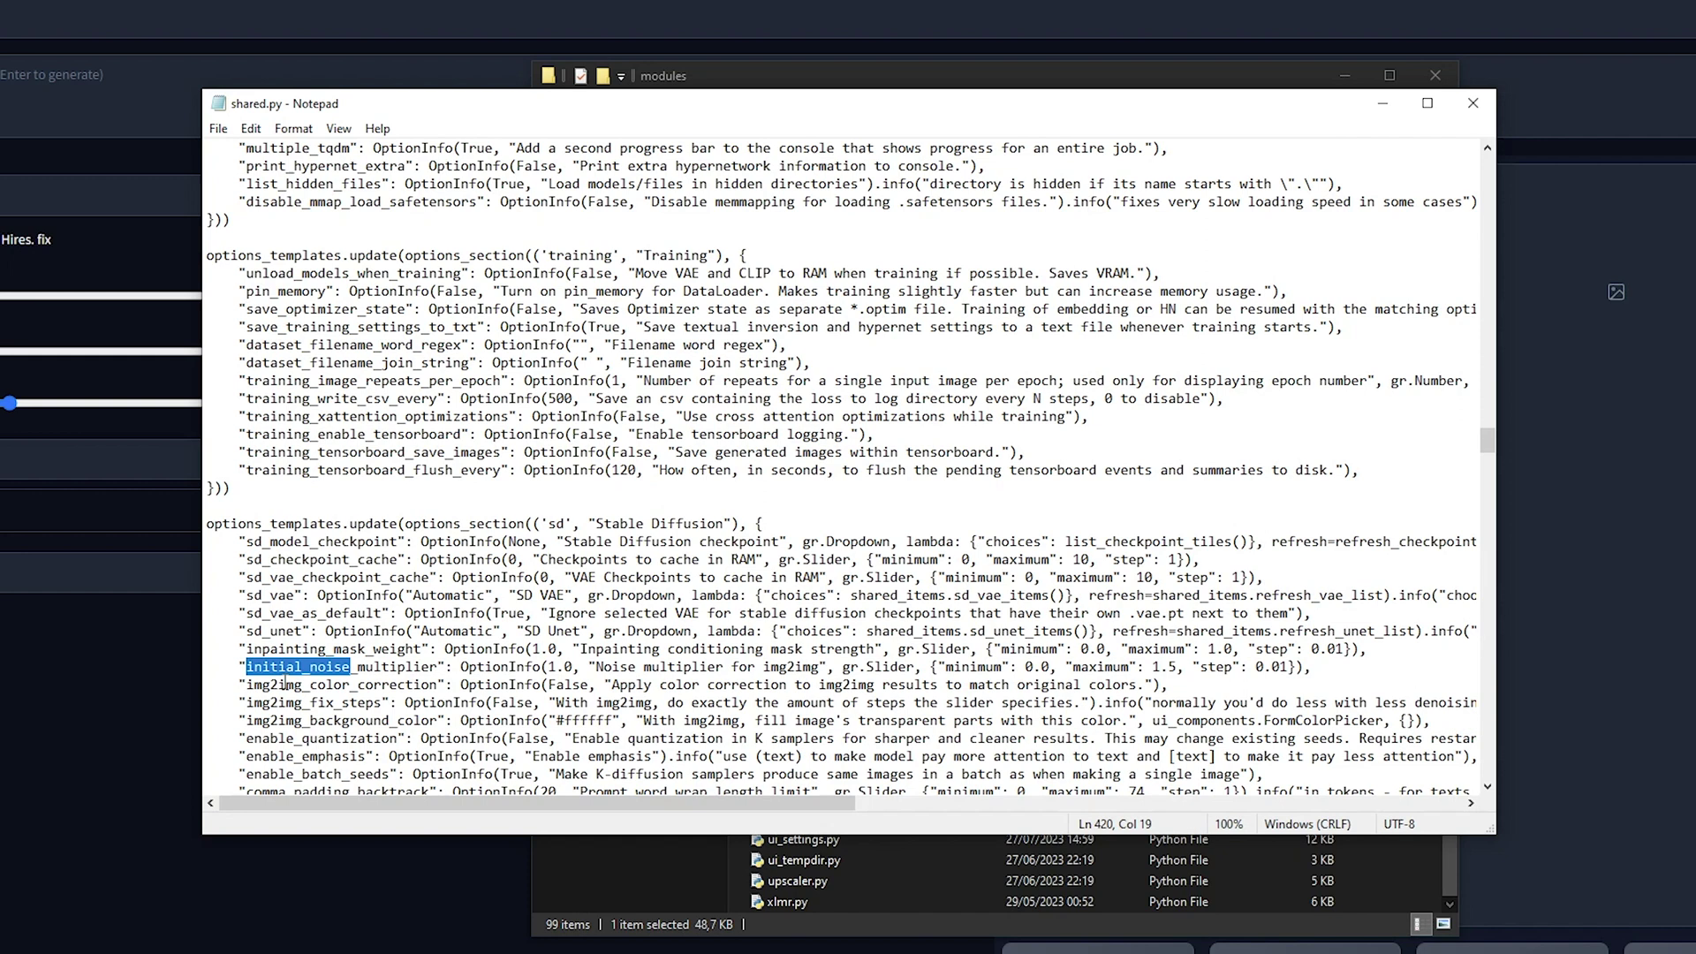
pyautogui.moveTo(946, 667); pyautogui.dragTo(1035, 669)
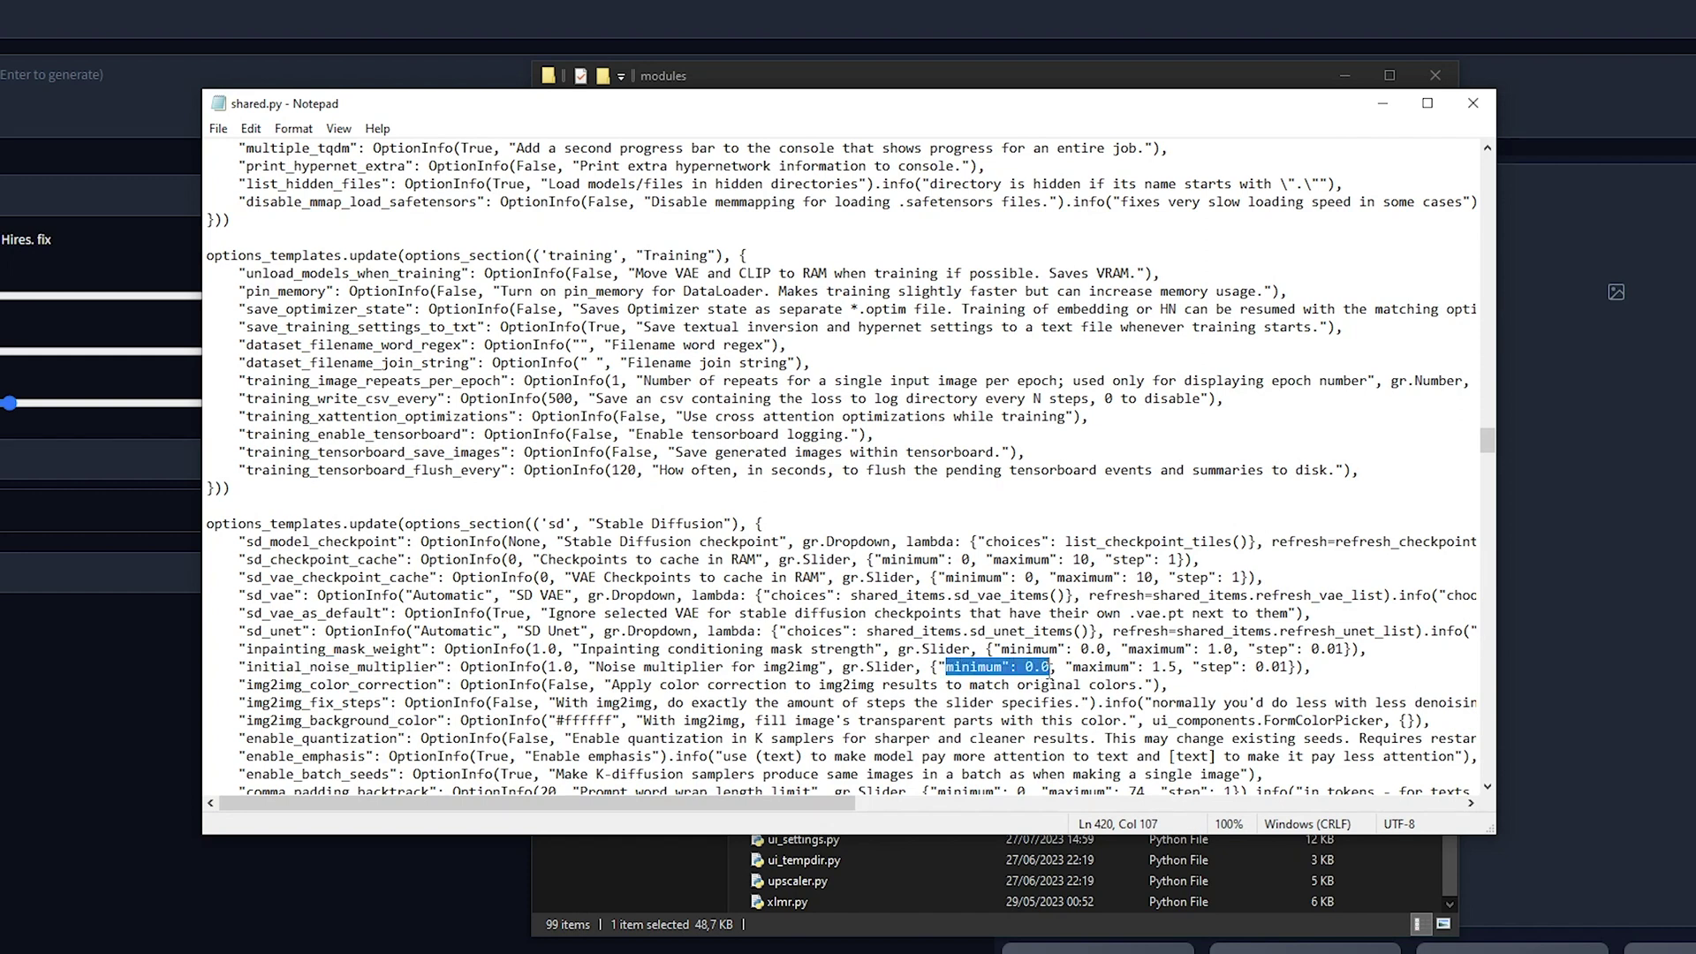
pyautogui.click(1052, 667)
pyautogui.click(218, 128)
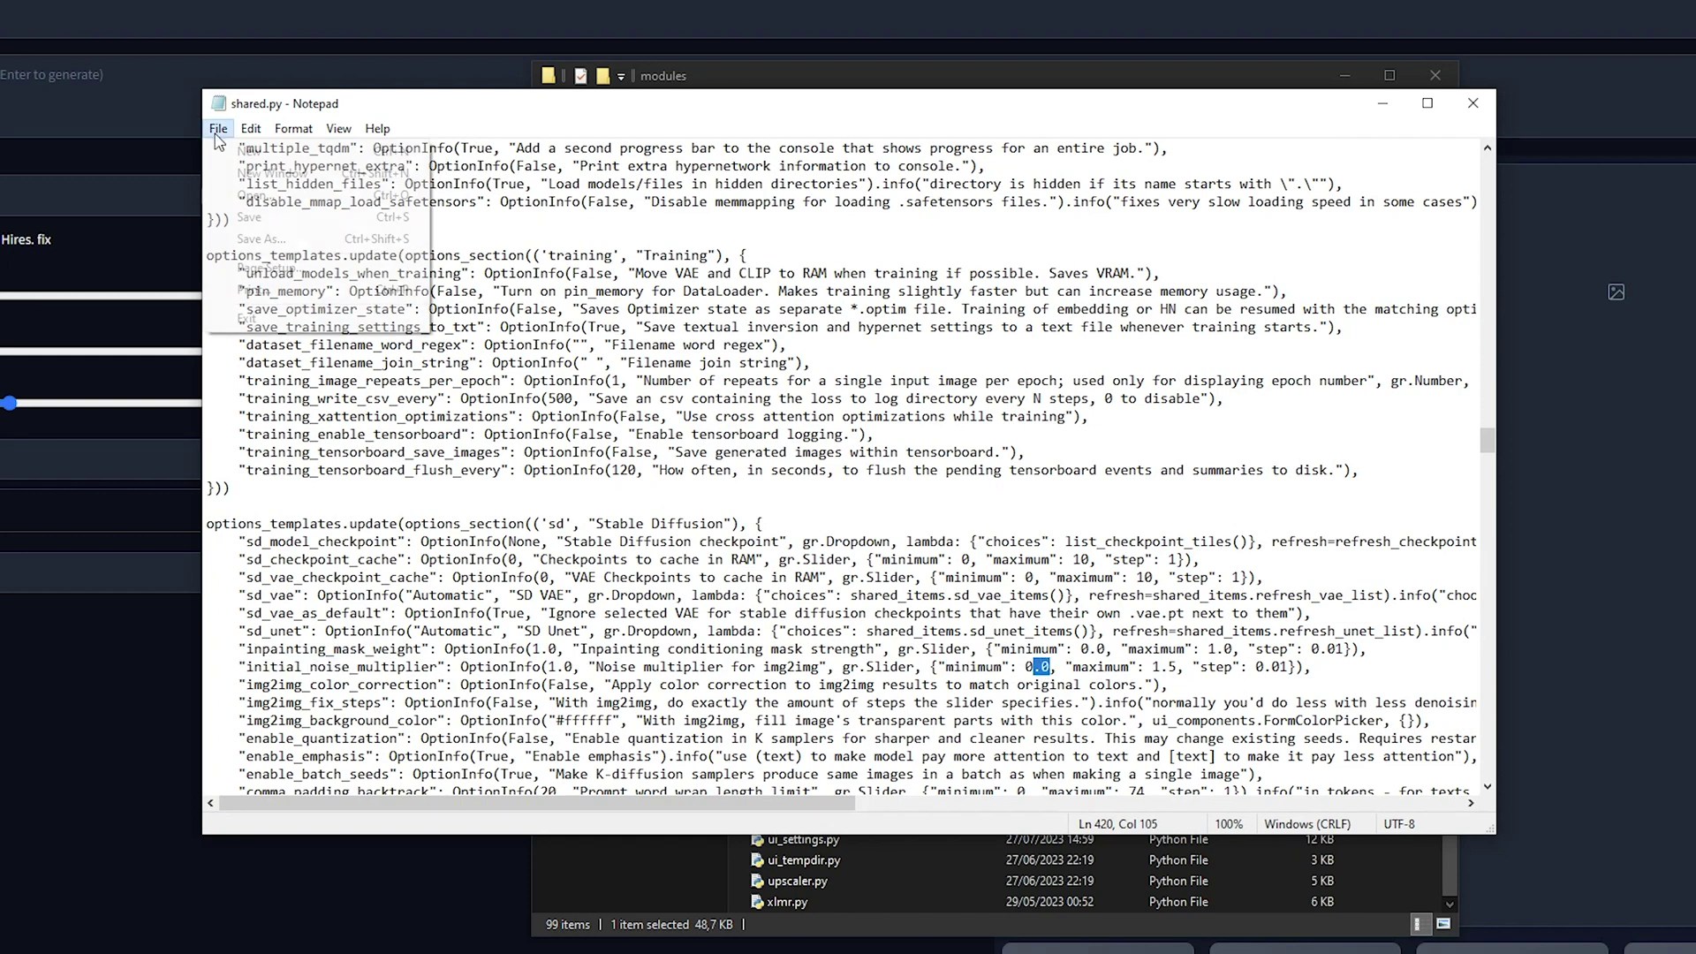
pyautogui.click(234, 212)
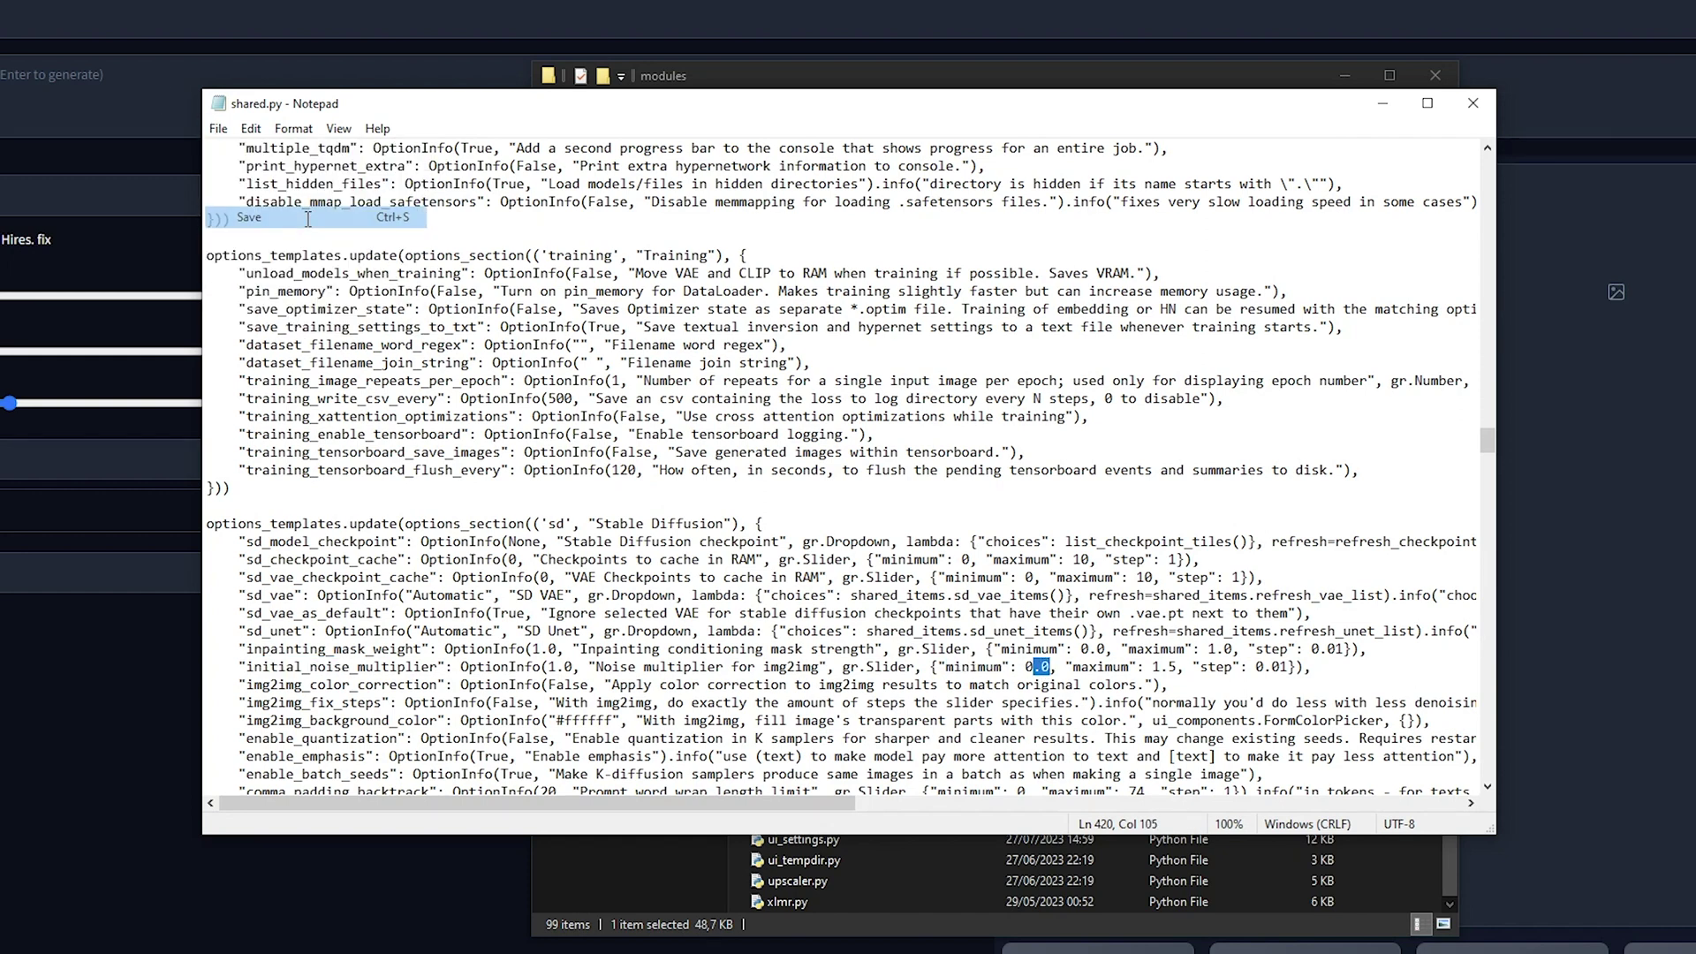
# Close Notepad and add initial_noise_multiplier to the web UI's Quicksettings list.
pyautogui.click(1471, 102)
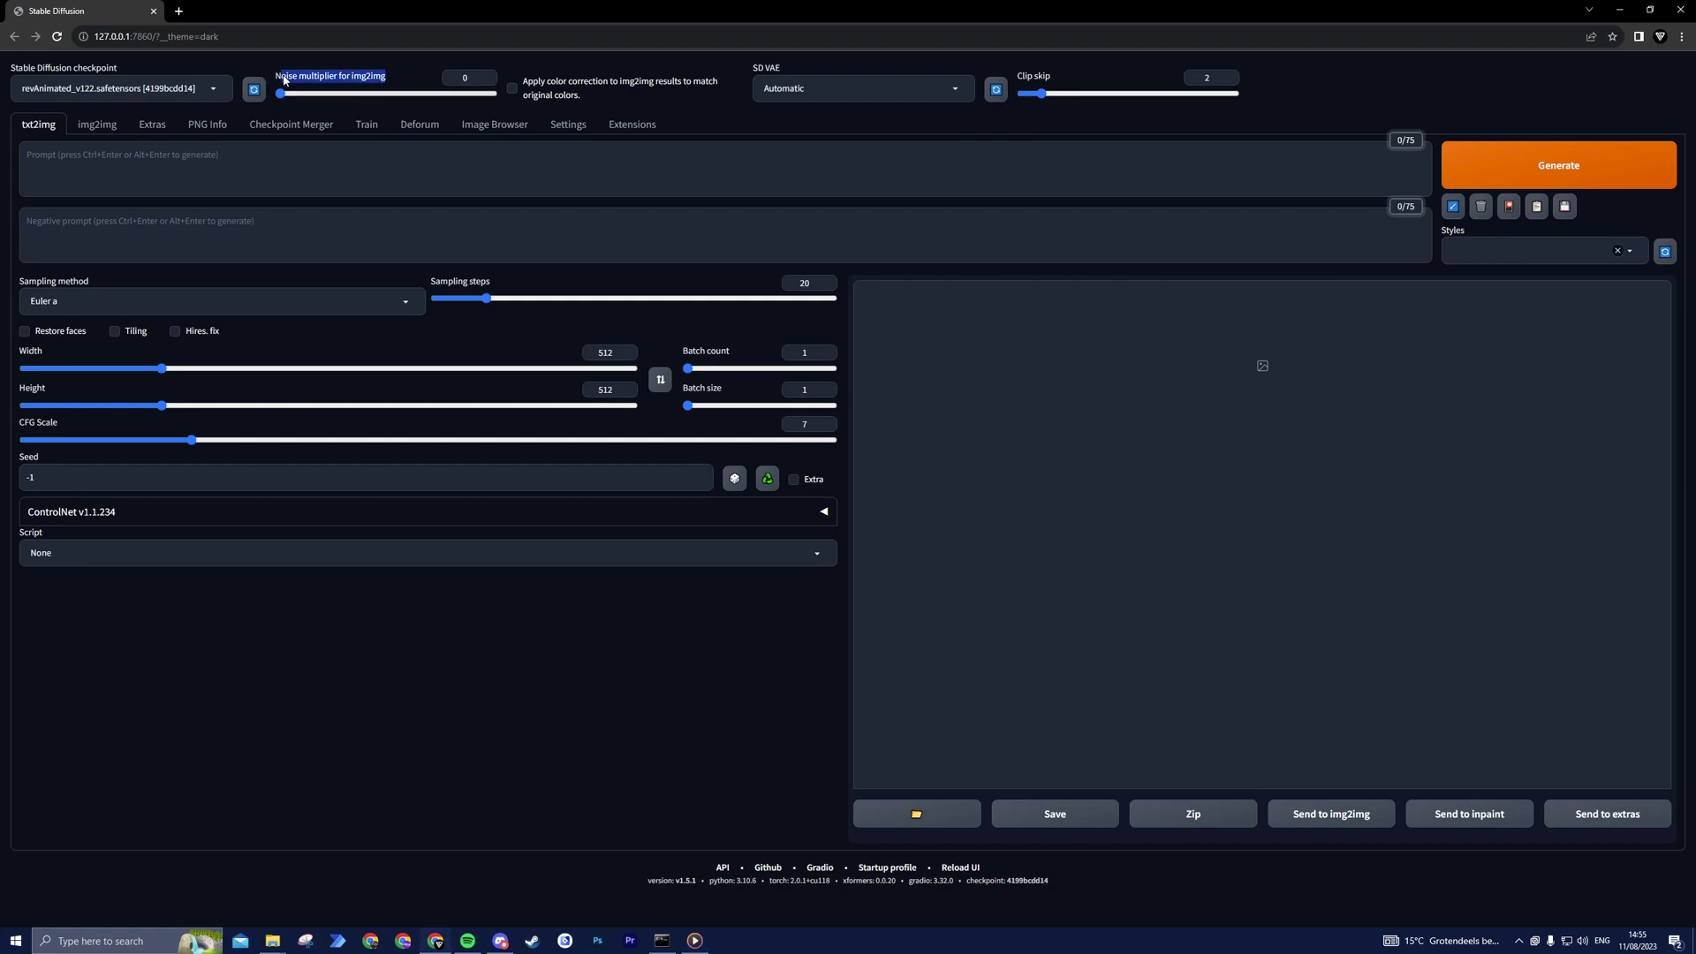
pyautogui.click(570, 127)
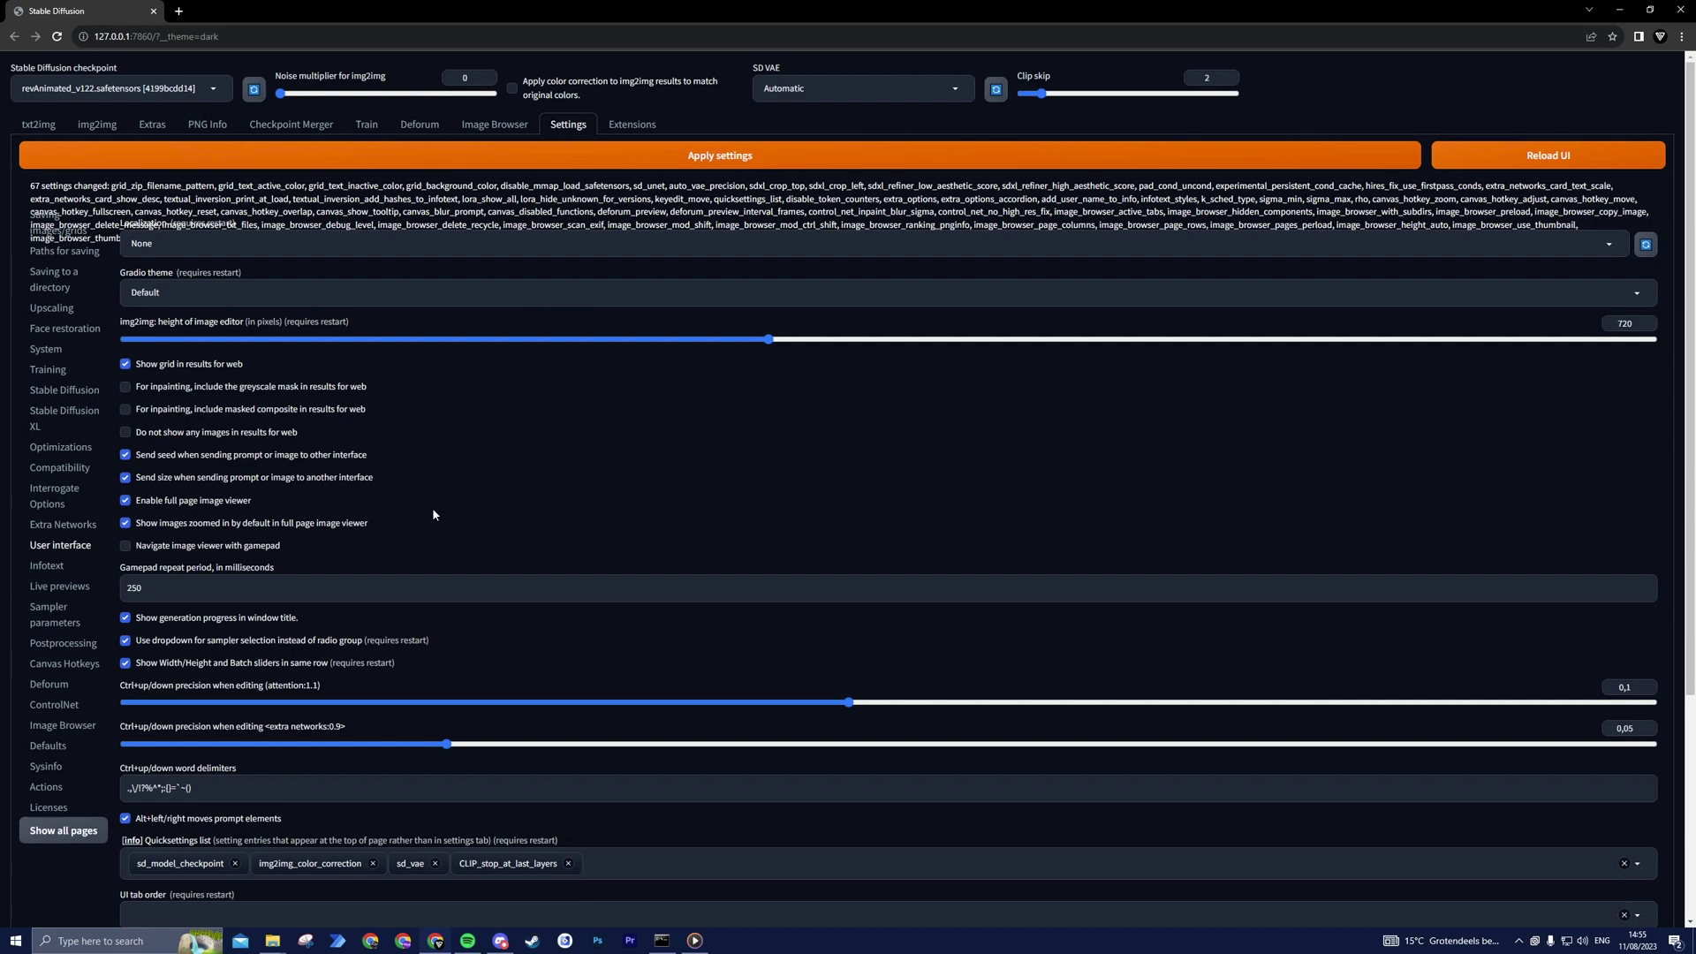
pyautogui.scroll(-1, 265, 658)
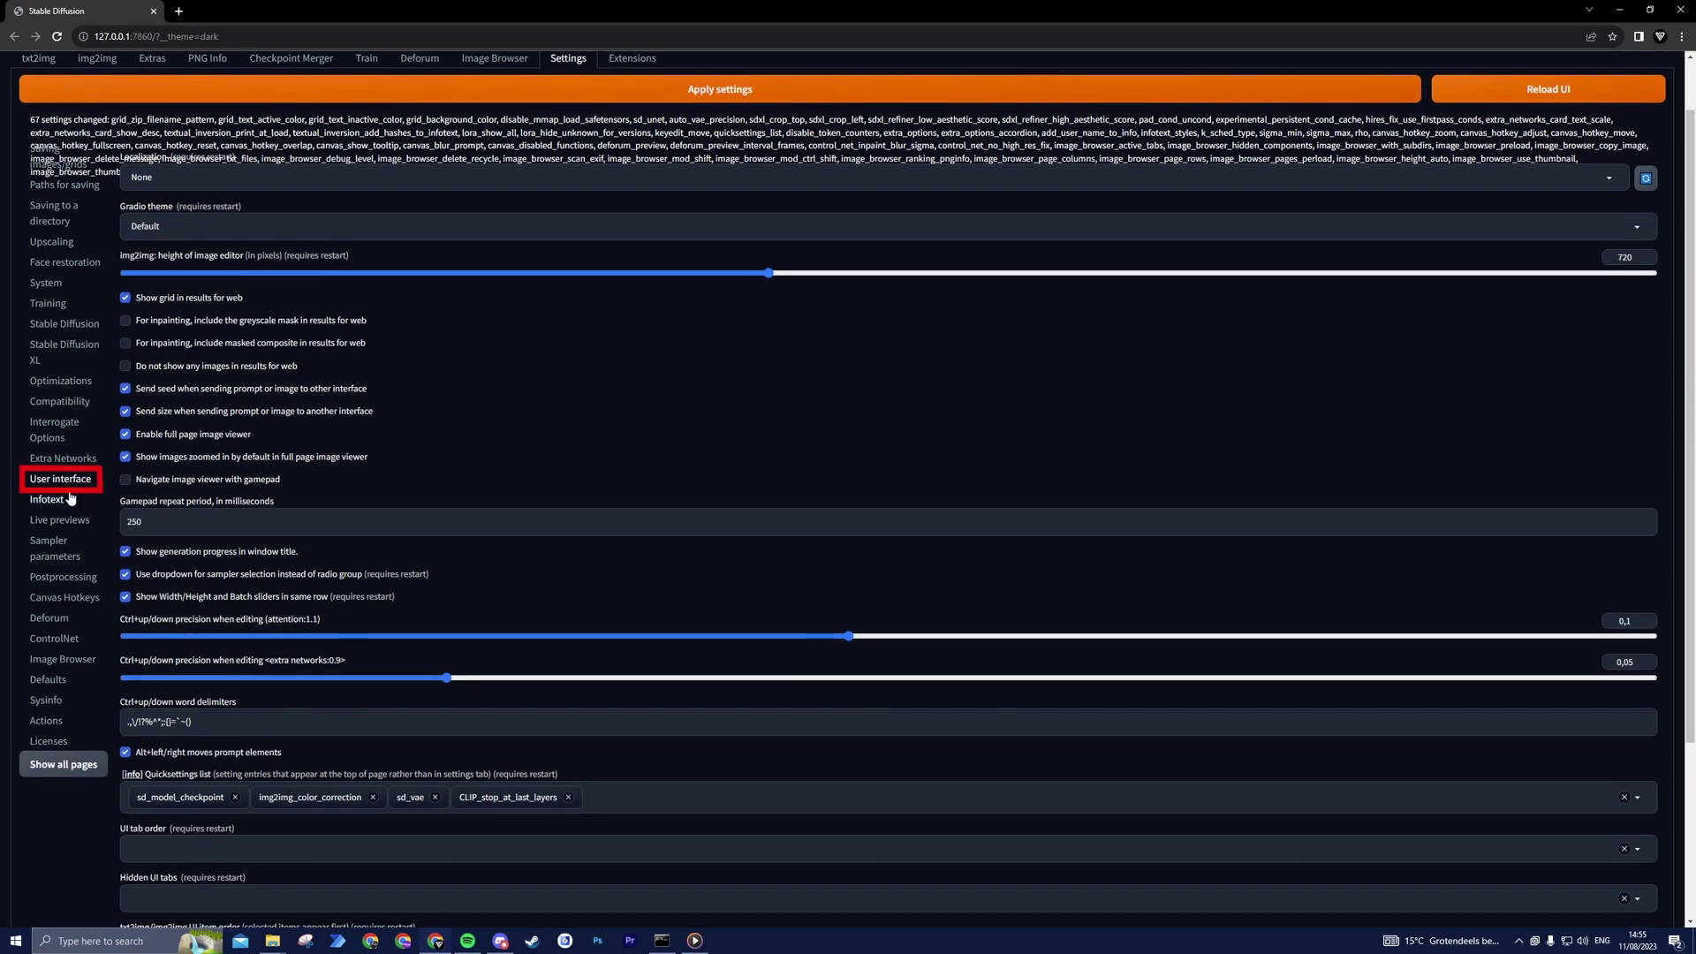
pyautogui.scroll(-1, 528, 697)
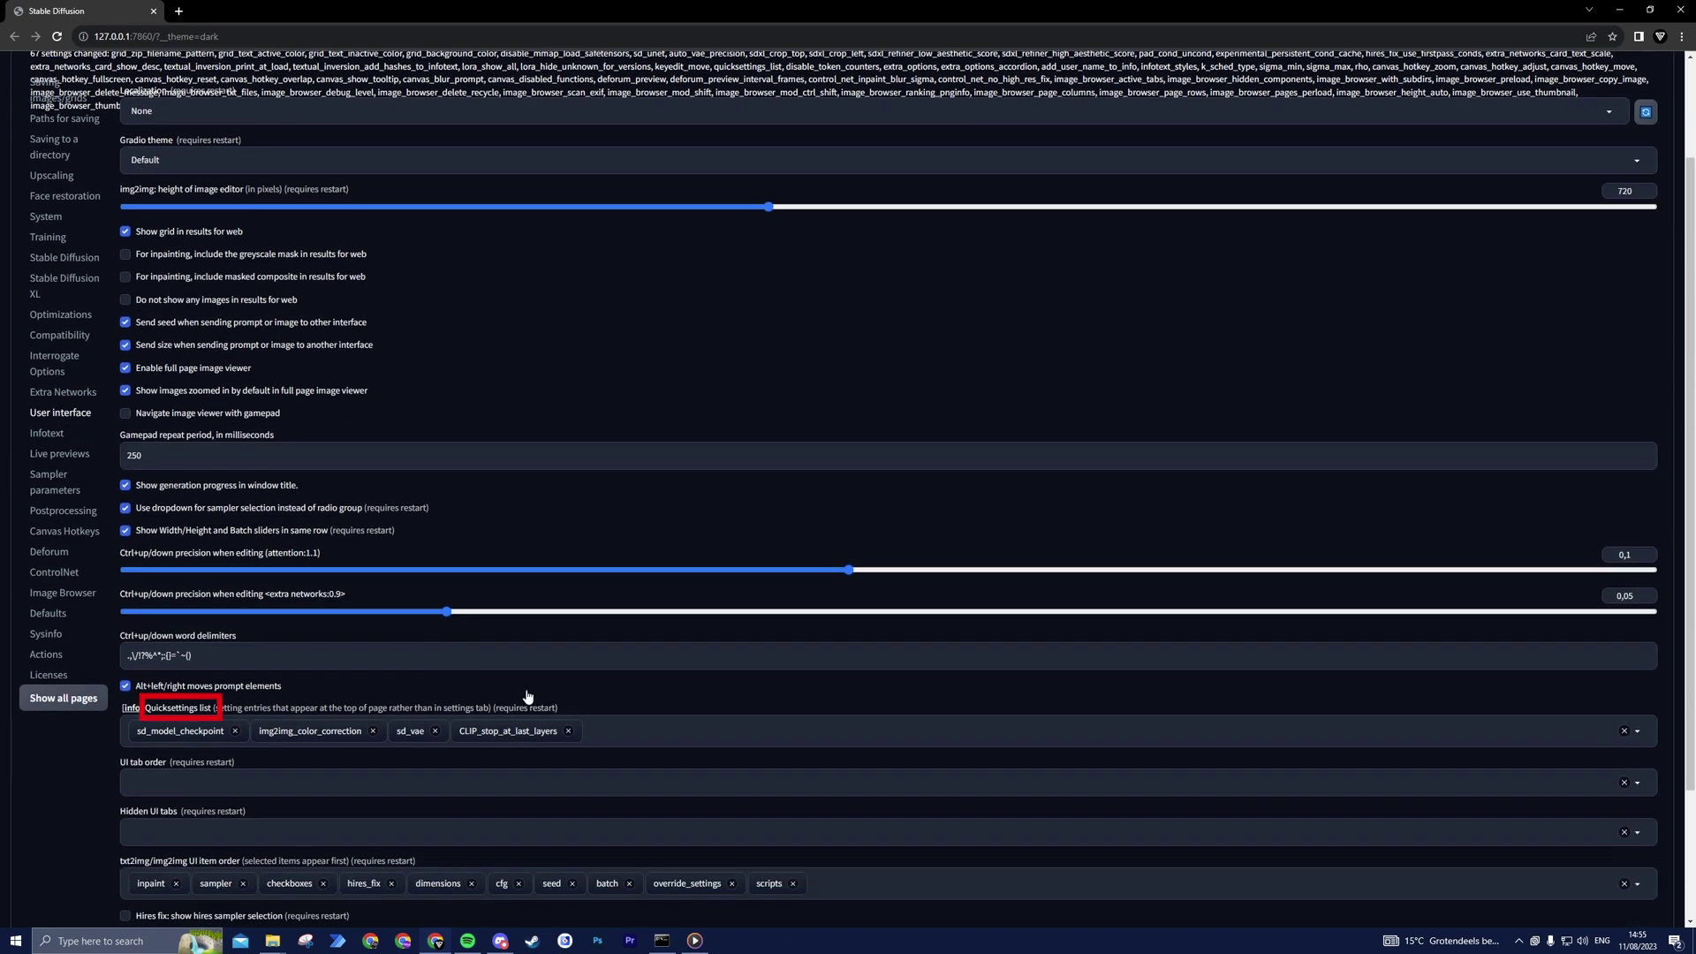
pyautogui.click(624, 740)
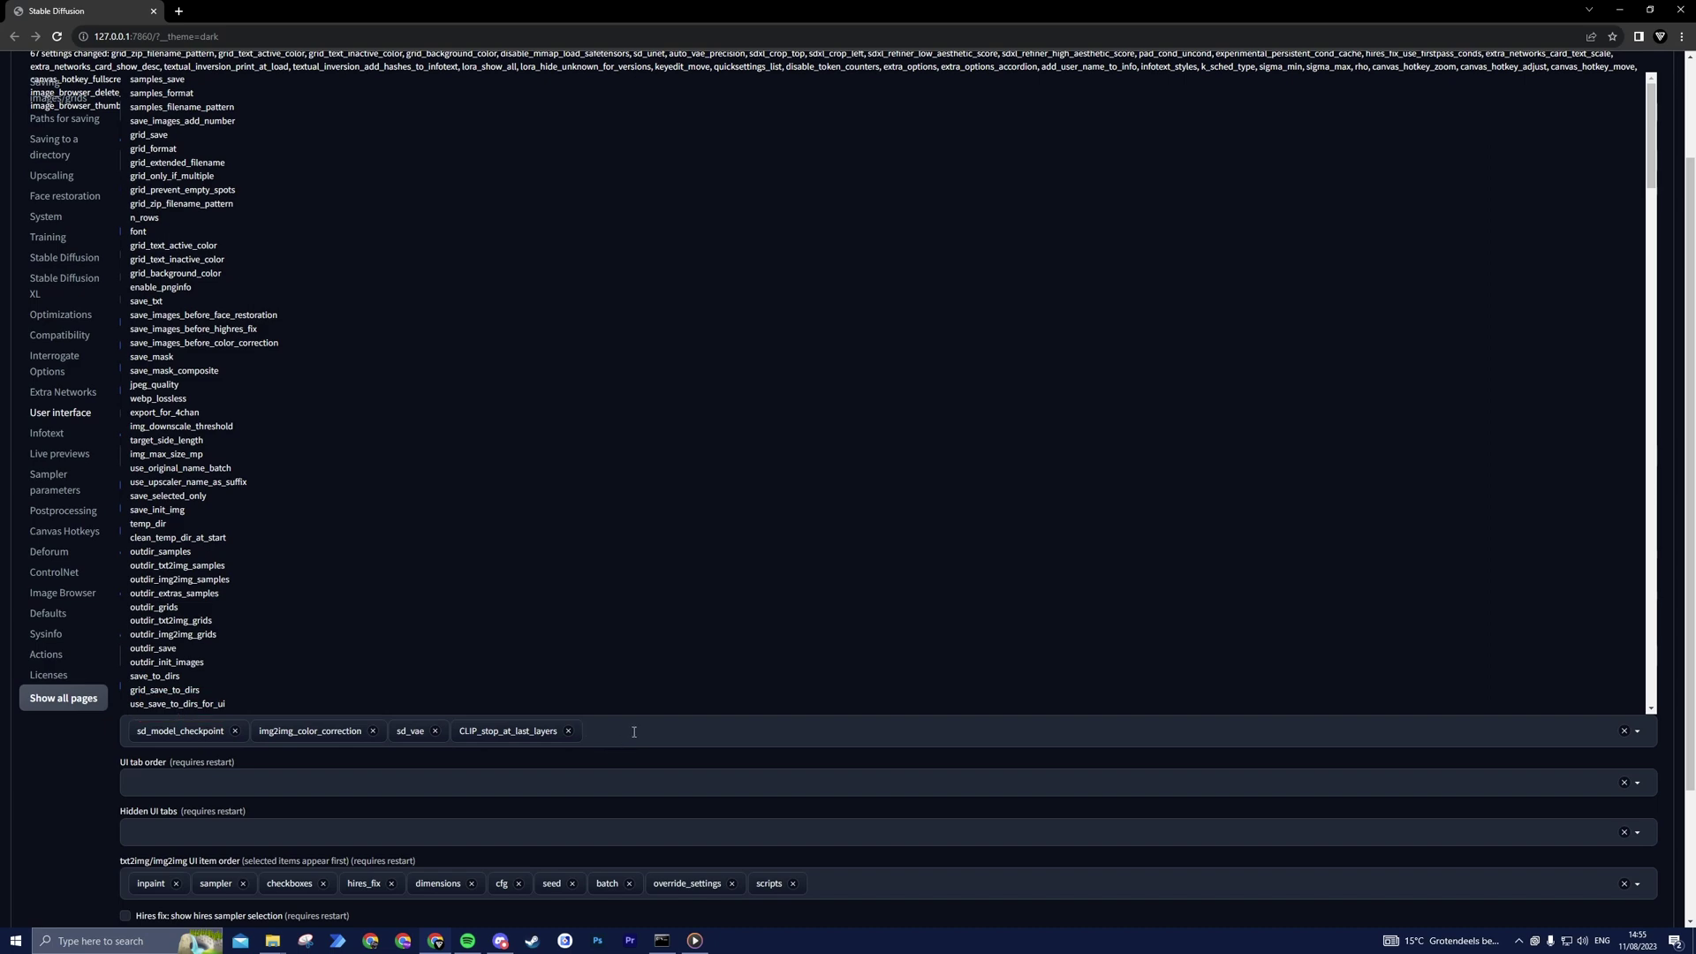
pyautogui.write('initial_noise_multiplier')
pyautogui.press('Return')
pyautogui.scroll(3, 738, 212)
# Apply the settings and reload the web UI to show the noise multiplier quicksetting.
pyautogui.click(738, 152)
pyautogui.click(1449, 152)
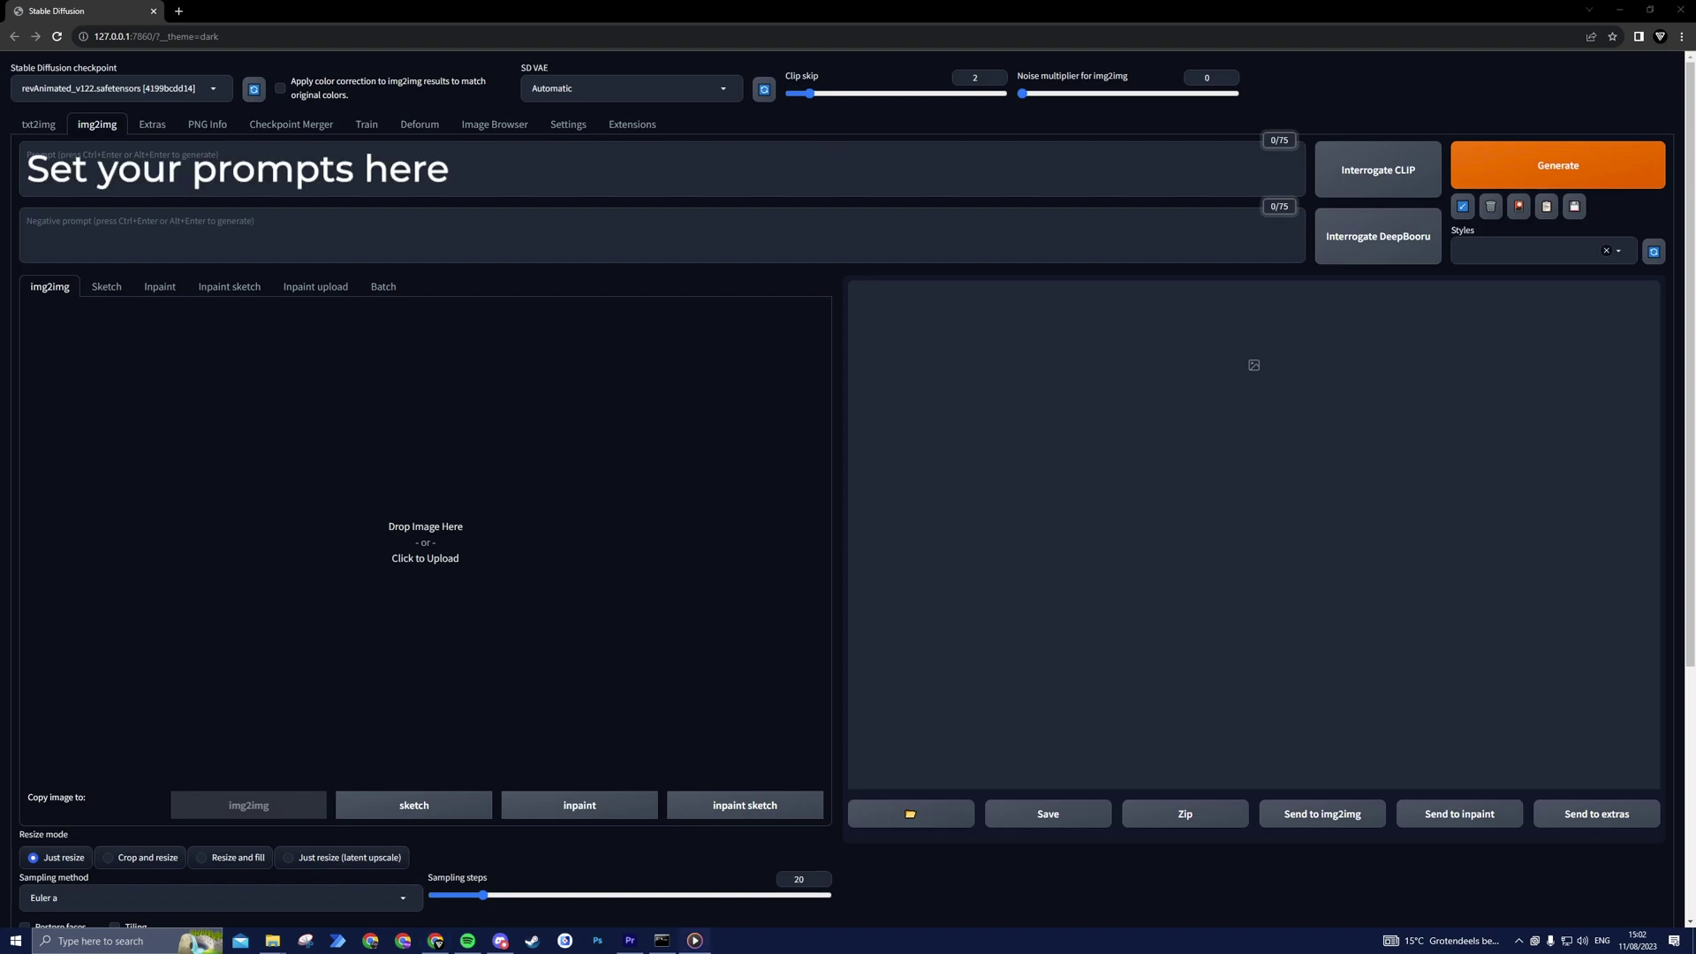
pyautogui.click(395, 230)
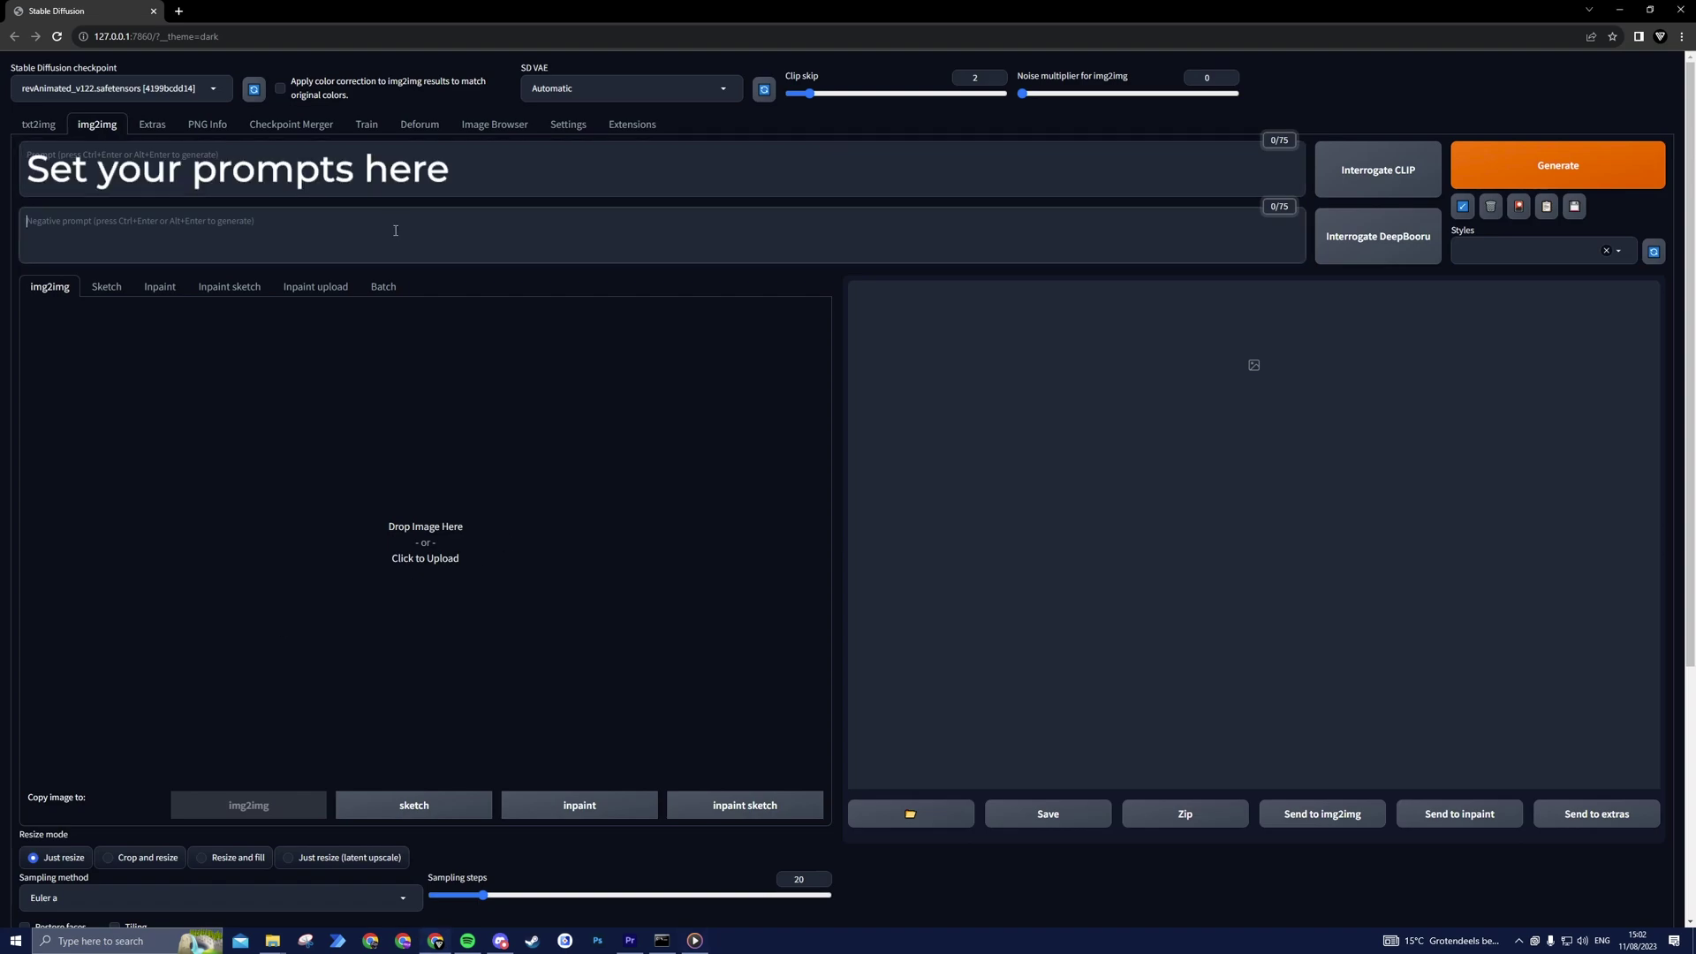
# In Premiere Pro, export the current dance frame as a still image.
pyautogui.hotkey('alt', 'Tab')
pyautogui.press('Tab')
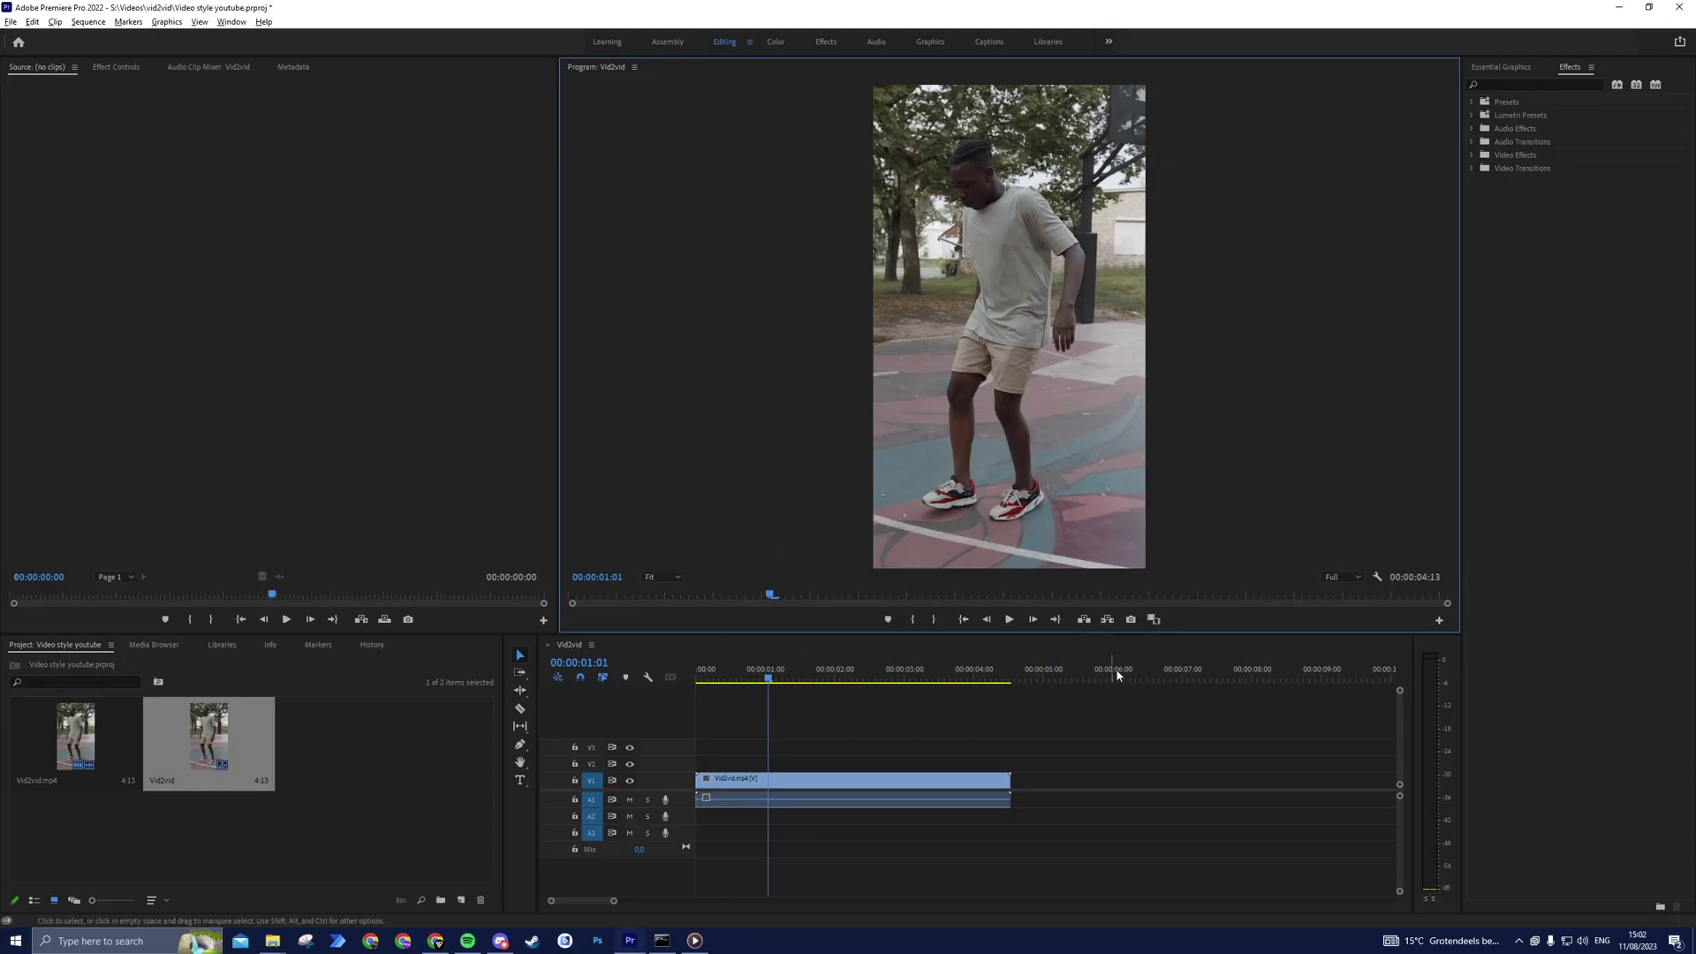
pyautogui.click(1131, 619)
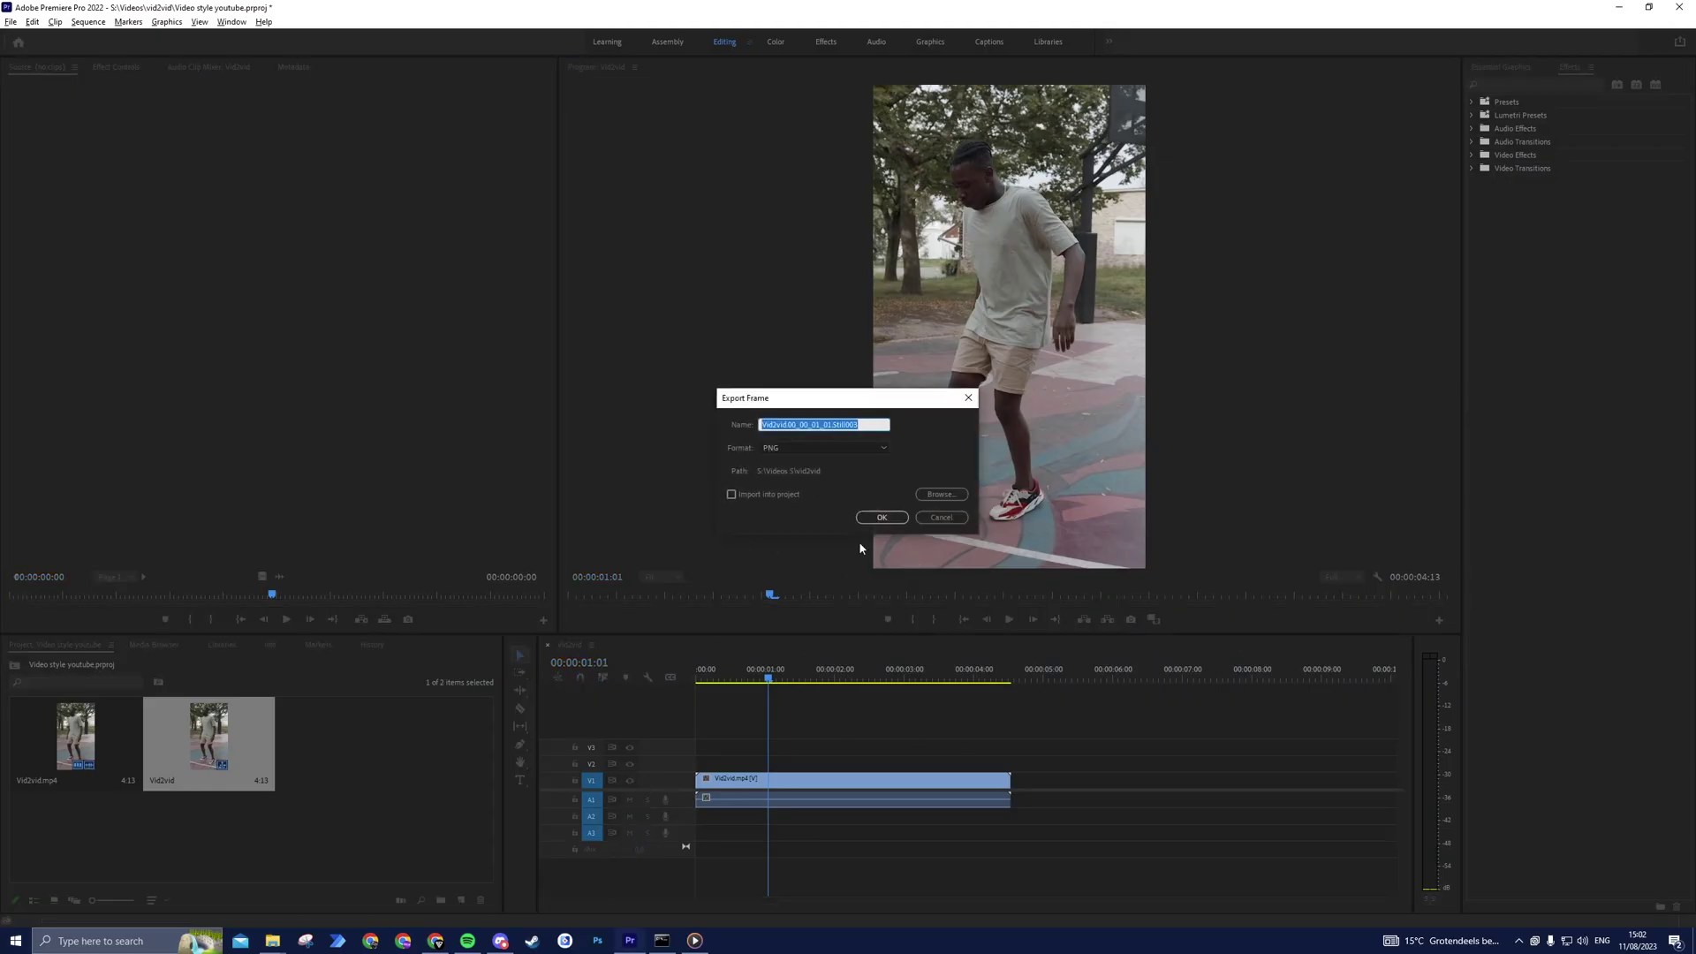
pyautogui.click(881, 517)
# Bring the Stable Diffusion browser and the vid2vid folder window to the front.
pyautogui.hotkey('alt', 'Tab')
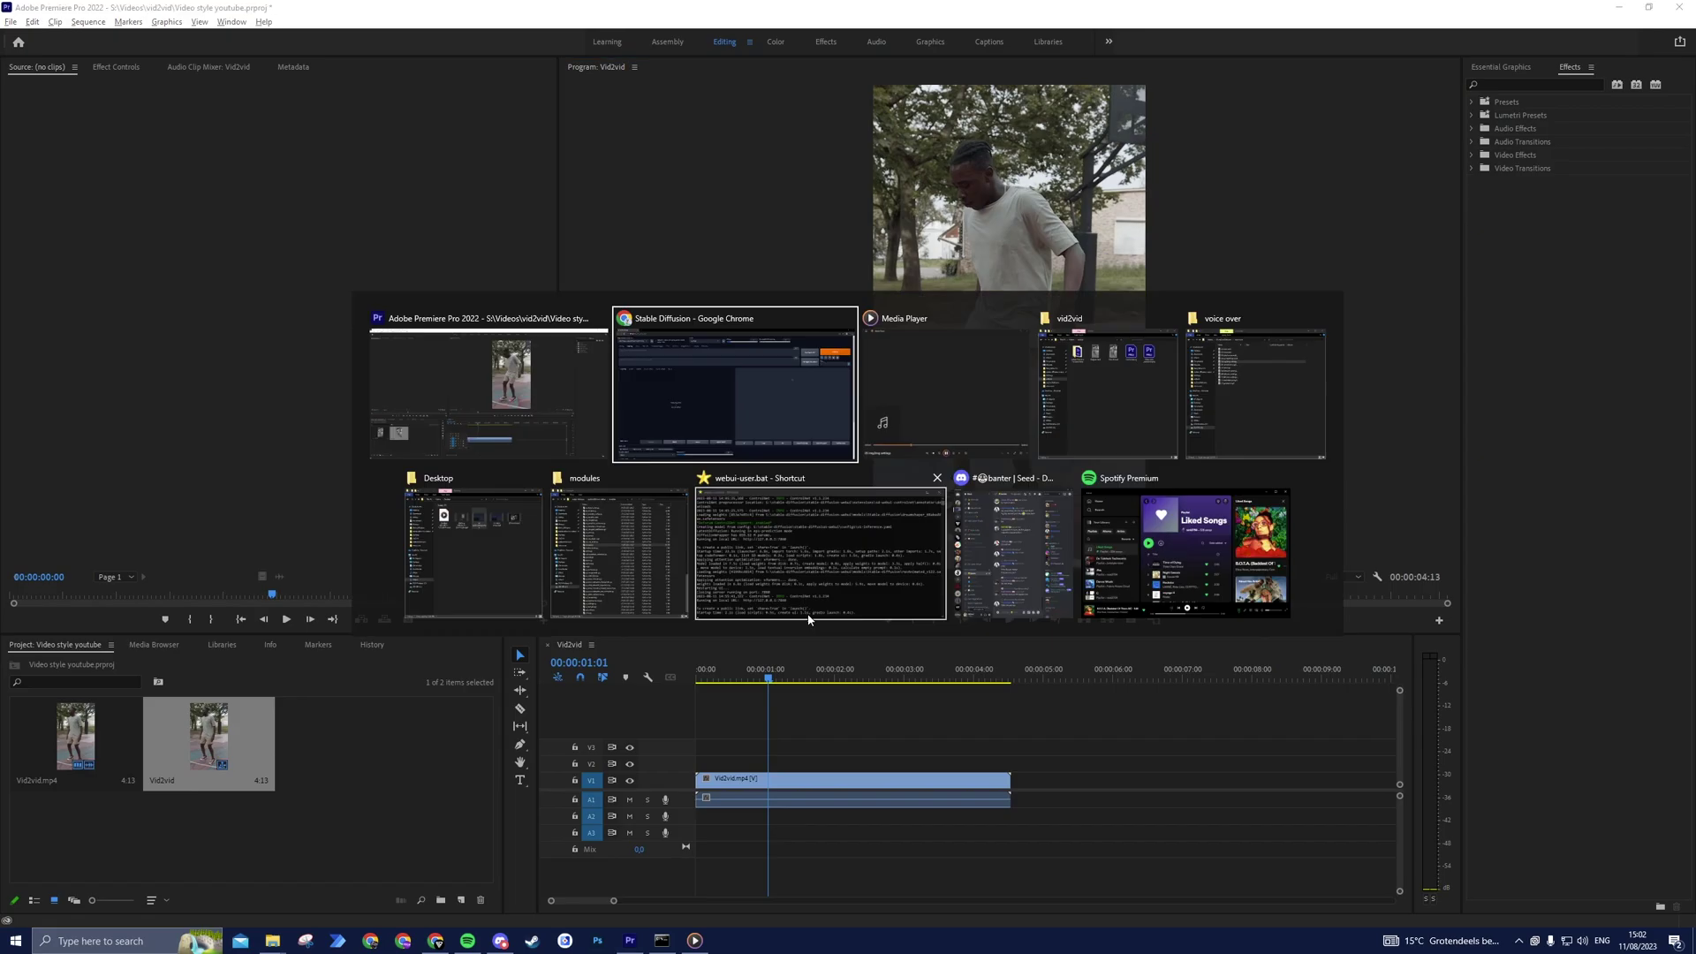
pyautogui.hotkey('alt', 'Tab')
pyautogui.press('Tab')
pyautogui.press('Tab')
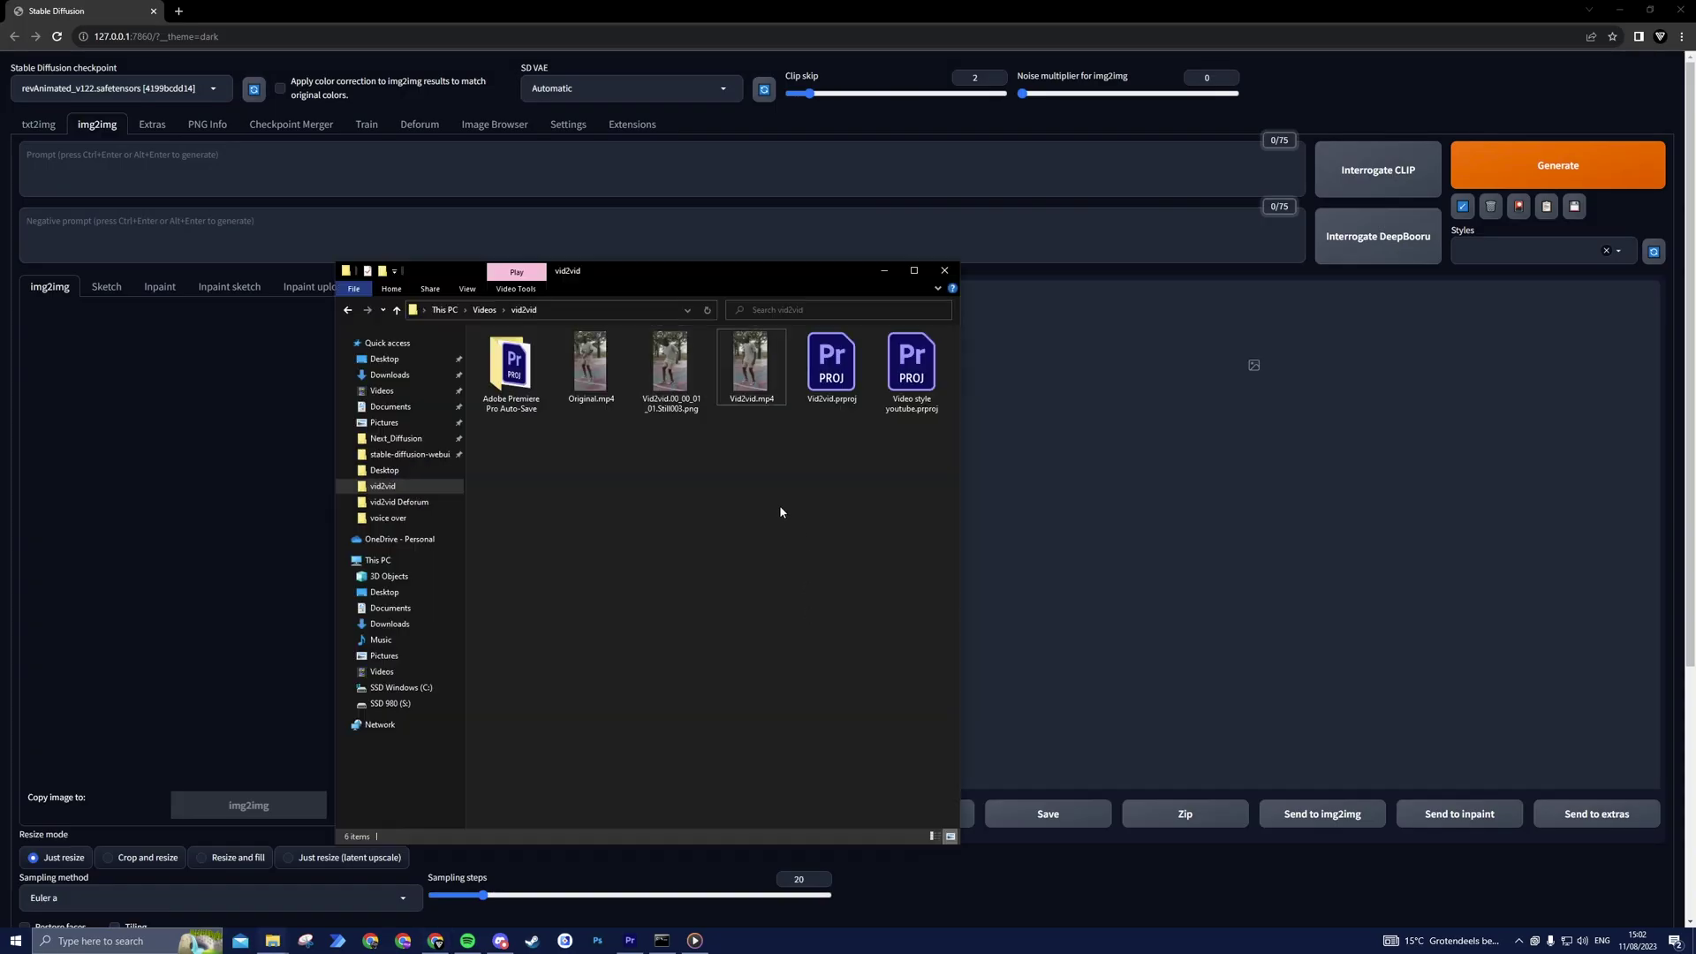
# Drop the exported dance frame into img2img and check the 20 sampling steps.
pyautogui.moveTo(671, 270); pyautogui.dragTo(914, 249)
pyautogui.moveTo(914, 353); pyautogui.dragTo(456, 468)
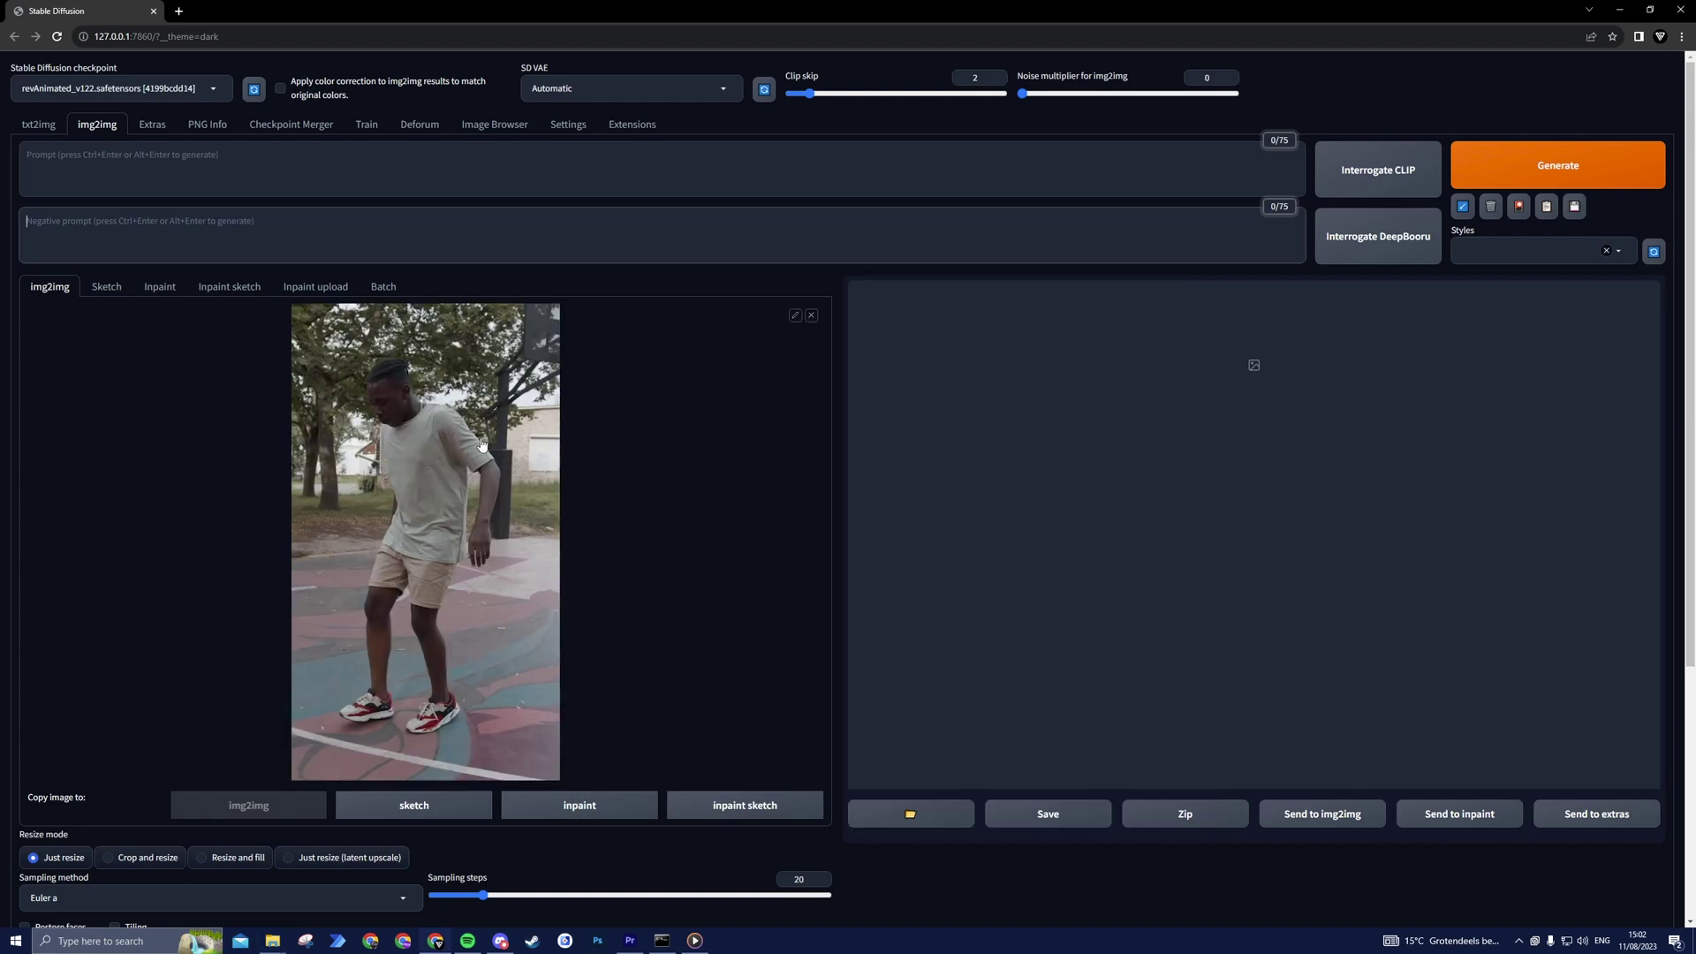
pyautogui.scroll(-4, 627, 525)
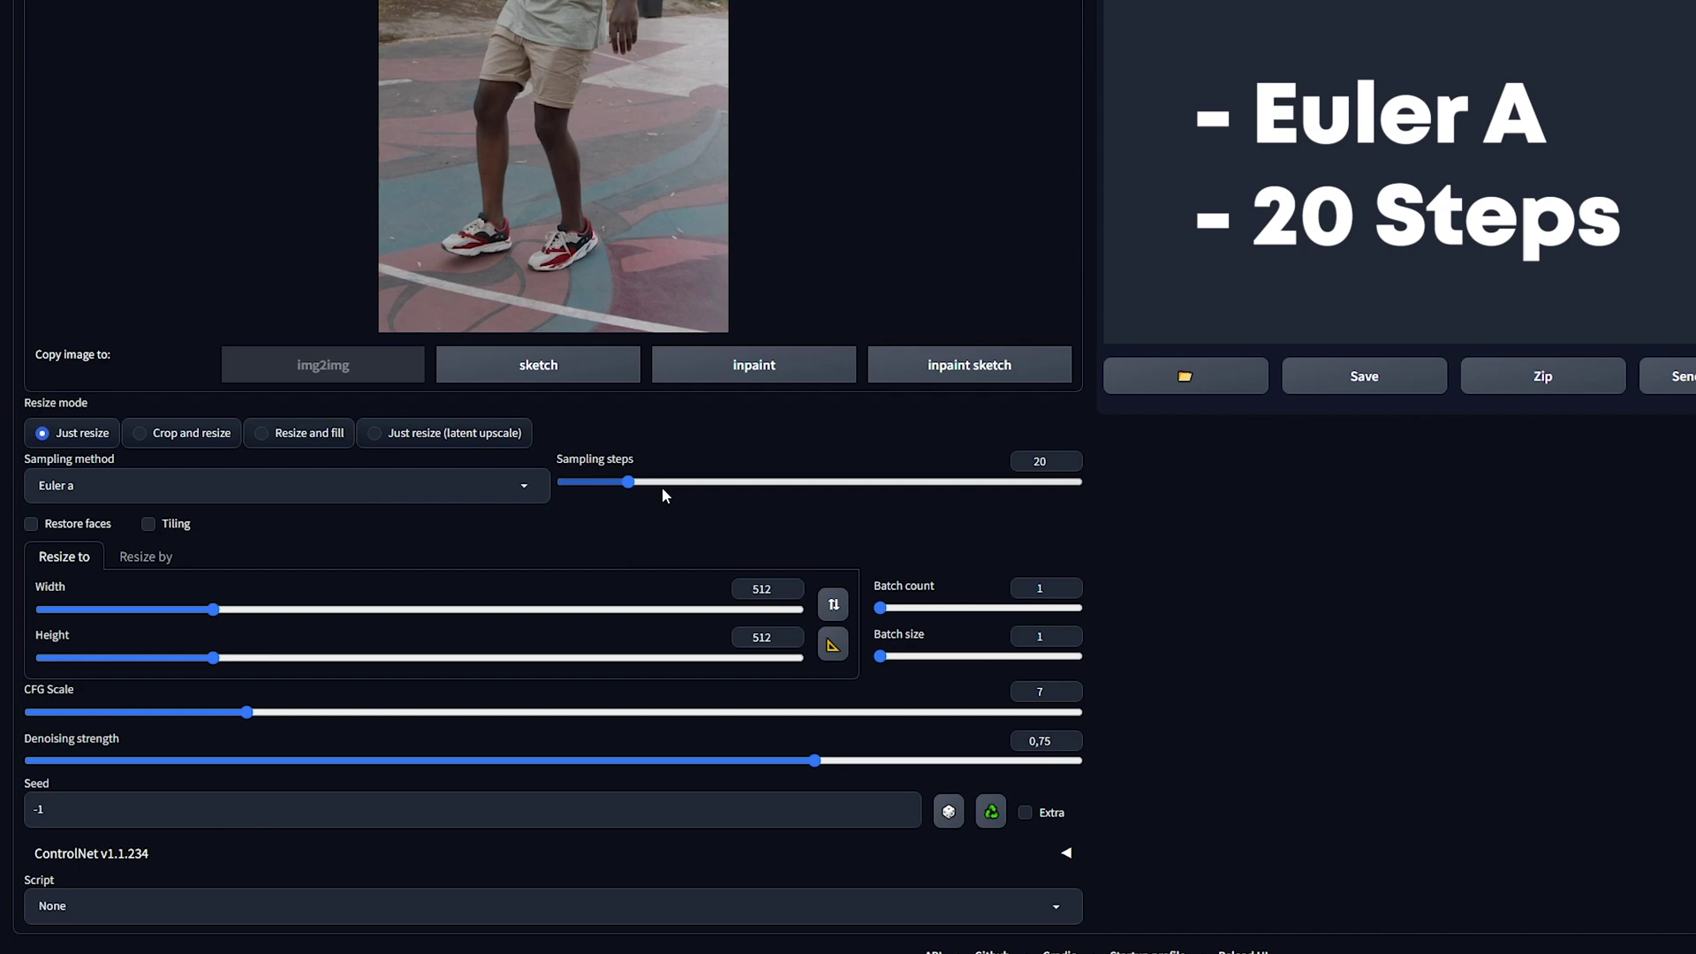
pyautogui.doubleClick(832, 533)
pyautogui.scroll(-1, 510, 522)
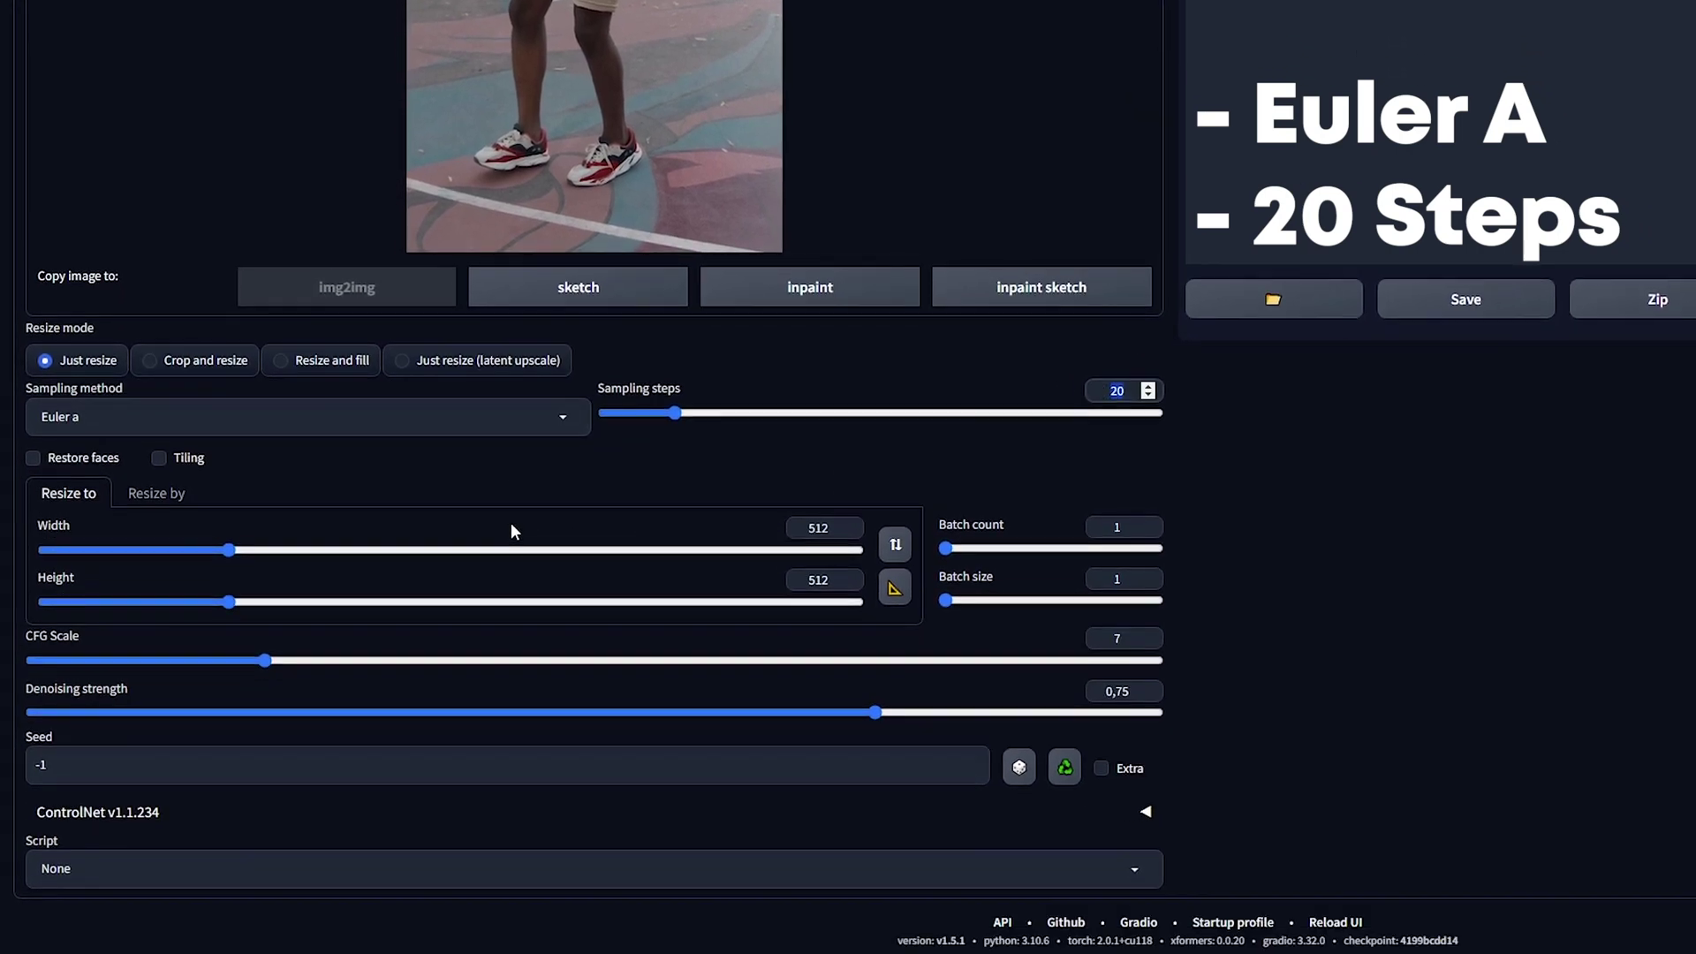
# Switch to Resize by, enable Restore faces, set CFG scale 4 and denoising strength 1.
pyautogui.click(159, 501)
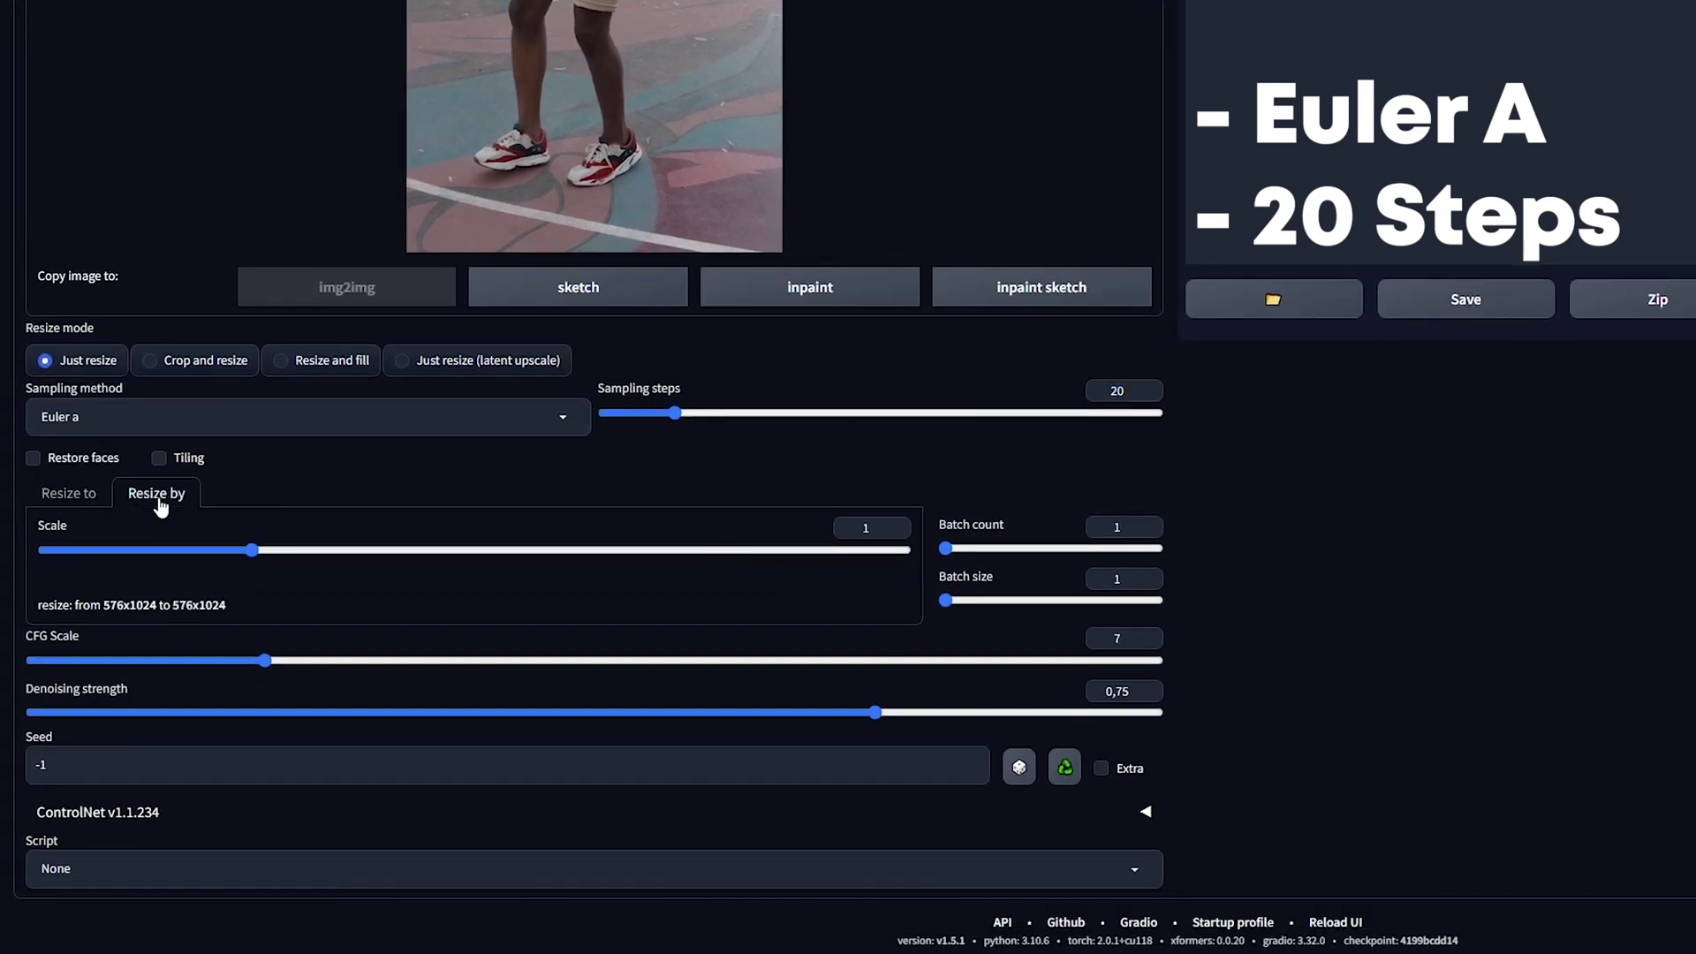
pyautogui.click(35, 457)
pyautogui.moveTo(103, 608); pyautogui.dragTo(237, 606)
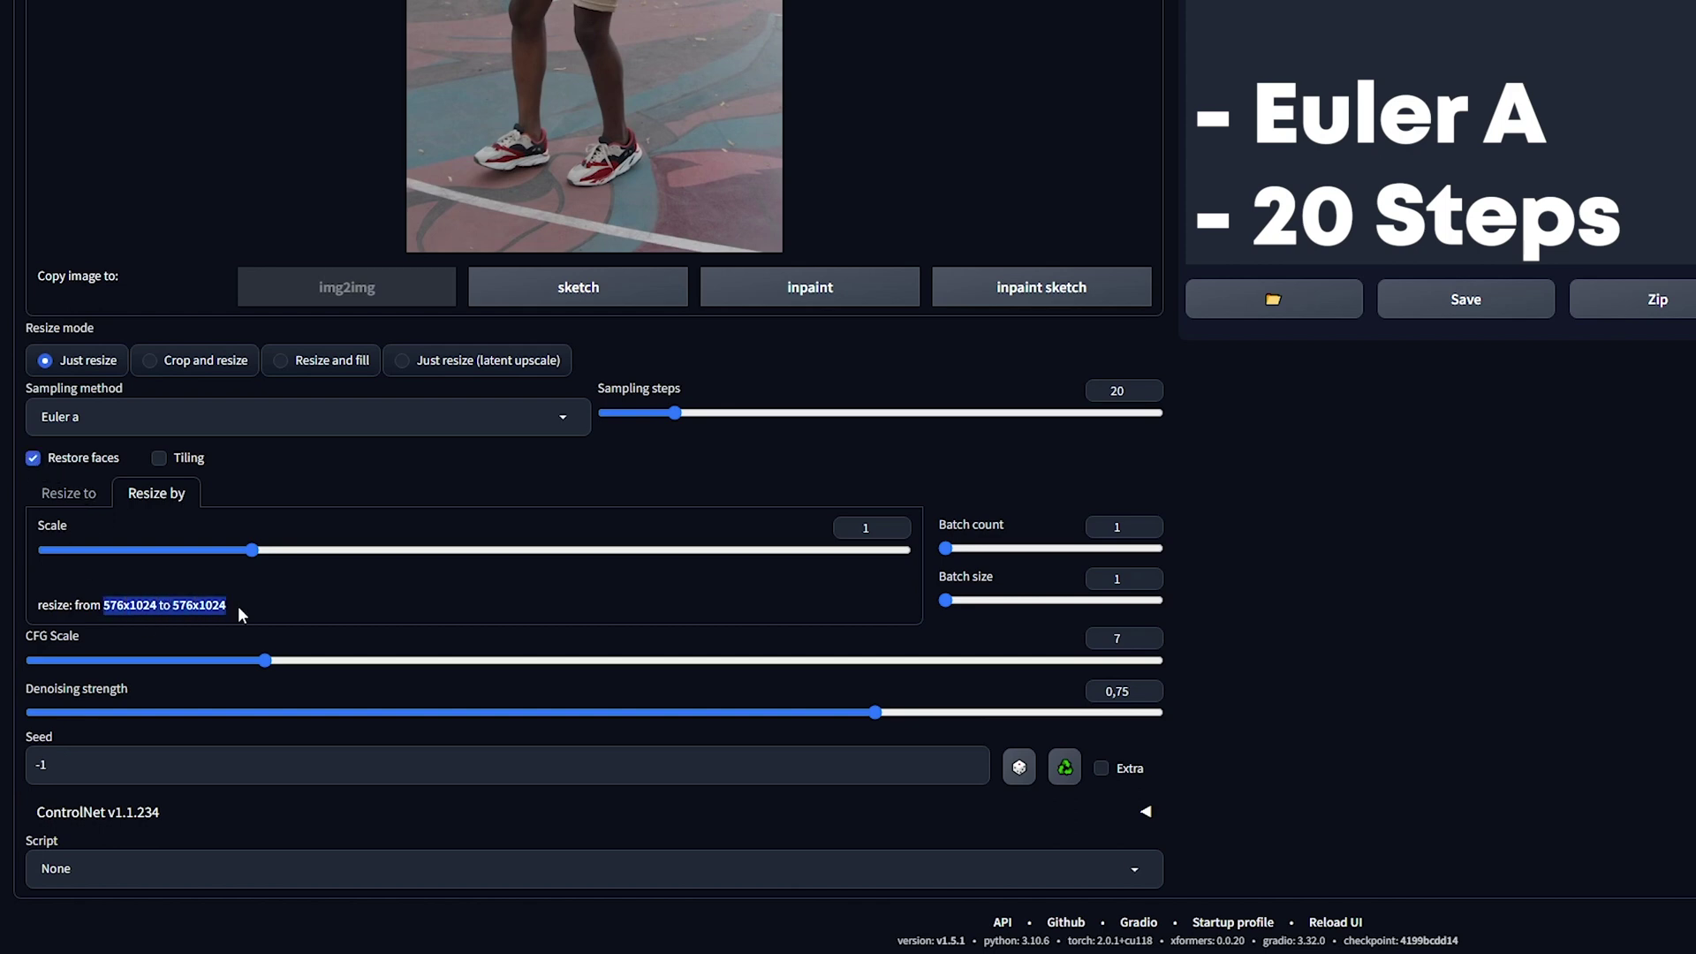
pyautogui.click(237, 606)
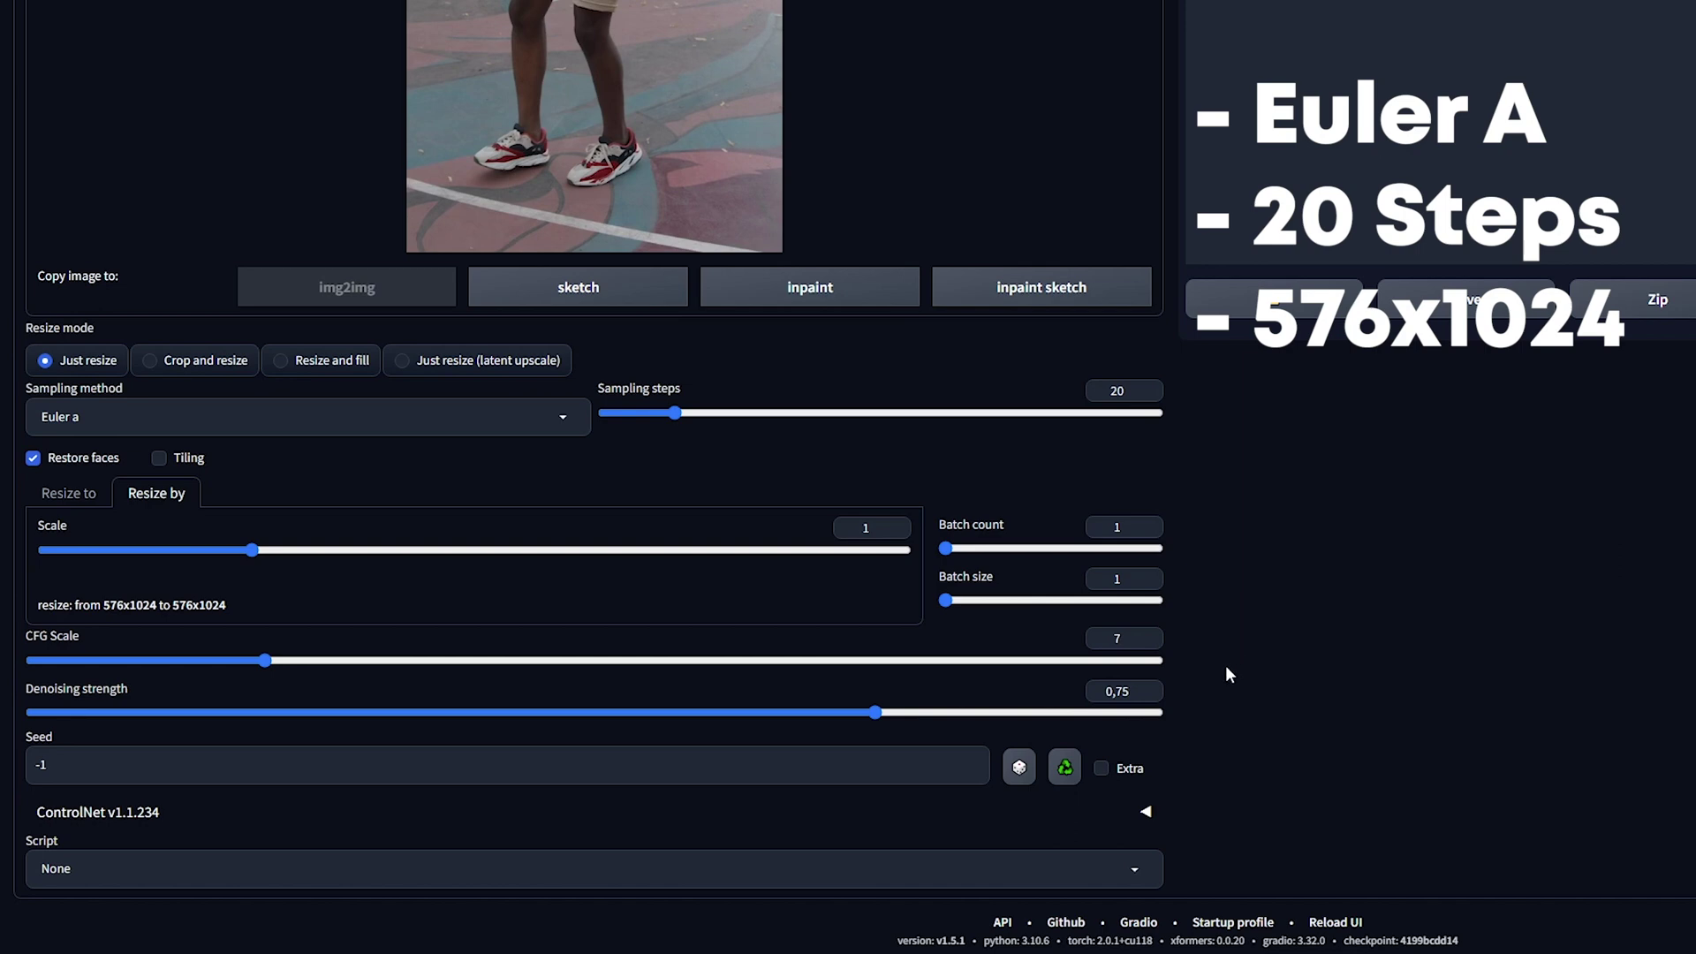
pyautogui.click(1128, 637)
pyautogui.write('4')
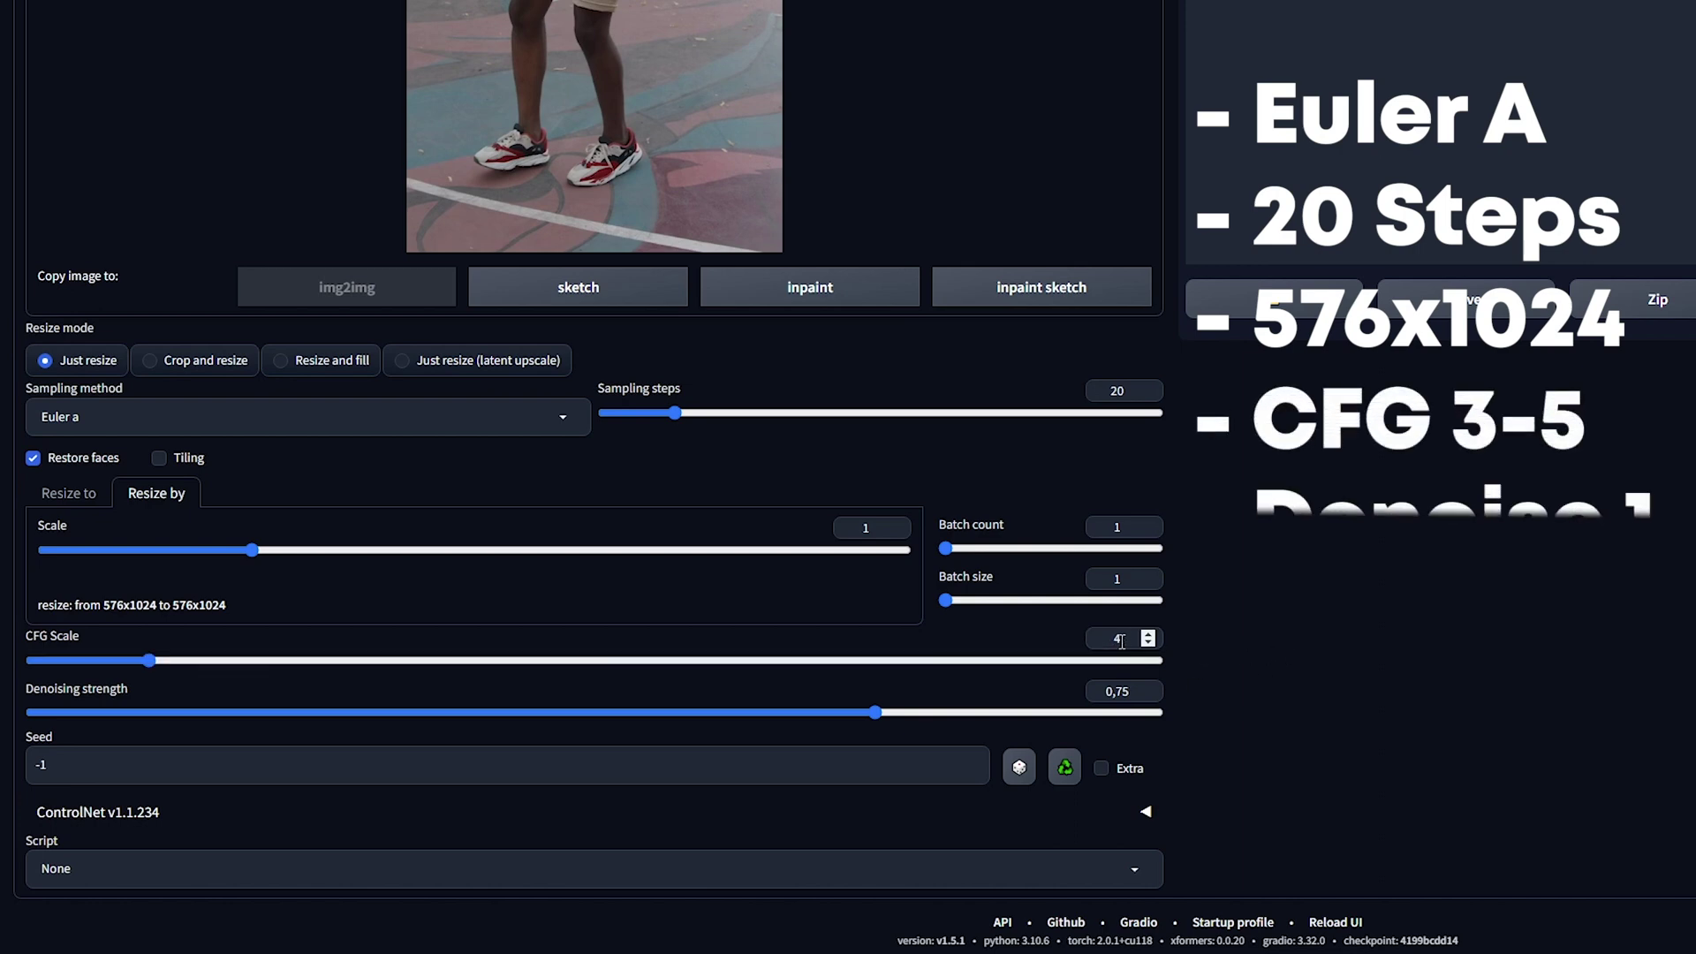
pyautogui.moveTo(874, 713); pyautogui.dragTo(1164, 712)
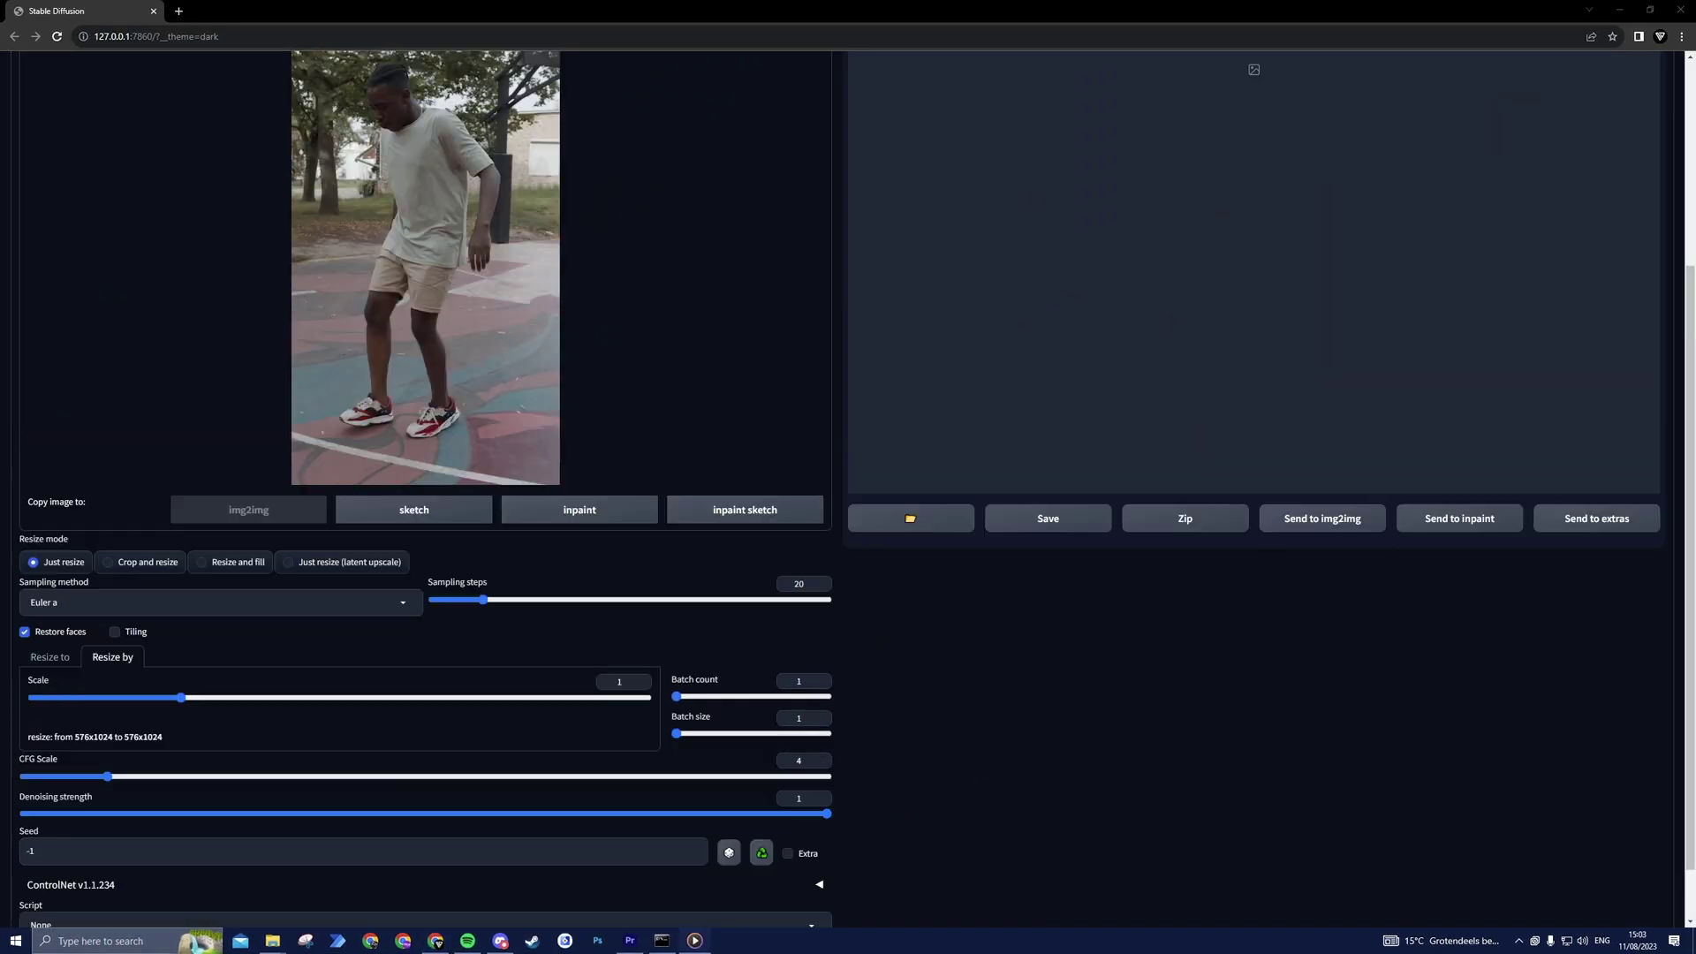
# Configure ControlNet Unit 0: Pixel Perfect, Tile, preprocessor none, control_v11f1e_sd15_tile model, weight 1.5.
pyautogui.scroll(-1, 839, 601)
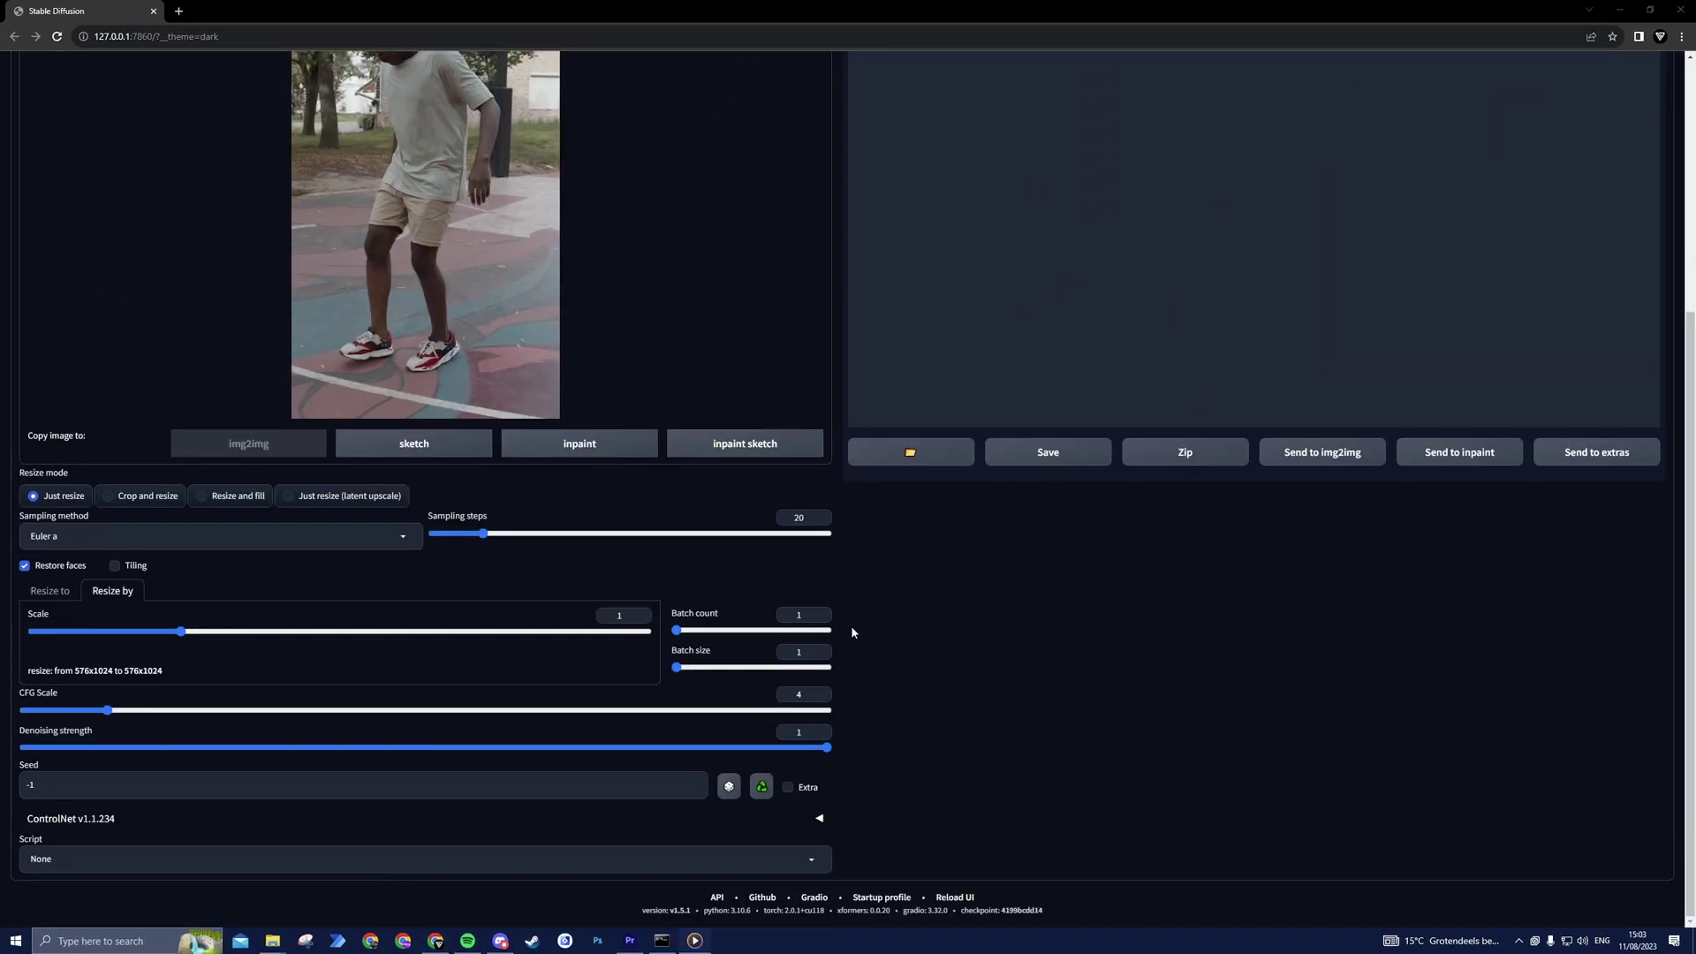
pyautogui.click(721, 823)
pyautogui.scroll(-7, 882, 728)
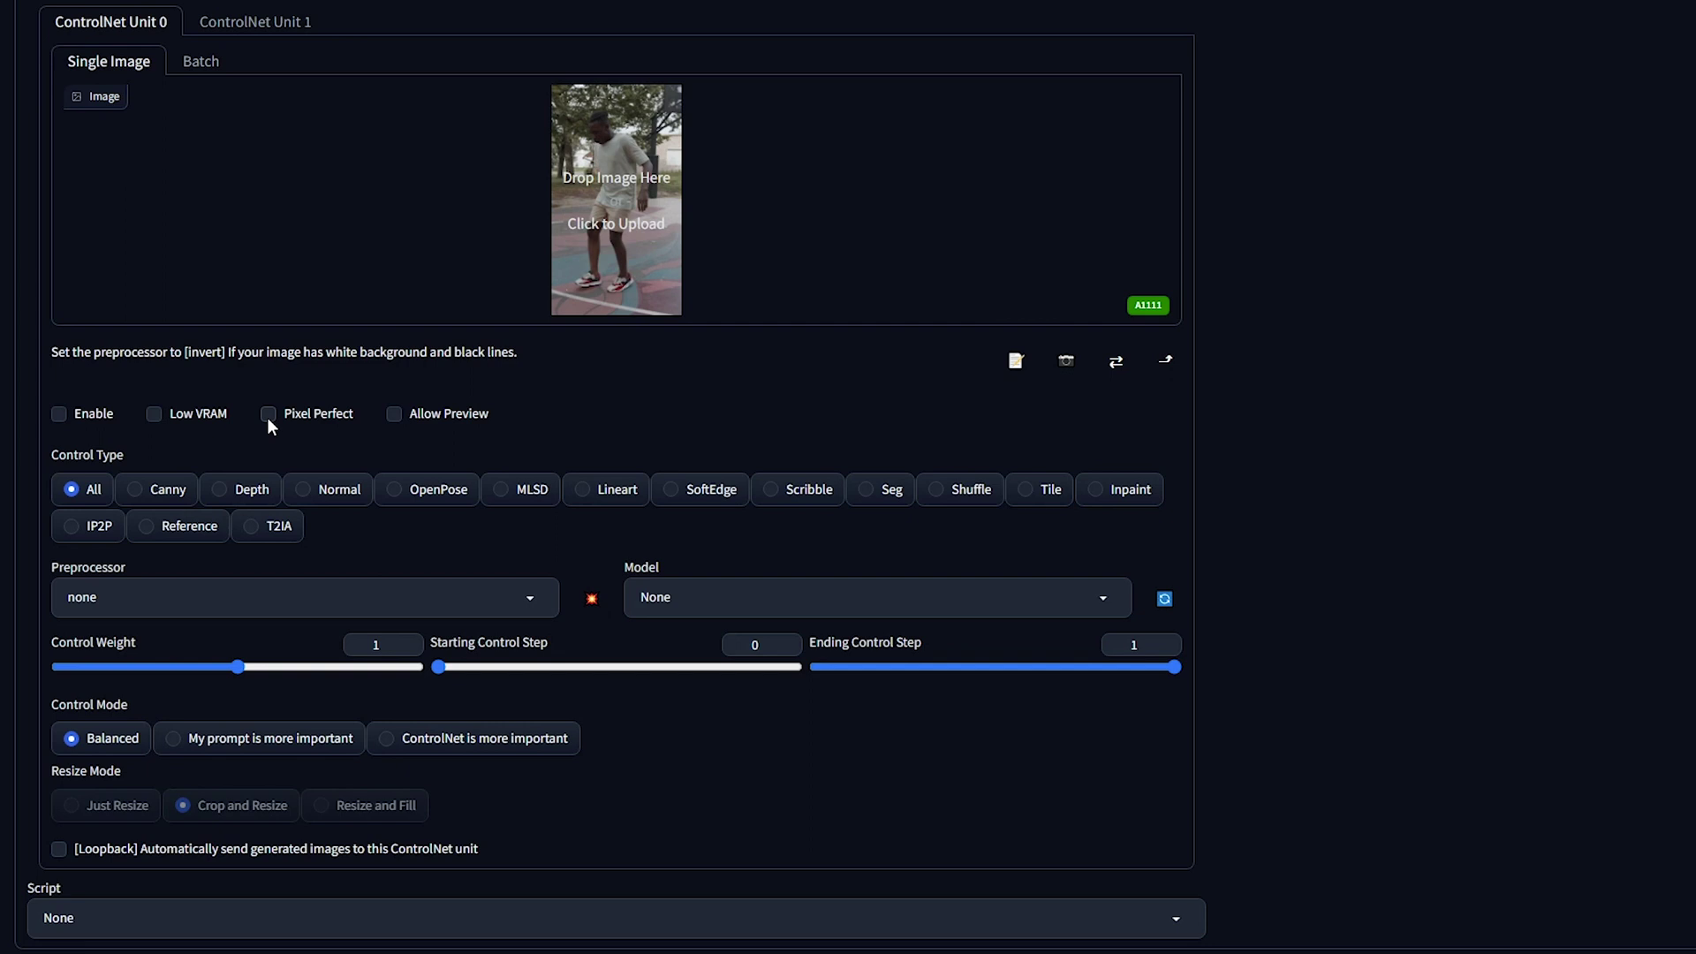
pyautogui.click(267, 413)
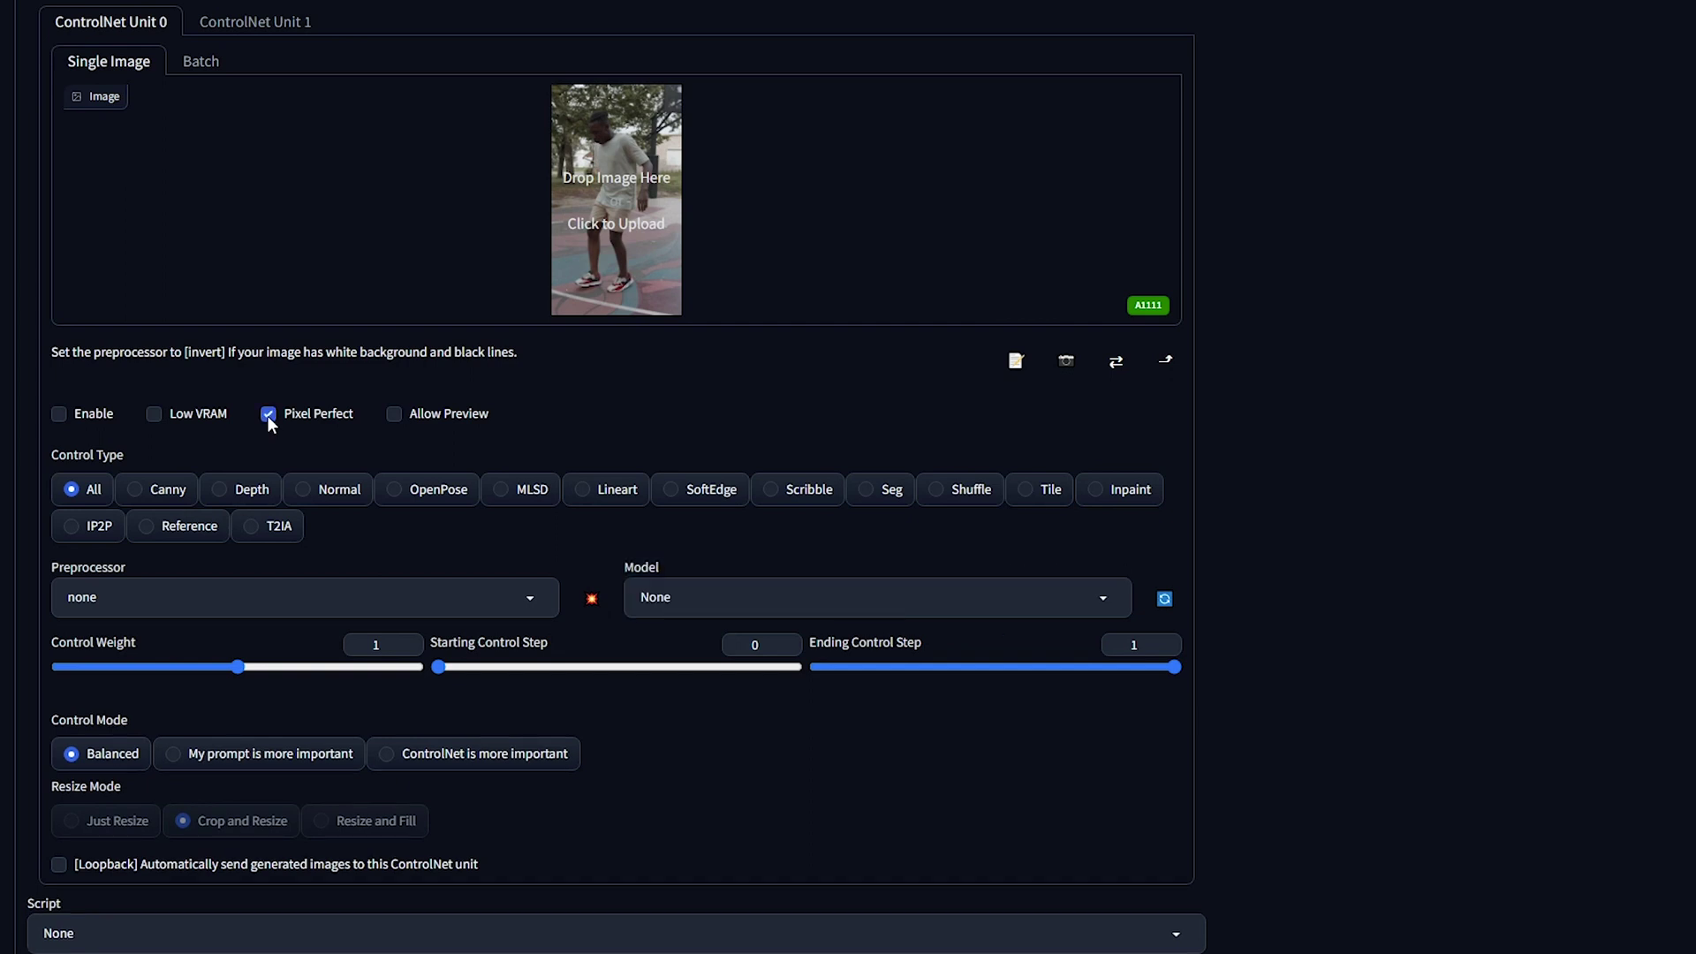
pyautogui.click(1024, 491)
pyautogui.click(528, 599)
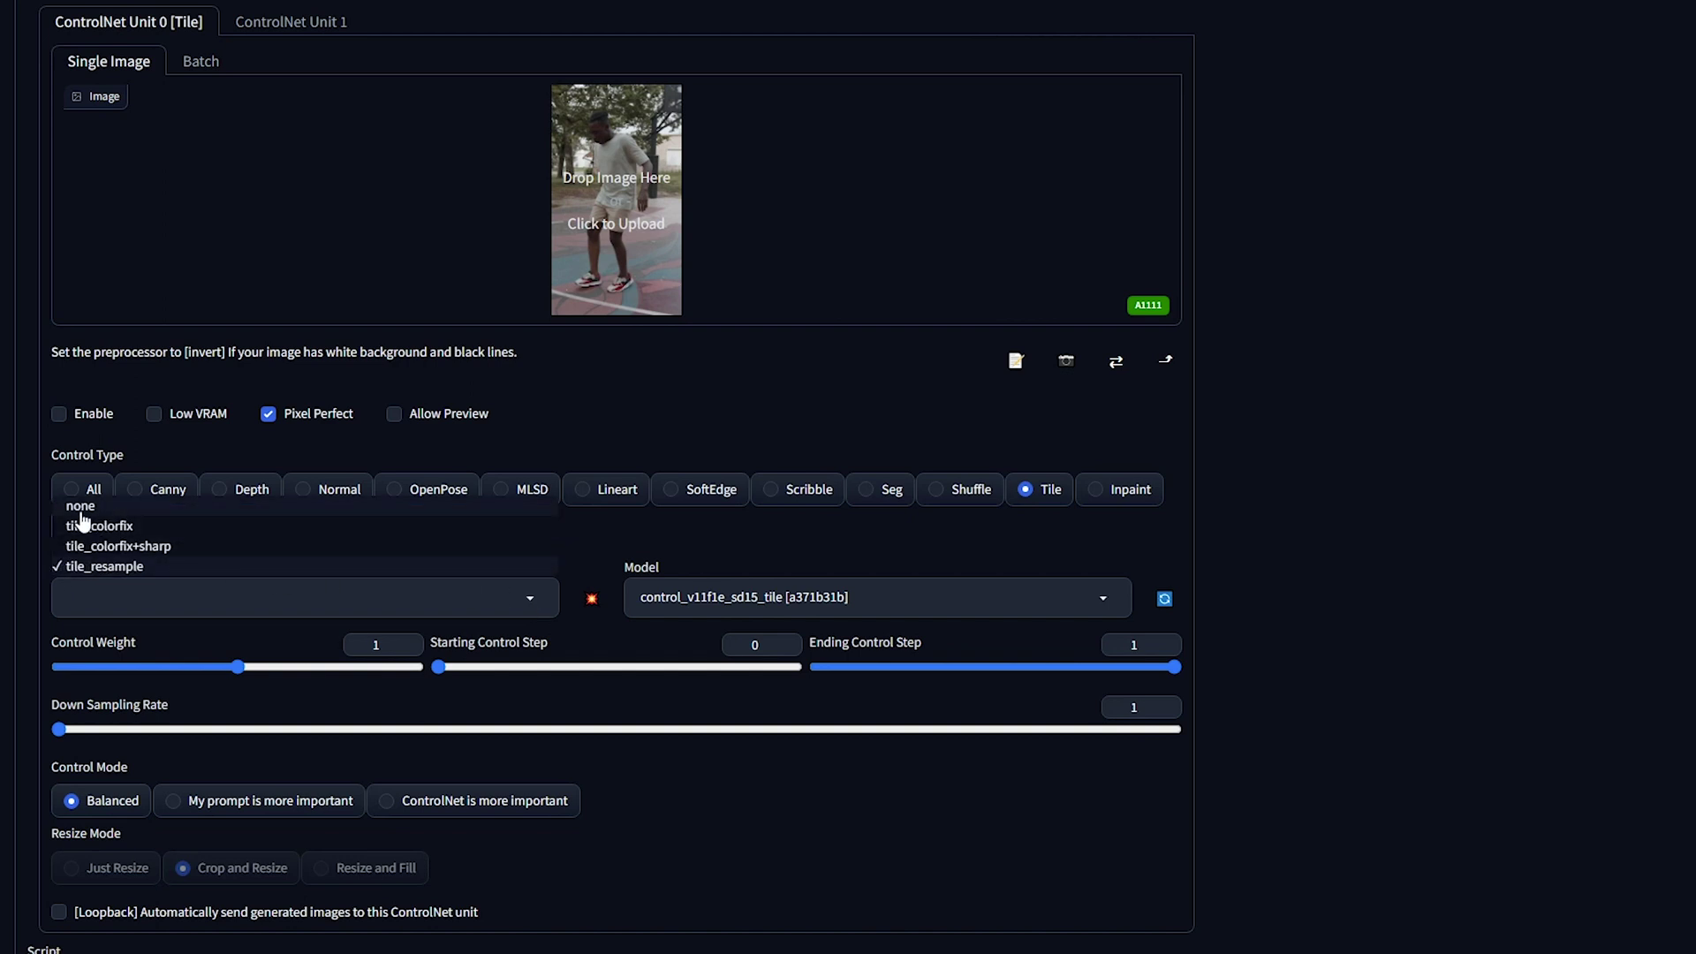
pyautogui.click(80, 507)
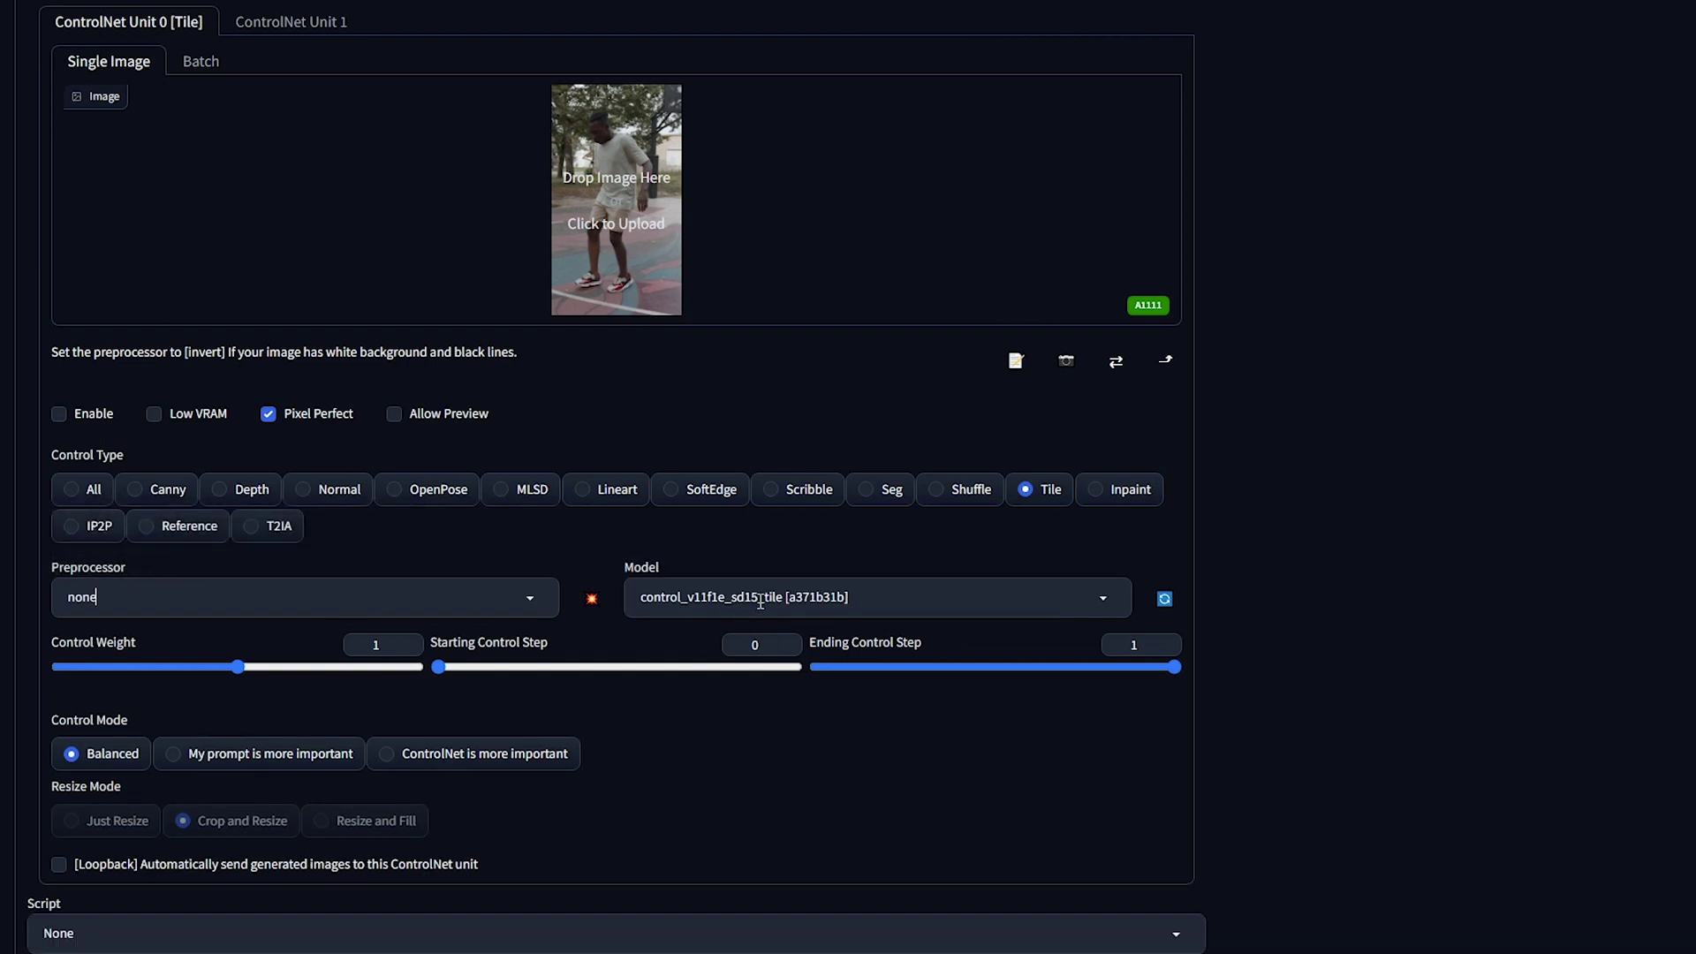
pyautogui.click(642, 599)
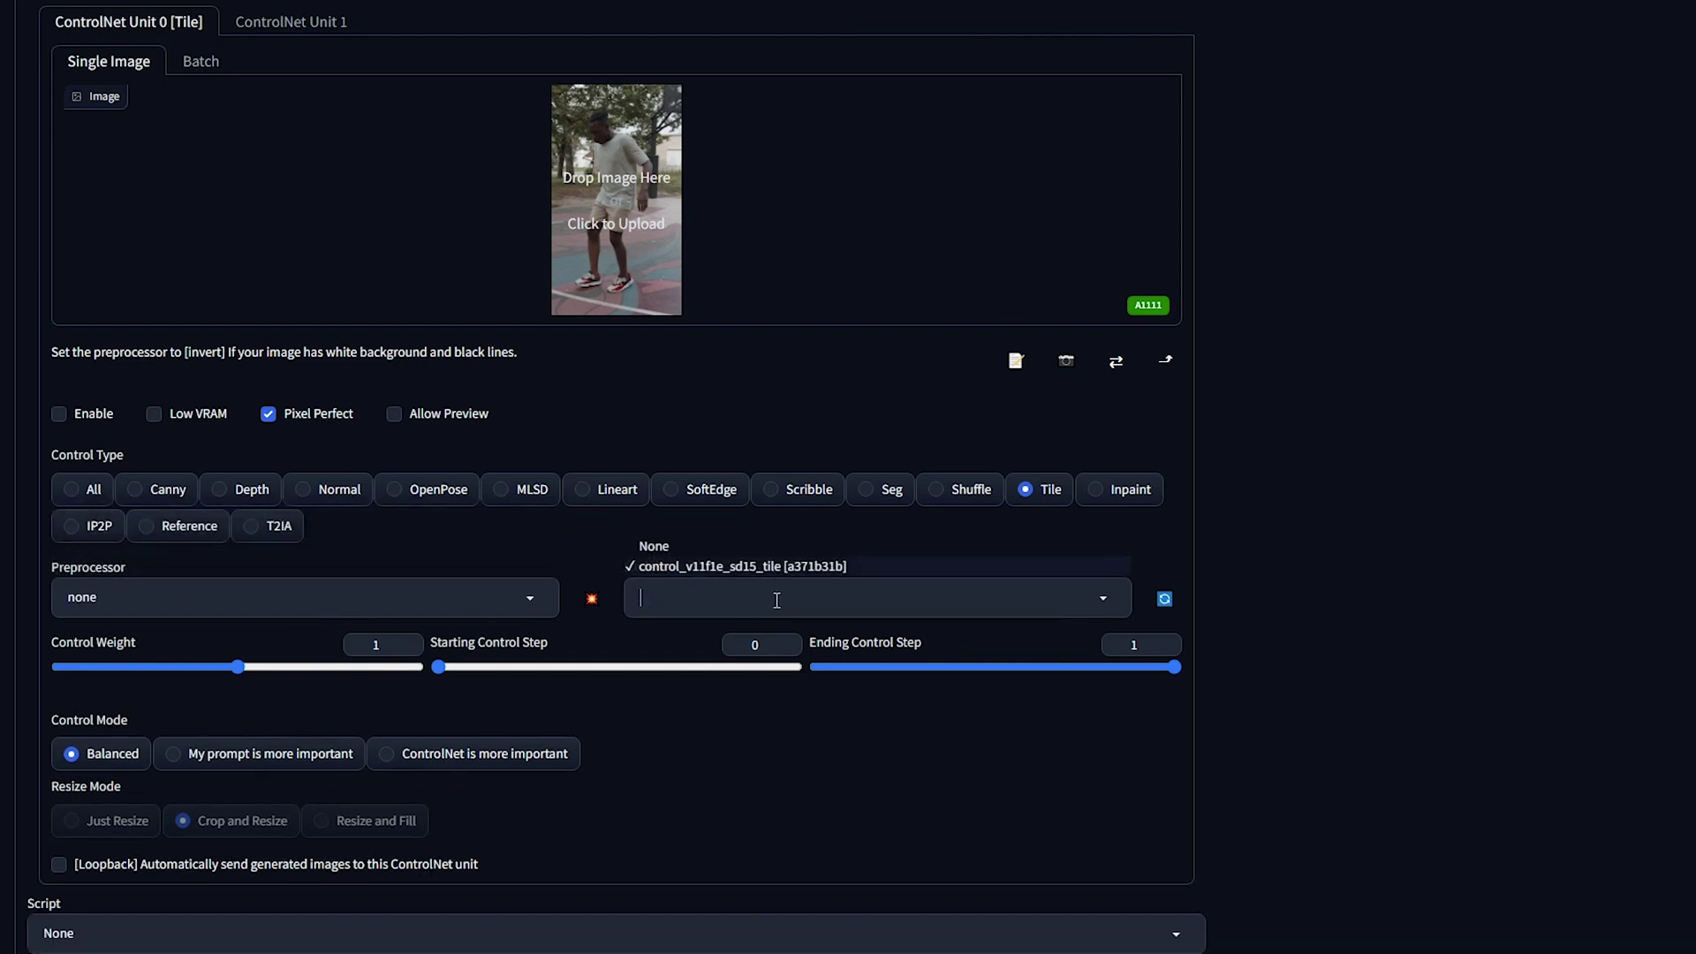
pyautogui.click(708, 569)
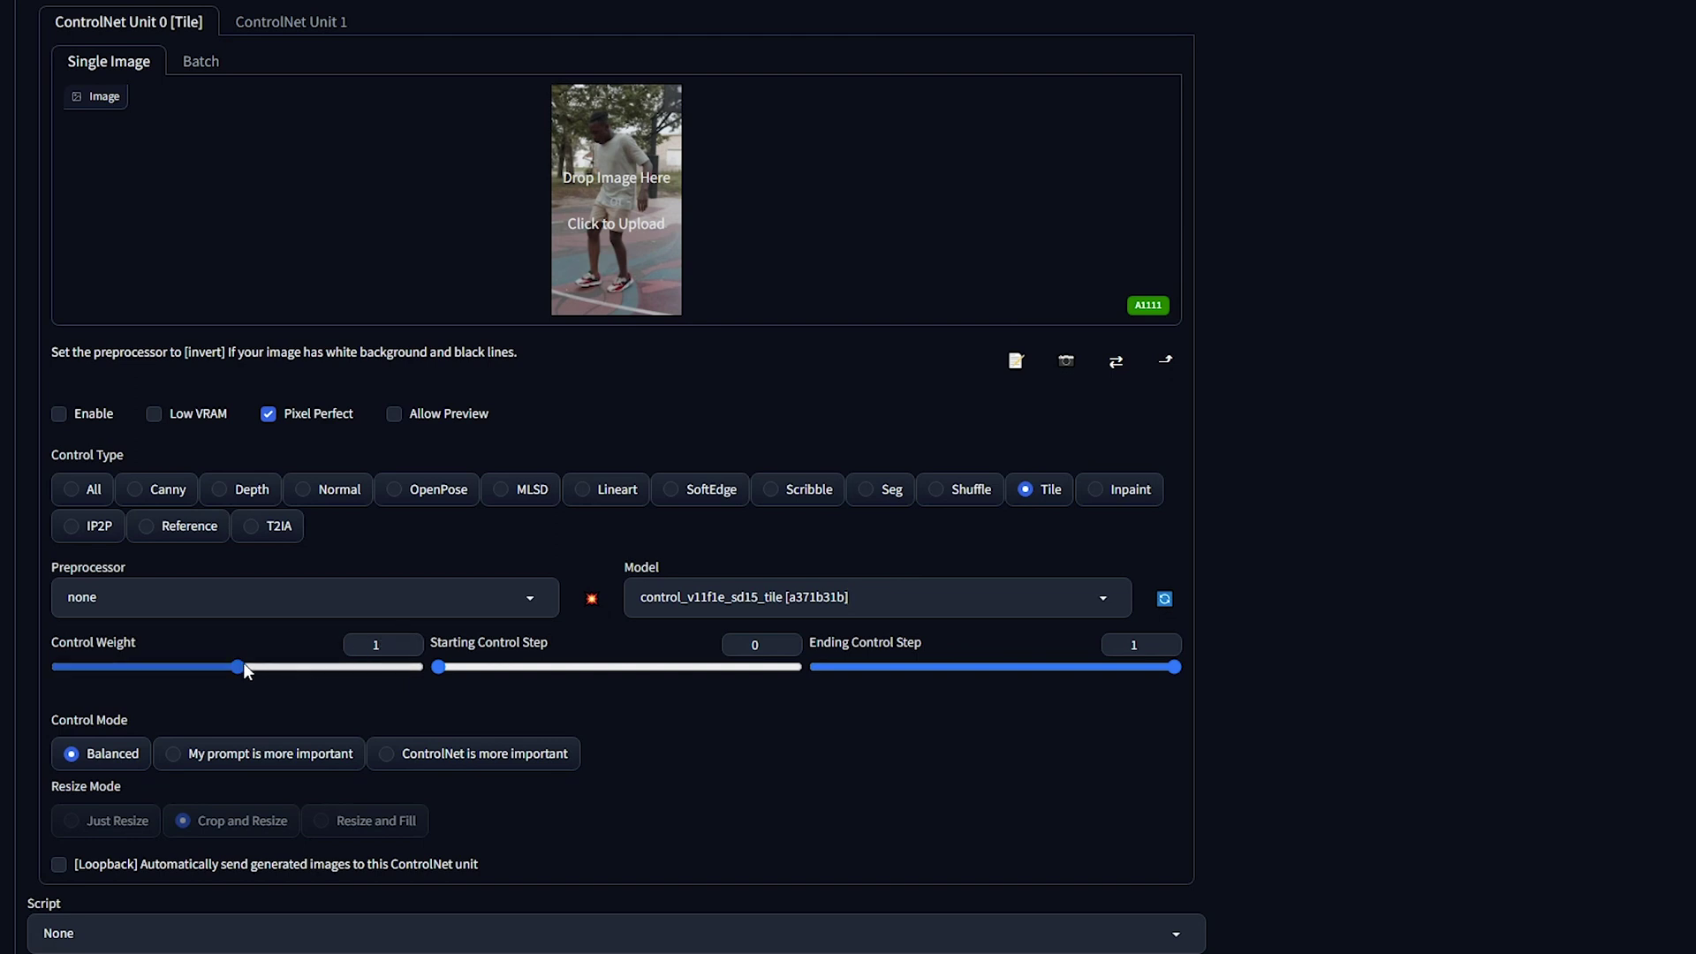
pyautogui.moveTo(240, 666); pyautogui.dragTo(318, 670)
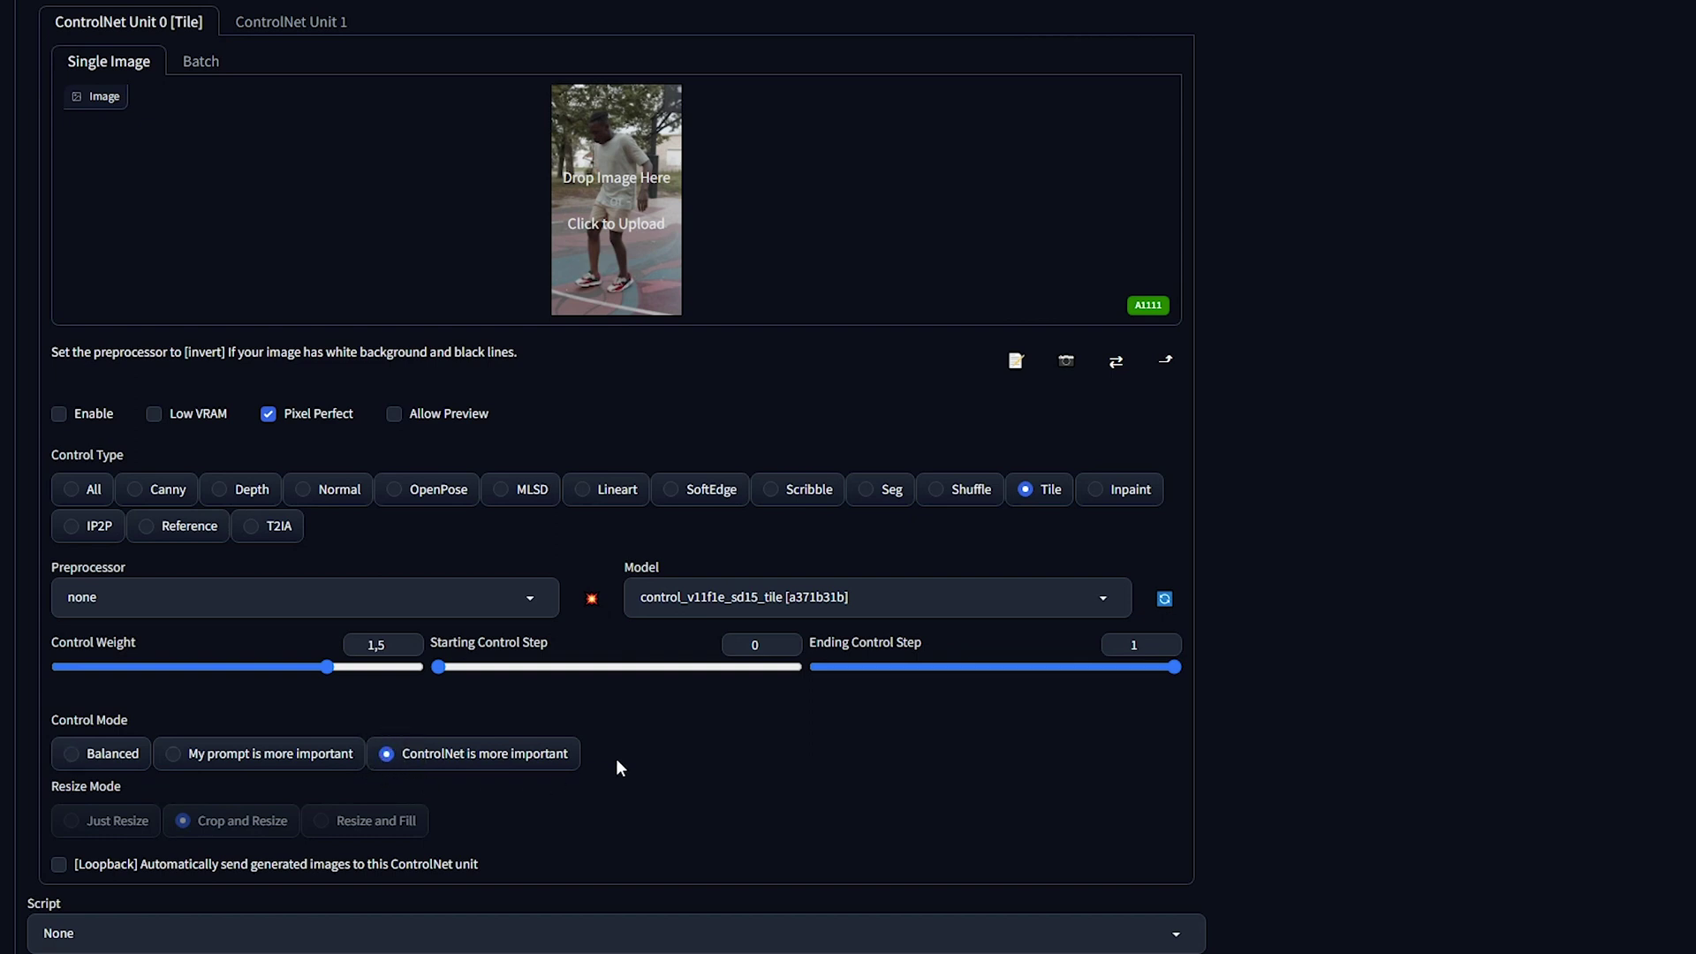
# Enable Unit 1 with OpenPose, the openpose preprocessor and control_v11p_sd15_openpose model.
pyautogui.click(301, 26)
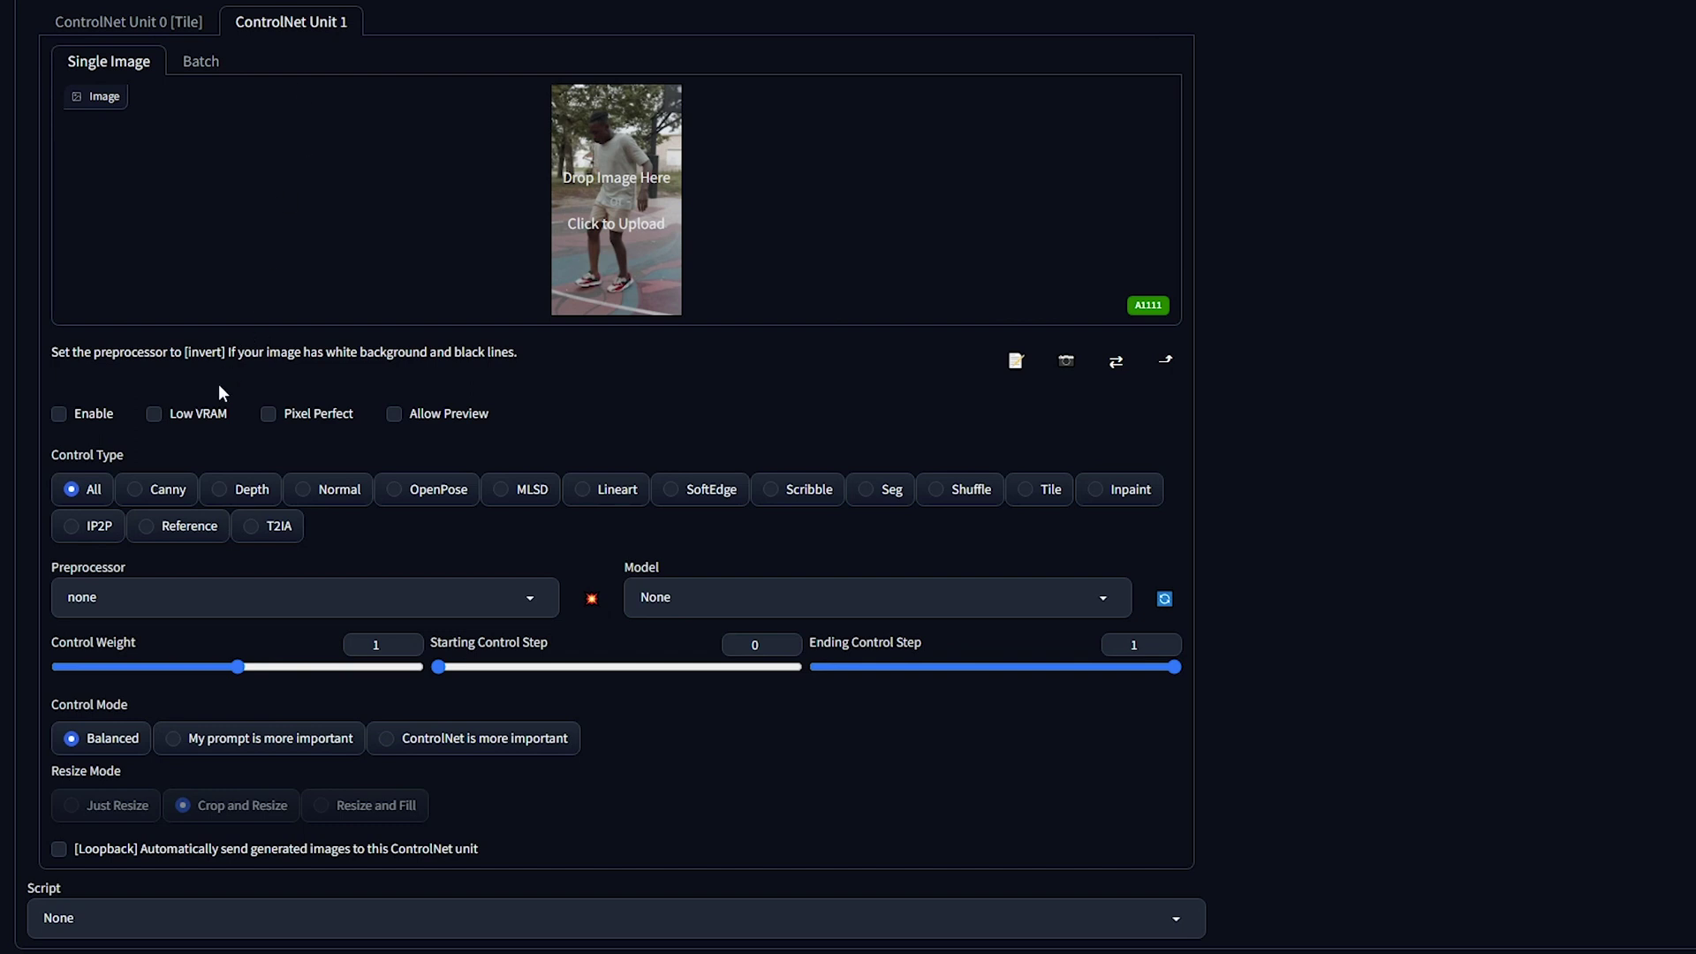
pyautogui.click(80, 418)
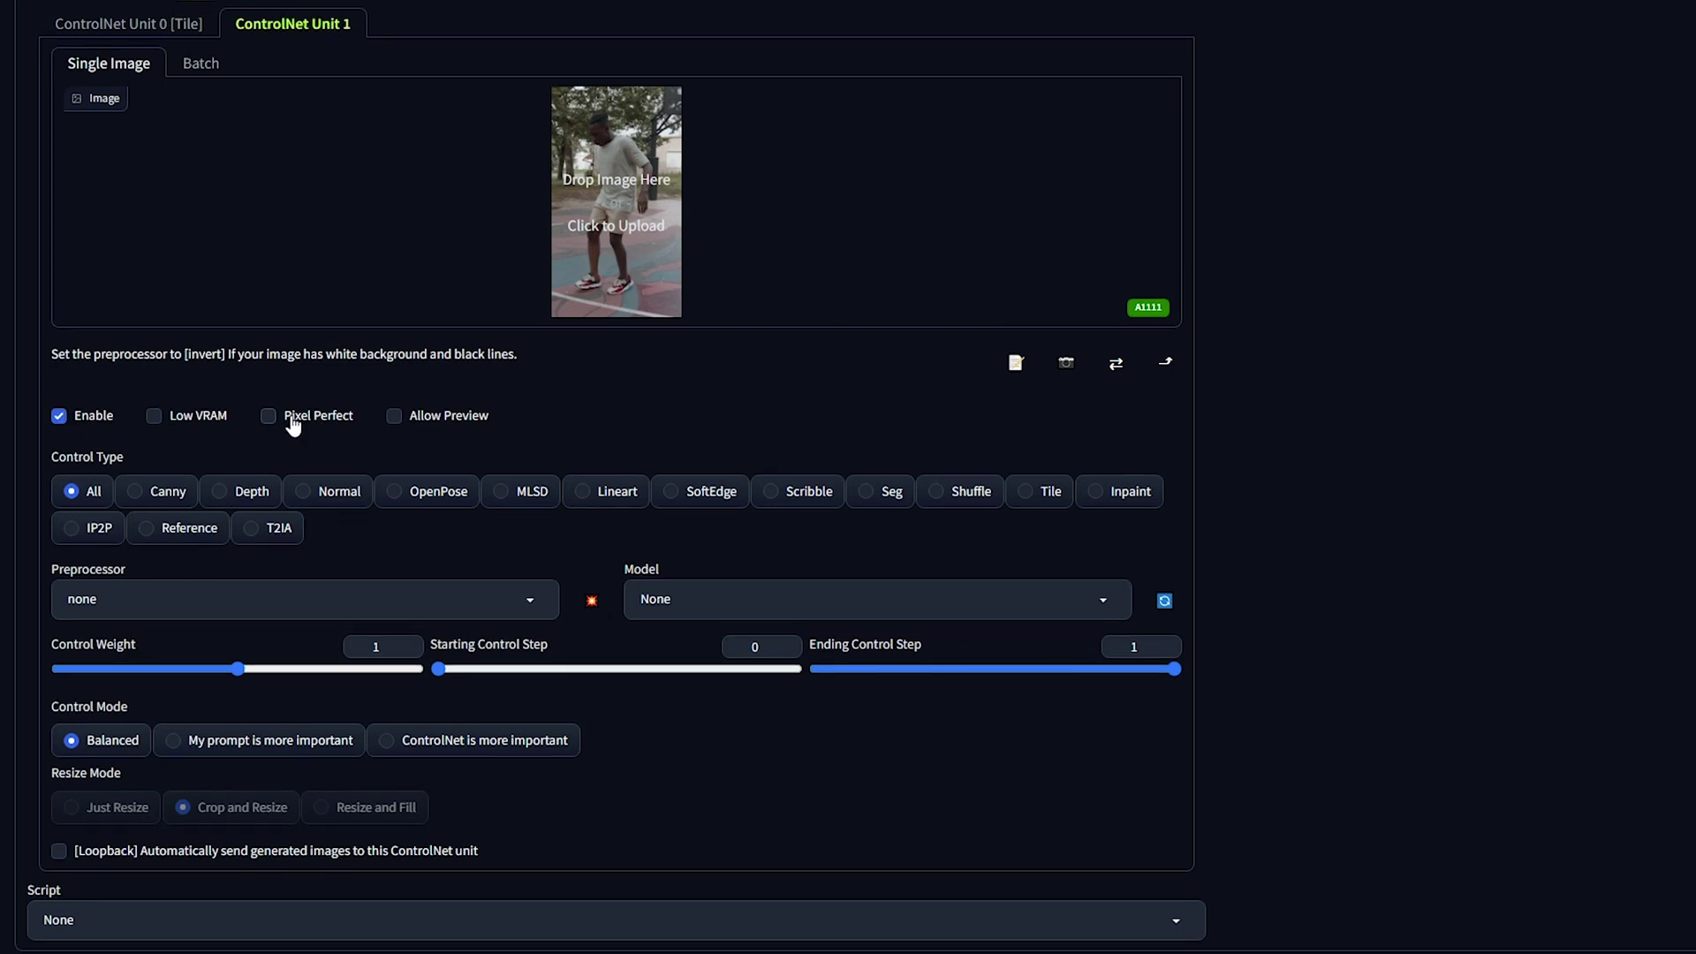
pyautogui.click(414, 500)
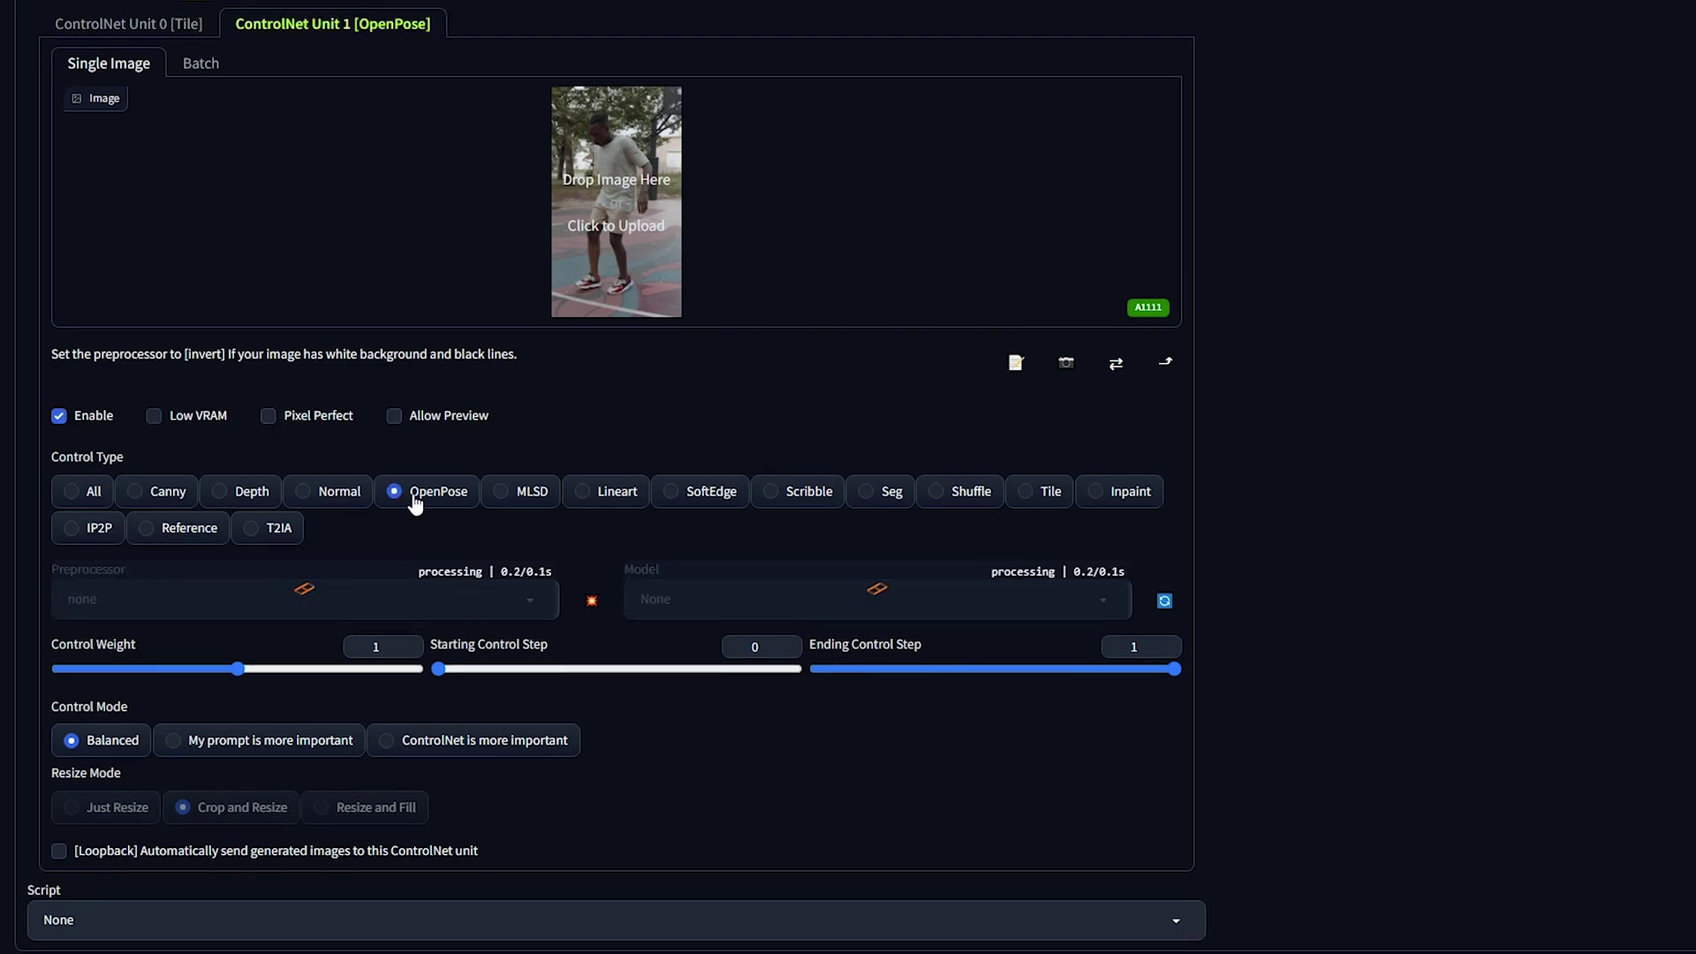
pyautogui.click(529, 601)
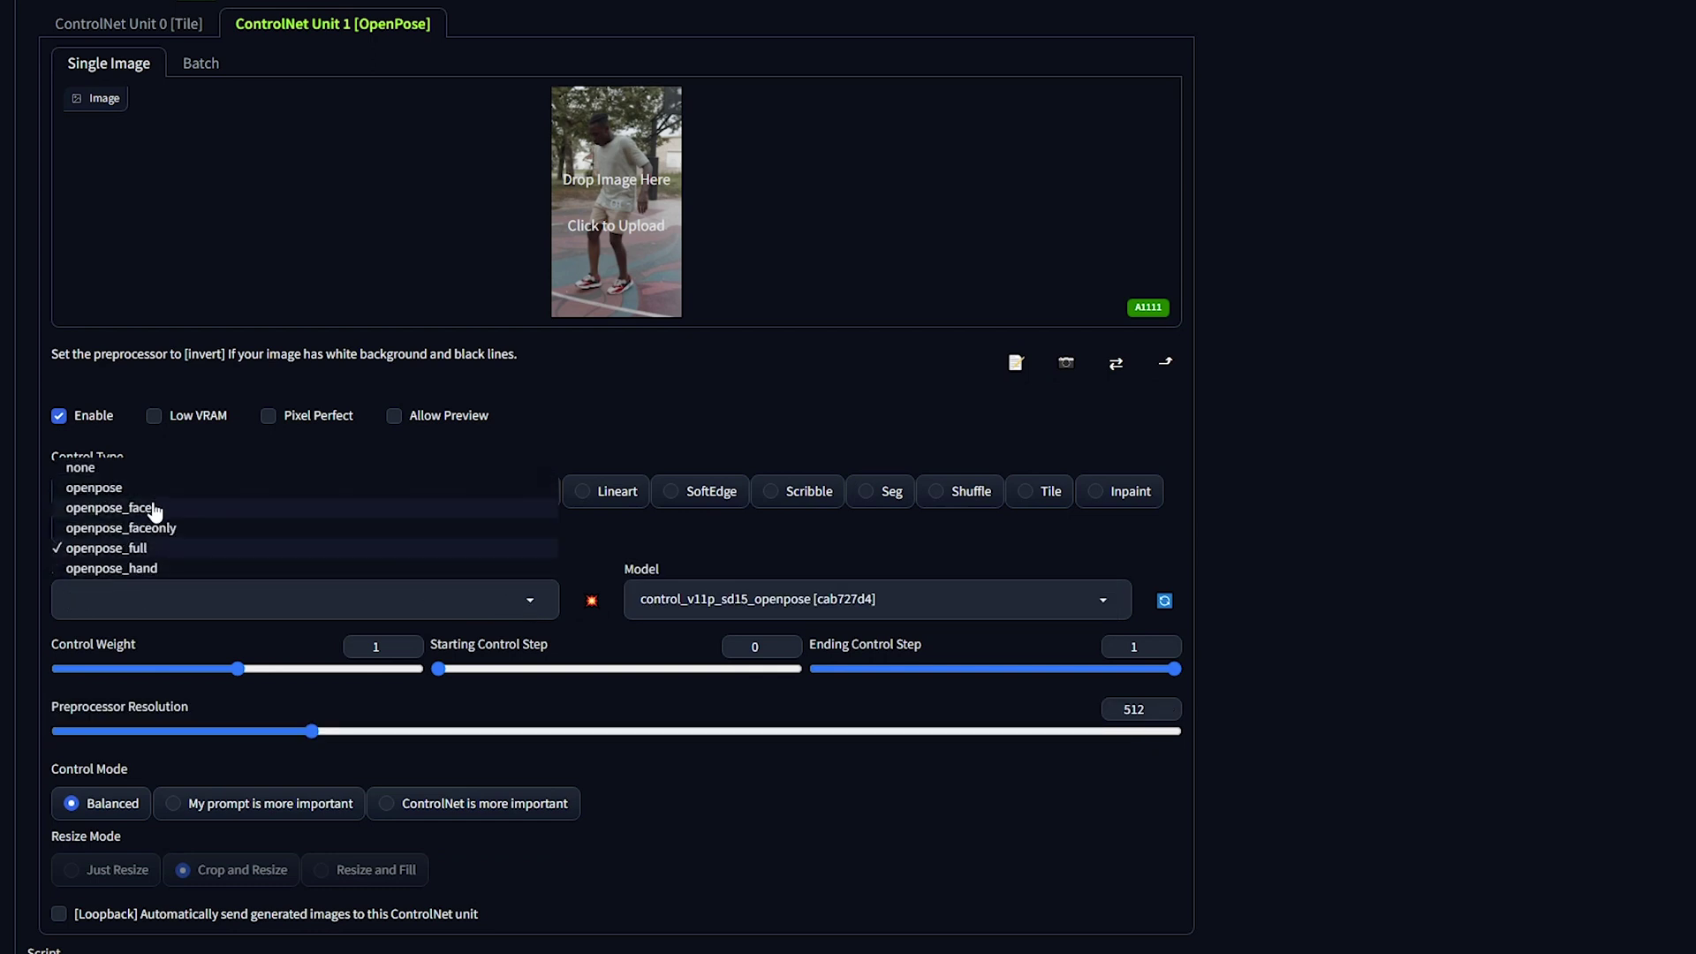
pyautogui.click(128, 488)
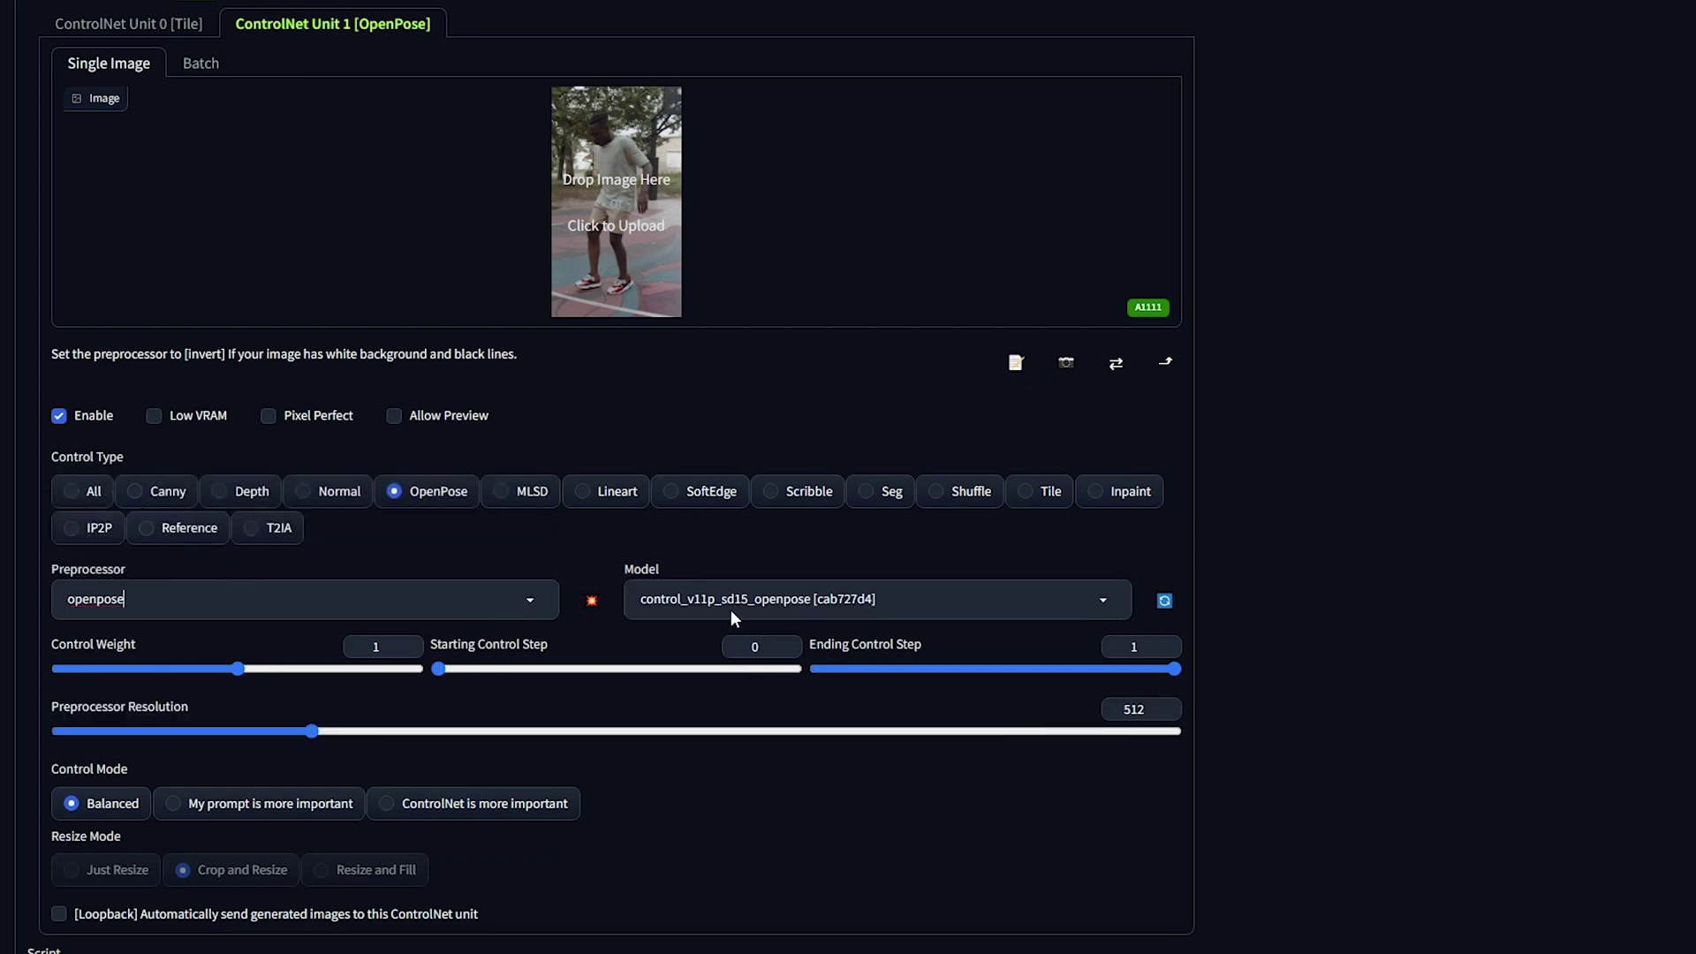
pyautogui.click(783, 600)
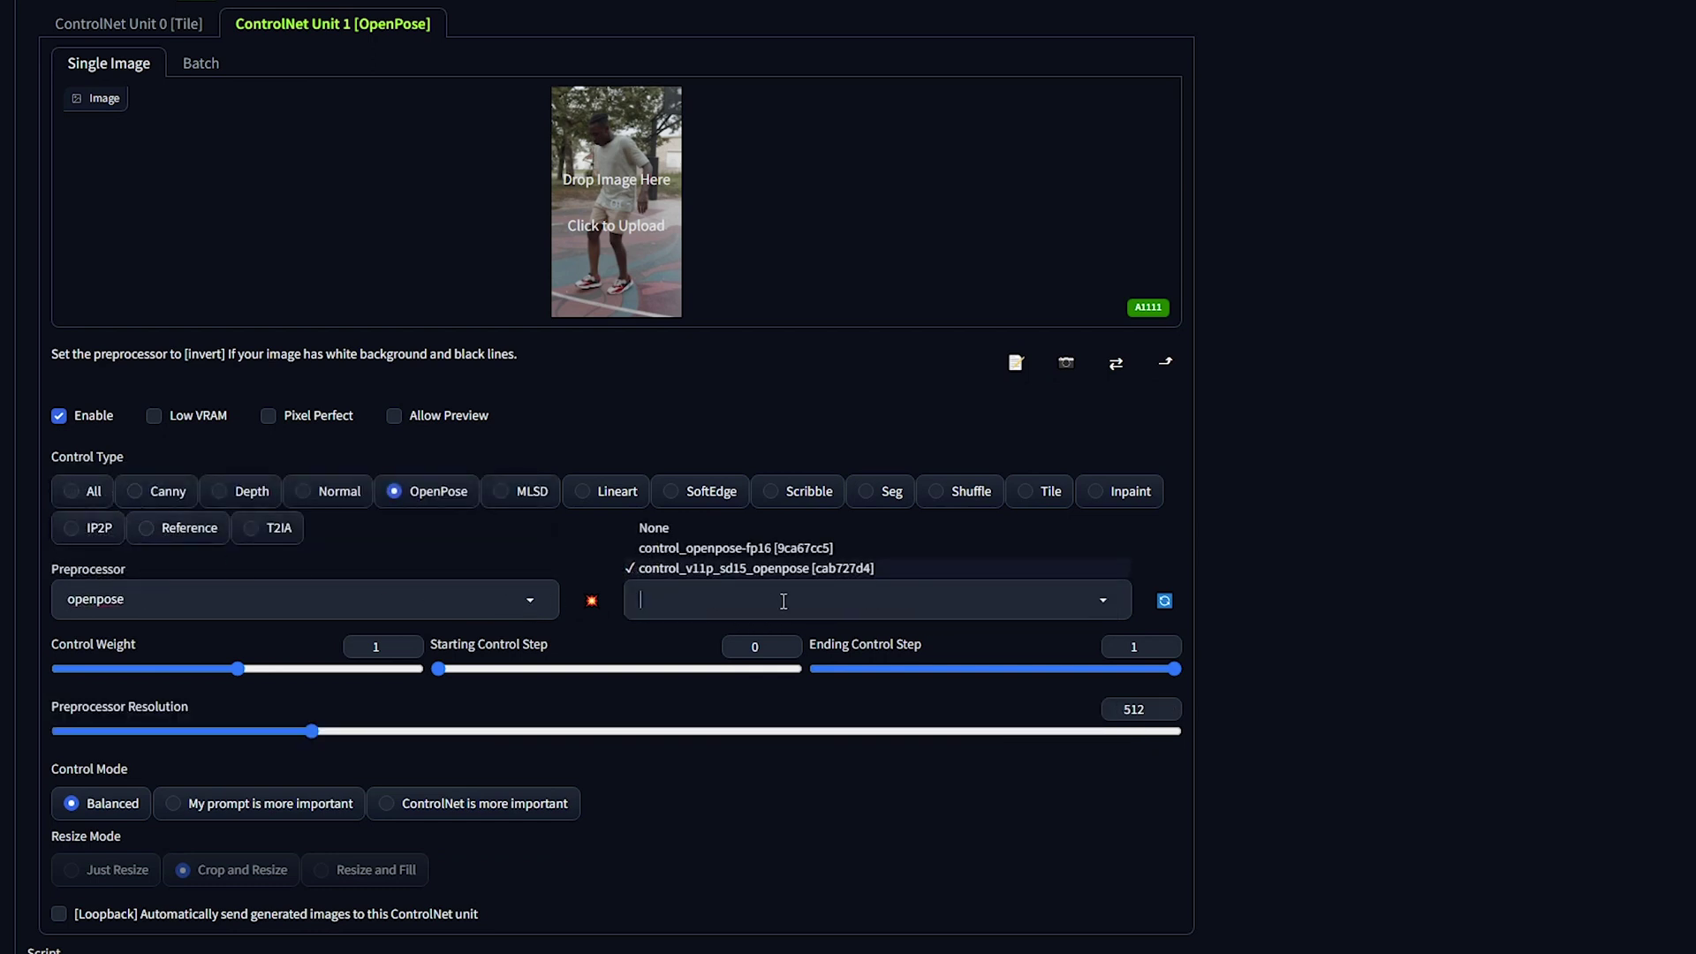
pyautogui.click(733, 569)
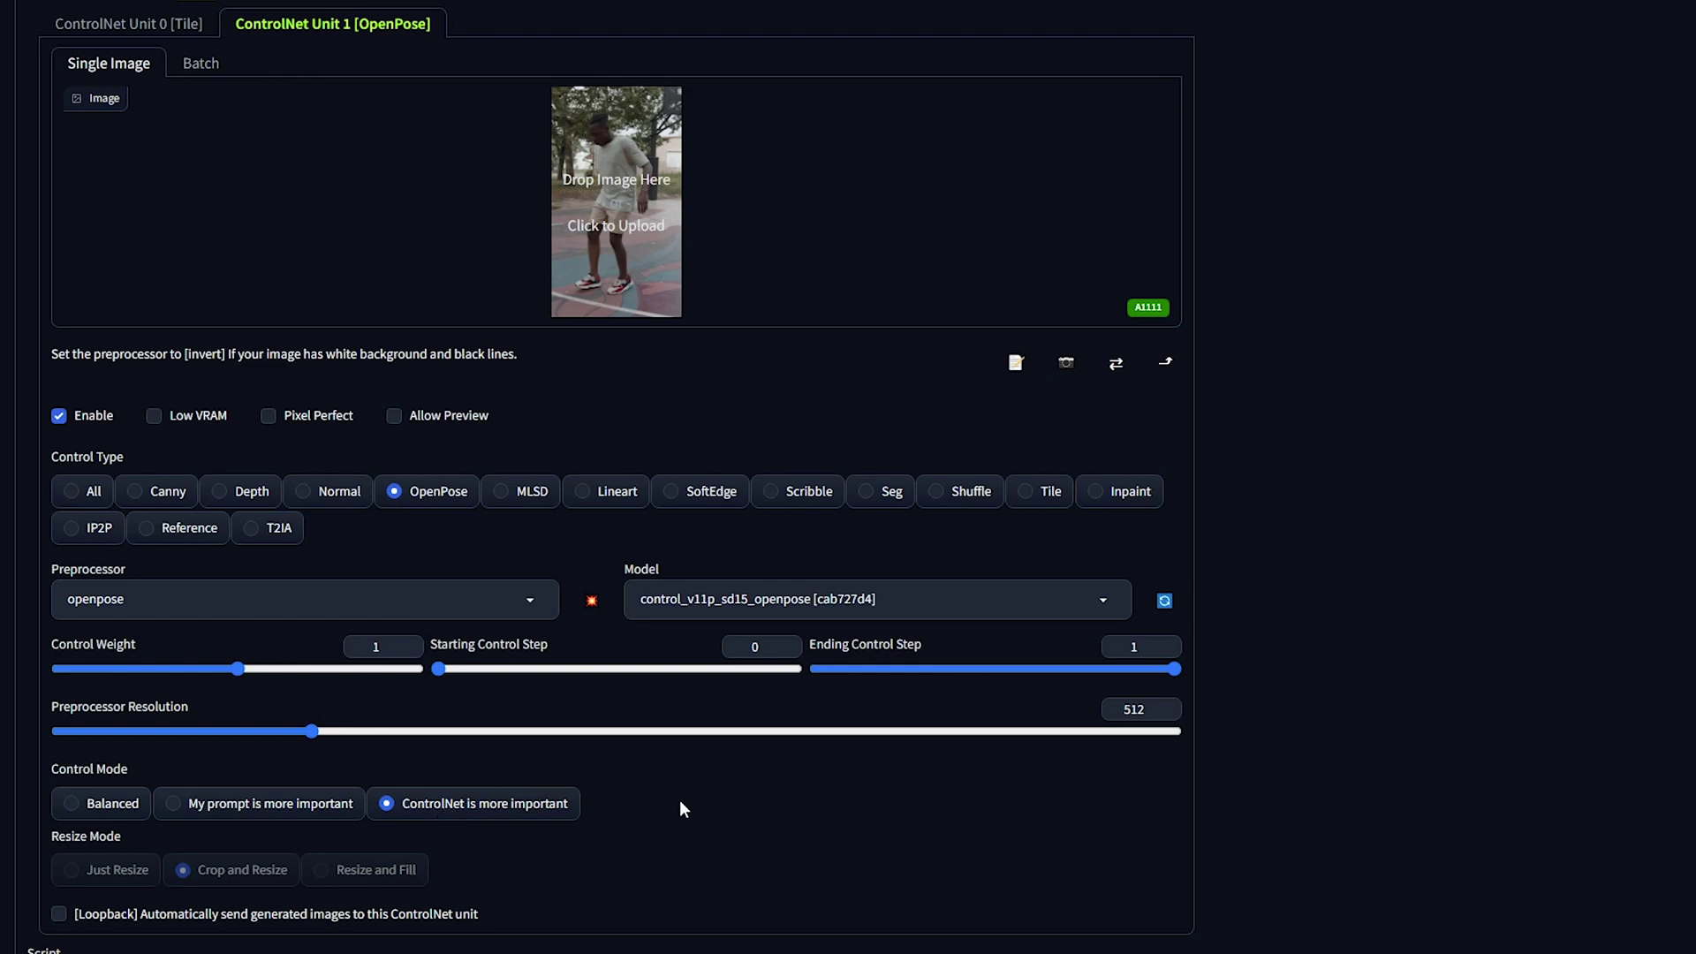
pyautogui.click(128, 24)
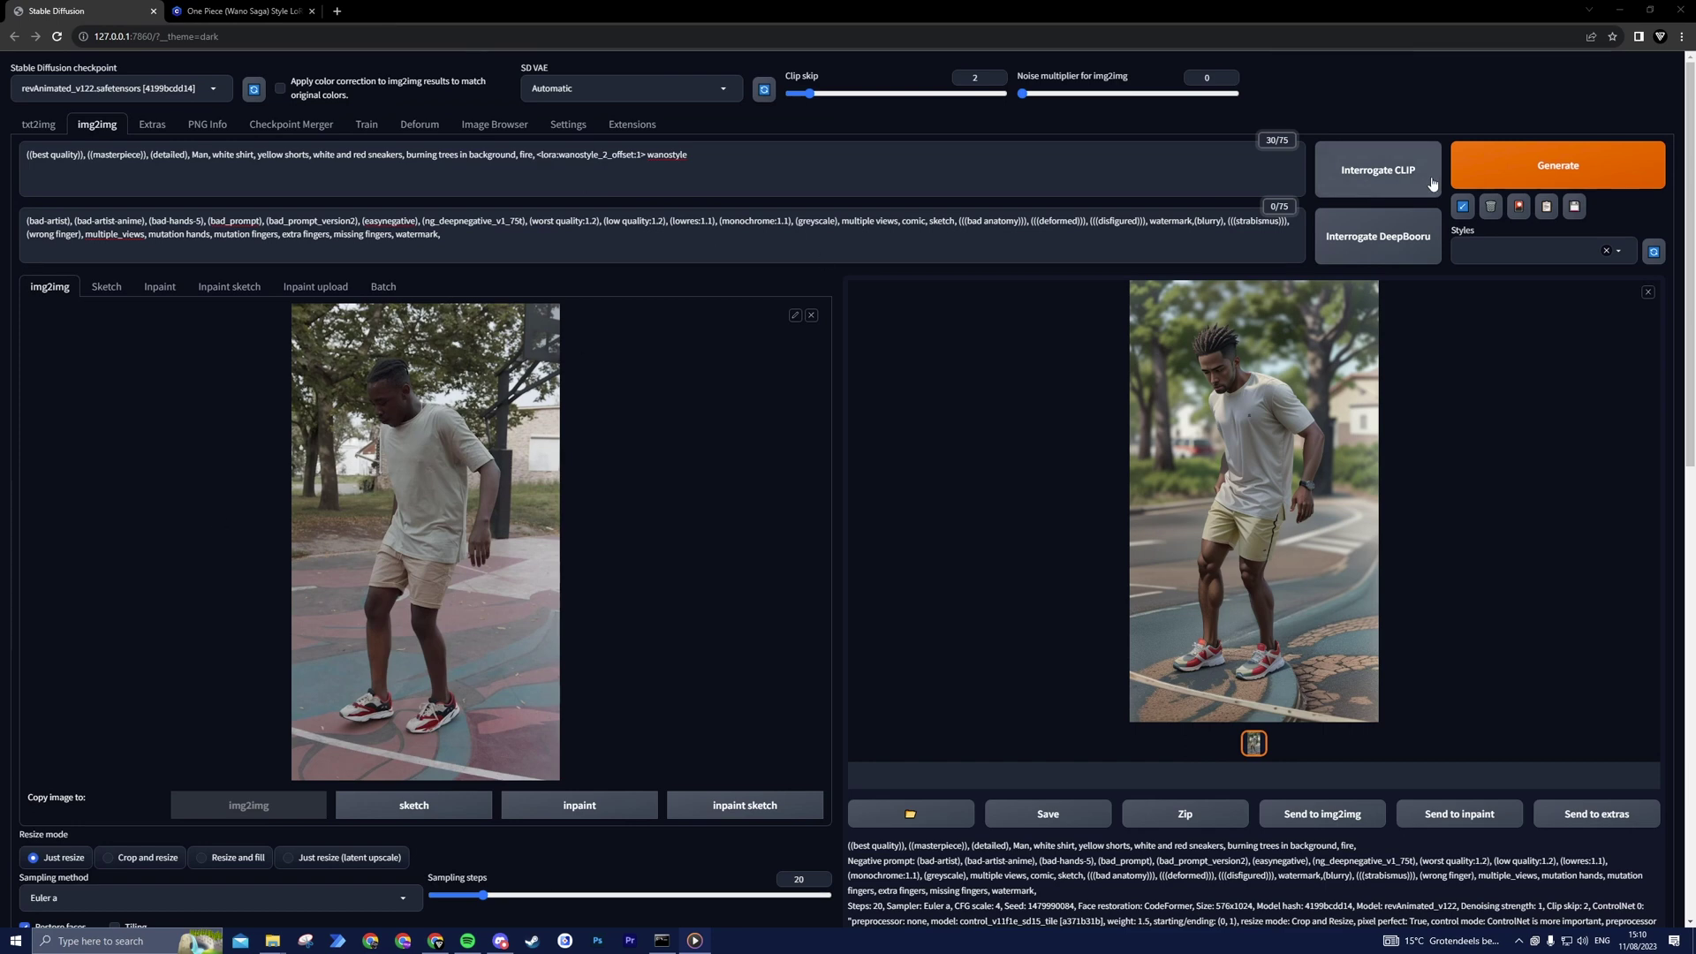
# Generate the Wano-style frame and check the wanostyle LoRA tag against its Civitai page.
pyautogui.click(1557, 165)
pyautogui.moveTo(537, 157); pyautogui.dragTo(651, 157)
pyautogui.click(688, 157)
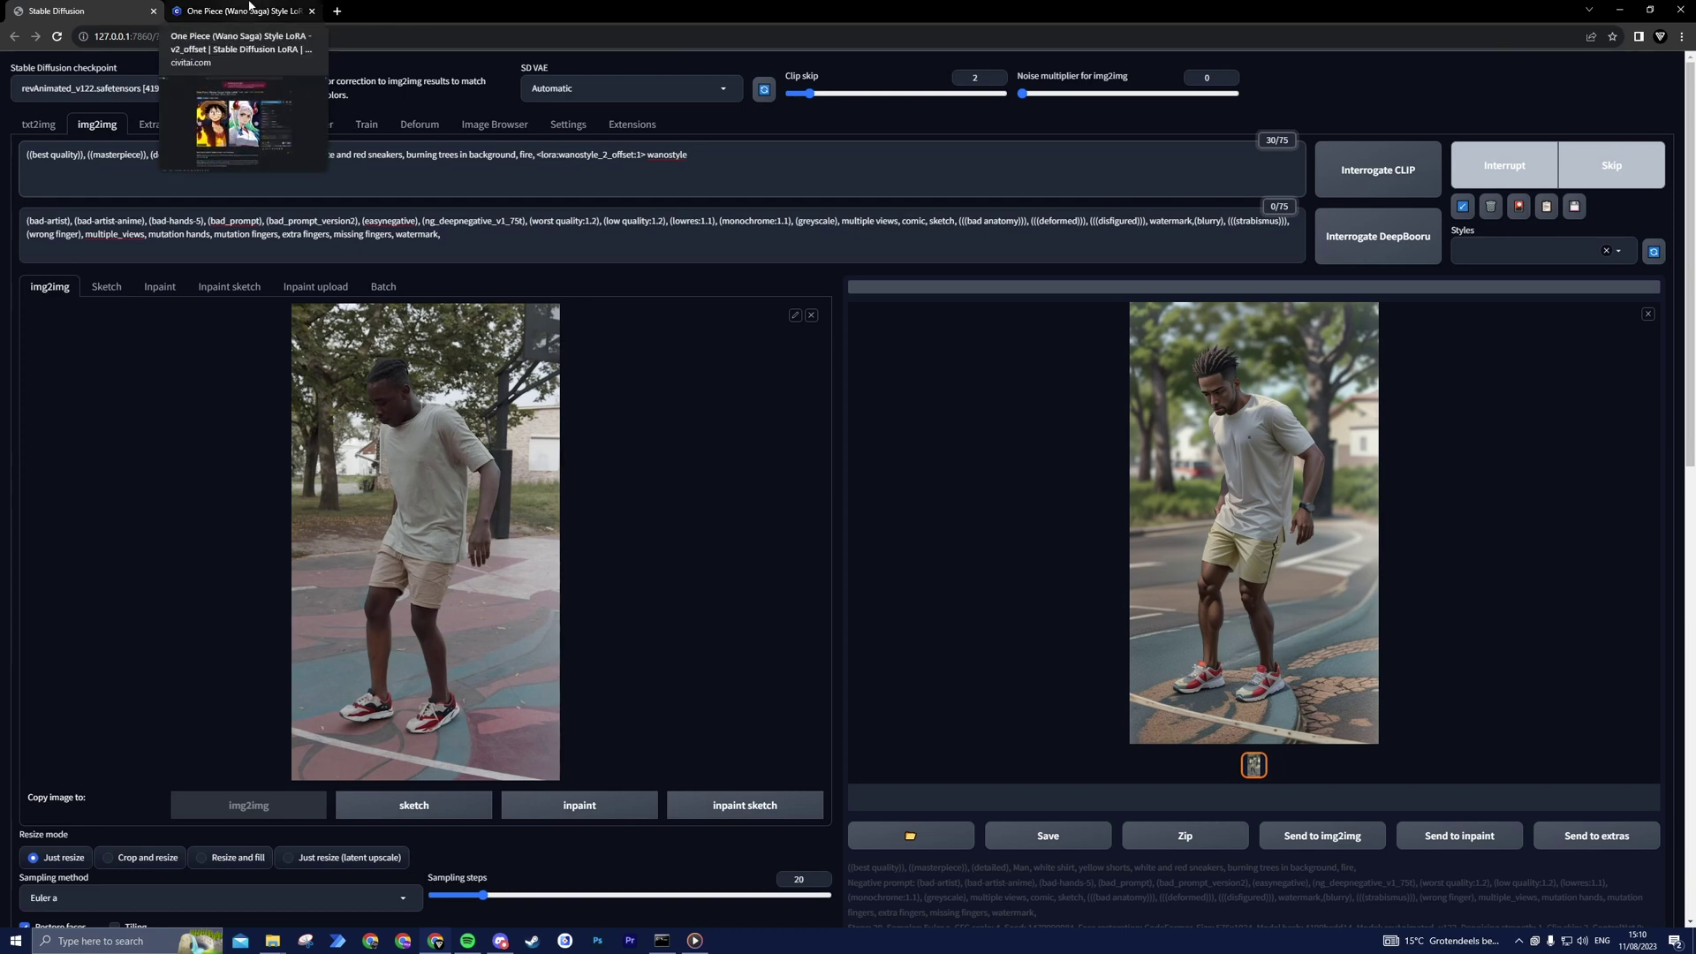
pyautogui.click(249, 6)
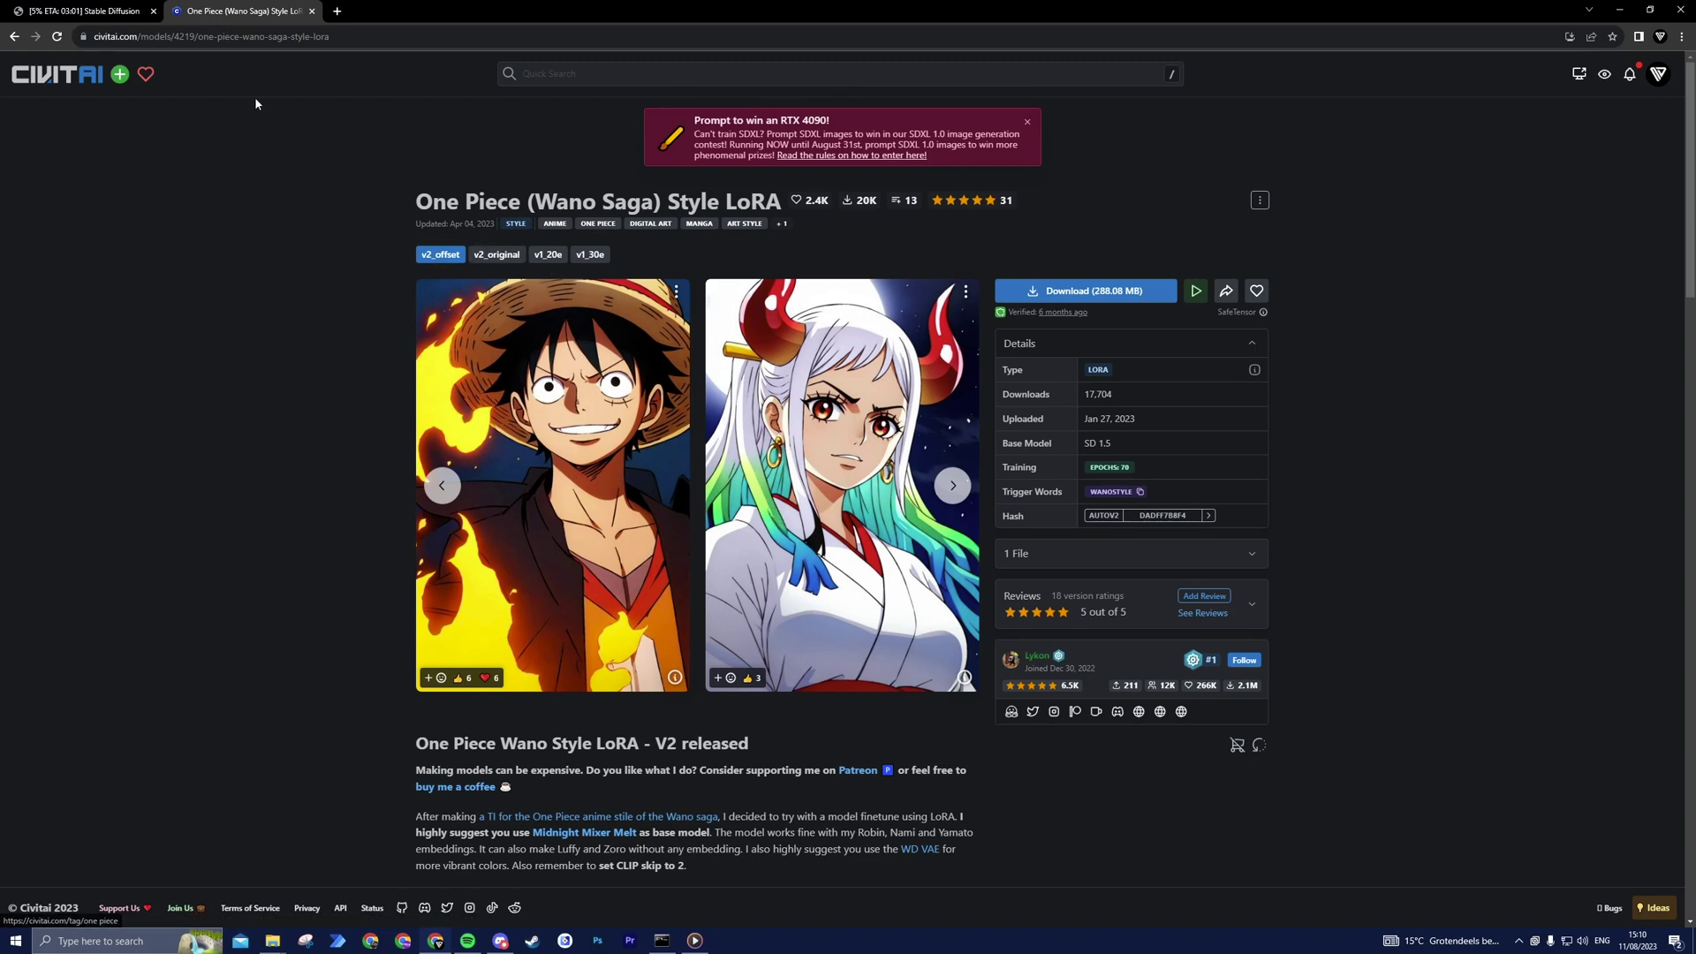
pyautogui.click(90, 8)
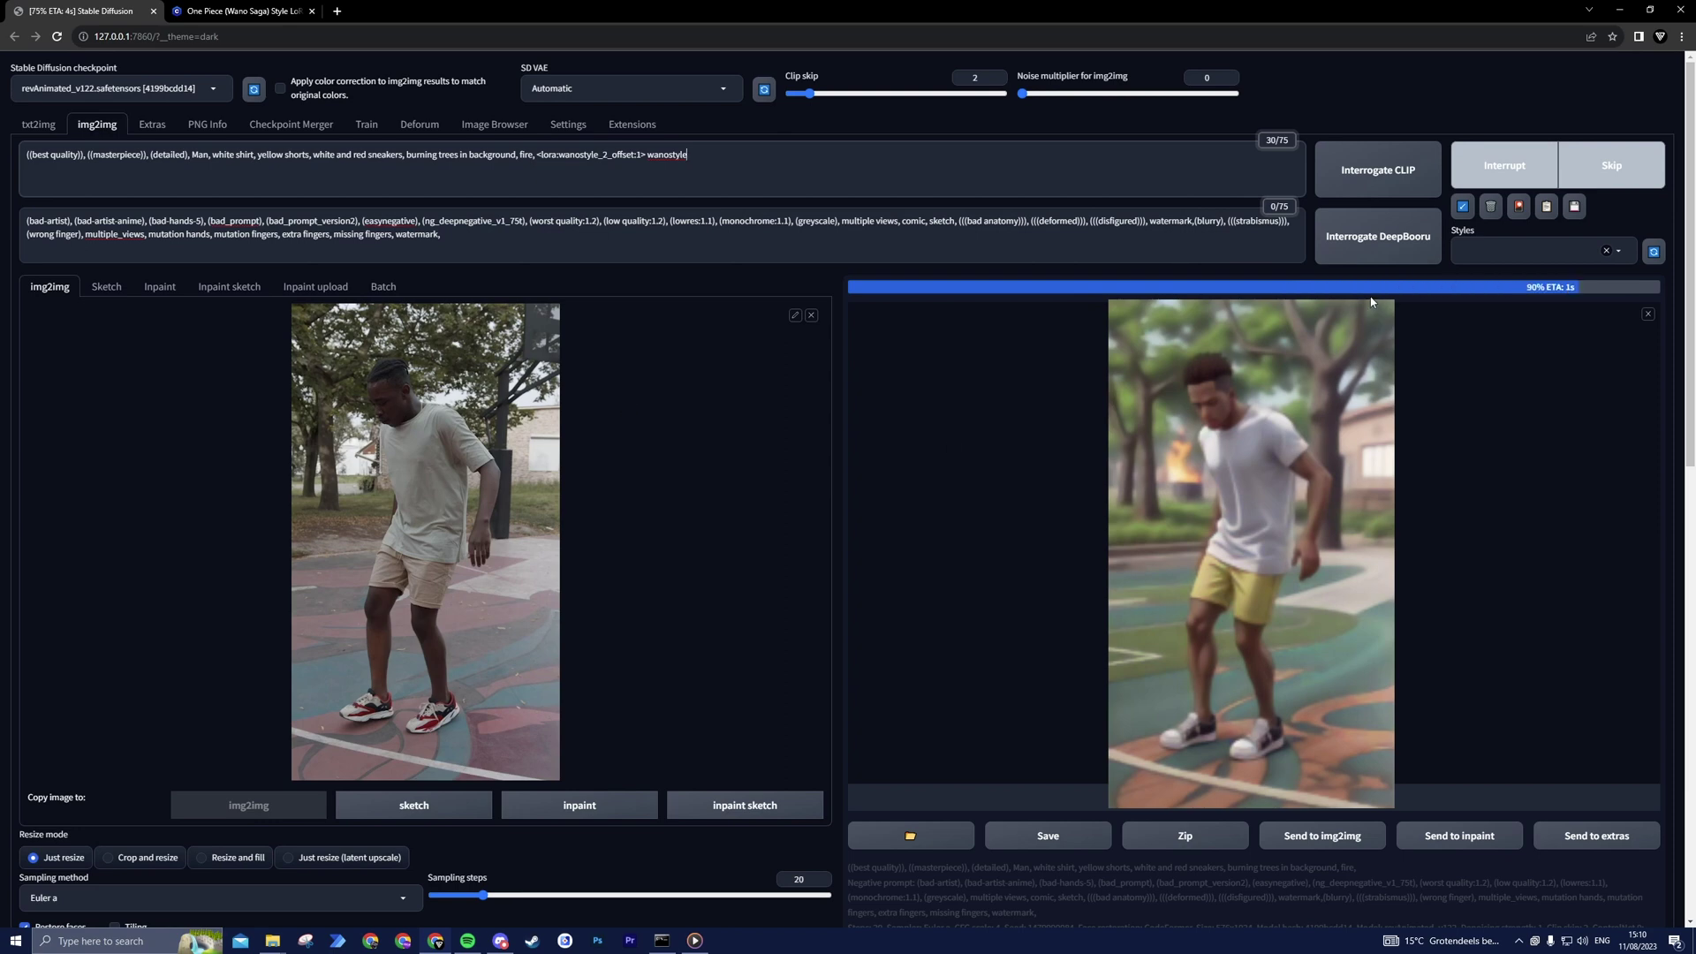
# View the restyled result, then load all Deforum settings from the saved settings file.
pyautogui.click(1328, 494)
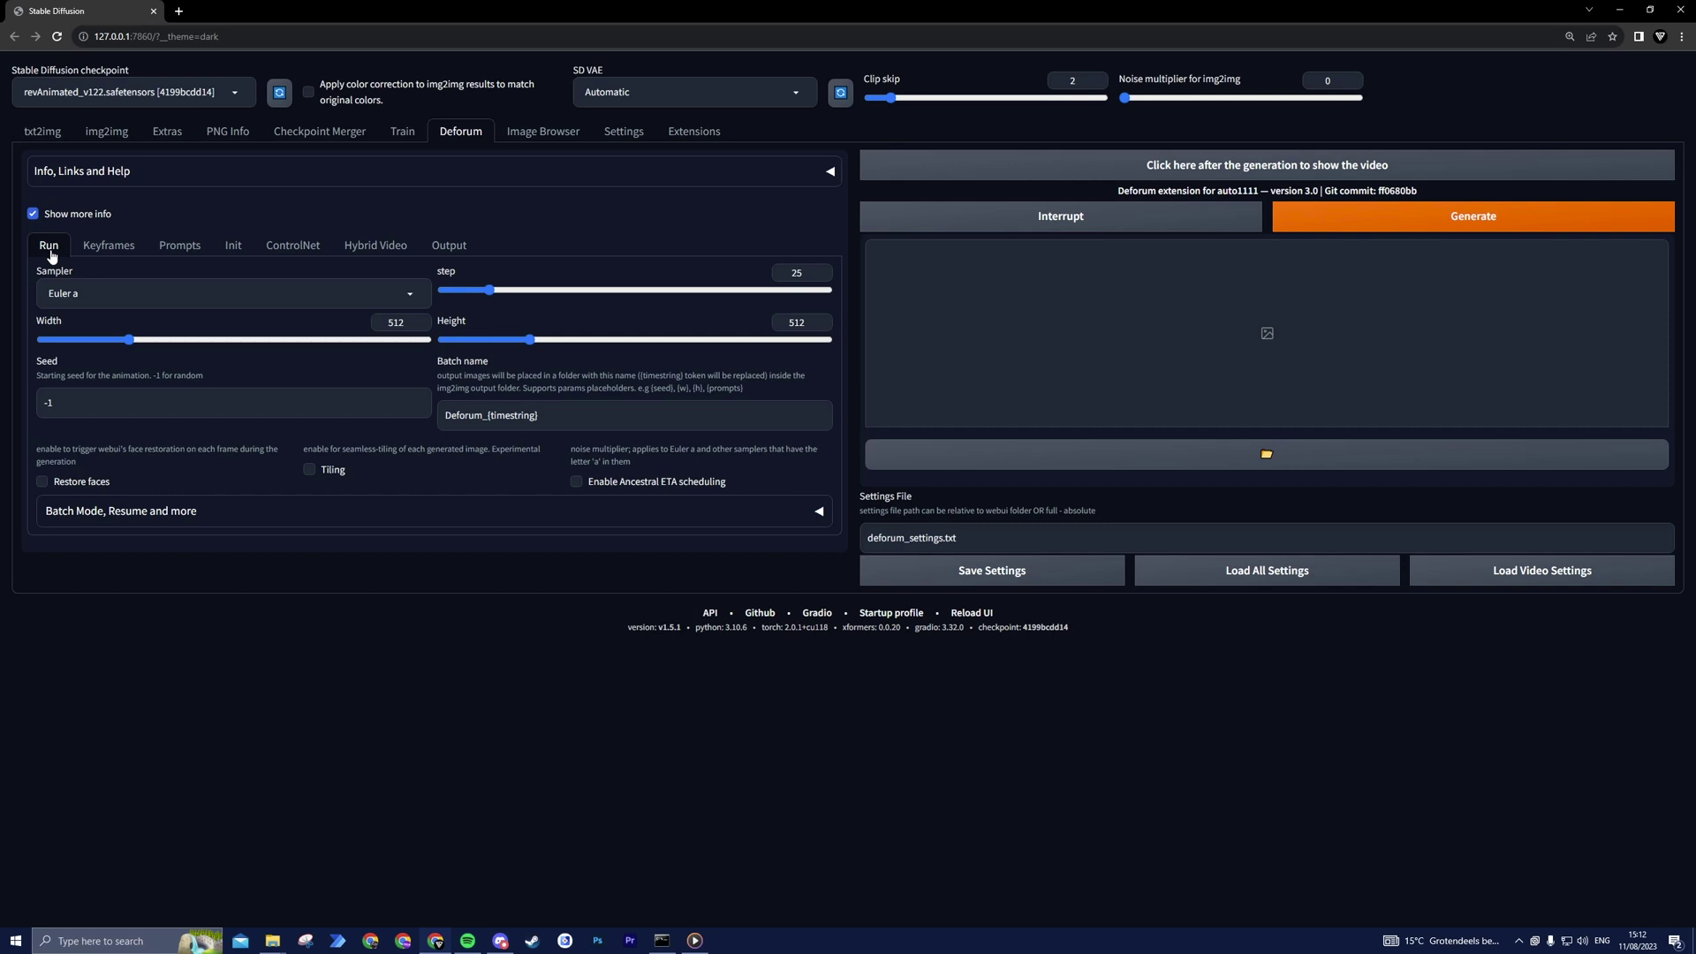
pyautogui.moveTo(966, 530); pyautogui.dragTo(860, 536)
pyautogui.click(1006, 534)
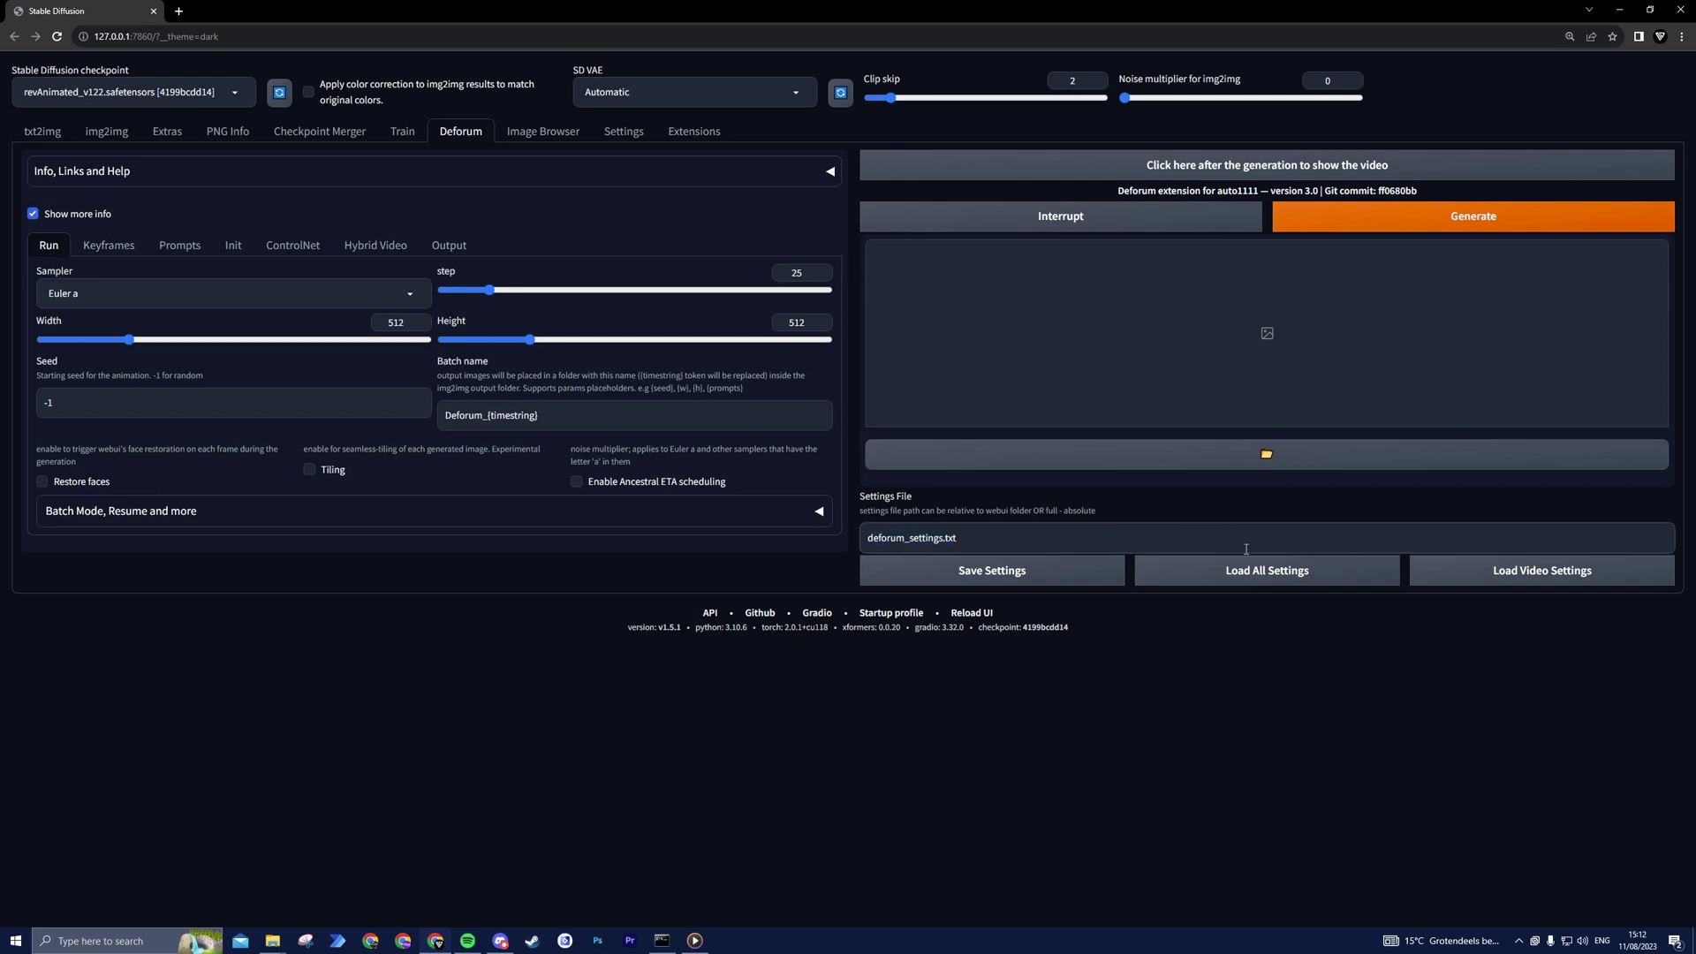
pyautogui.click(1268, 573)
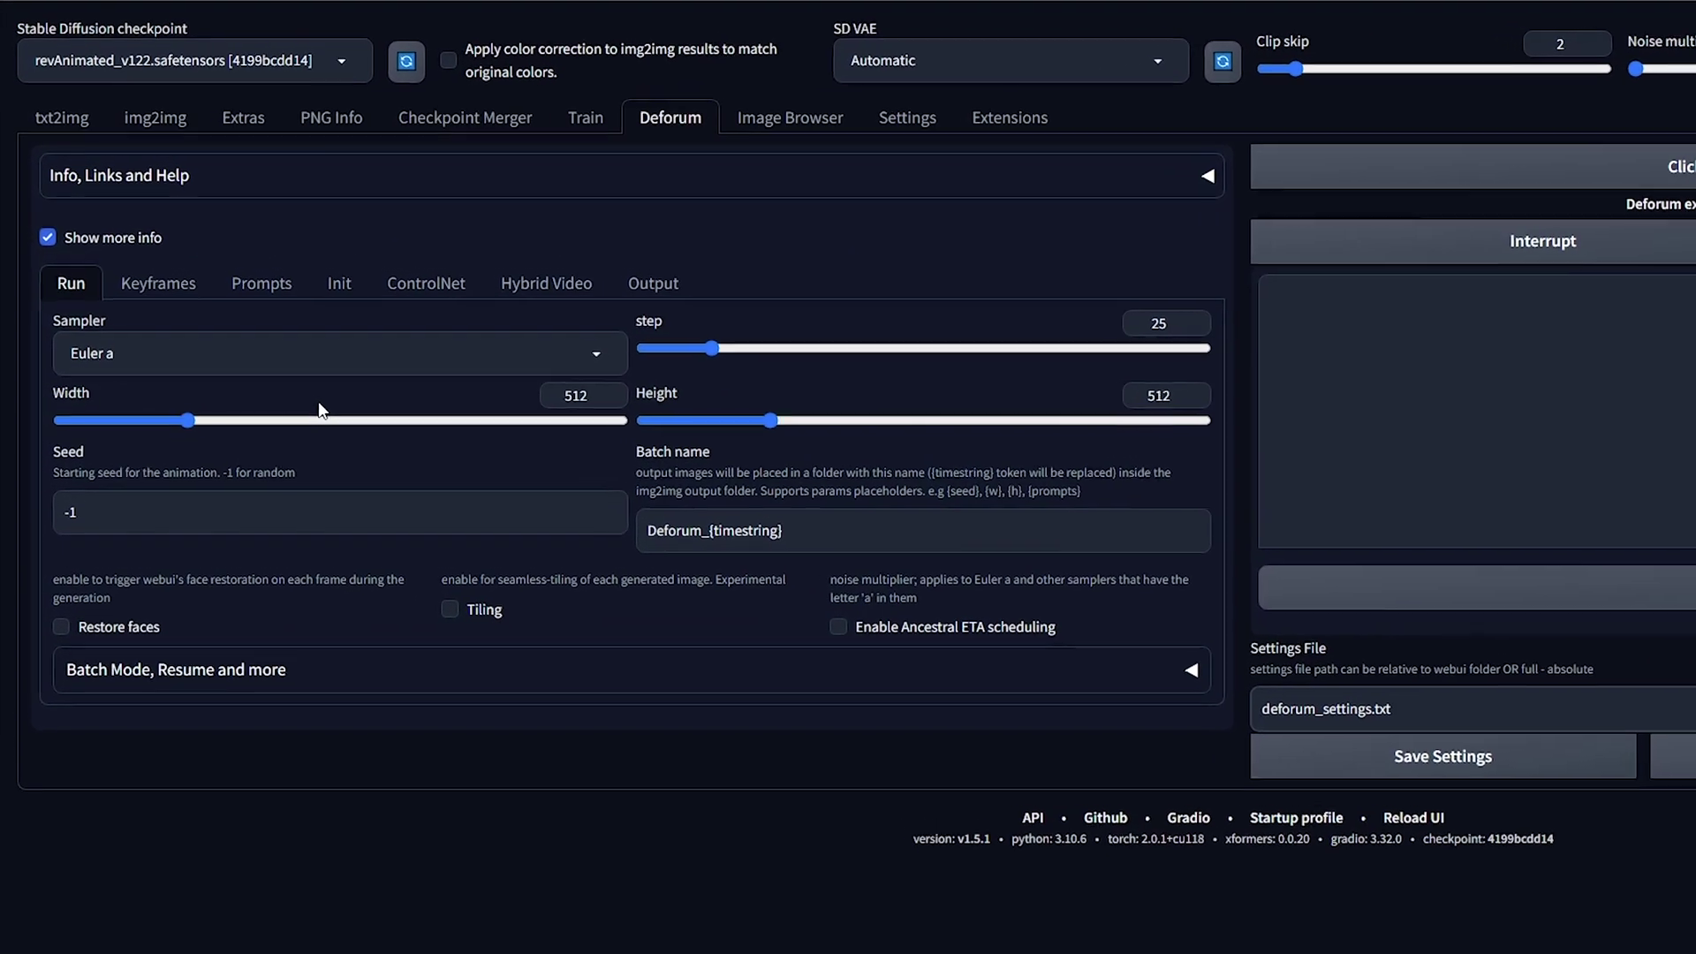
# Keep Euler a, set 20 steps and a 576×1024 frame size, and begin a new batch name.
pyautogui.click(612, 362)
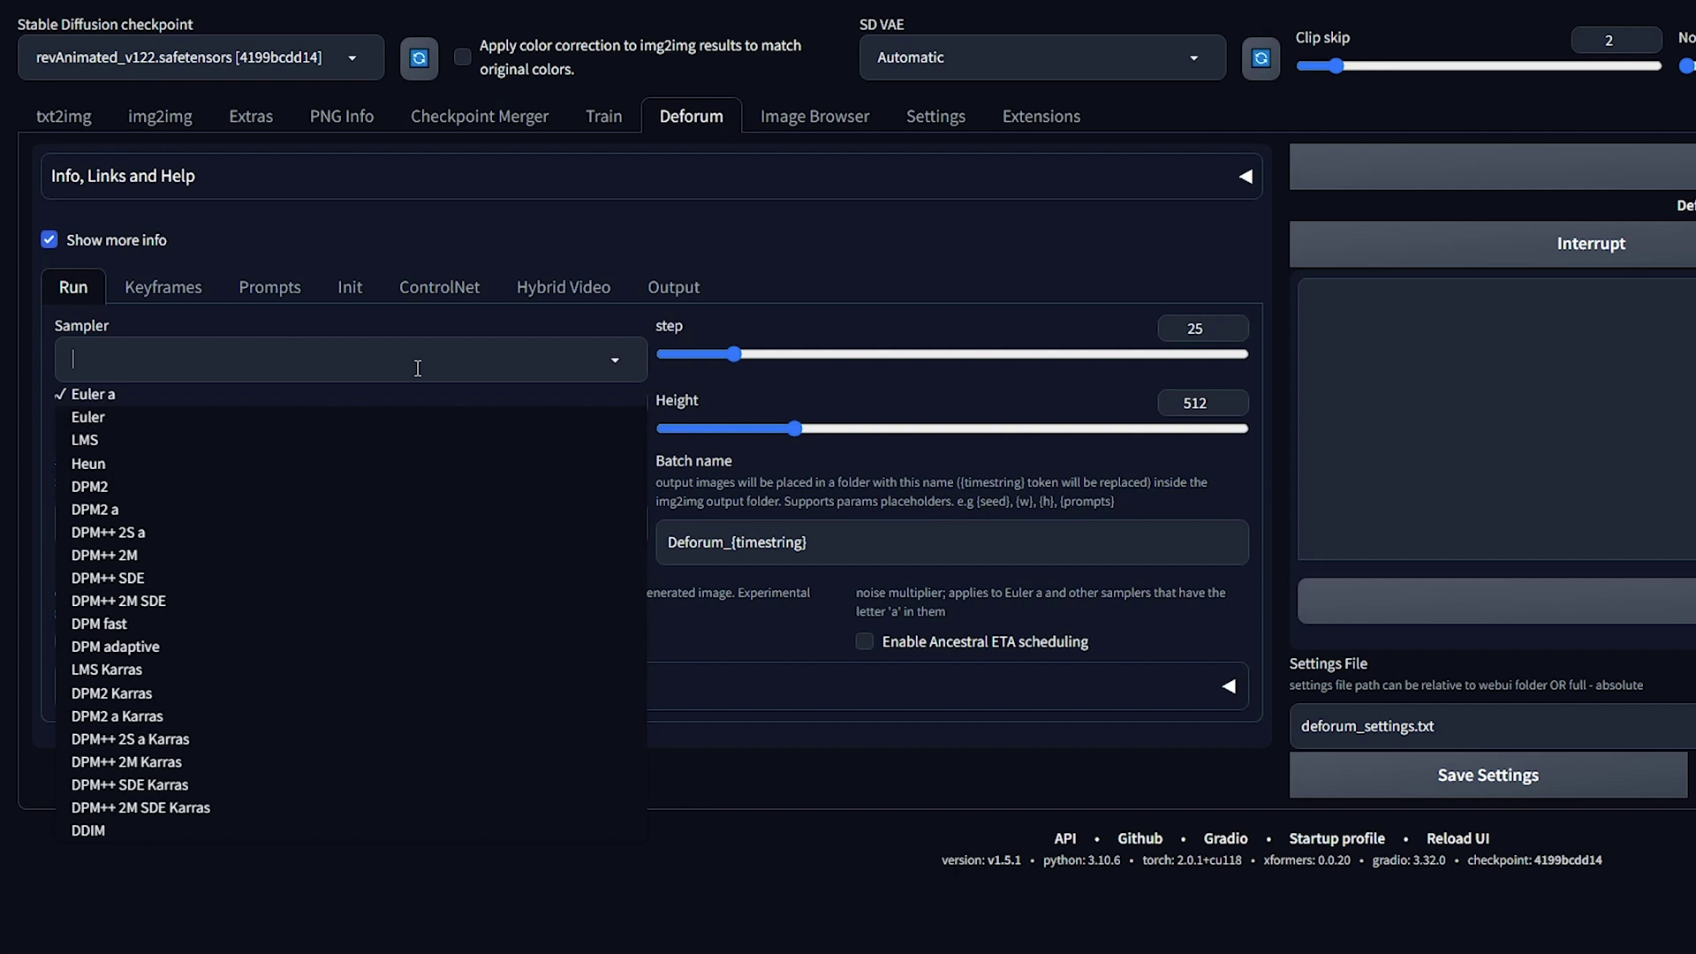
pyautogui.click(102, 398)
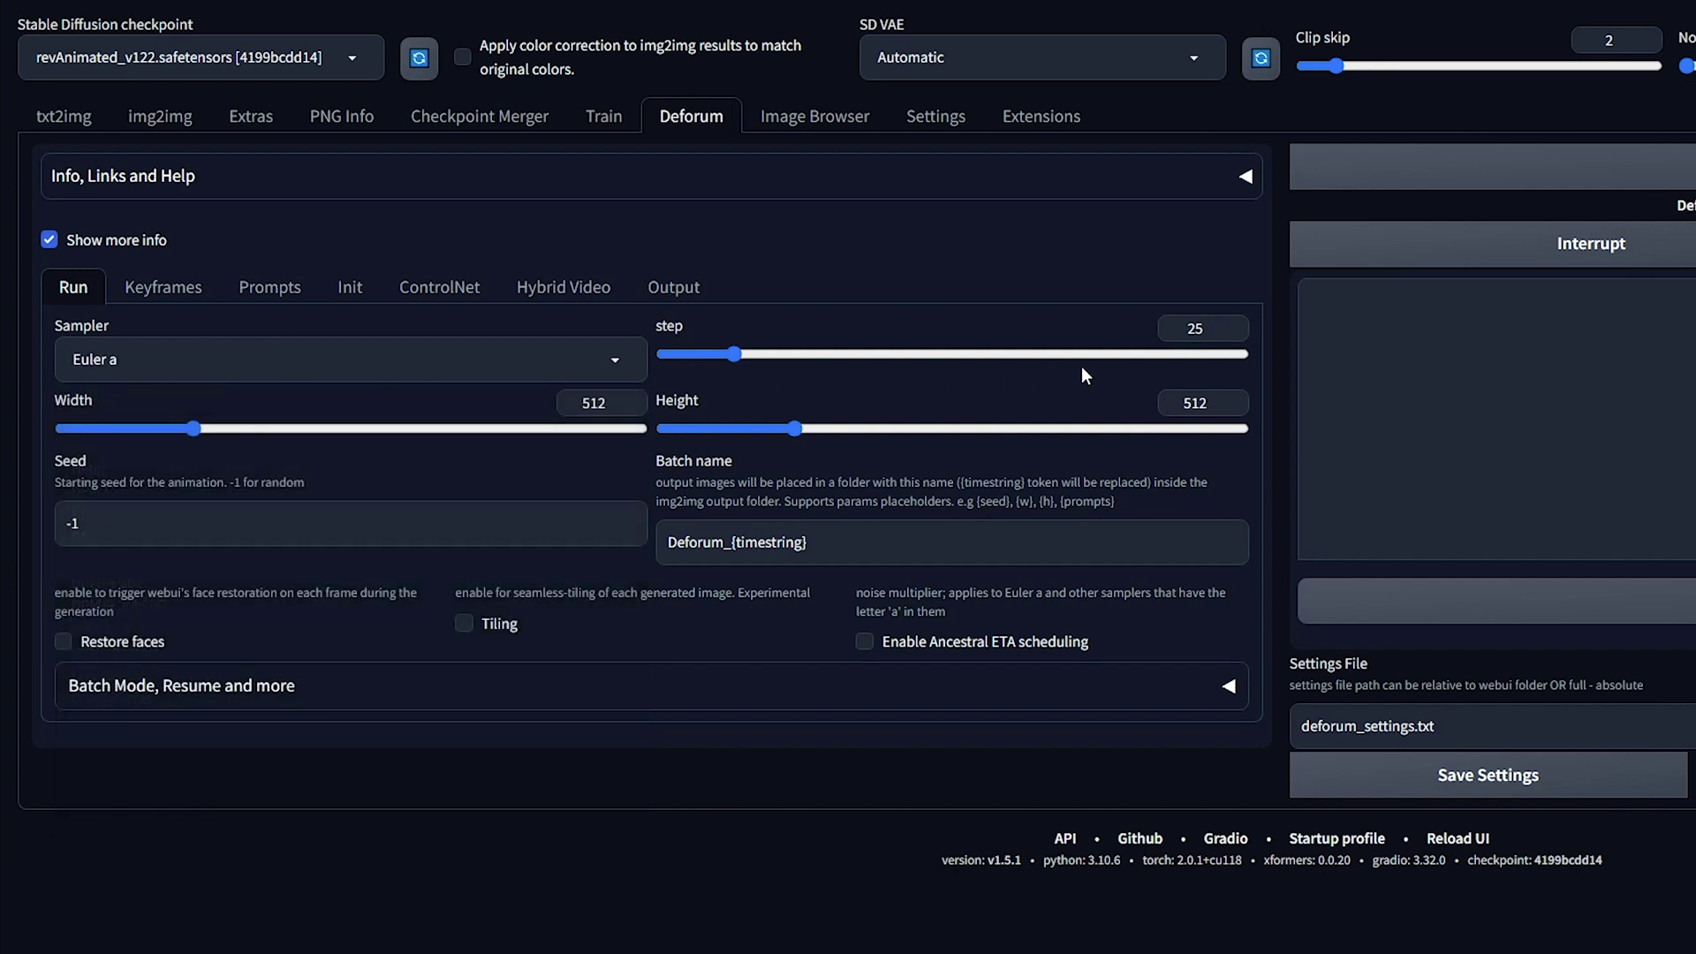
pyautogui.write('0')
pyautogui.moveTo(607, 404); pyautogui.dragTo(551, 408)
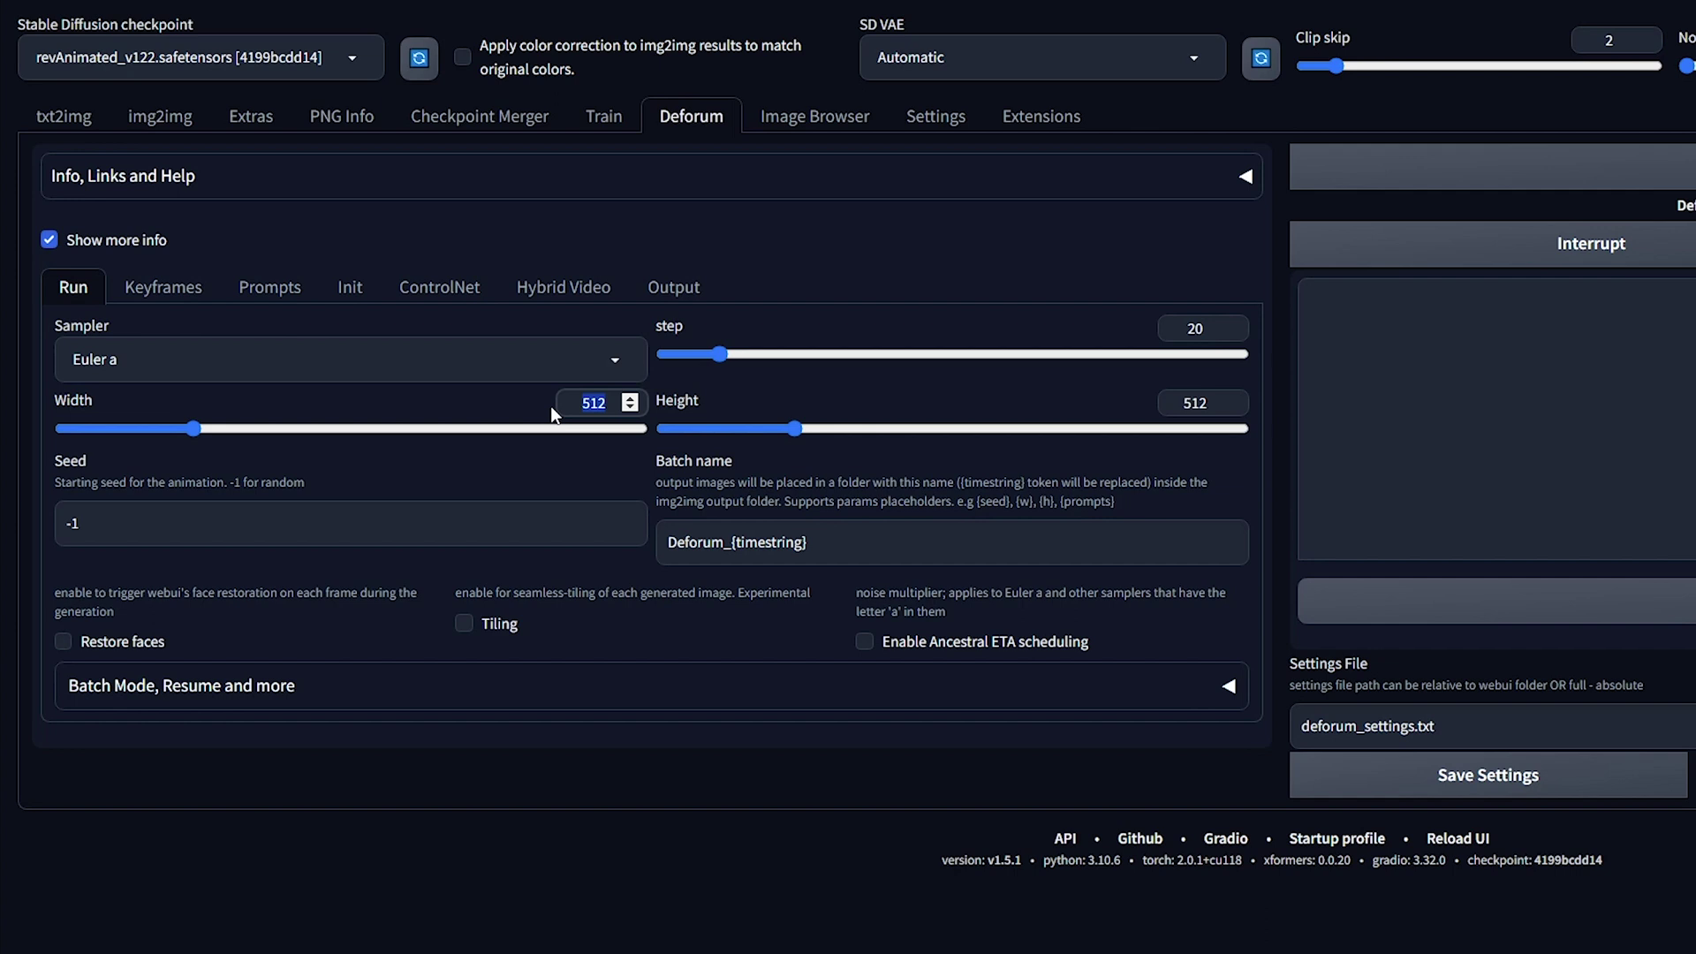
pyautogui.write('576')
pyautogui.moveTo(1221, 405); pyautogui.dragTo(1160, 408)
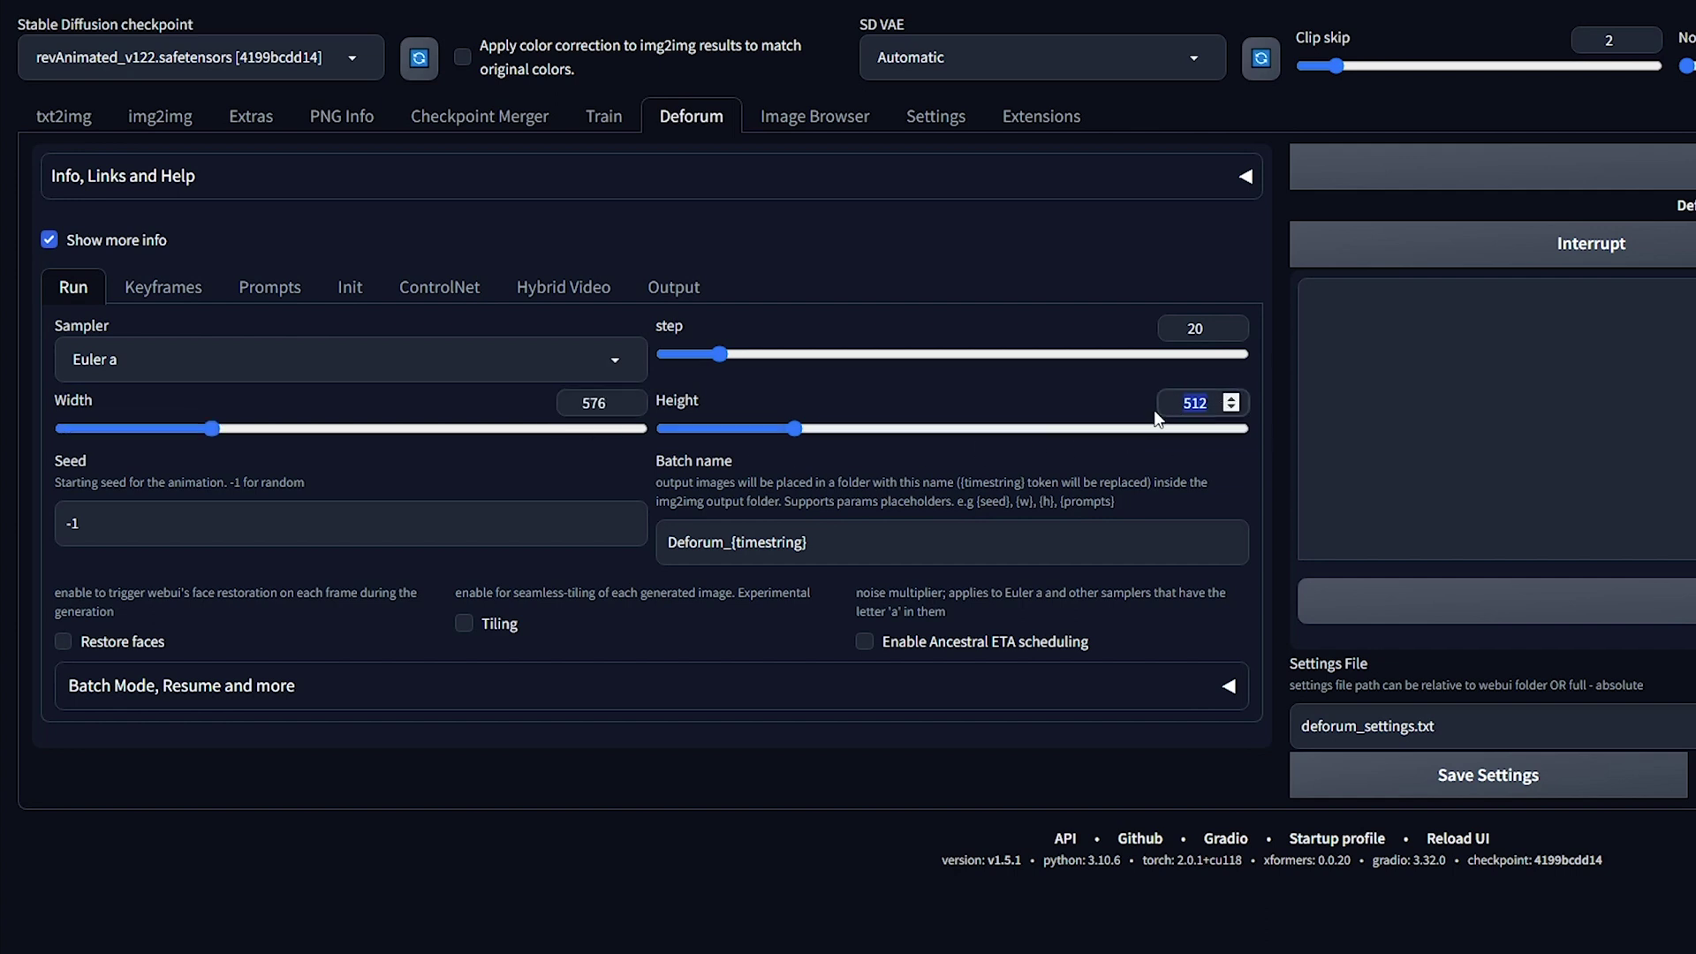
pyautogui.write('1024')
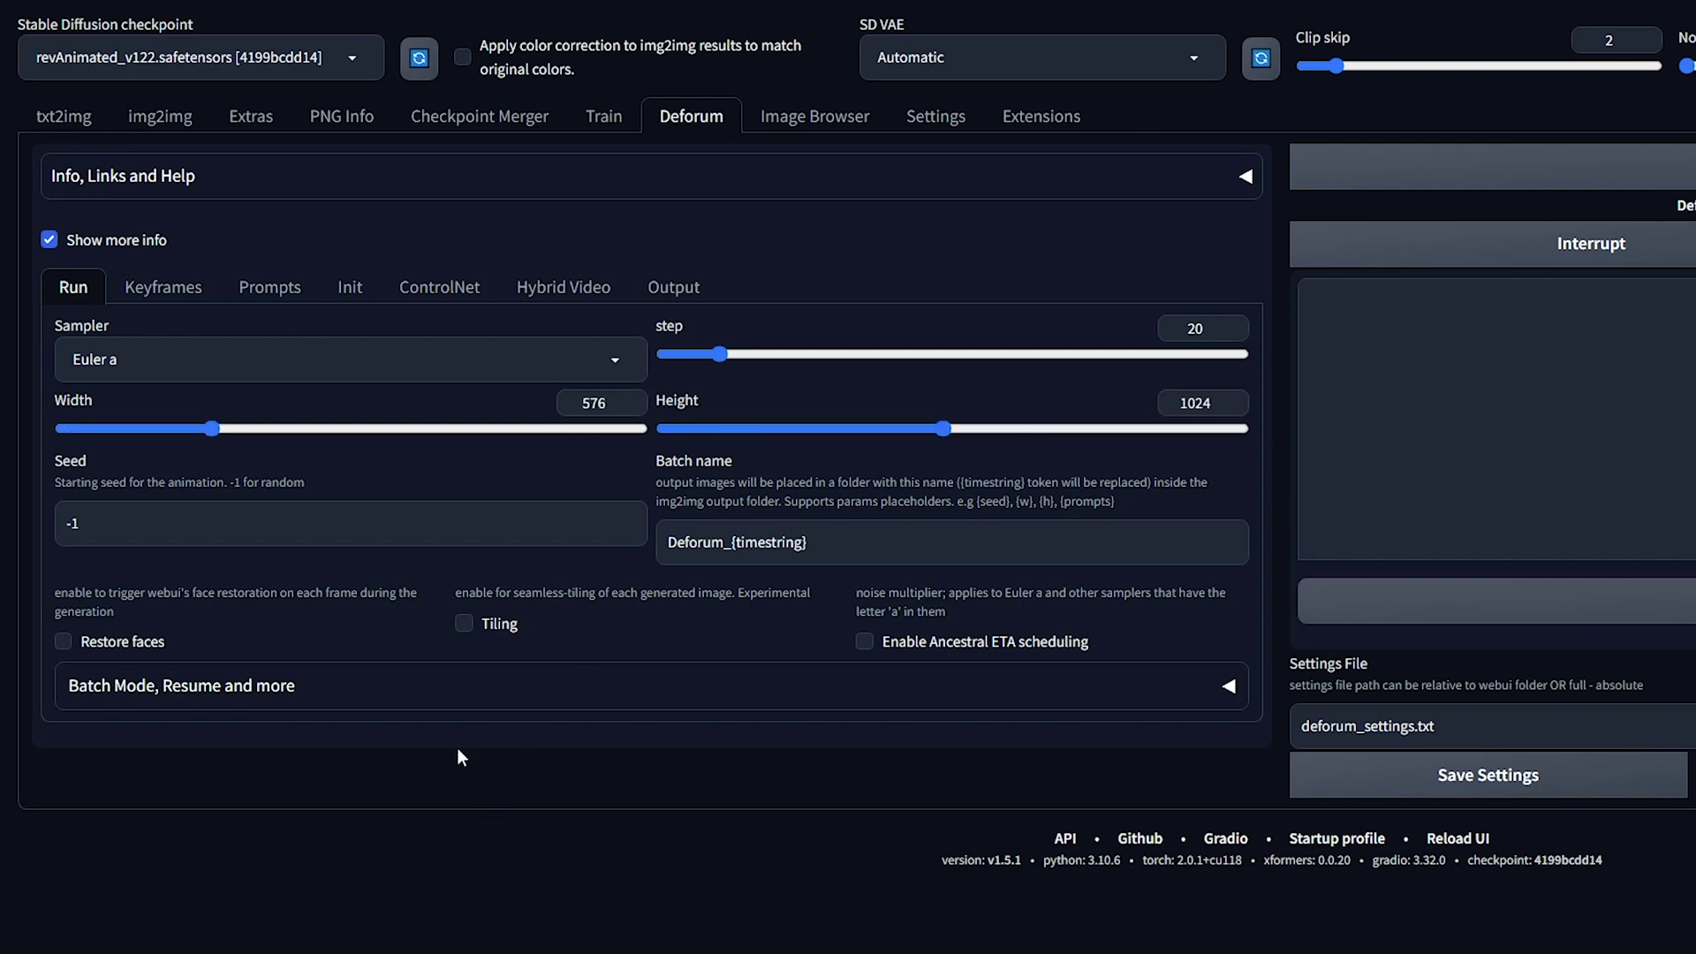
pyautogui.moveTo(97, 525); pyautogui.dragTo(56, 527)
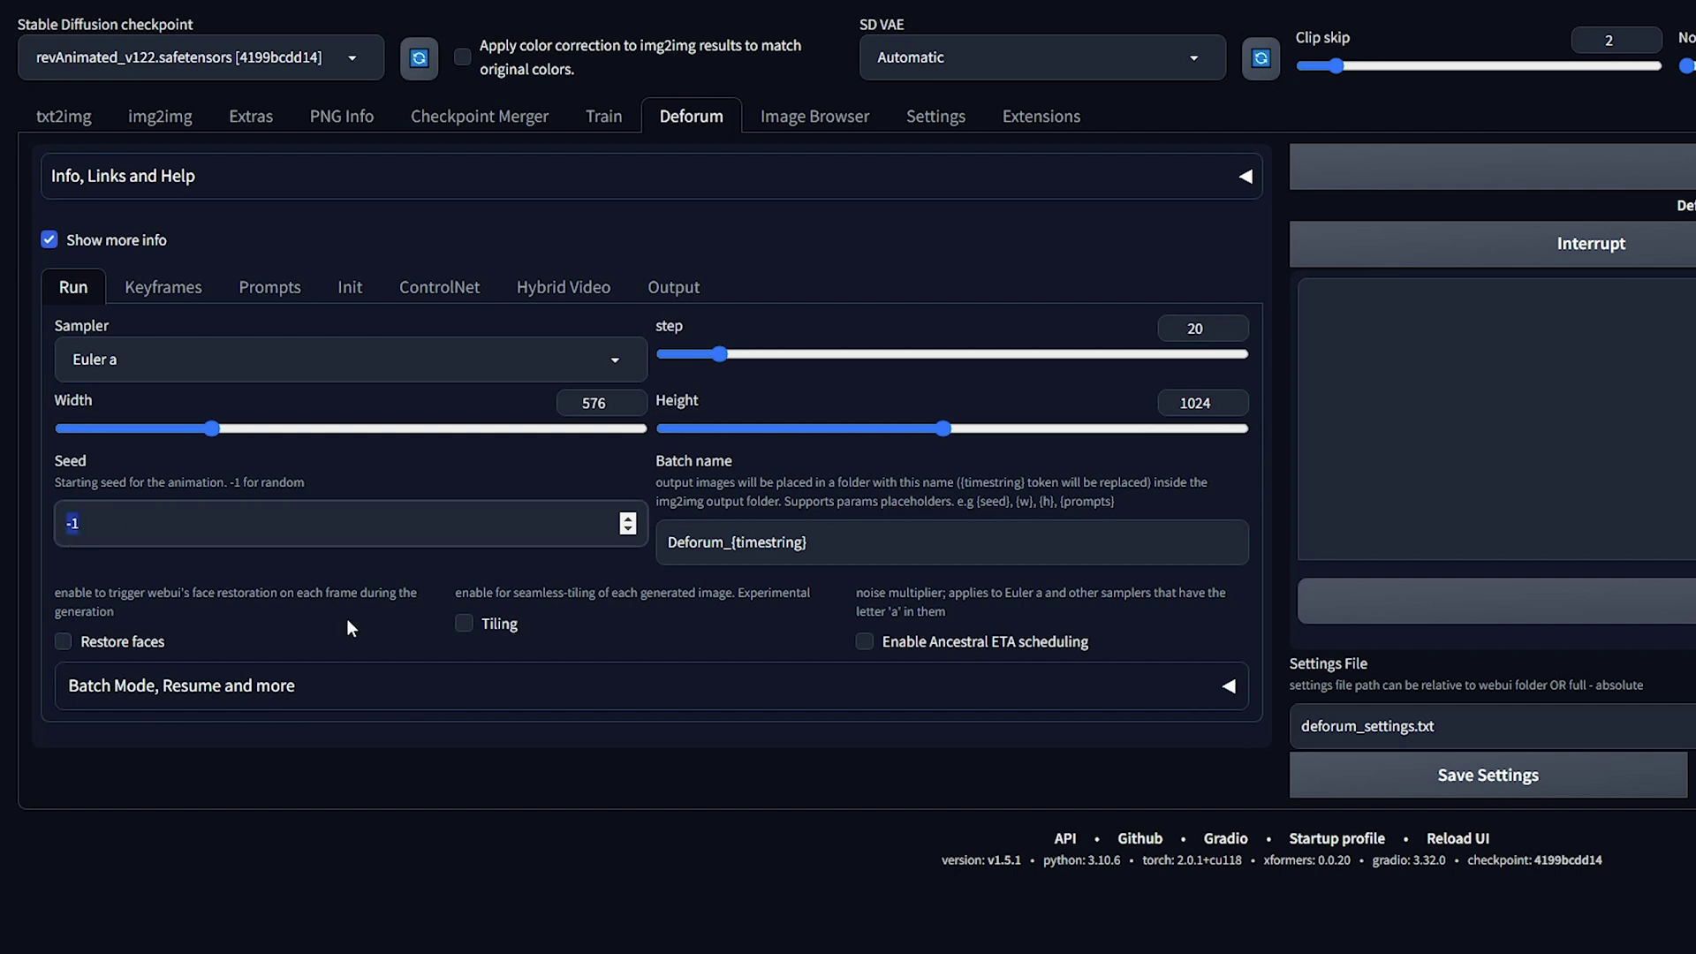
pyautogui.moveTo(846, 541); pyautogui.dragTo(658, 541)
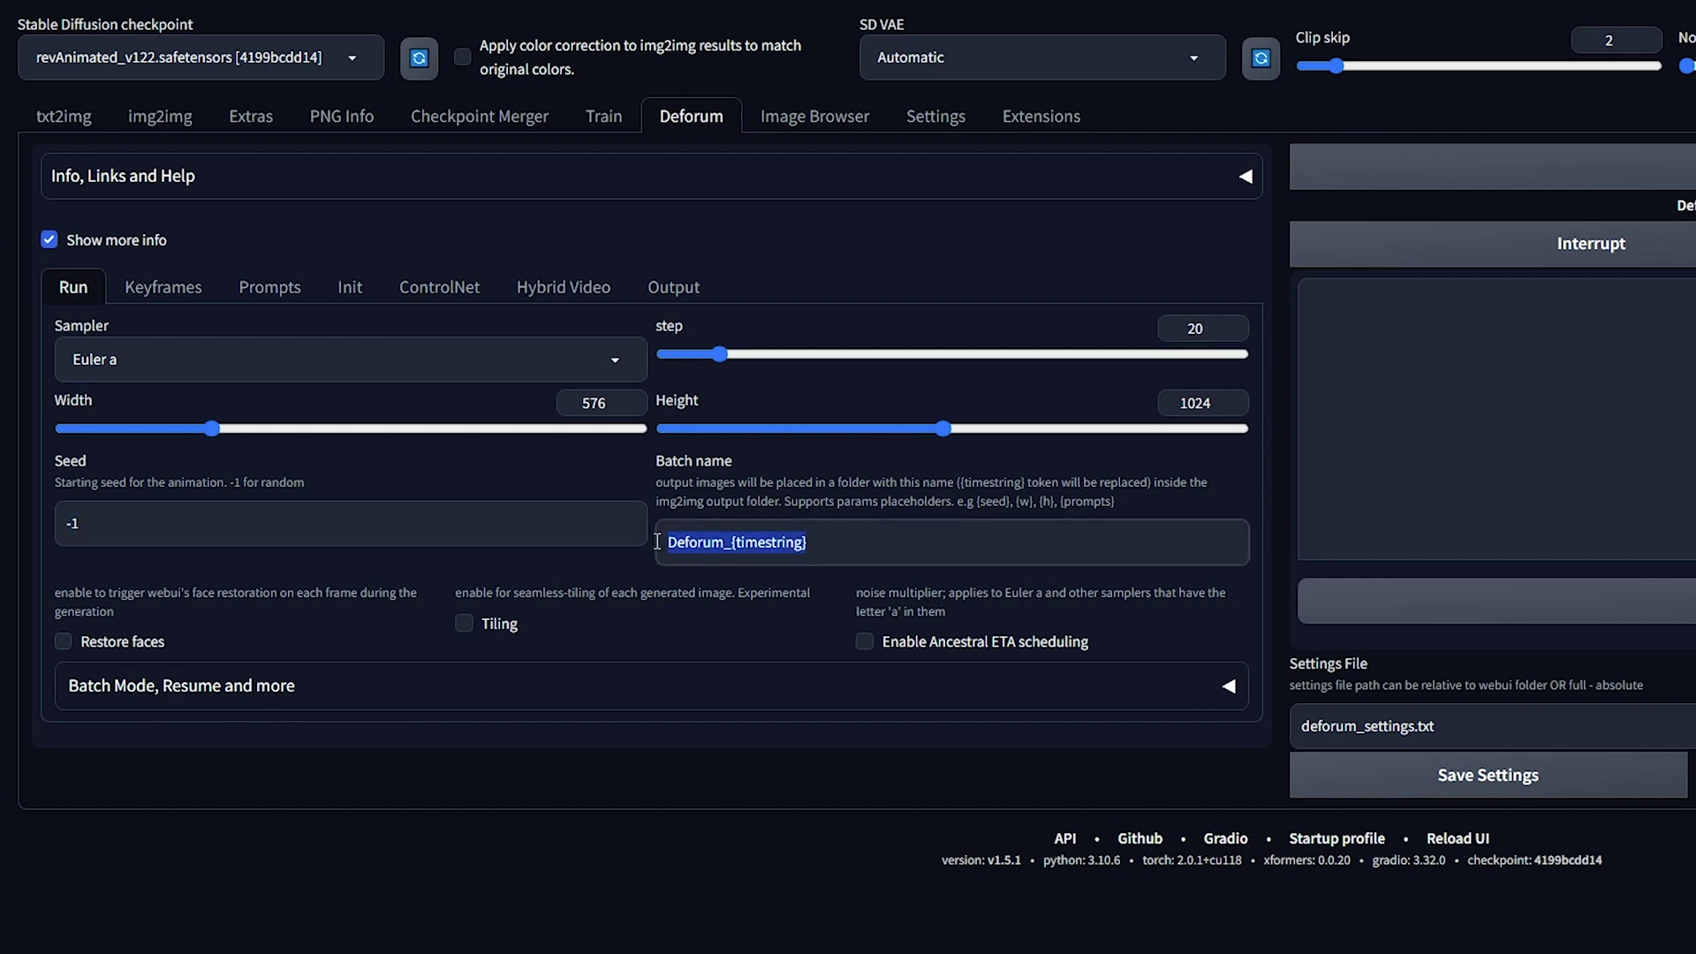
pyautogui.write('Man_one_piece')
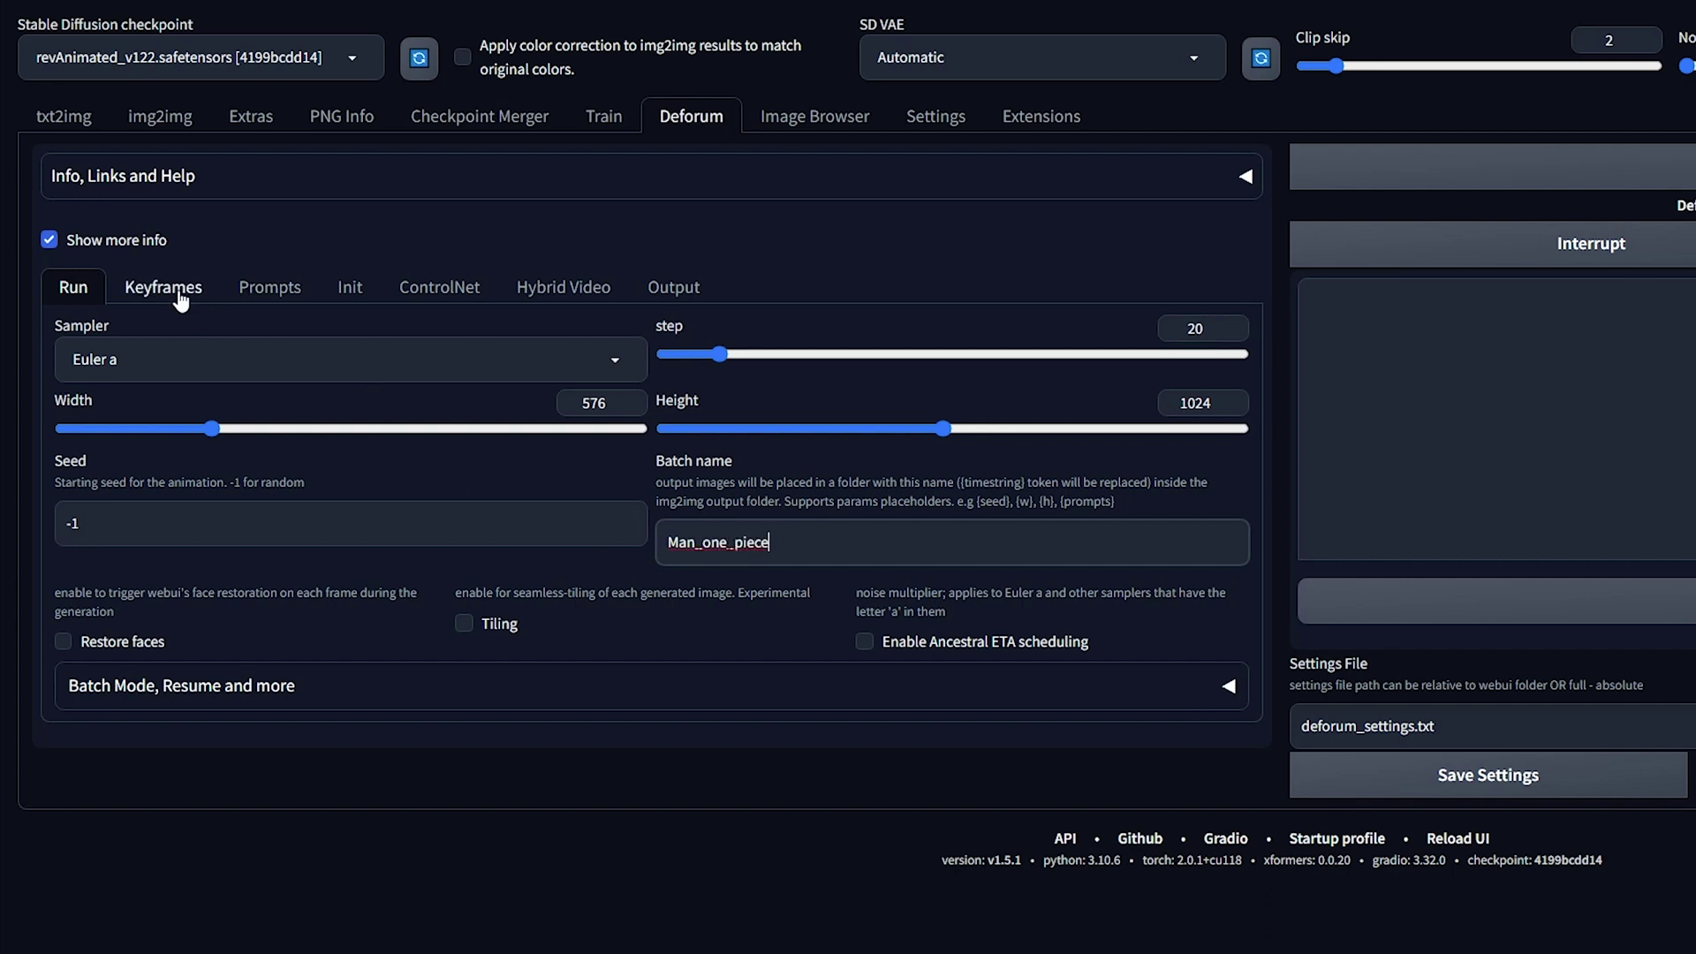
# Set Deforum keyframes to 3D mode, wrap borders, cadence 1 and strength schedule 0: (0.5).
pyautogui.click(181, 298)
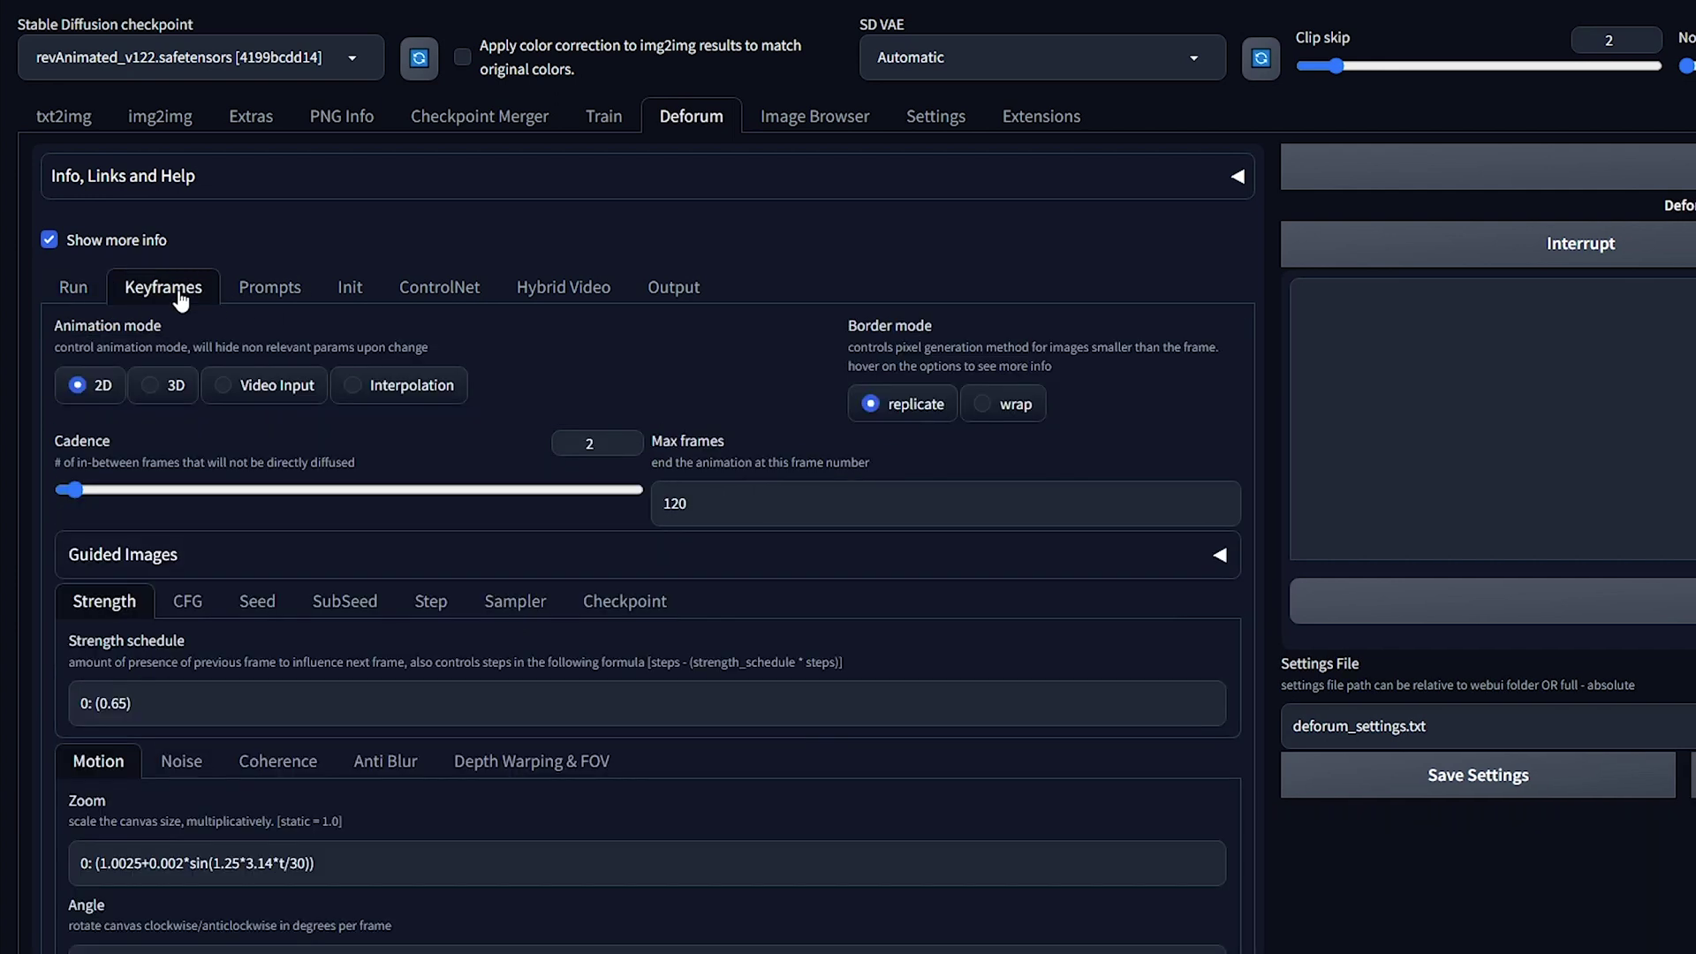
pyautogui.moveTo(54, 325); pyautogui.dragTo(161, 325)
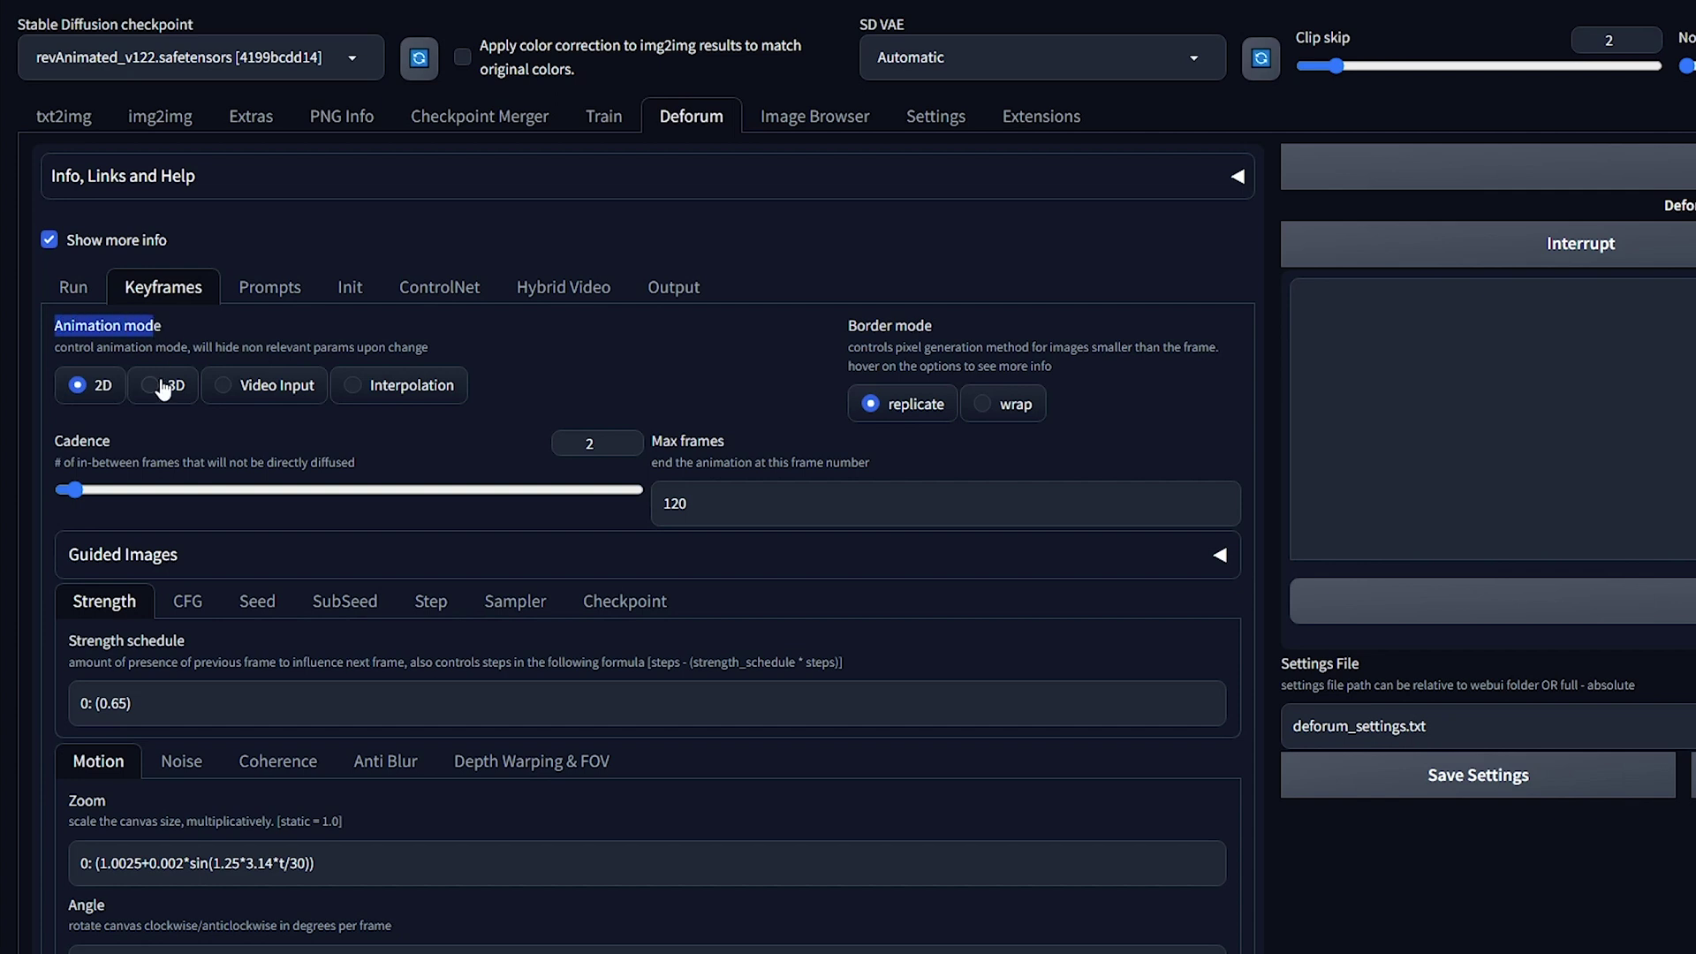
pyautogui.click(152, 386)
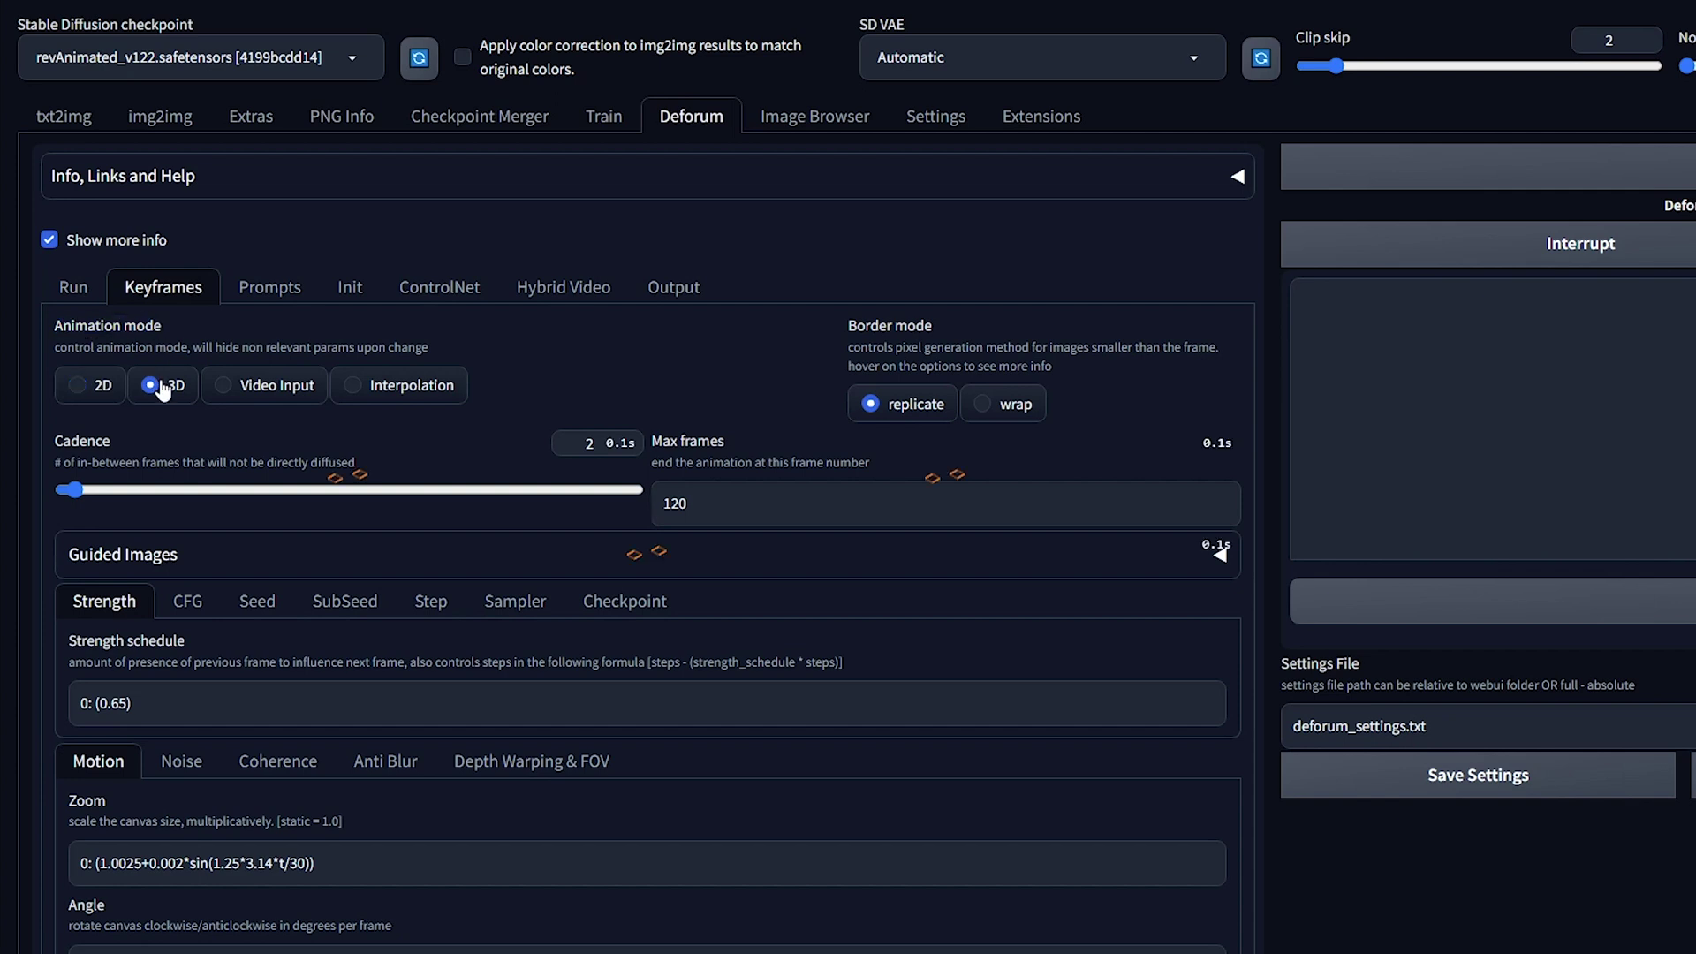
pyautogui.click(982, 405)
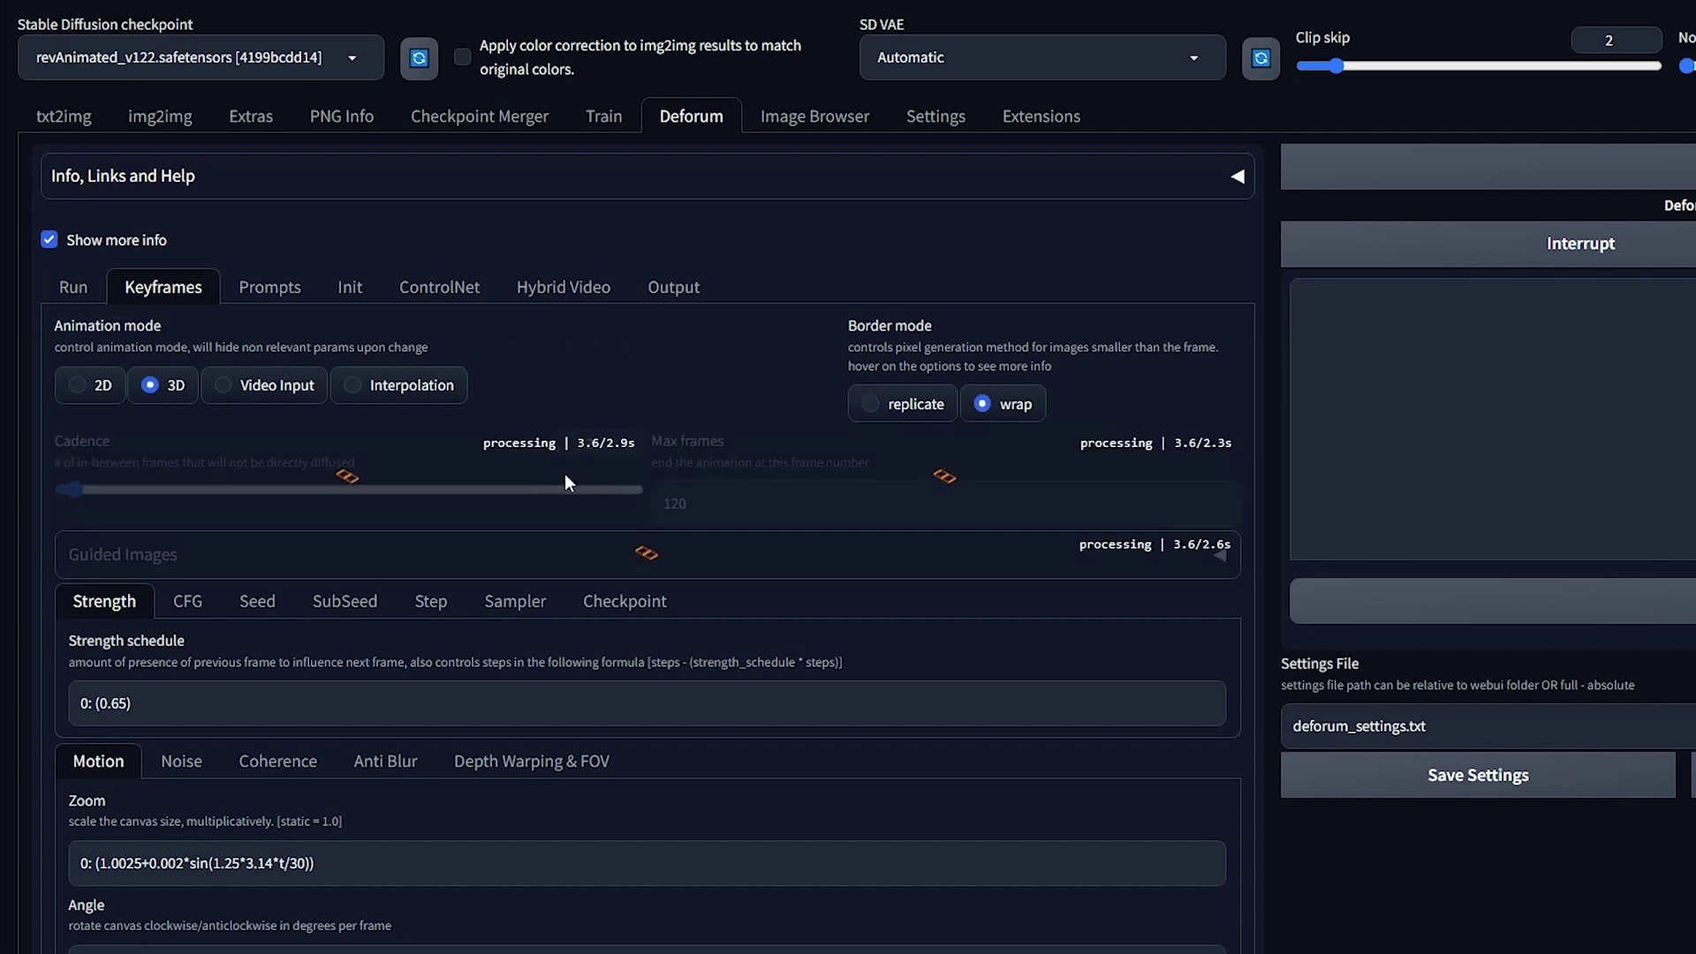
pyautogui.click(588, 443)
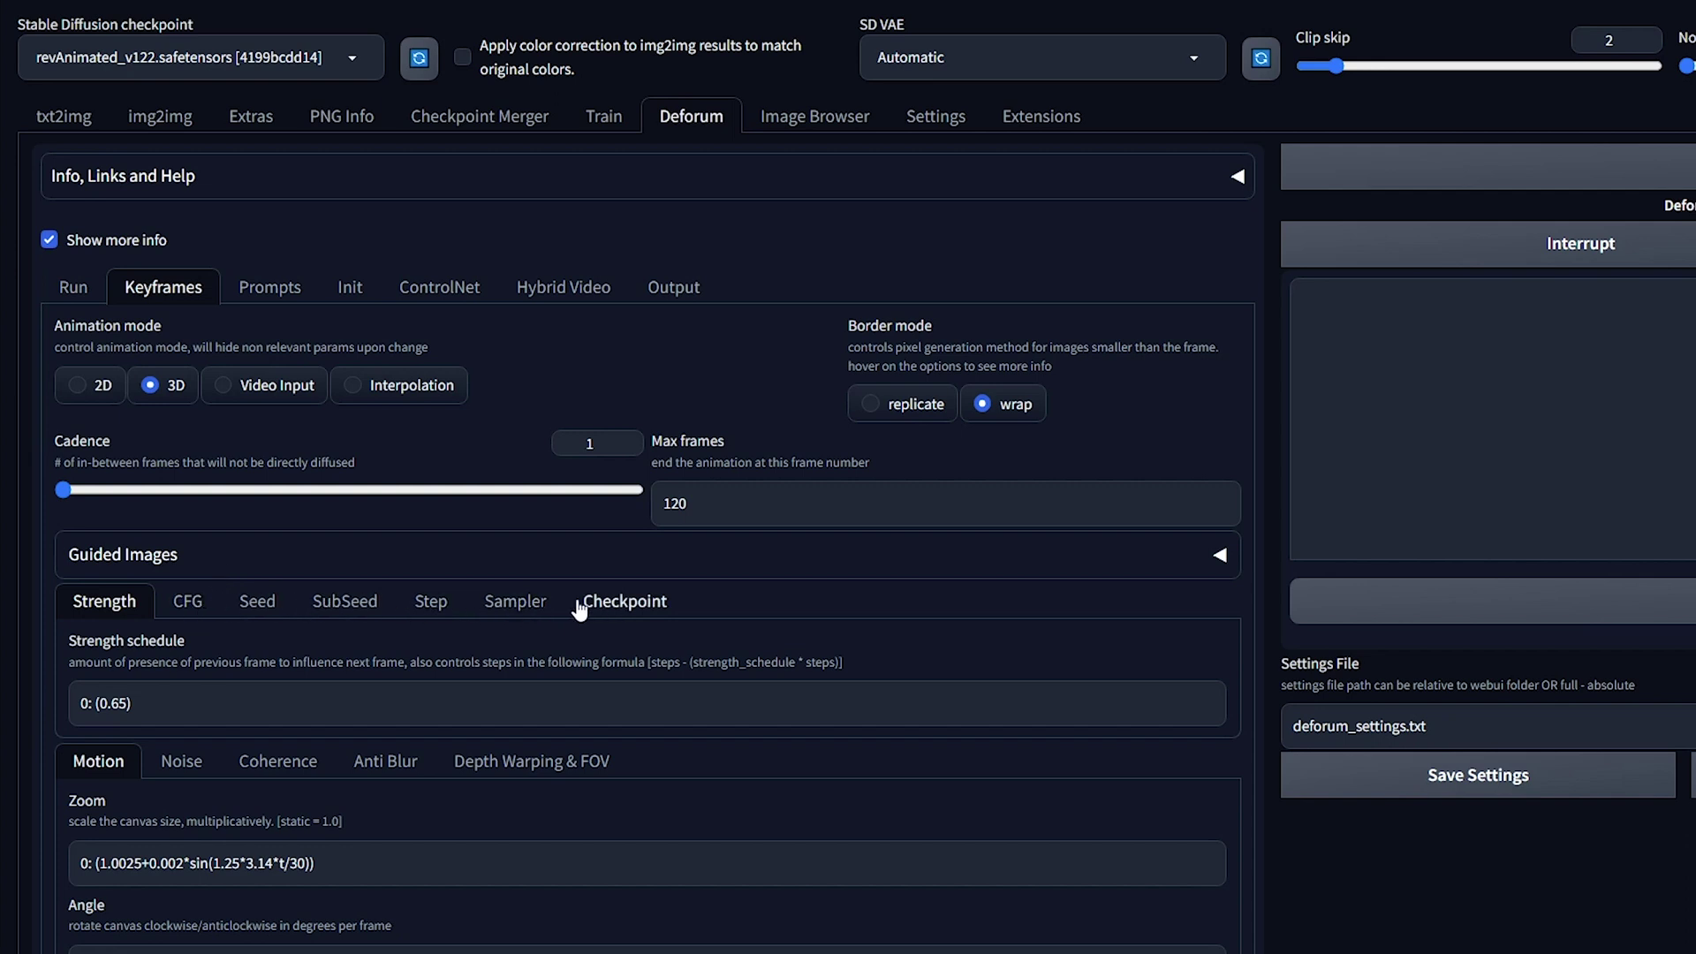
pyautogui.click(128, 703)
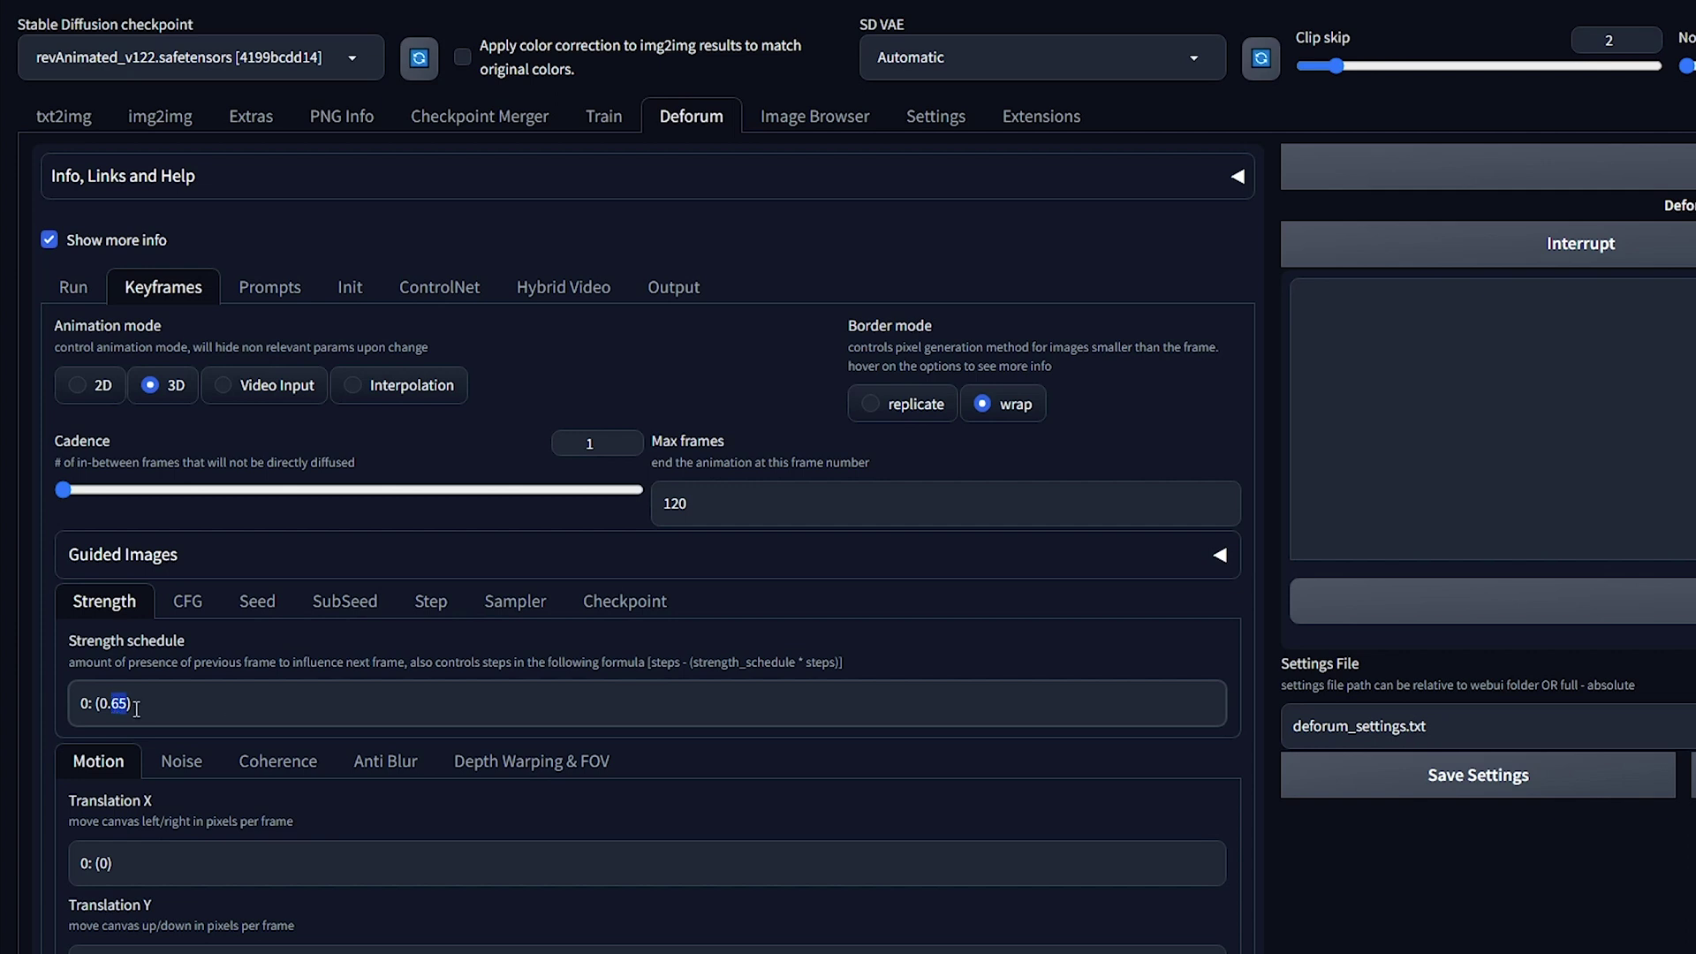
pyautogui.press('BackSpace')
pyautogui.write('5')
# Set the CFG scale schedule to 0: (4) and seed behavior to fixed.
pyautogui.click(188, 608)
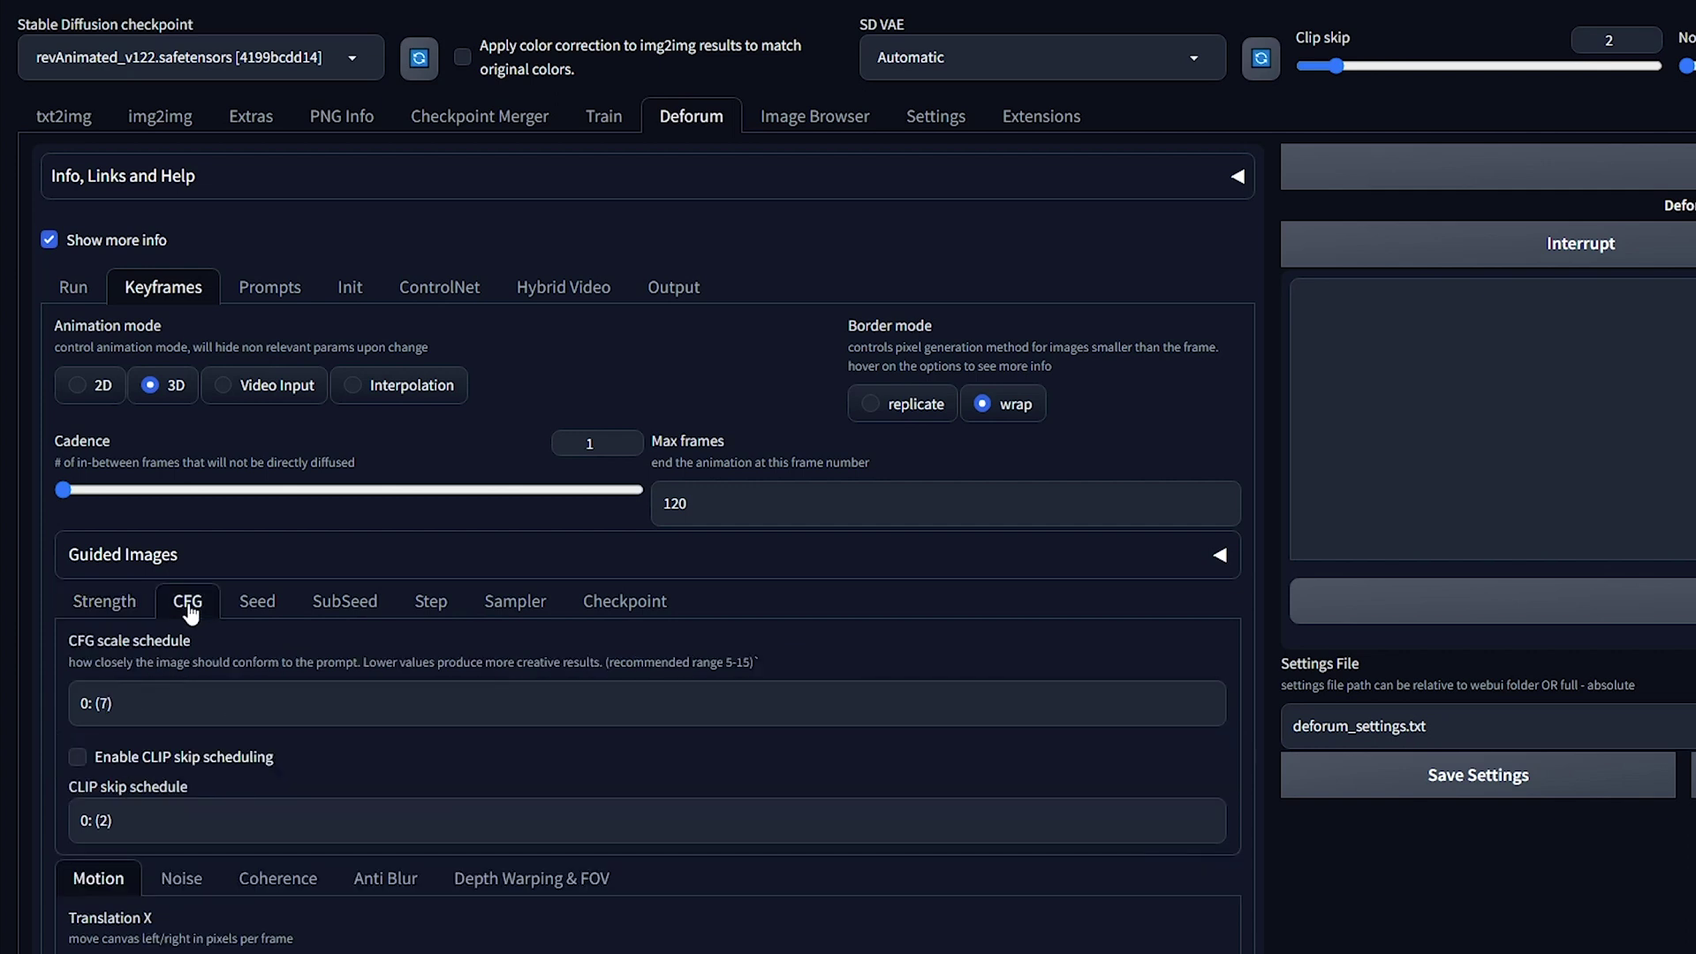
pyautogui.click(106, 705)
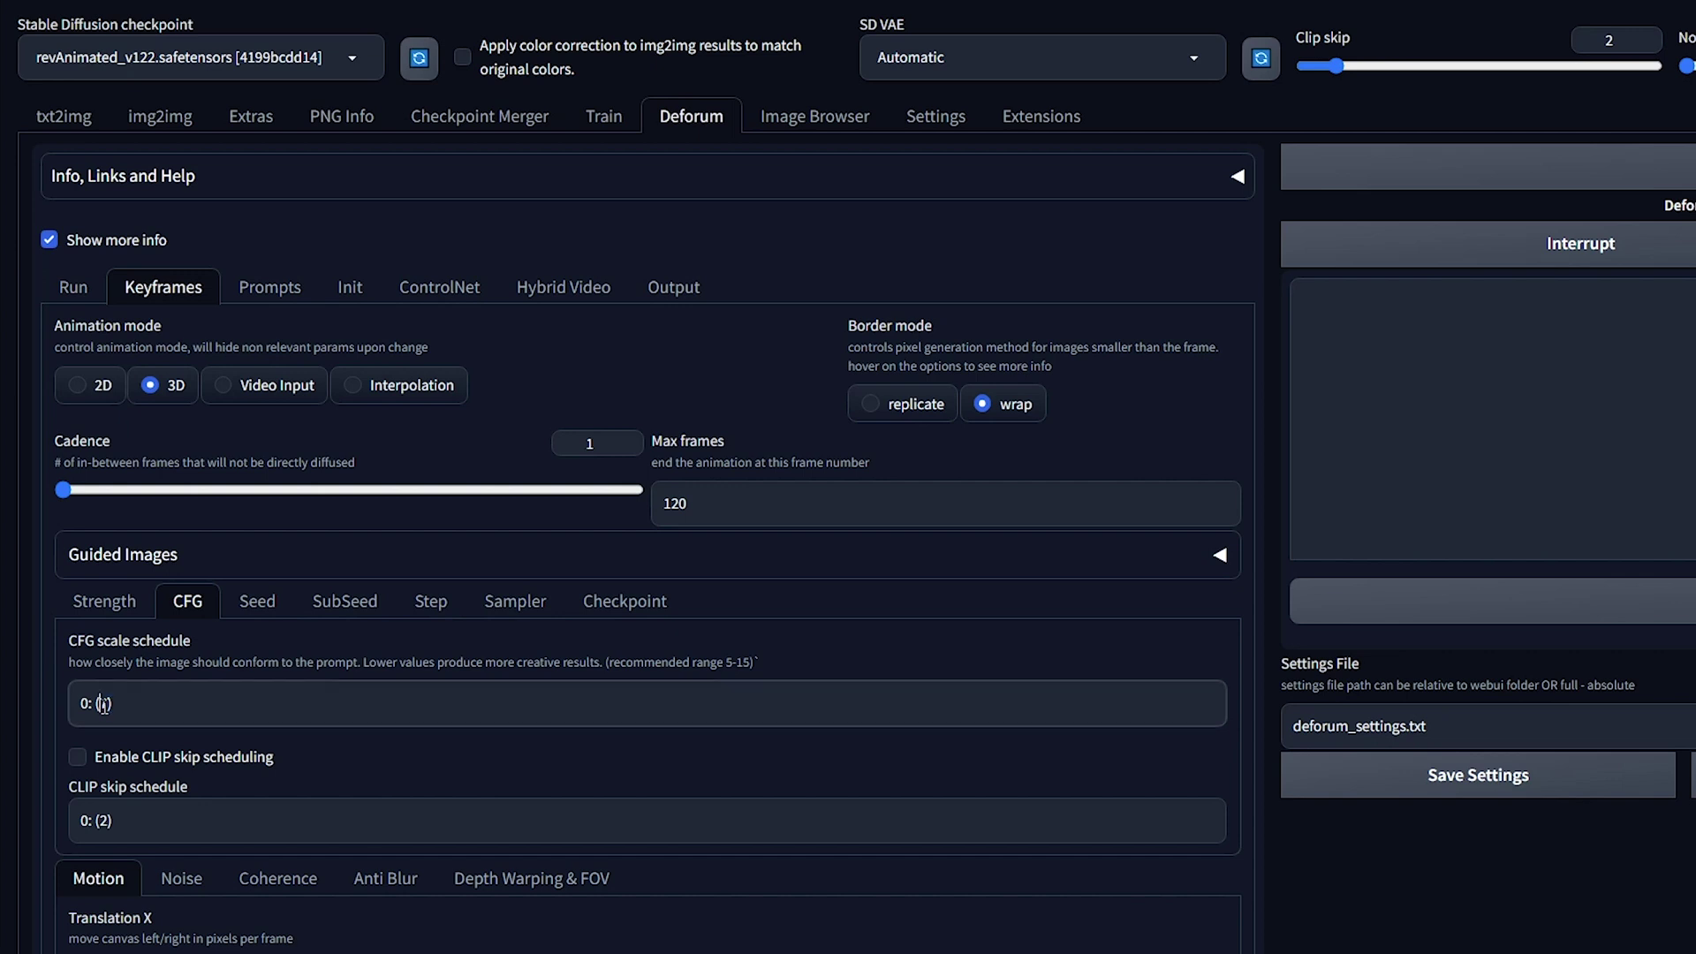
pyautogui.write('4')
pyautogui.click(256, 604)
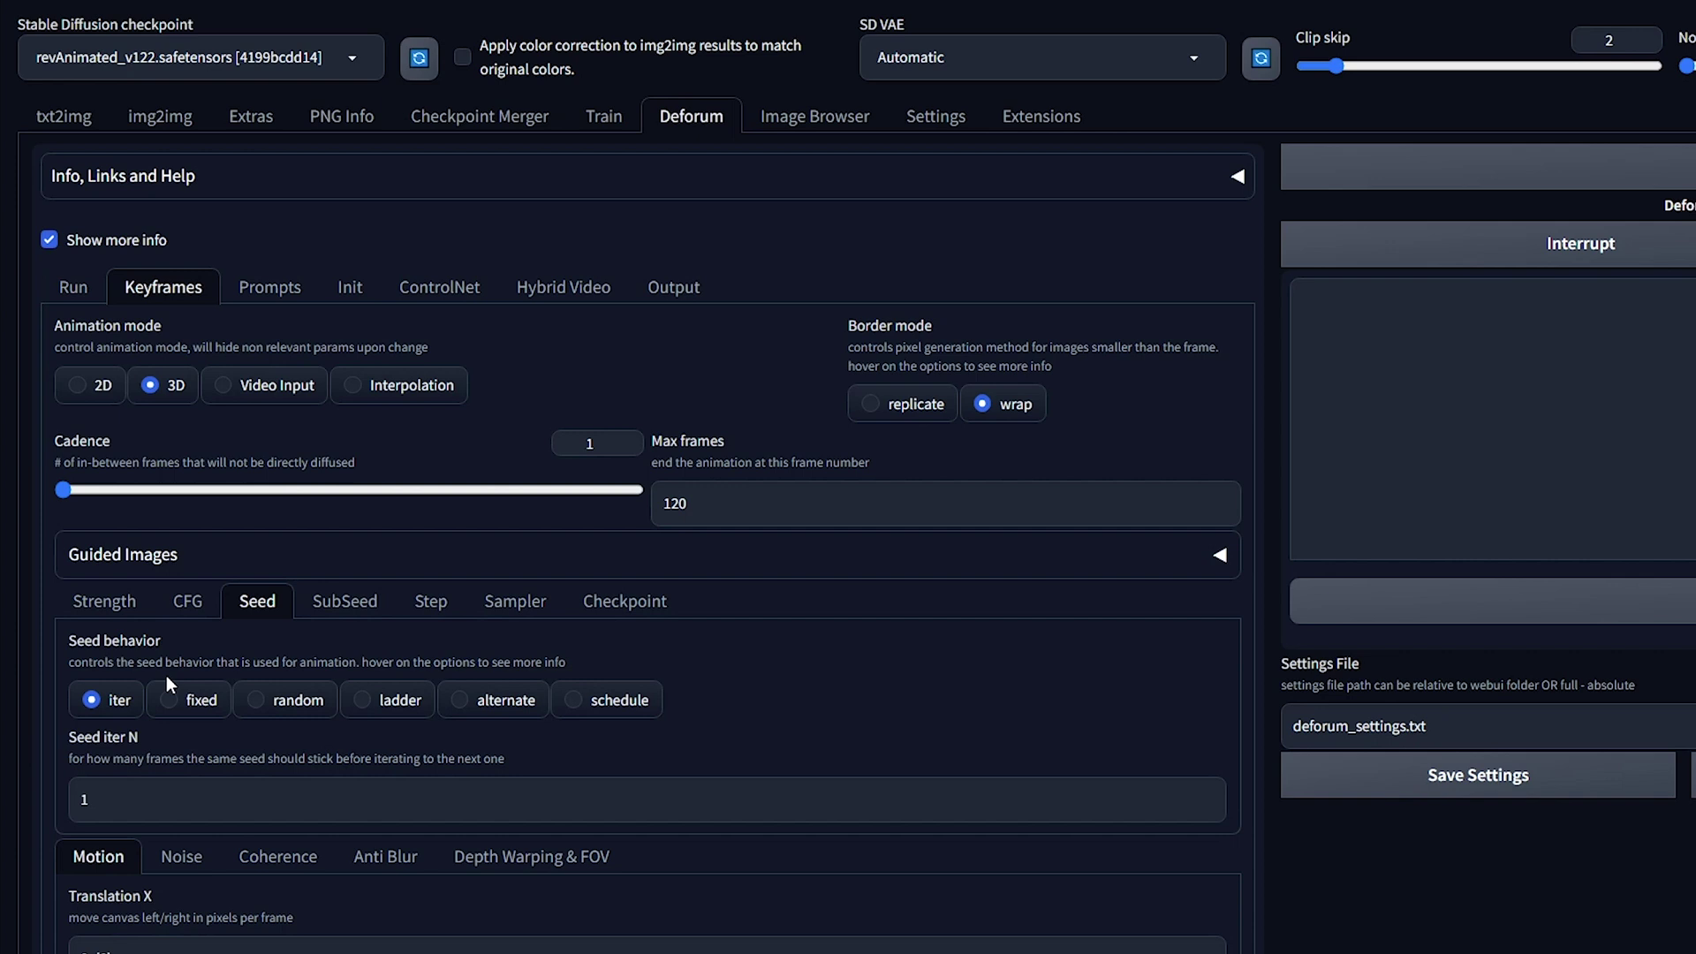
pyautogui.click(187, 706)
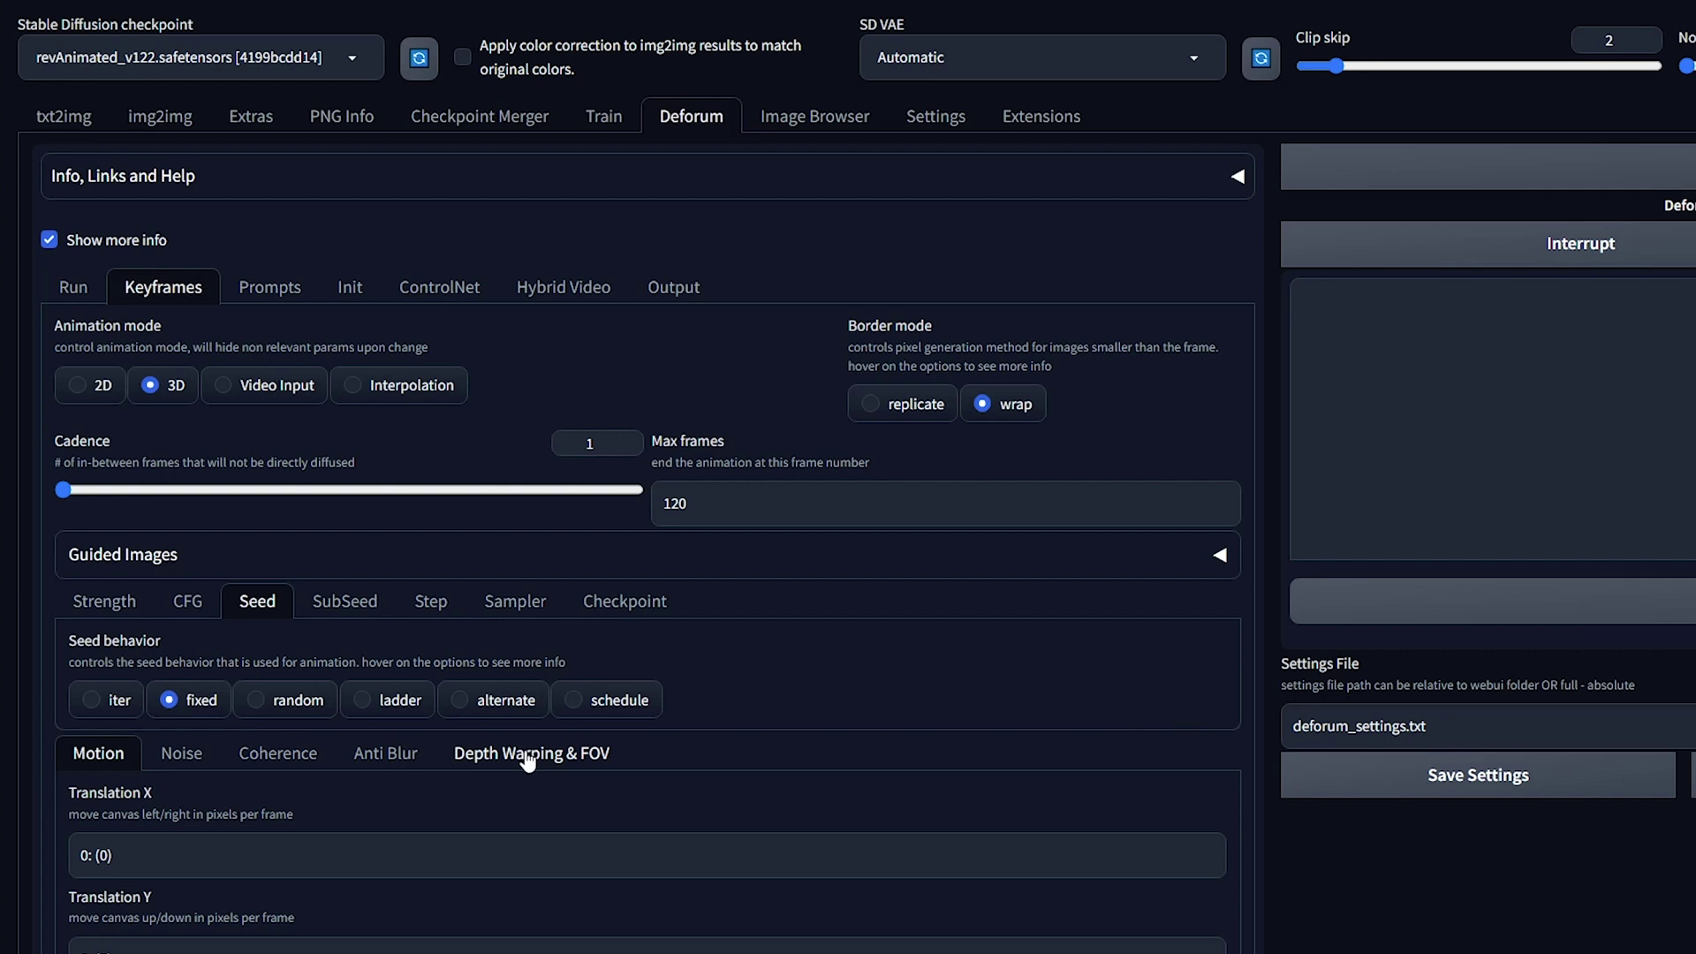
# Change the Translation Z speed from 1.75 to 0 and reduce the noise schedule to 0.
pyautogui.scroll(-6, 527, 761)
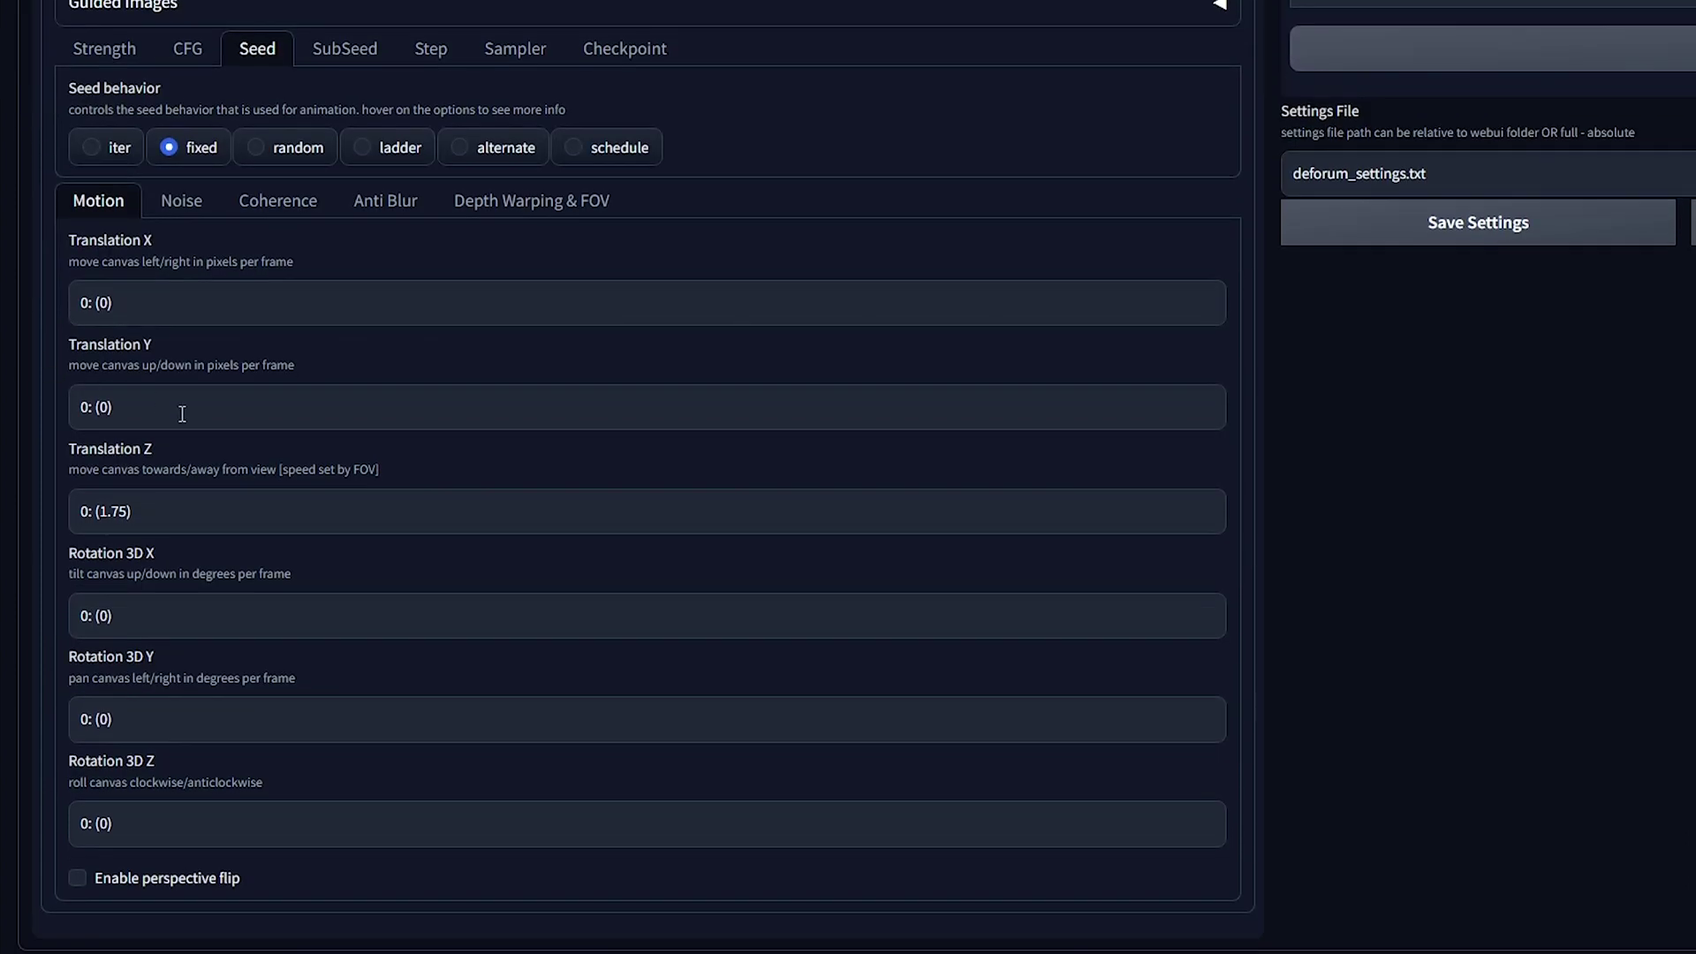
pyautogui.moveTo(126, 513); pyautogui.dragTo(104, 514)
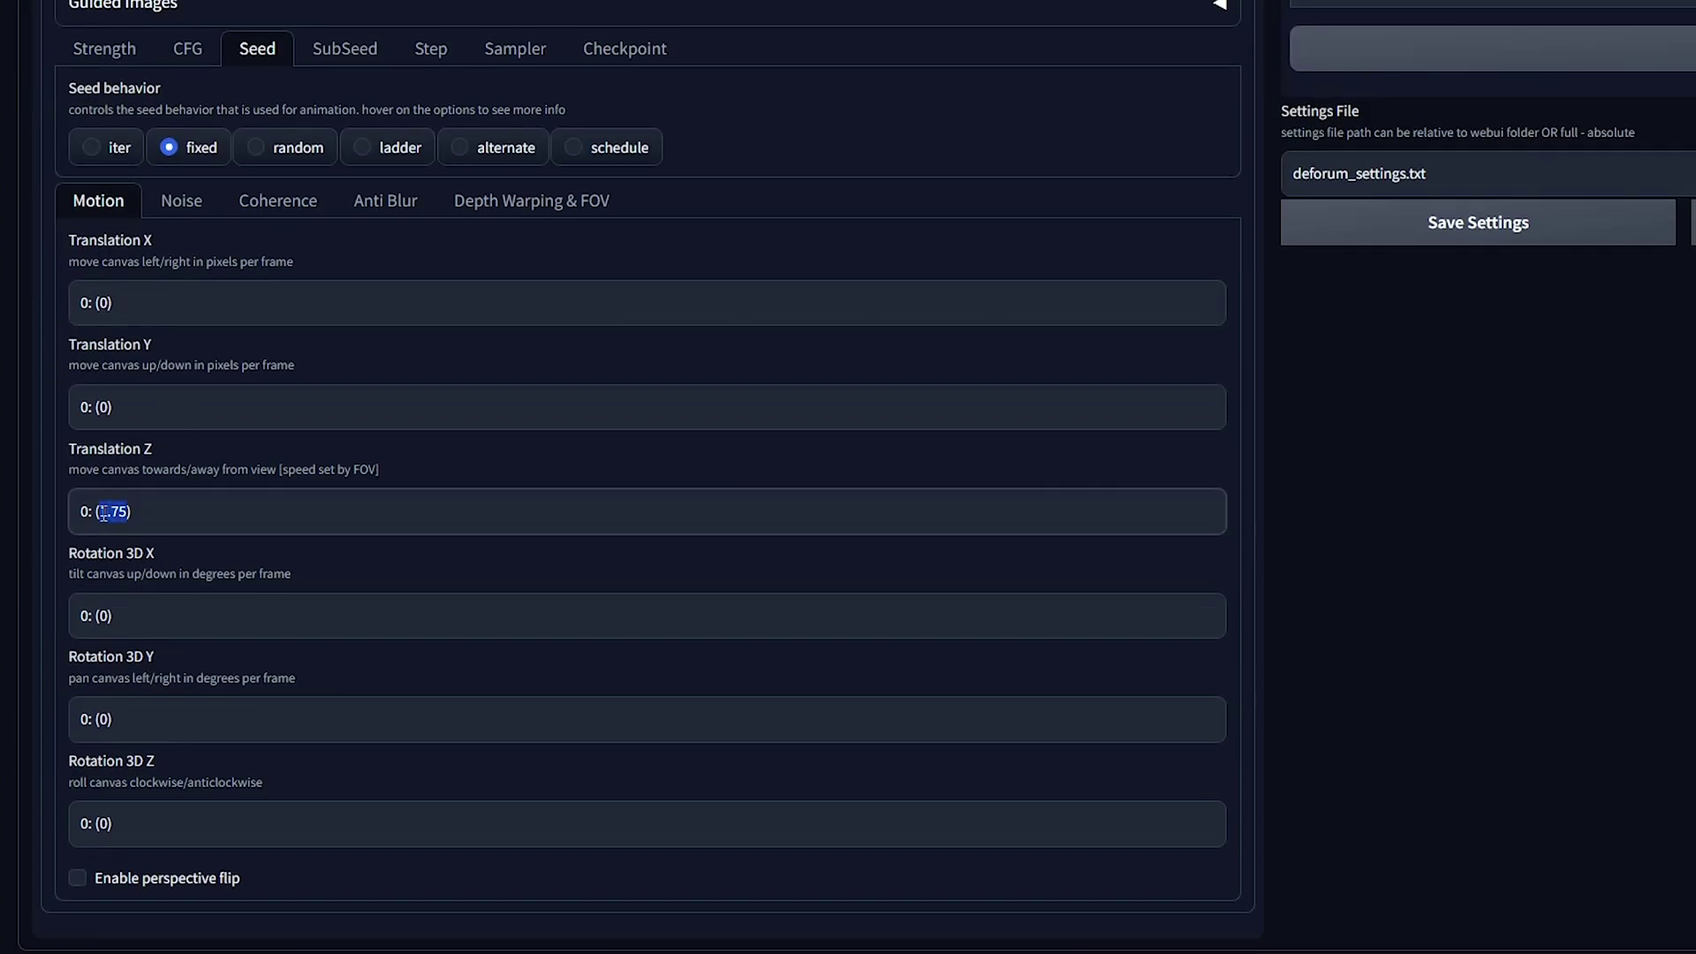
pyautogui.write('0')
pyautogui.click(182, 209)
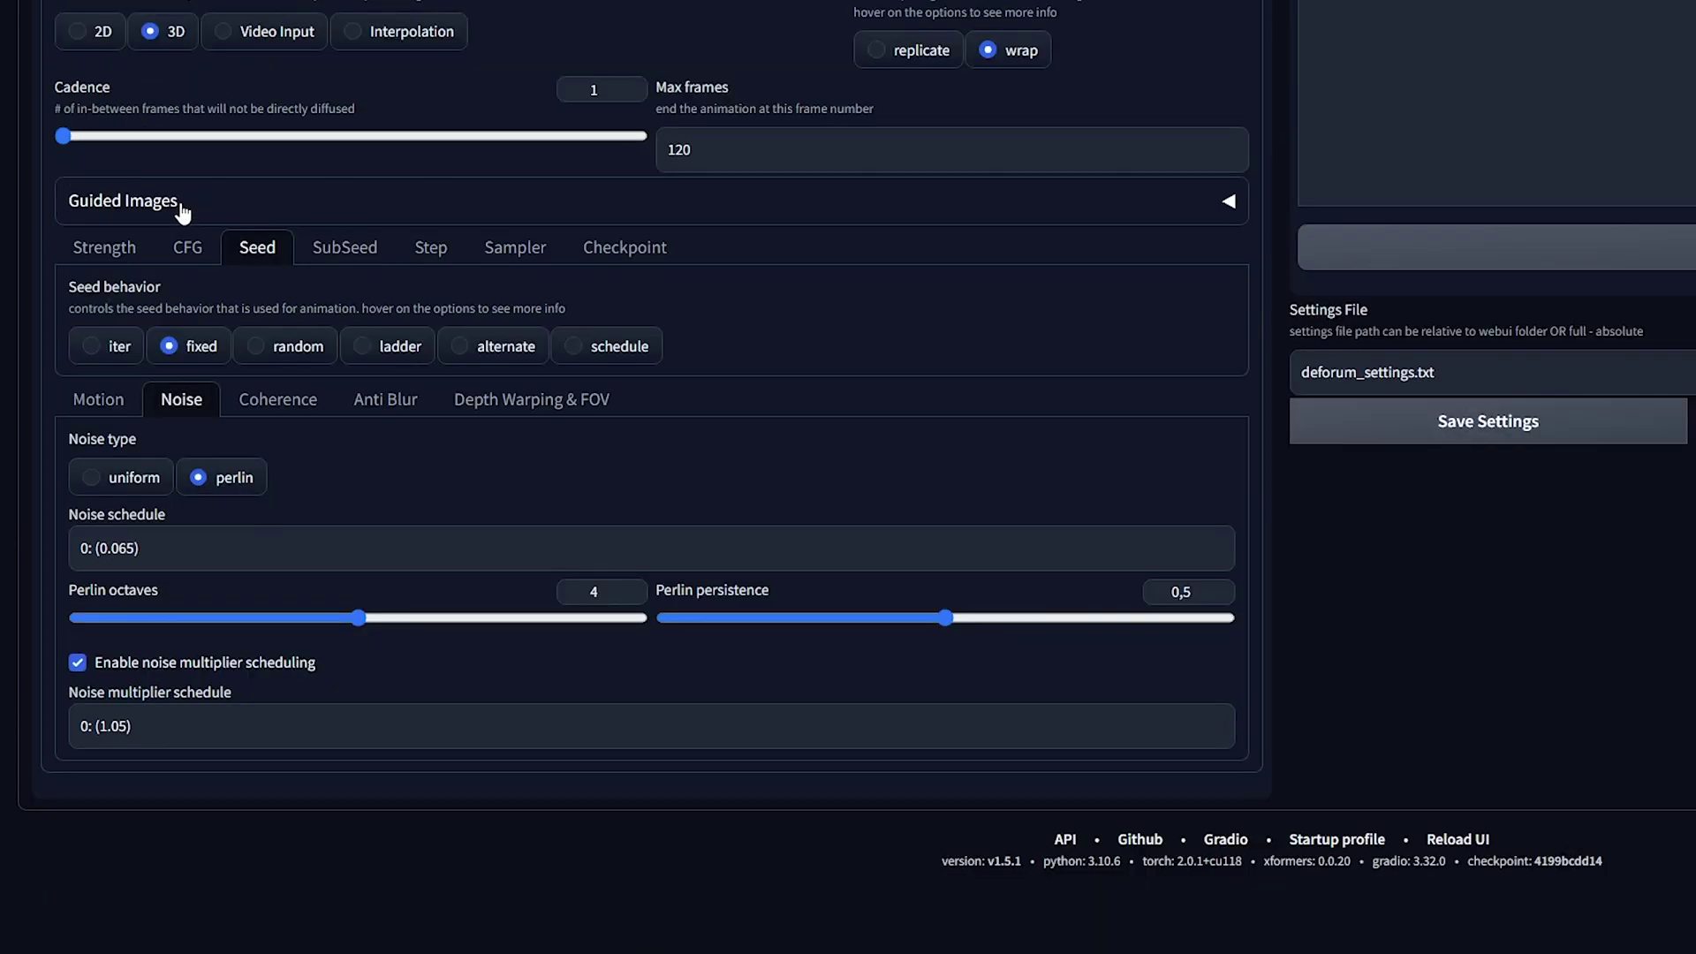
pyautogui.moveTo(135, 551); pyautogui.dragTo(116, 553)
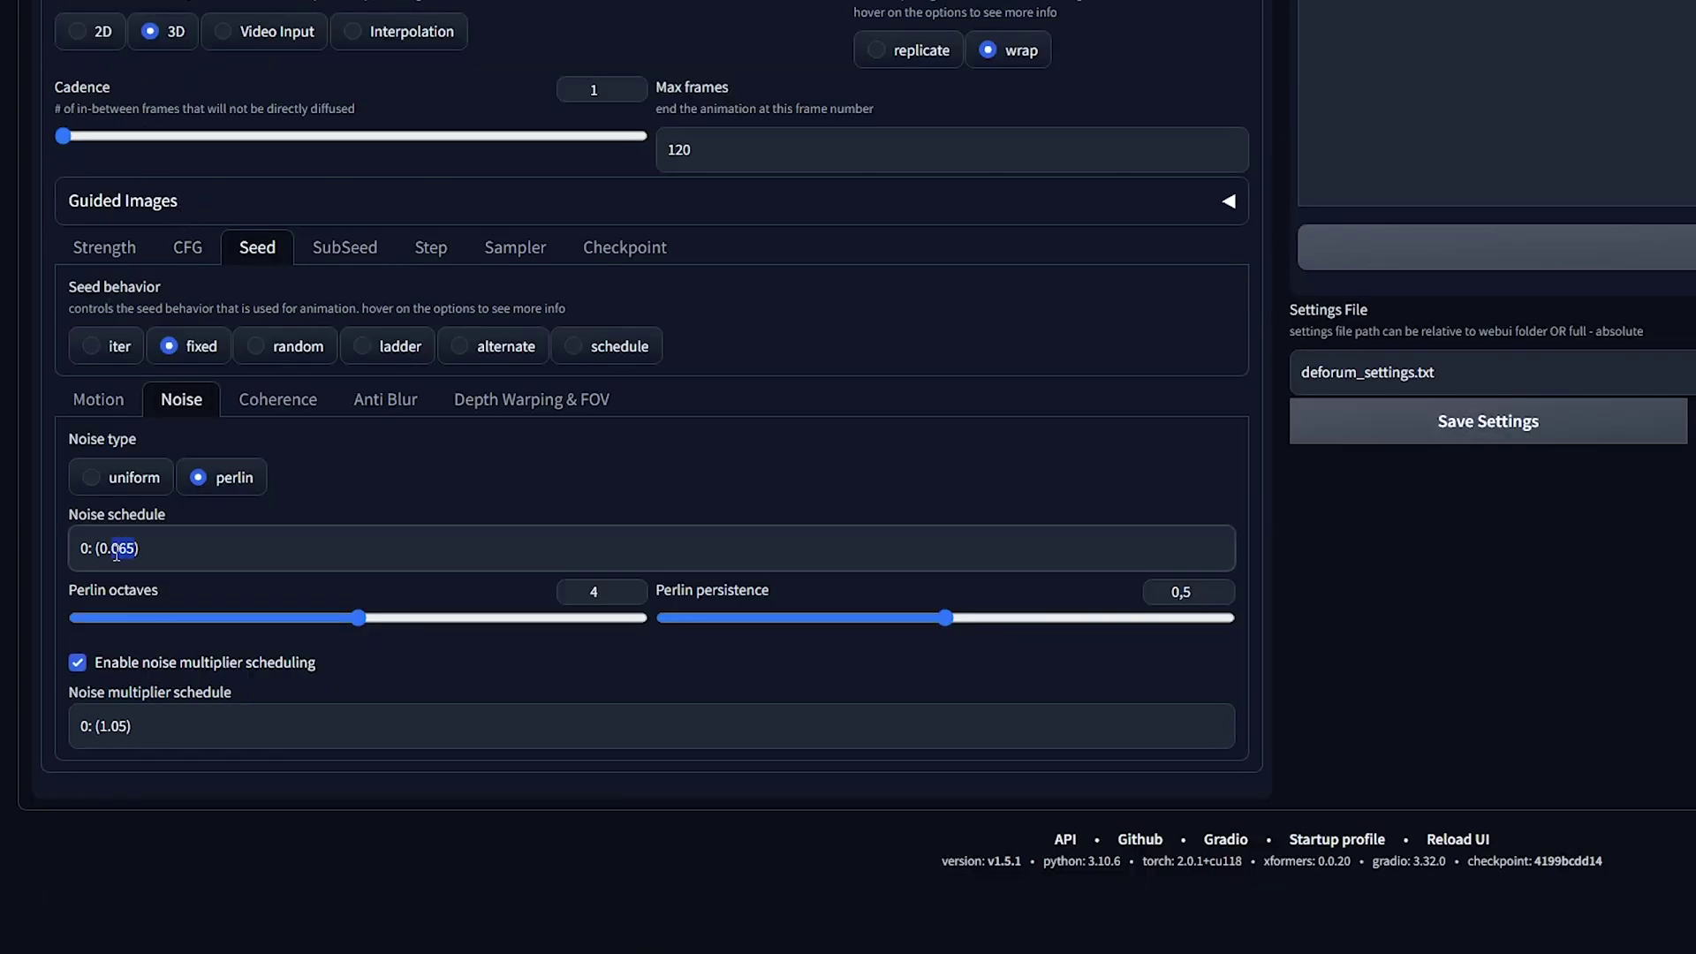
pyautogui.press('BackSpace')
# Turn colour coherence off.
pyautogui.click(280, 403)
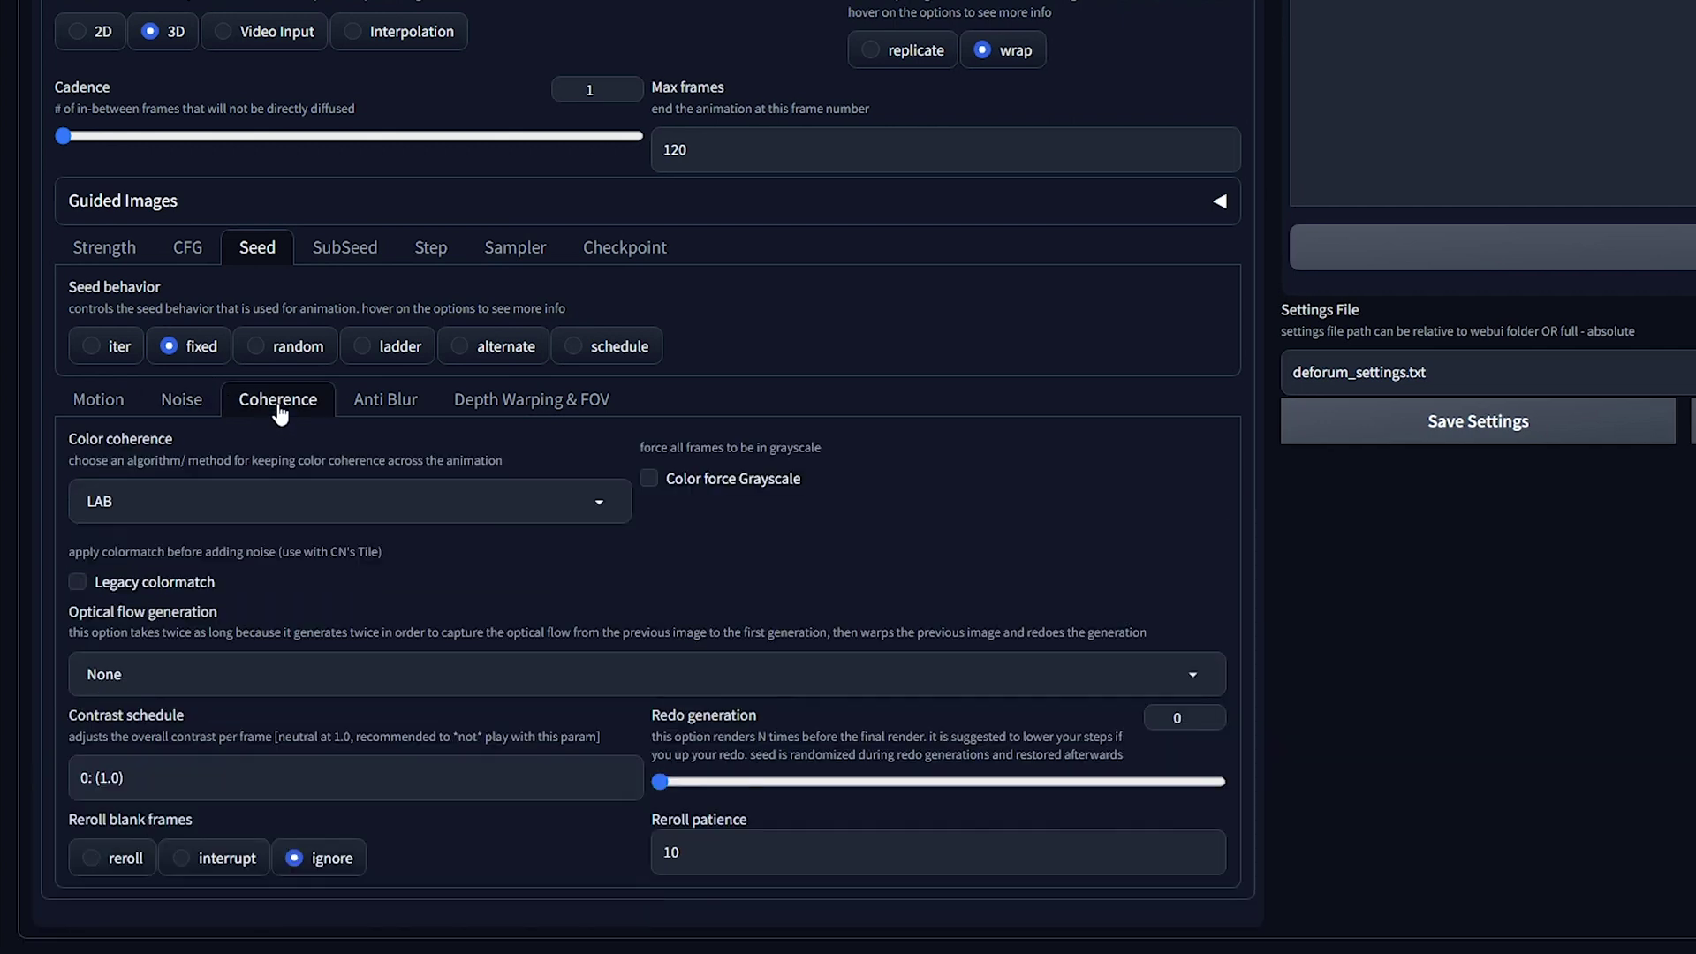
pyautogui.click(597, 505)
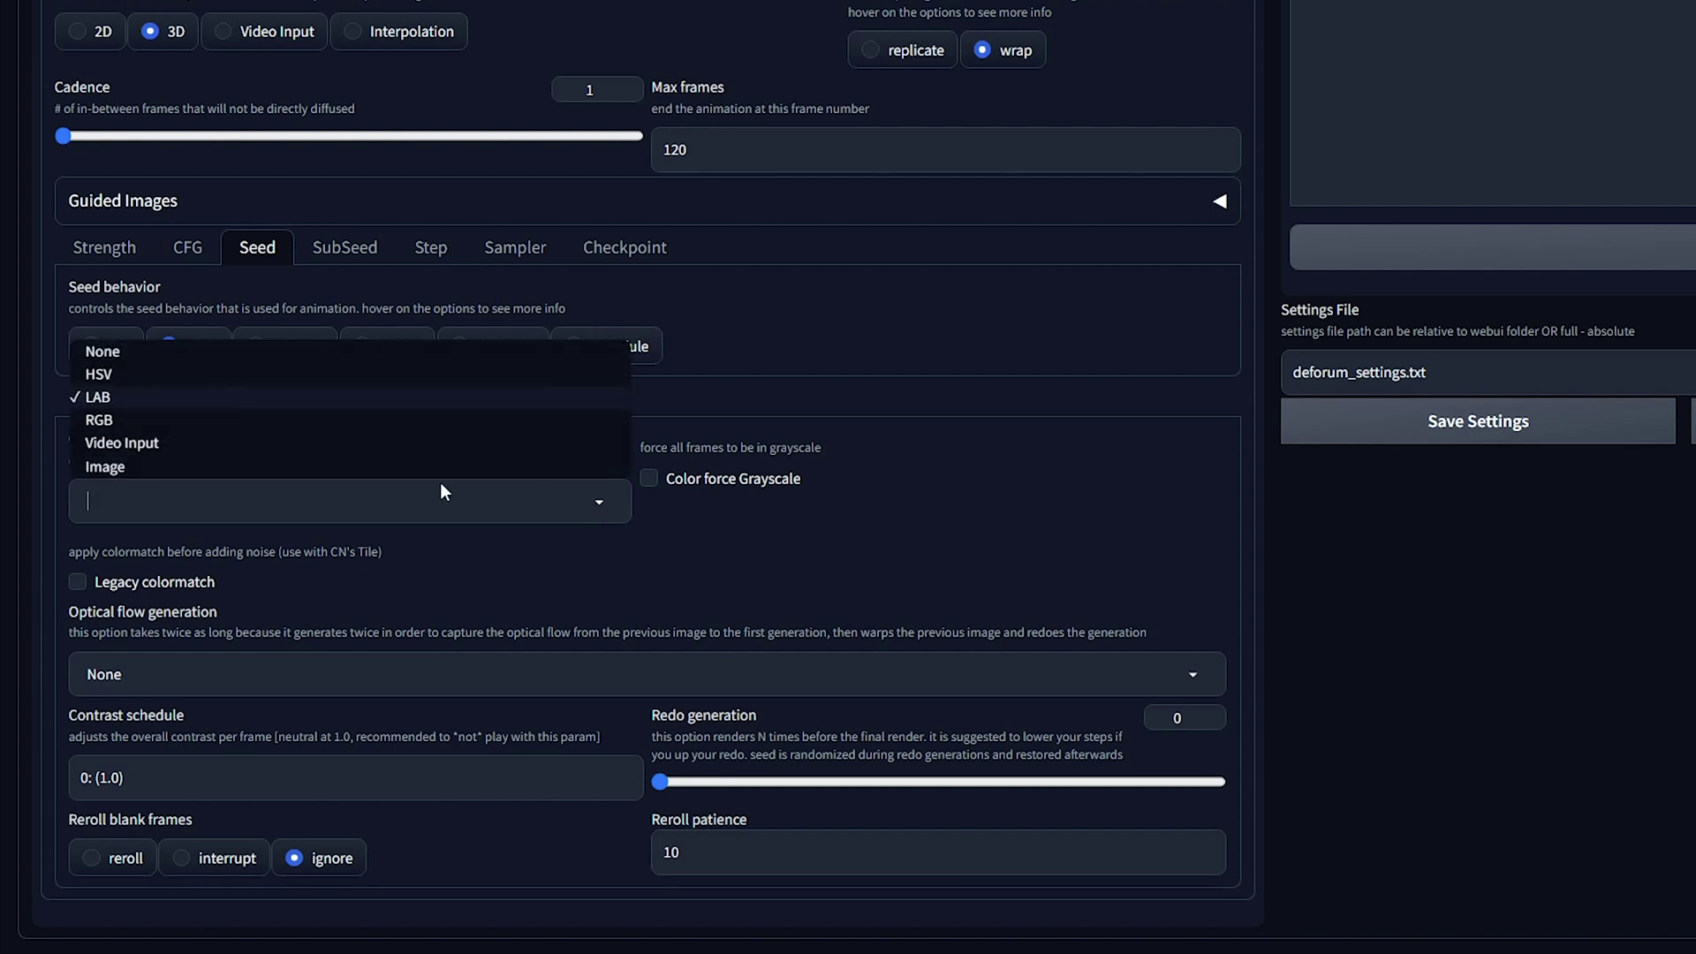
pyautogui.click(104, 351)
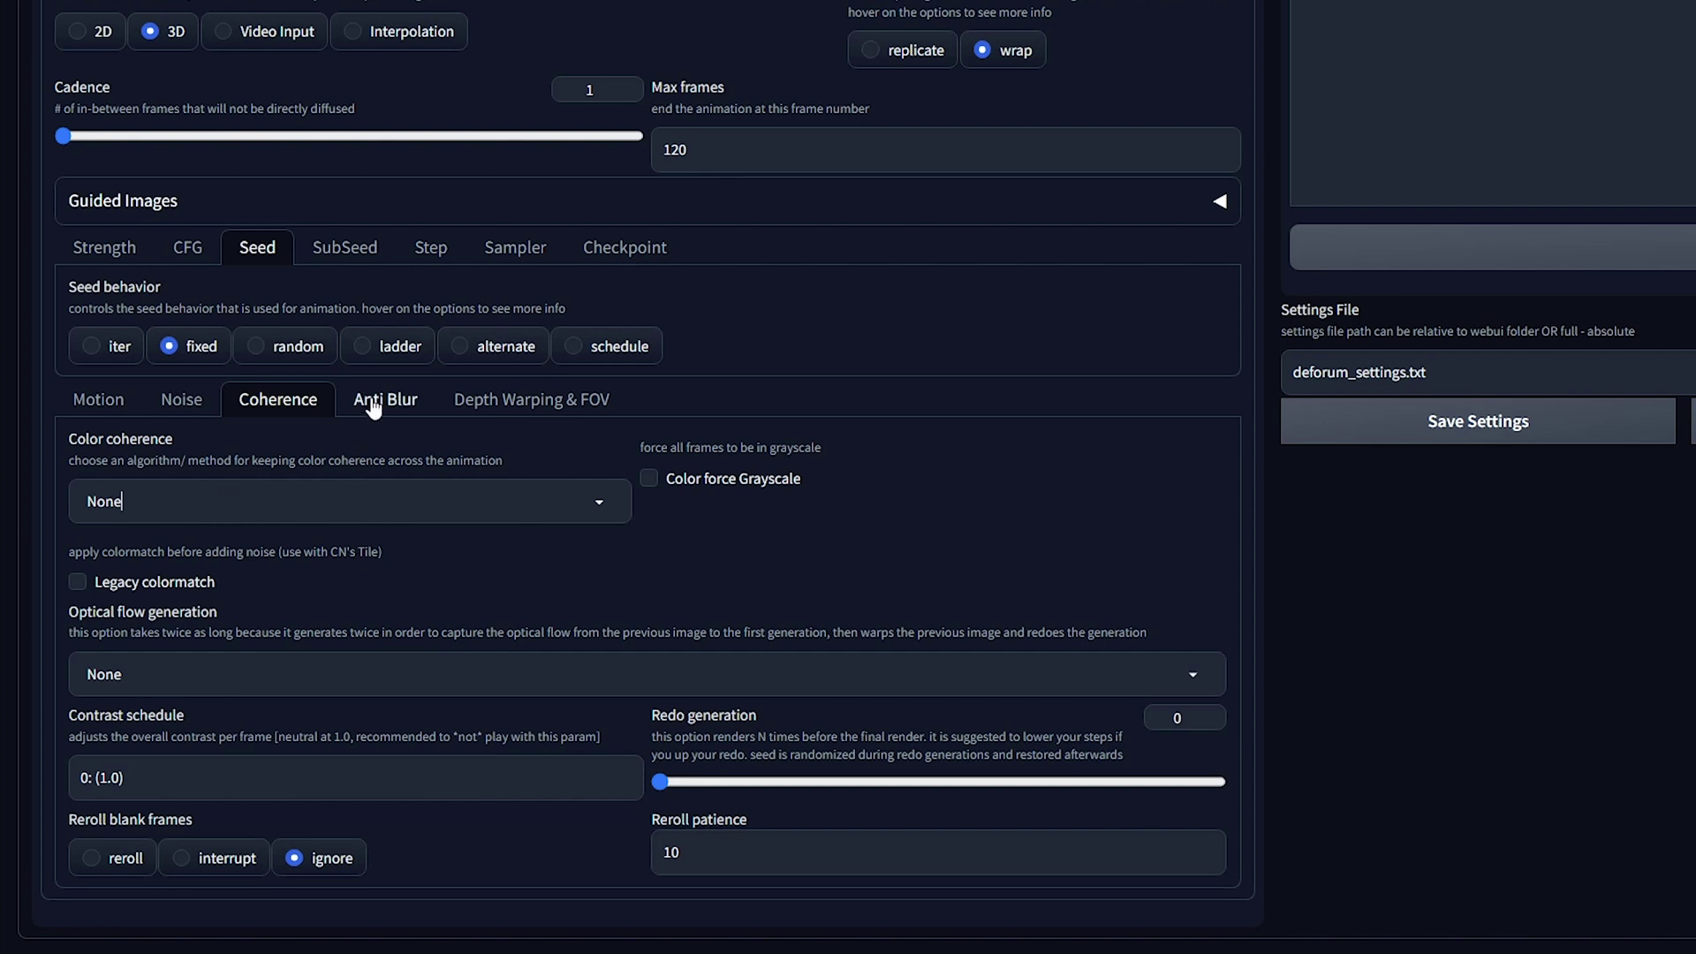
# Set the anti-blur amount schedule to 0: (0.05) and show the Depth Warping & FOV settings.
pyautogui.click(375, 402)
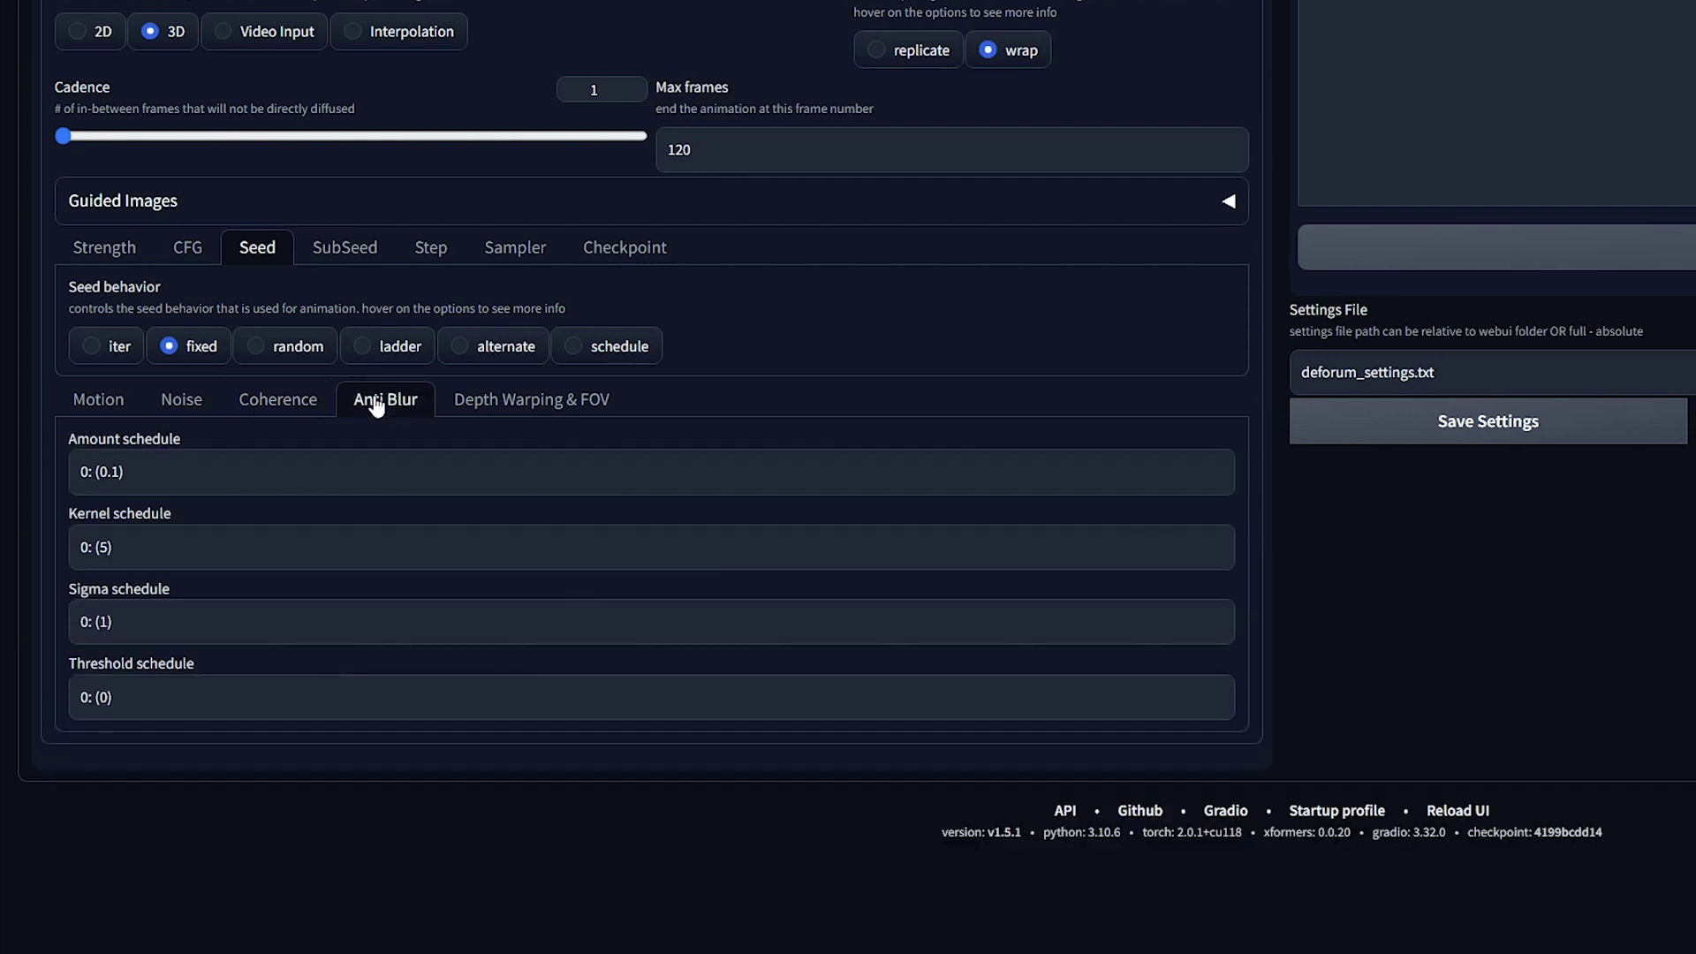
pyautogui.doubleClick(115, 472)
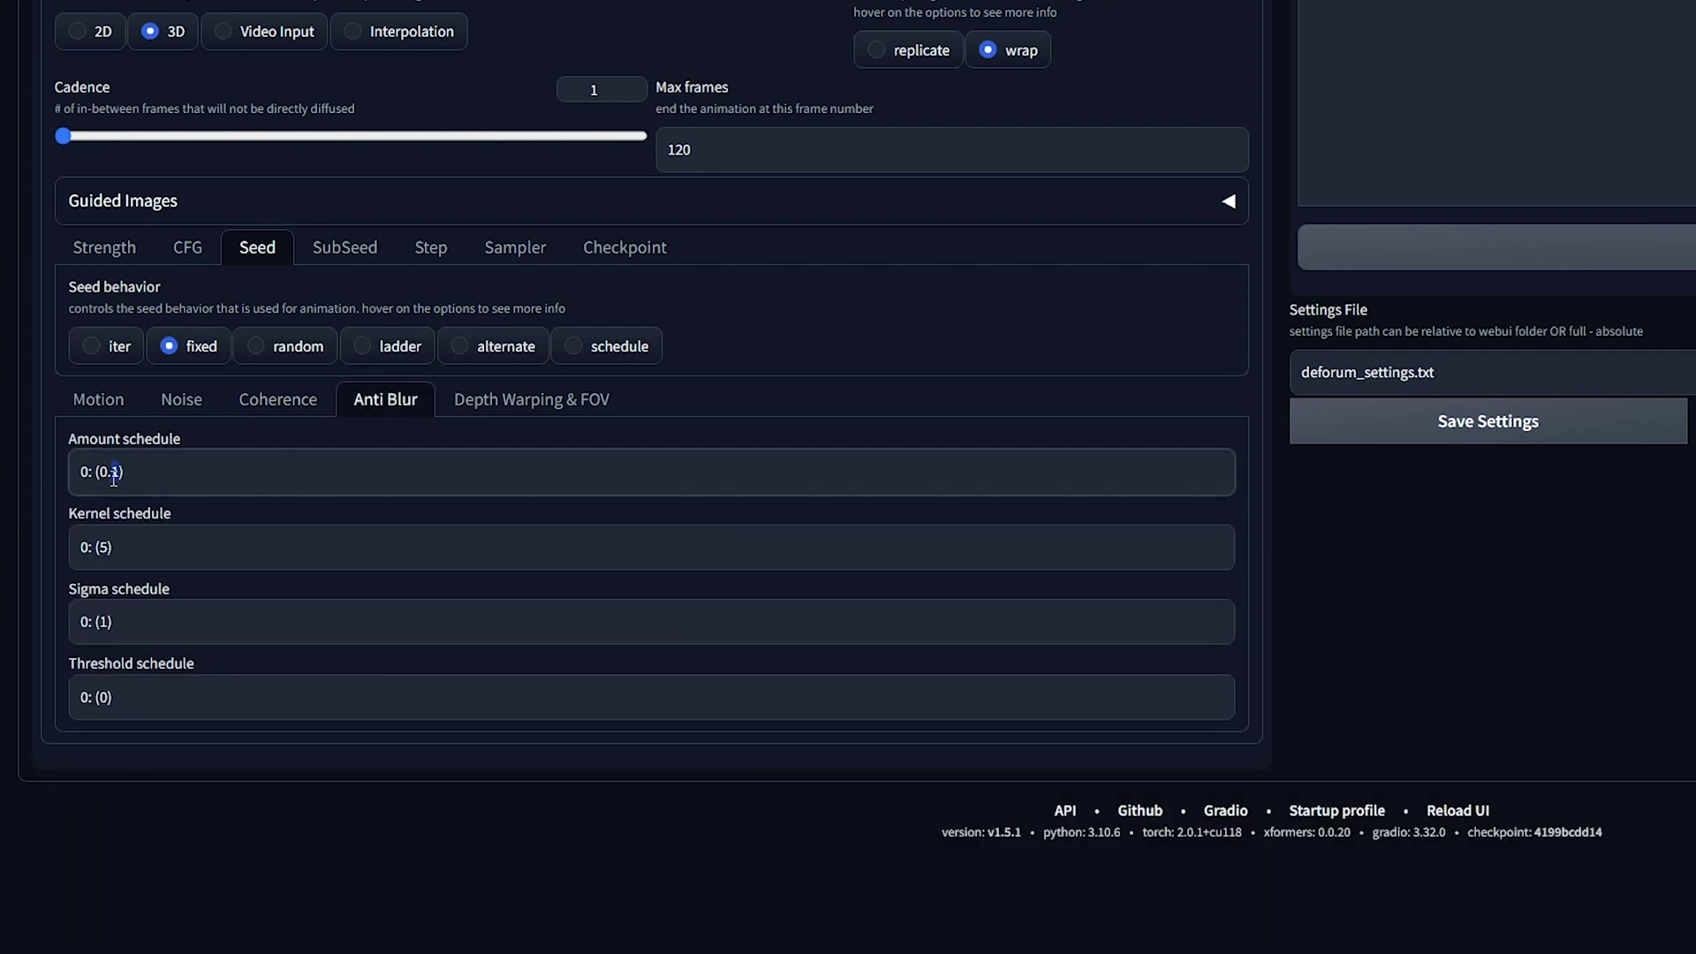
pyautogui.click(163, 477)
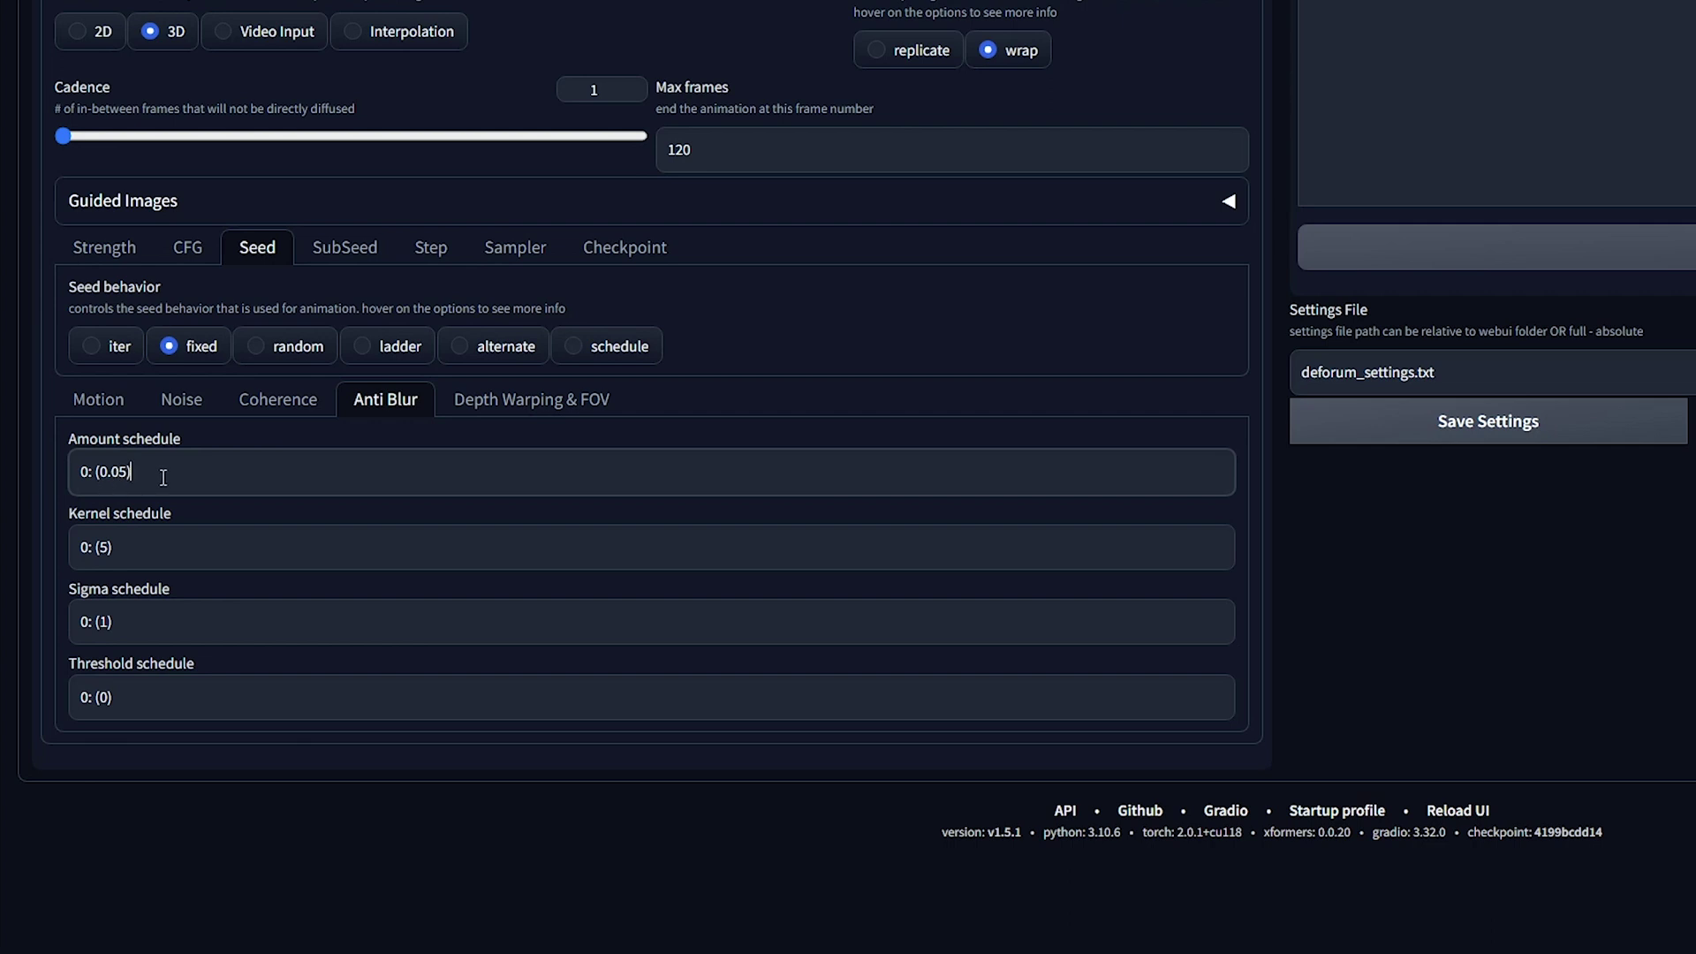
pyautogui.click(521, 408)
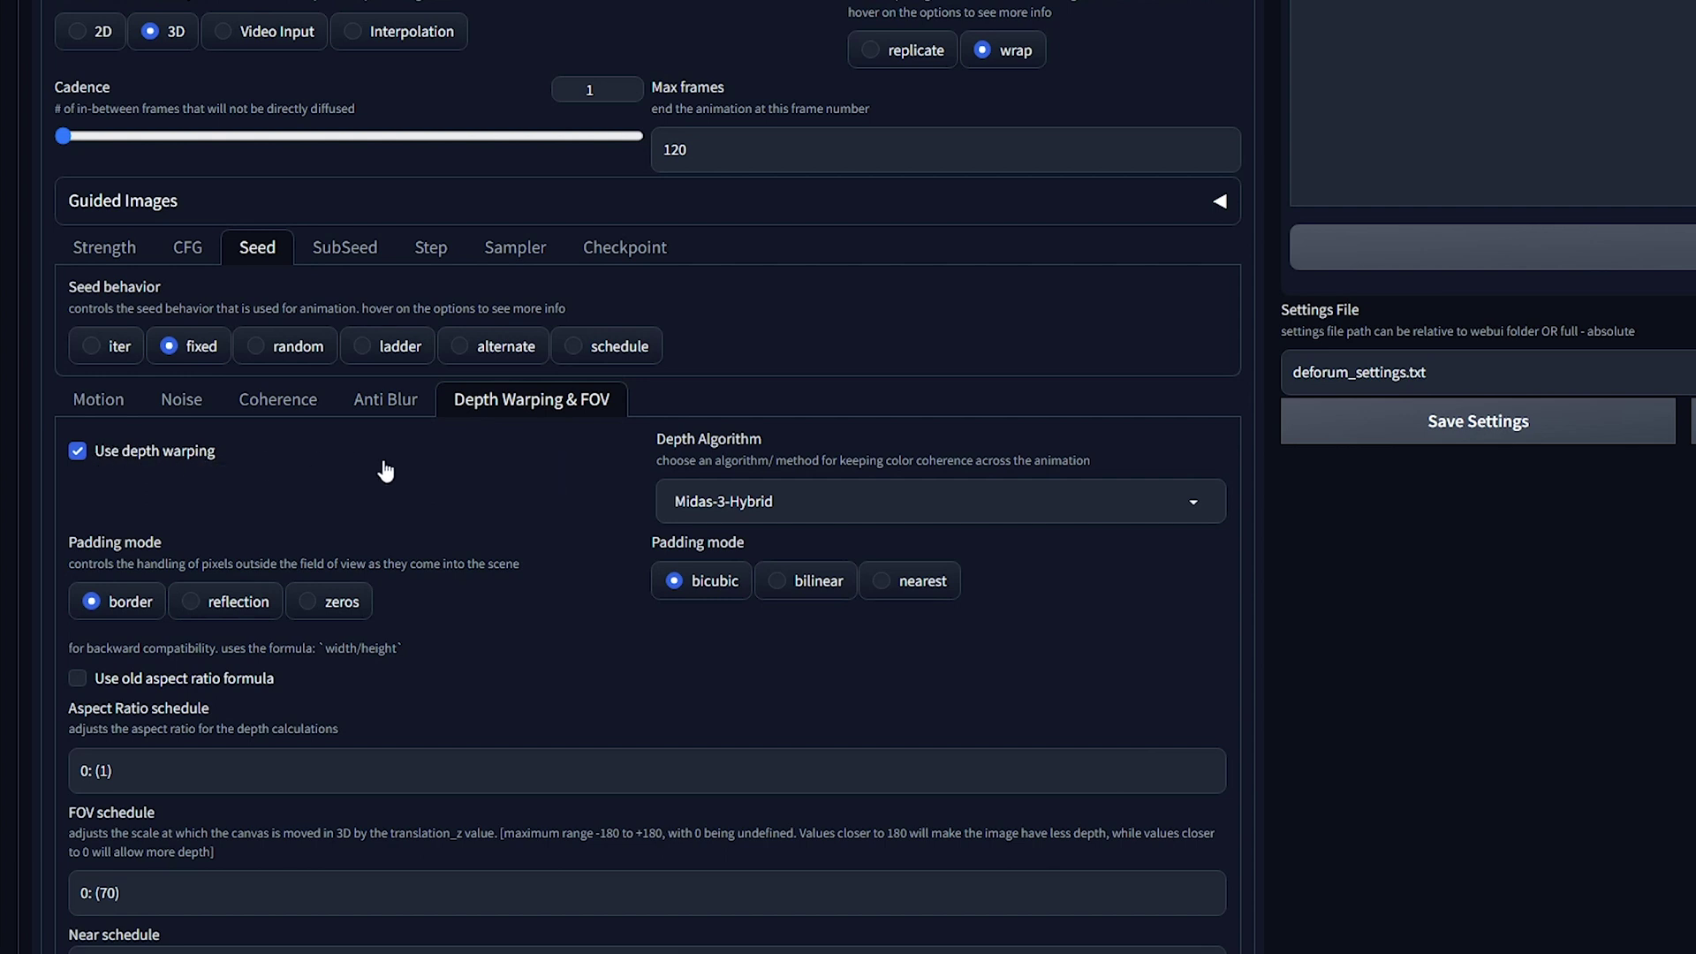
pyautogui.scroll(3, 362, 538)
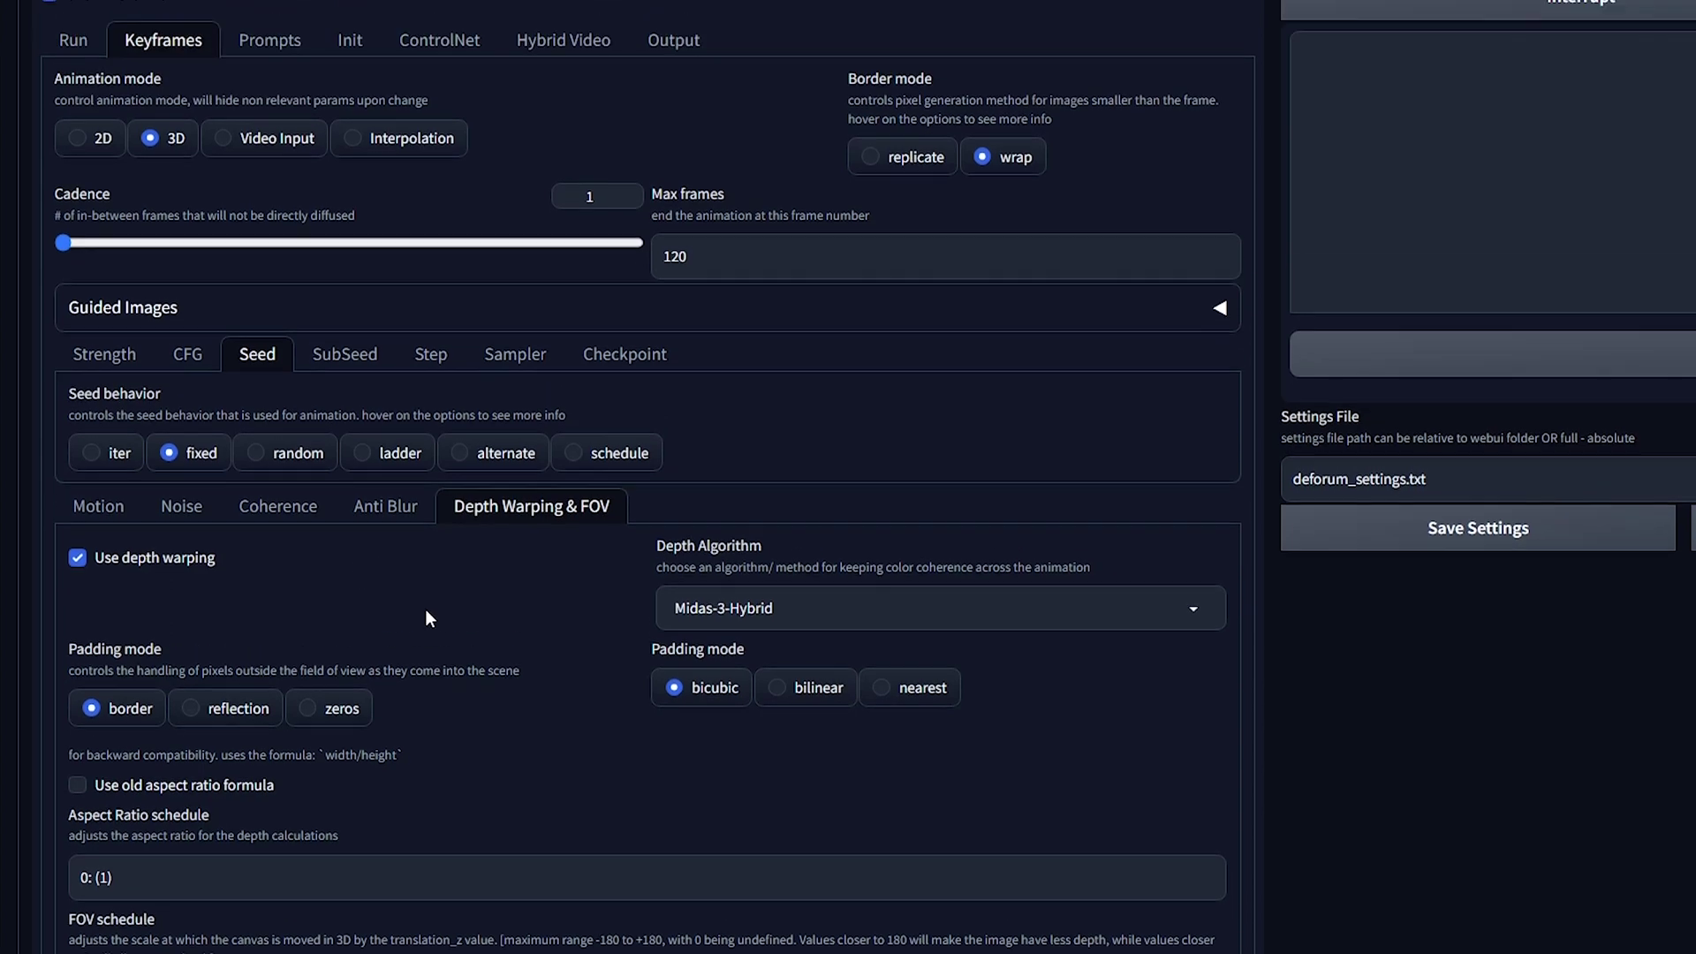
# Delete the frame 30–90 prompts and replace the frame 0 prompt with the img2img prompt.
pyautogui.scroll(1, 292, 164)
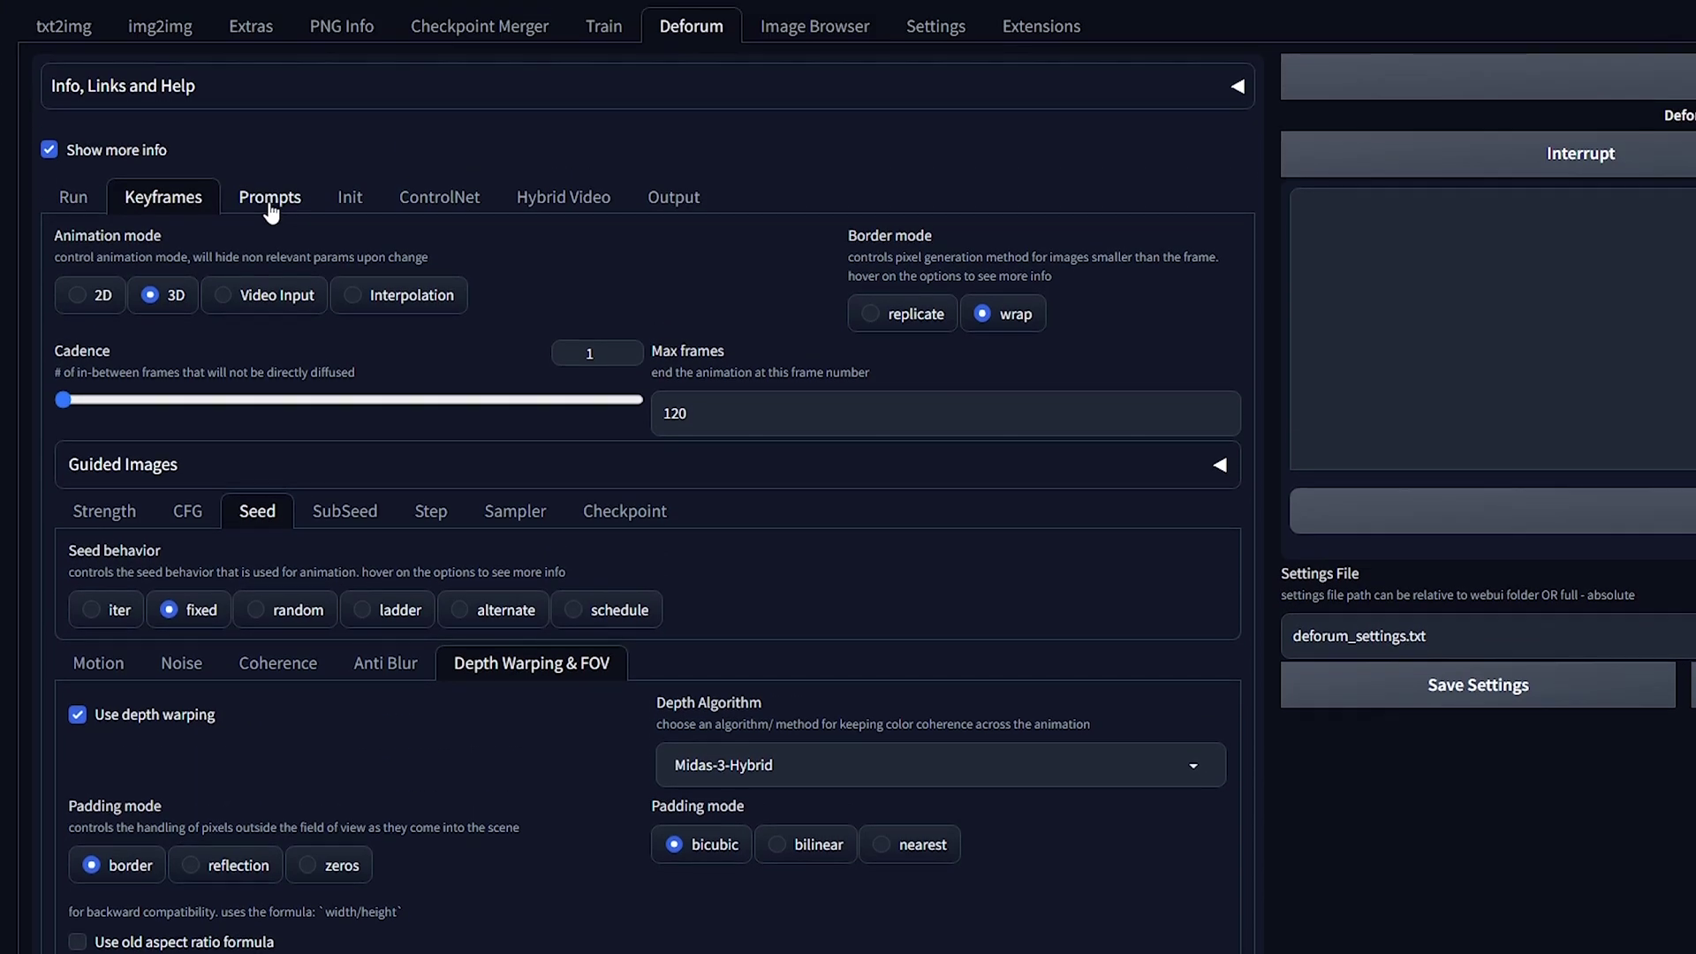
pyautogui.click(281, 207)
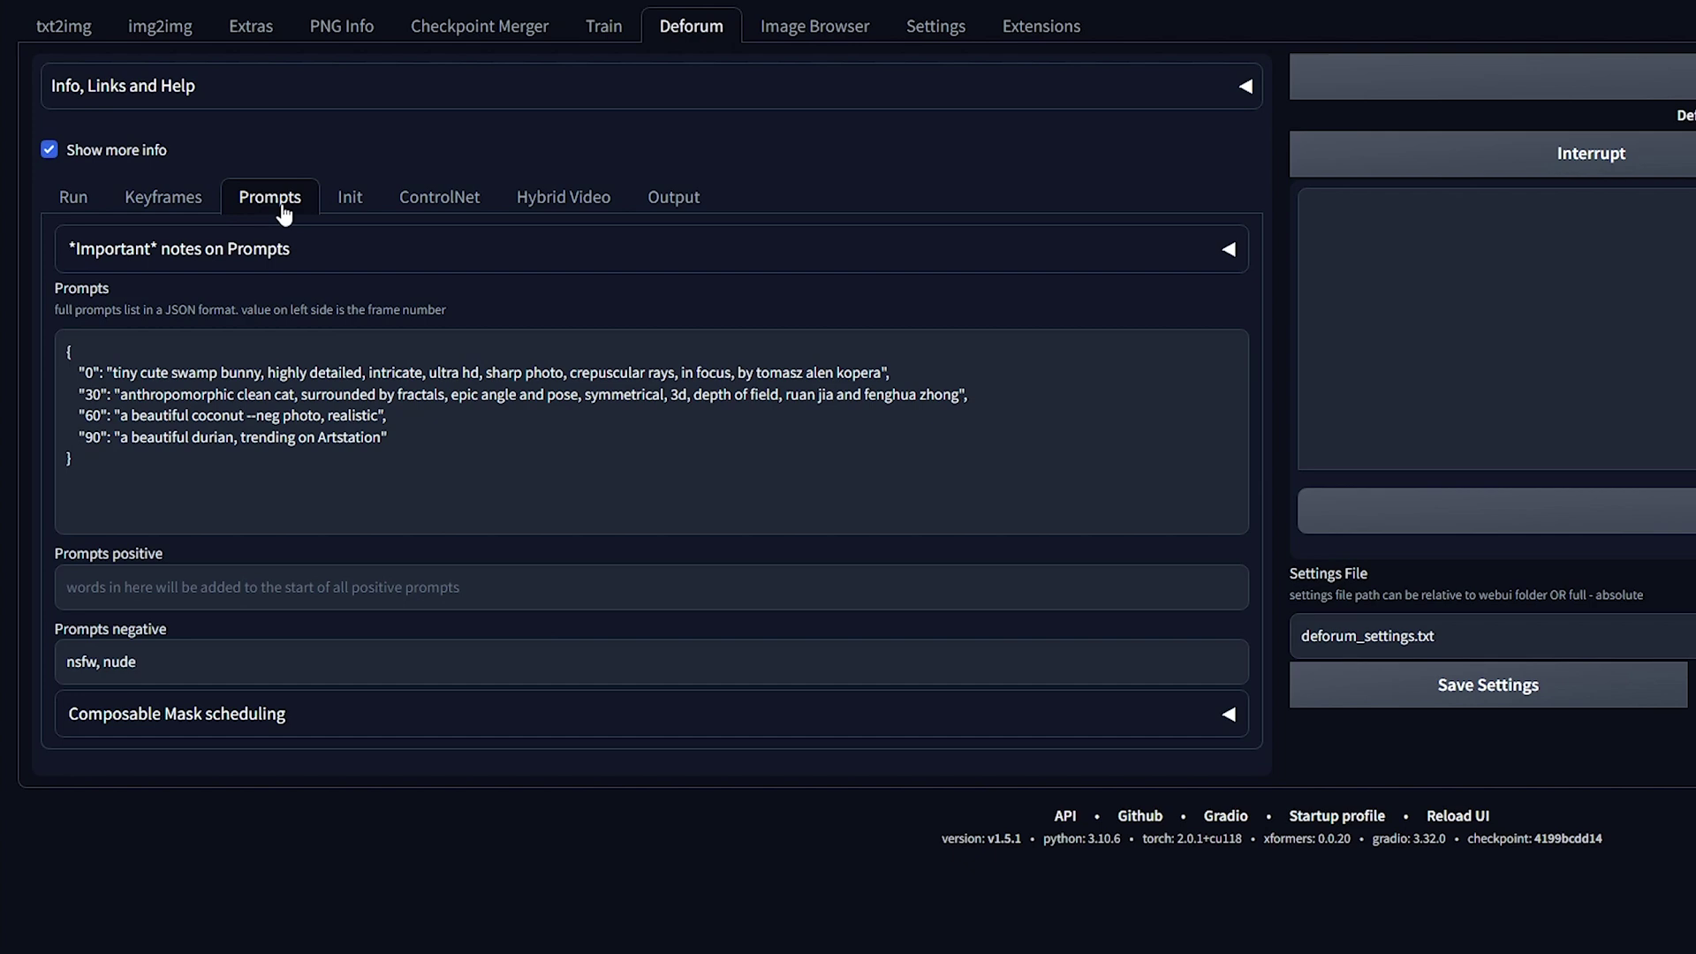
pyautogui.moveTo(393, 439)
pyautogui.mouseDown()
pyautogui.moveTo(923, 394)
pyautogui.moveTo(890, 372)
pyautogui.mouseUp()
pyautogui.press('BackSpace')
pyautogui.click(134, 25)
pyautogui.doubleClick(695, 77)
pyautogui.hotkey('ctrl', 'a')
pyautogui.hotkey('ctrl', 'c')
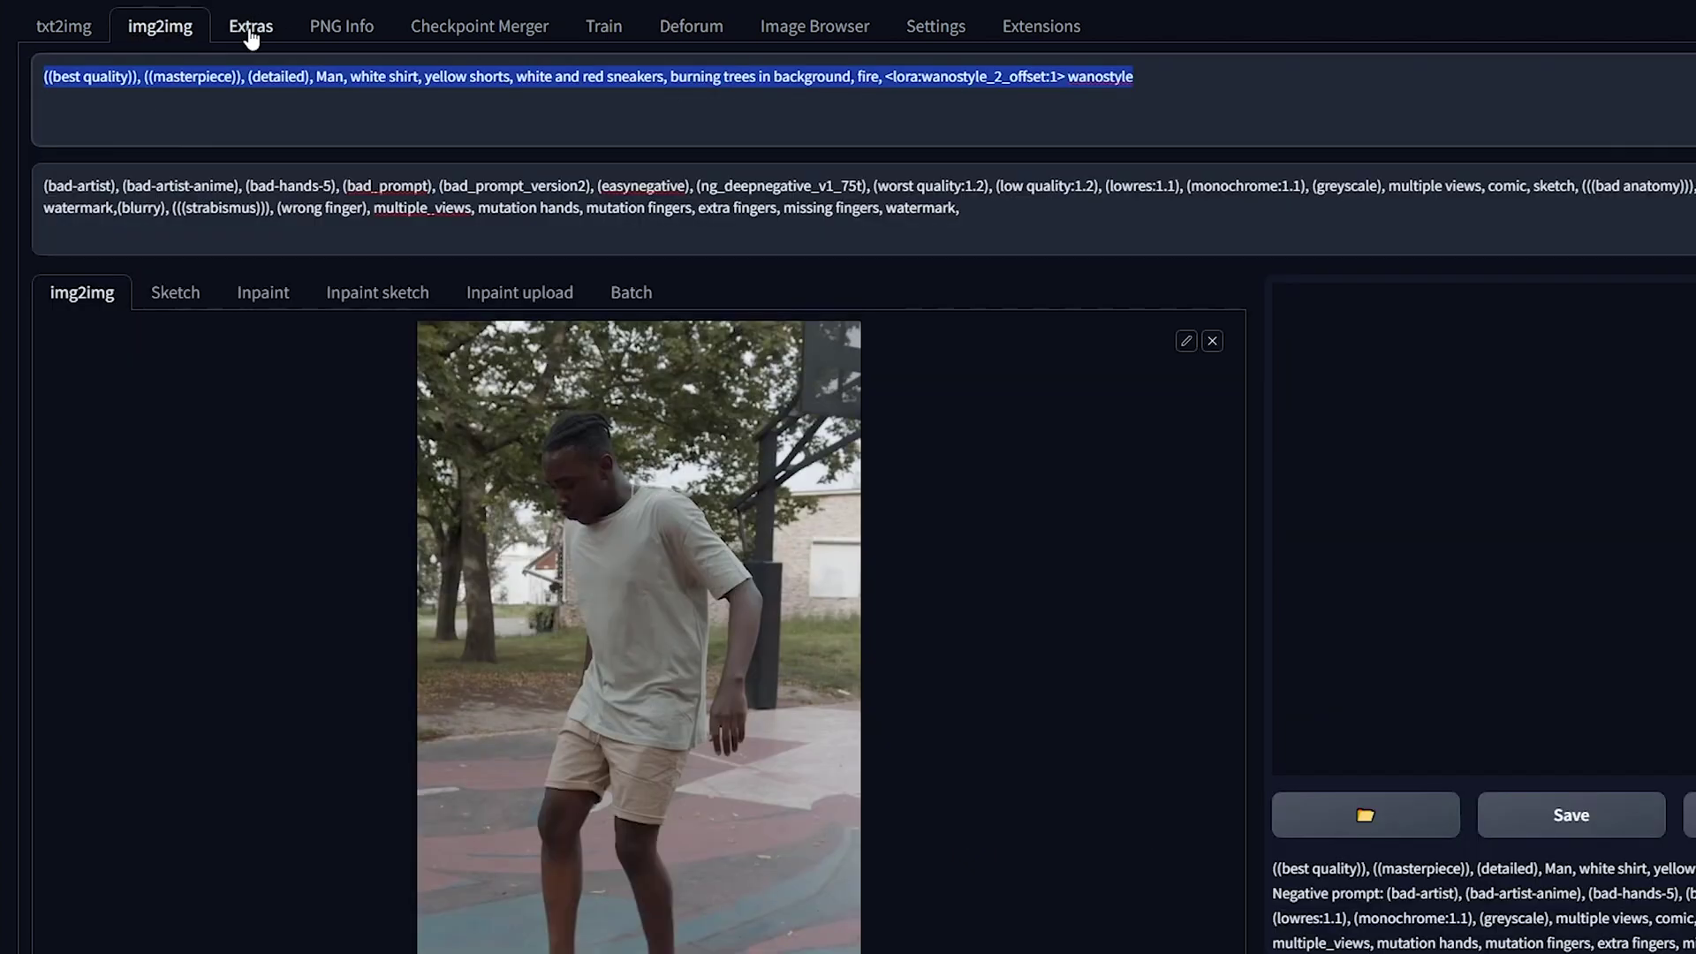
pyautogui.click(691, 26)
pyautogui.moveTo(882, 371); pyautogui.dragTo(114, 371)
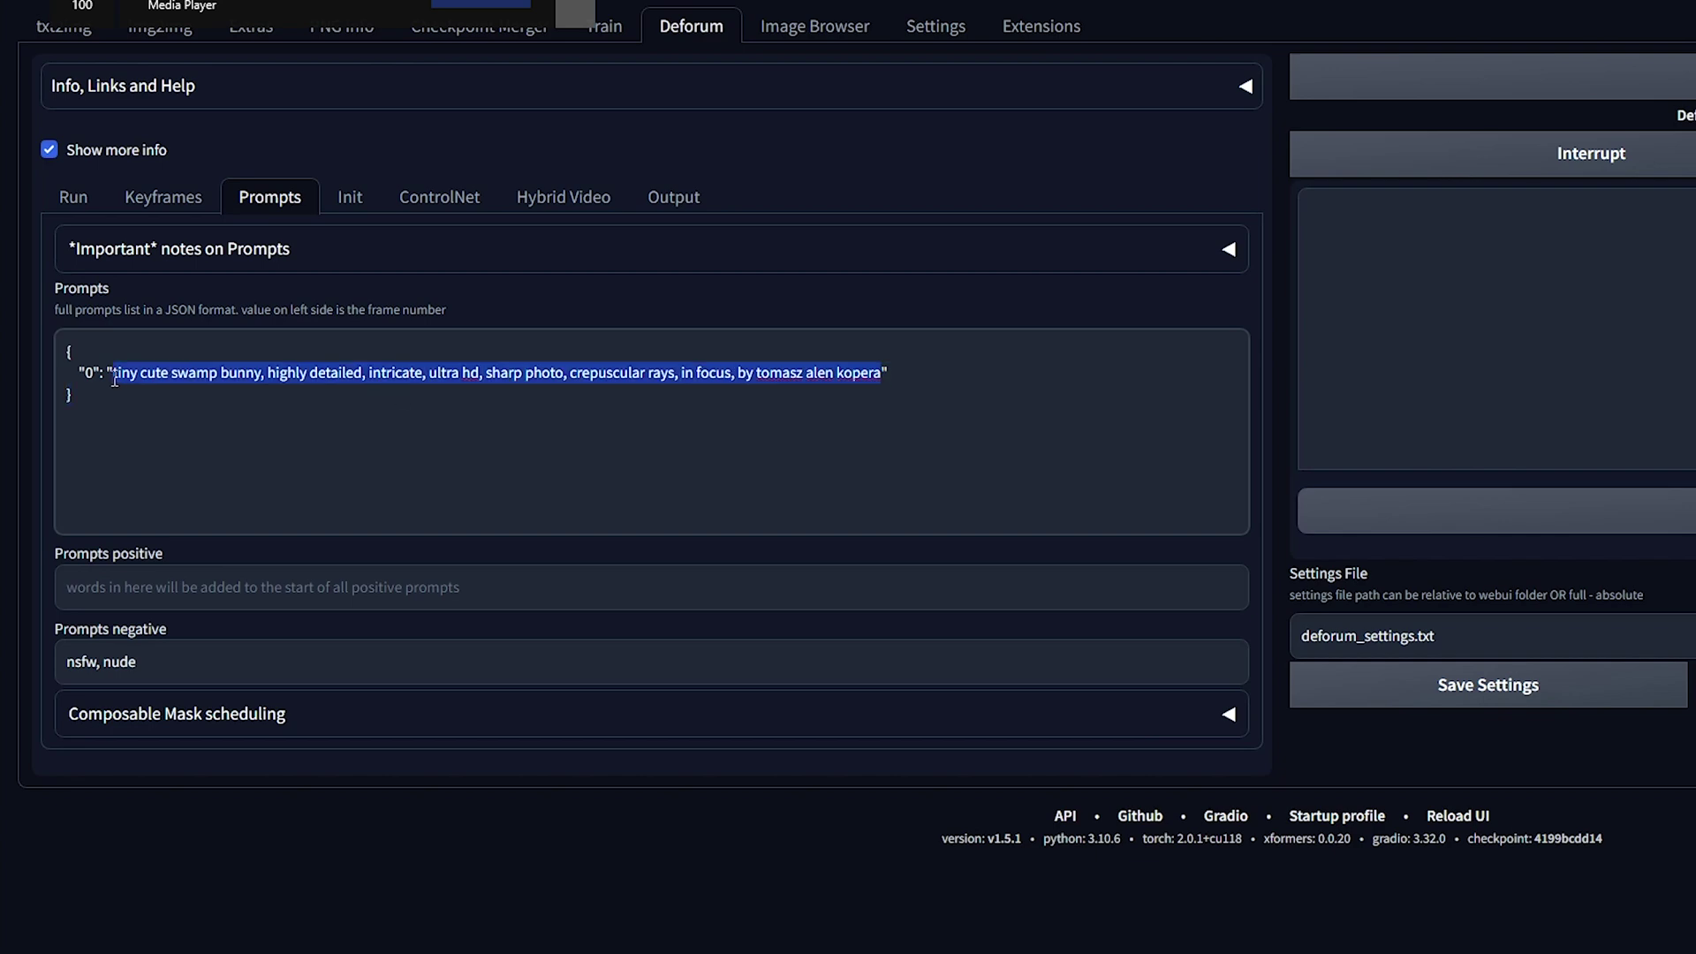
pyautogui.hotkey('ctrl', 'v')
# Replace the 'nsfw, nude' Deforum negative prompt with img2img's negative prompt.
pyautogui.click(160, 25)
pyautogui.click(263, 221)
pyautogui.hotkey('ctrl', 'a')
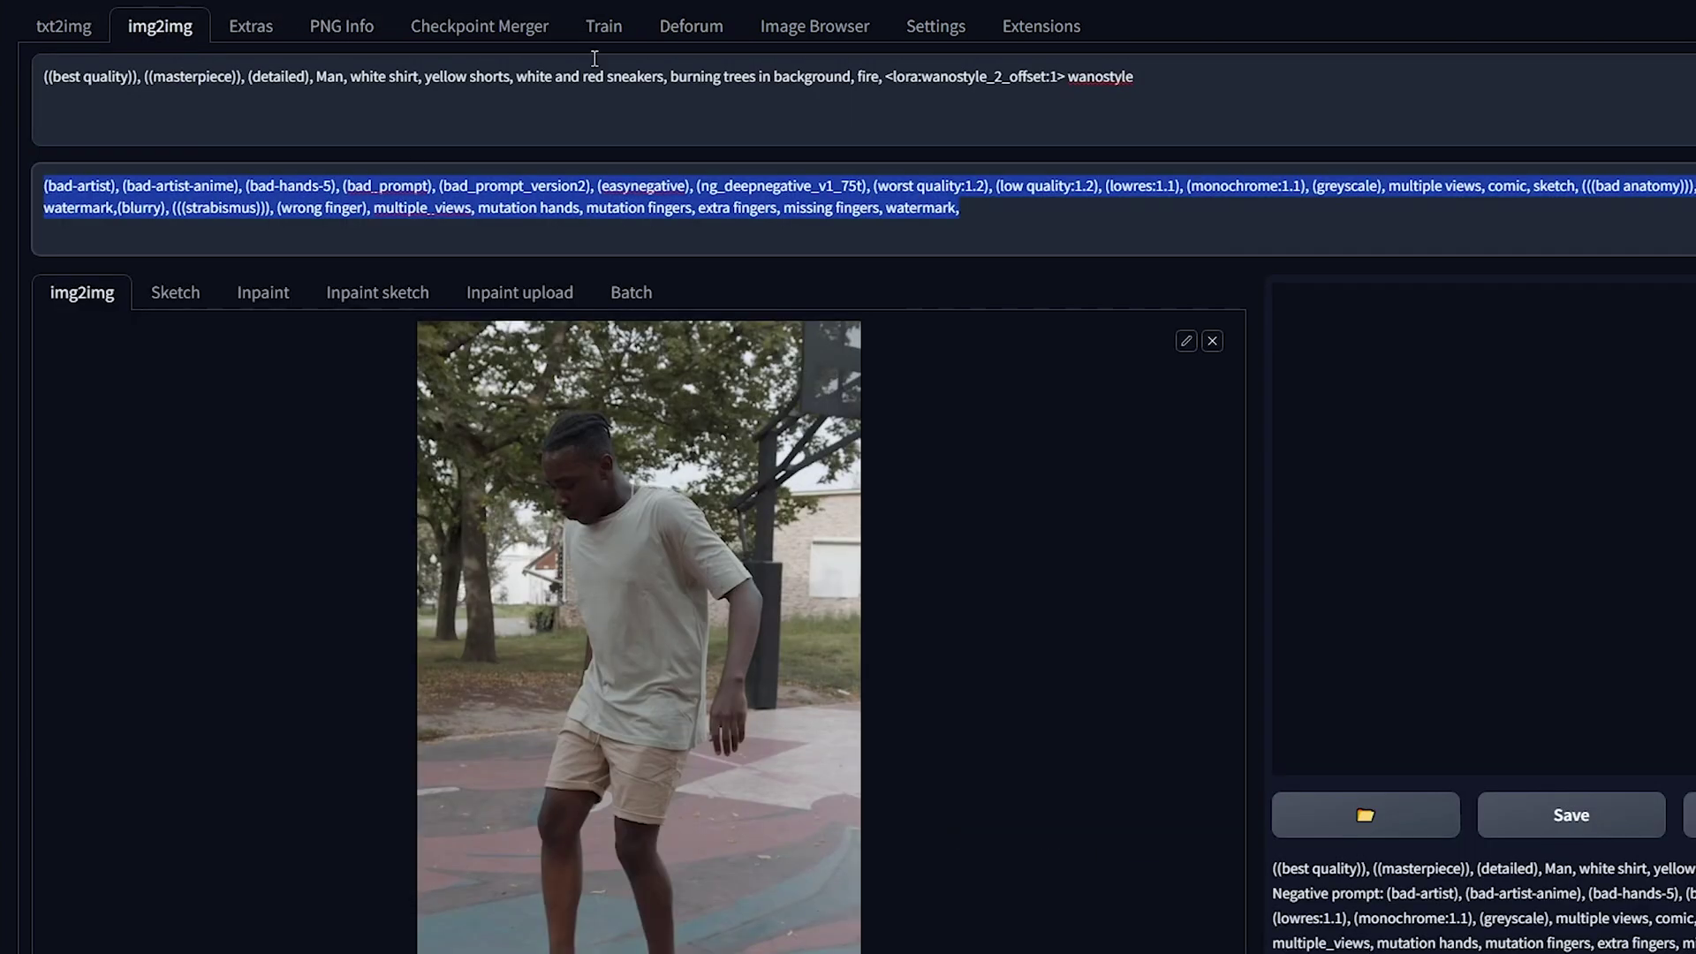
pyautogui.click(691, 26)
pyautogui.click(203, 661)
pyautogui.moveTo(204, 660); pyautogui.dragTo(37, 662)
pyautogui.hotkey('ctrl', 'v')
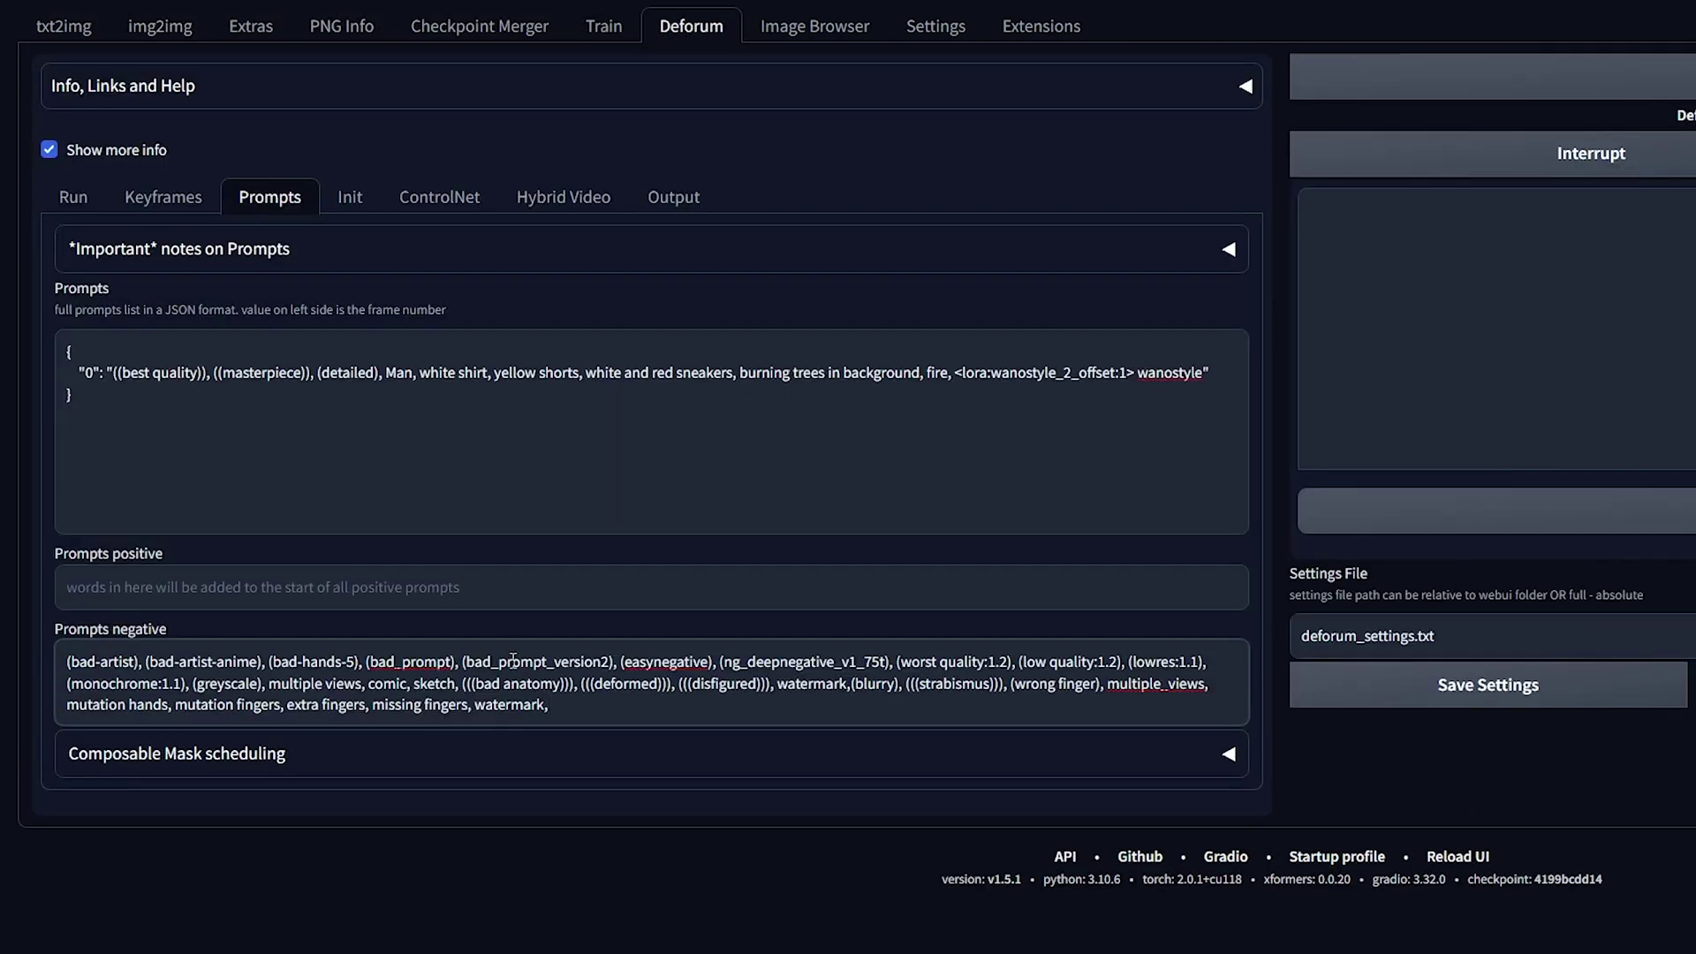
# Lower the init strength to 0 and bring up the Video Init settings.
pyautogui.click(350, 198)
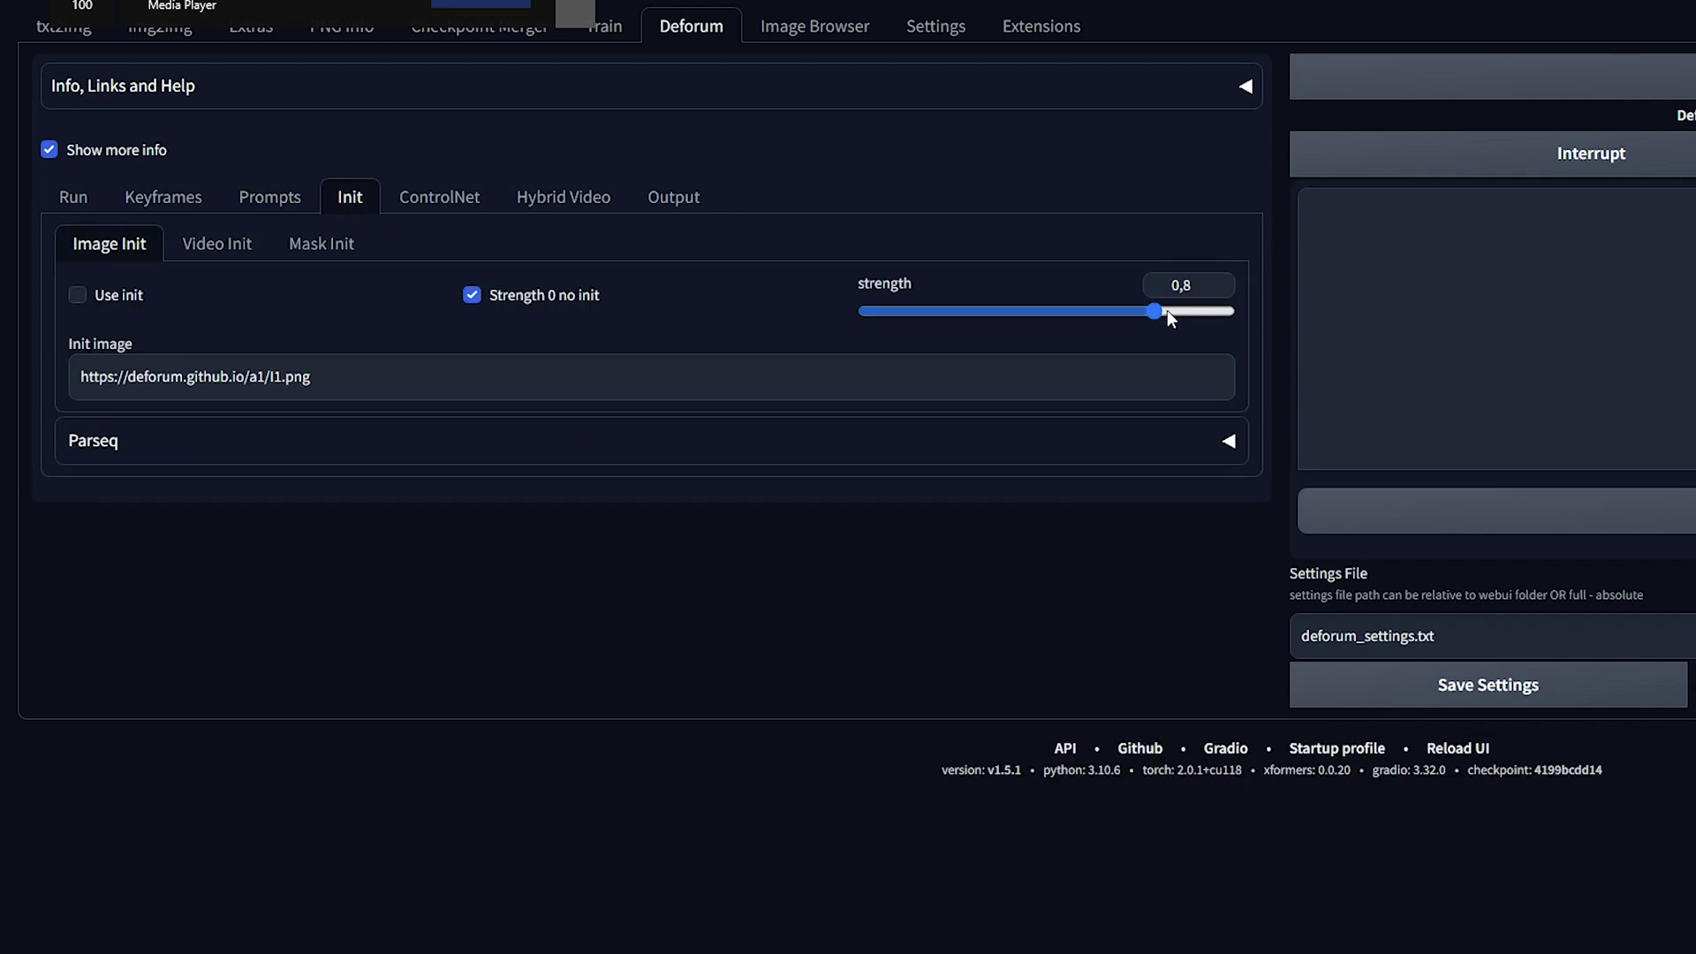
pyautogui.moveTo(1167, 310); pyautogui.dragTo(849, 308)
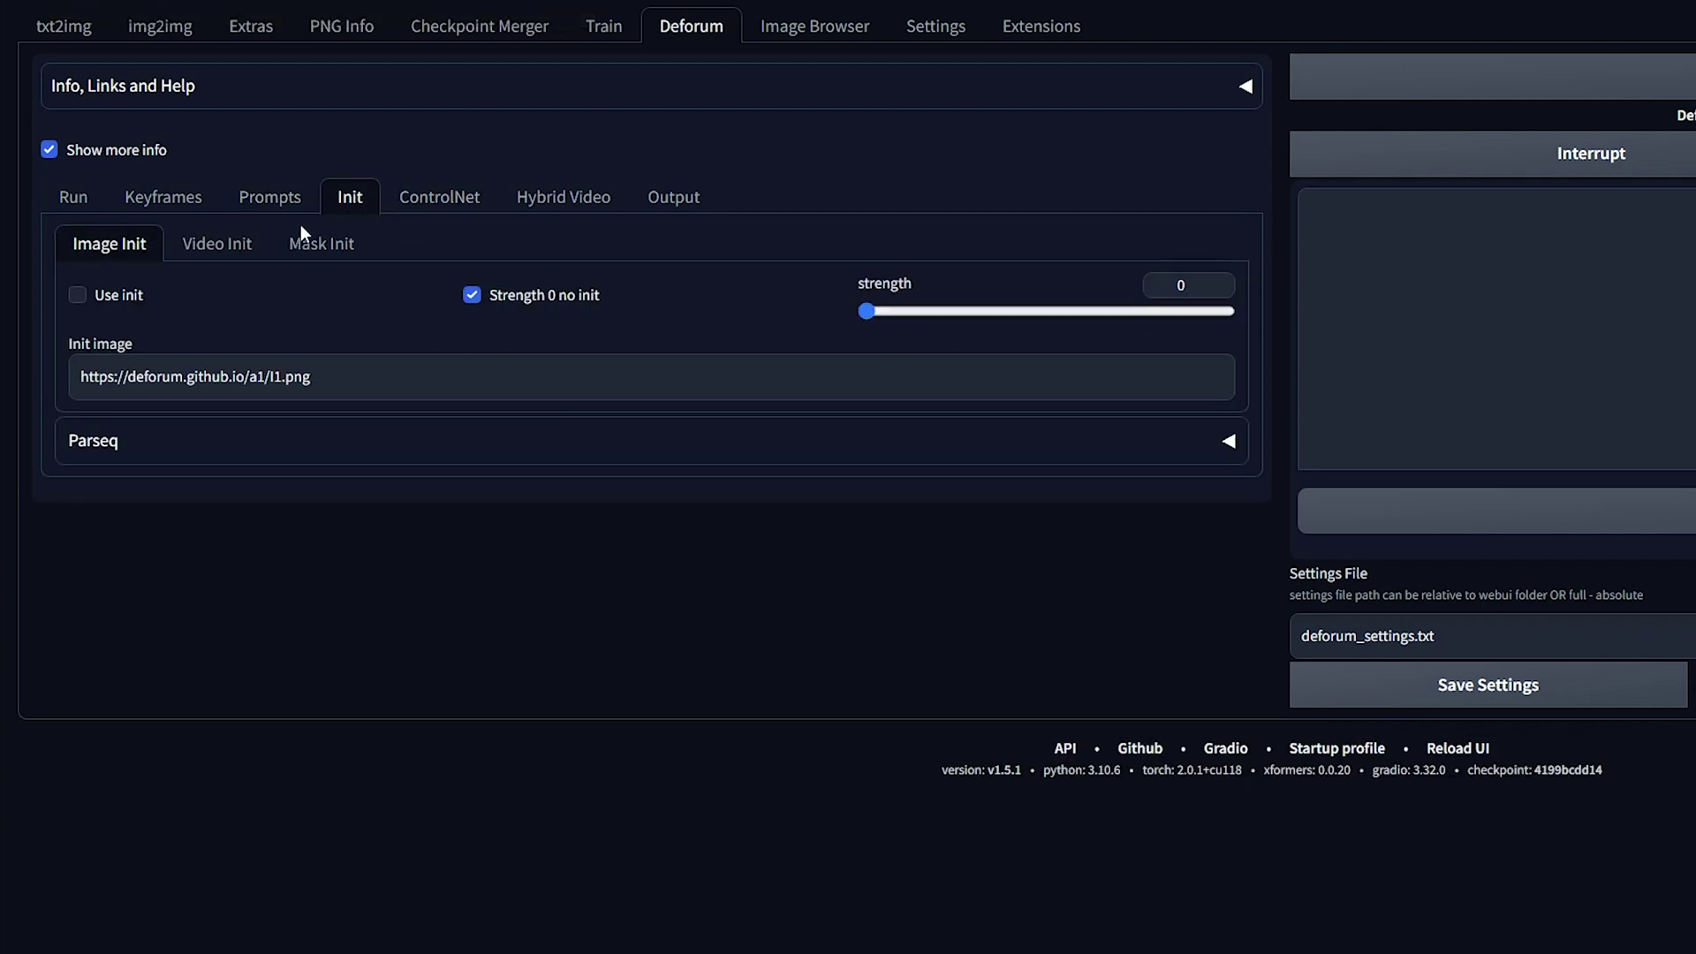
pyautogui.click(228, 247)
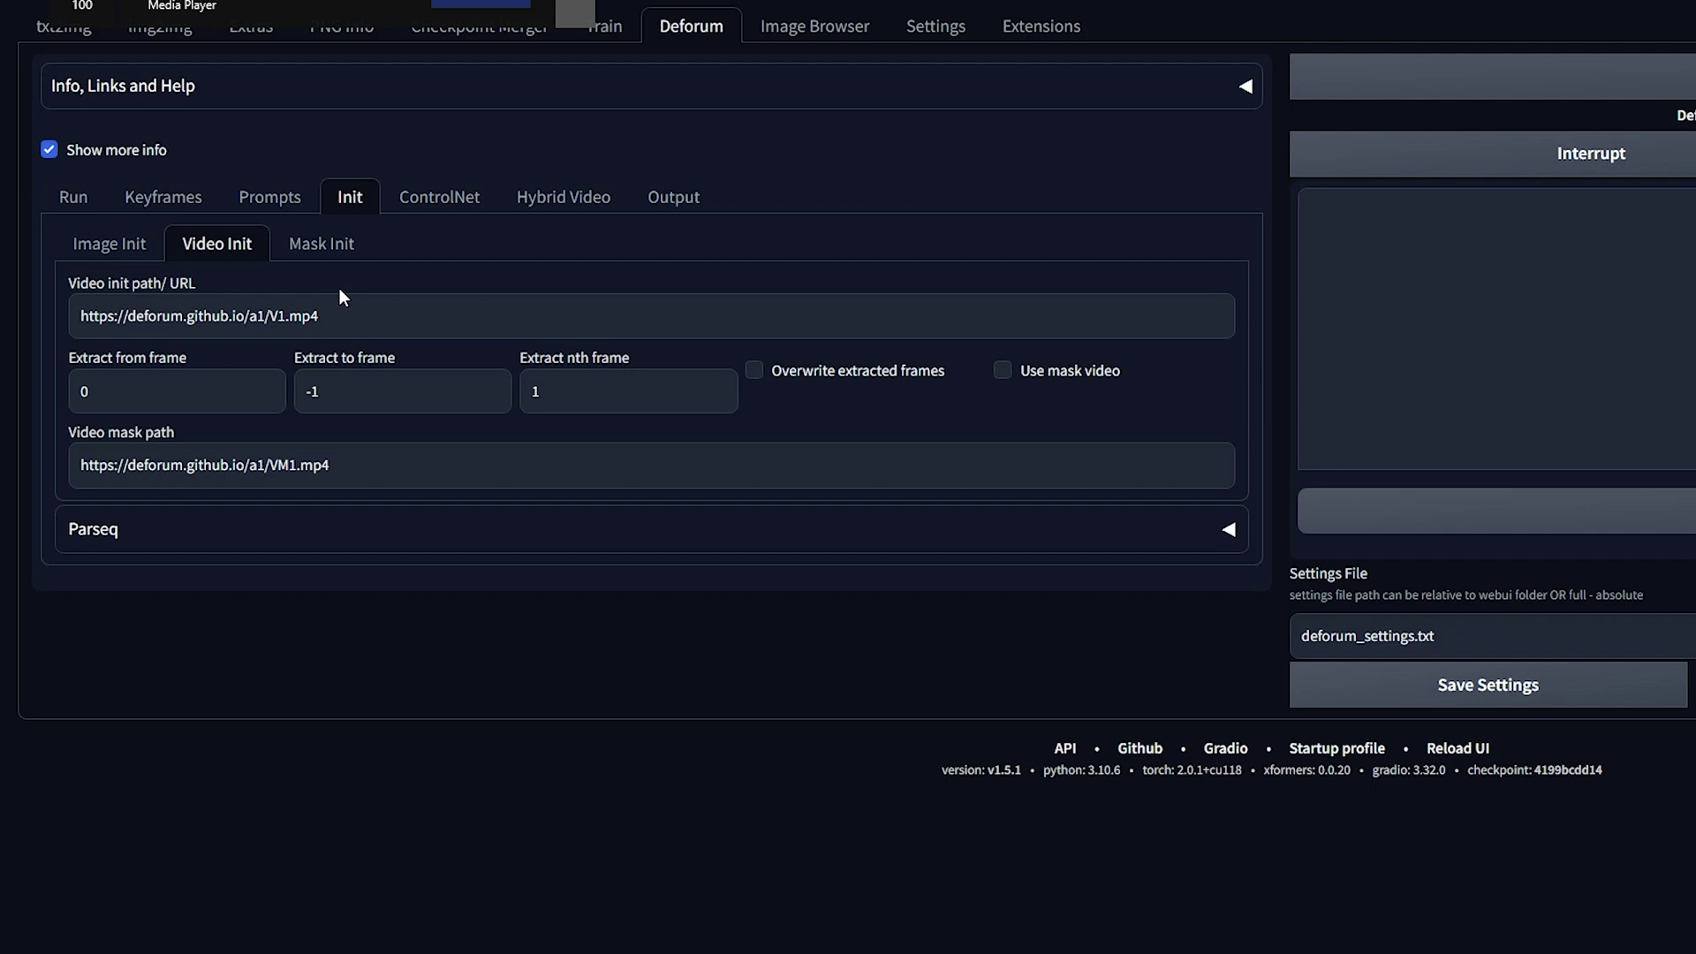
pyautogui.moveTo(358, 315); pyautogui.dragTo(62, 332)
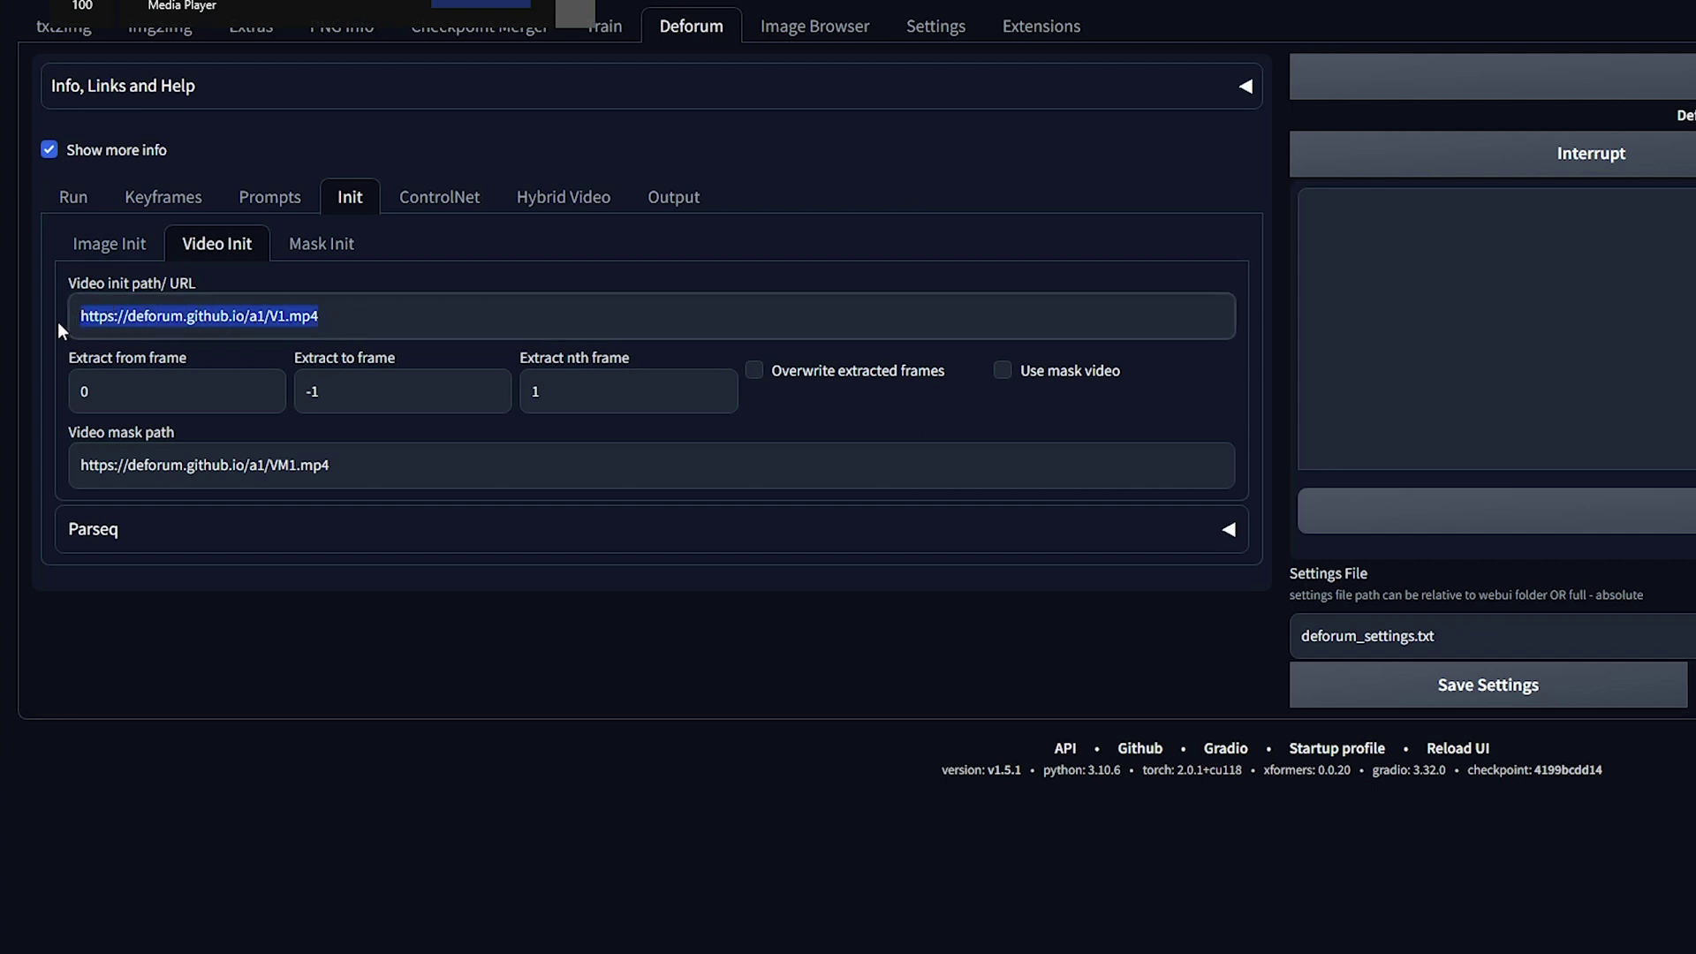
pyautogui.click(332, 317)
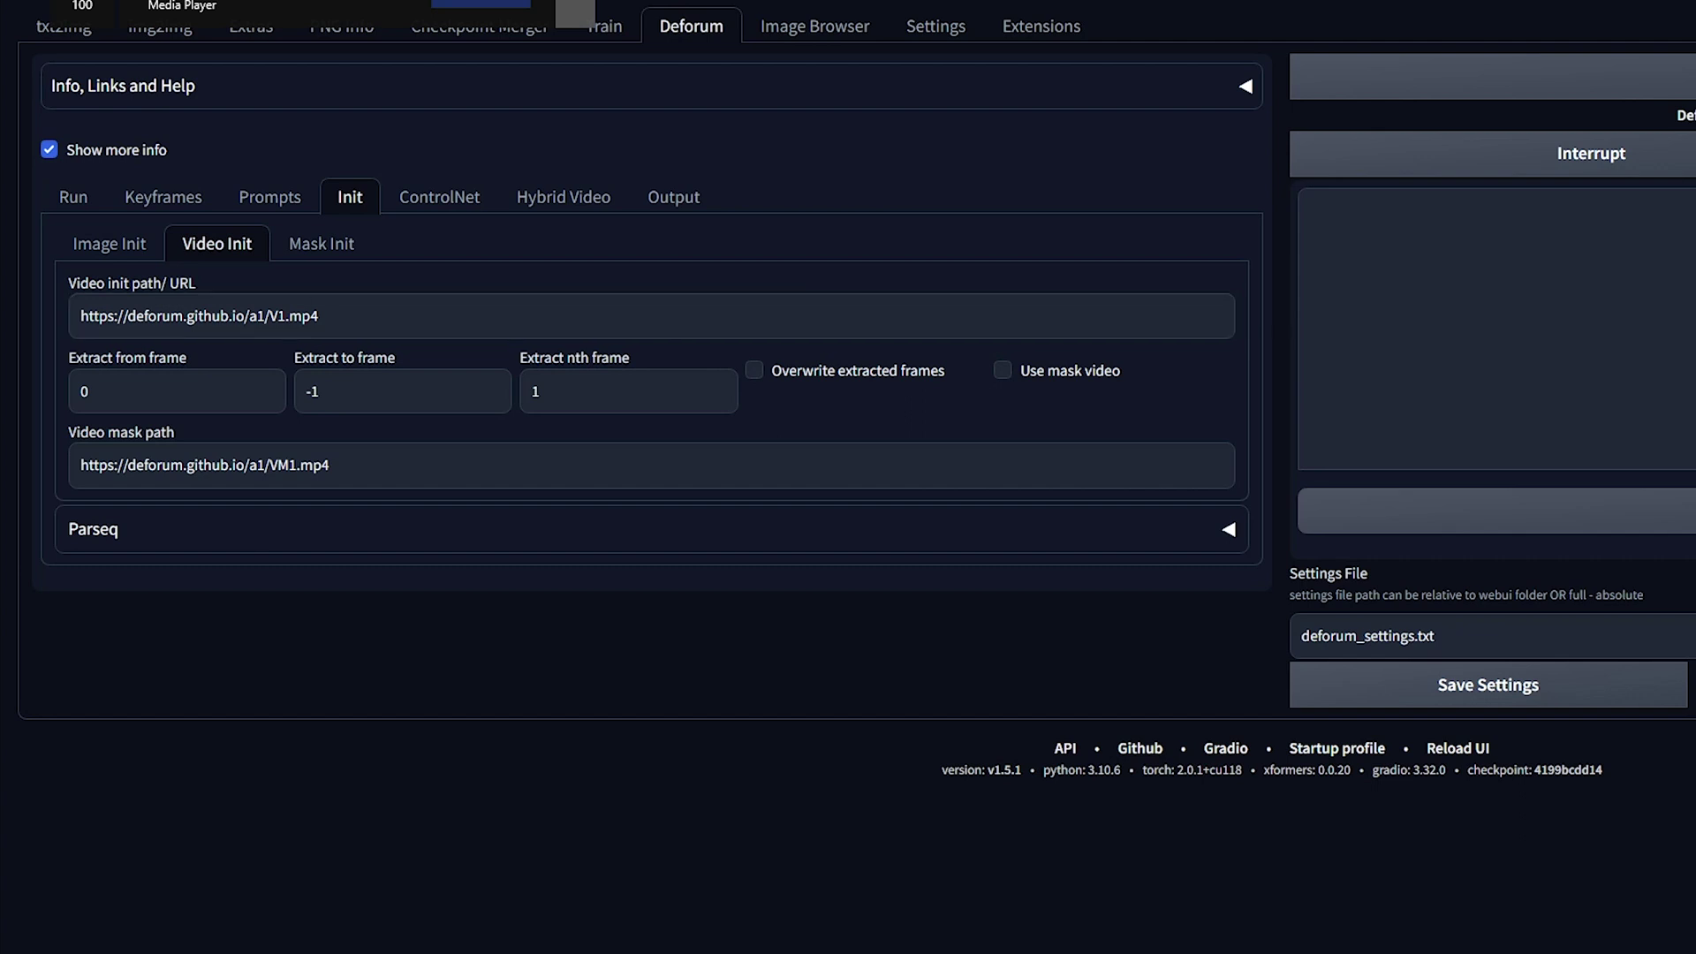
# Set the init video path to S:\Videos S\vid2vid\Vid2vid.mp4 and enable overwriting extracted frames.
pyautogui.hotkey('alt', 'Tab')
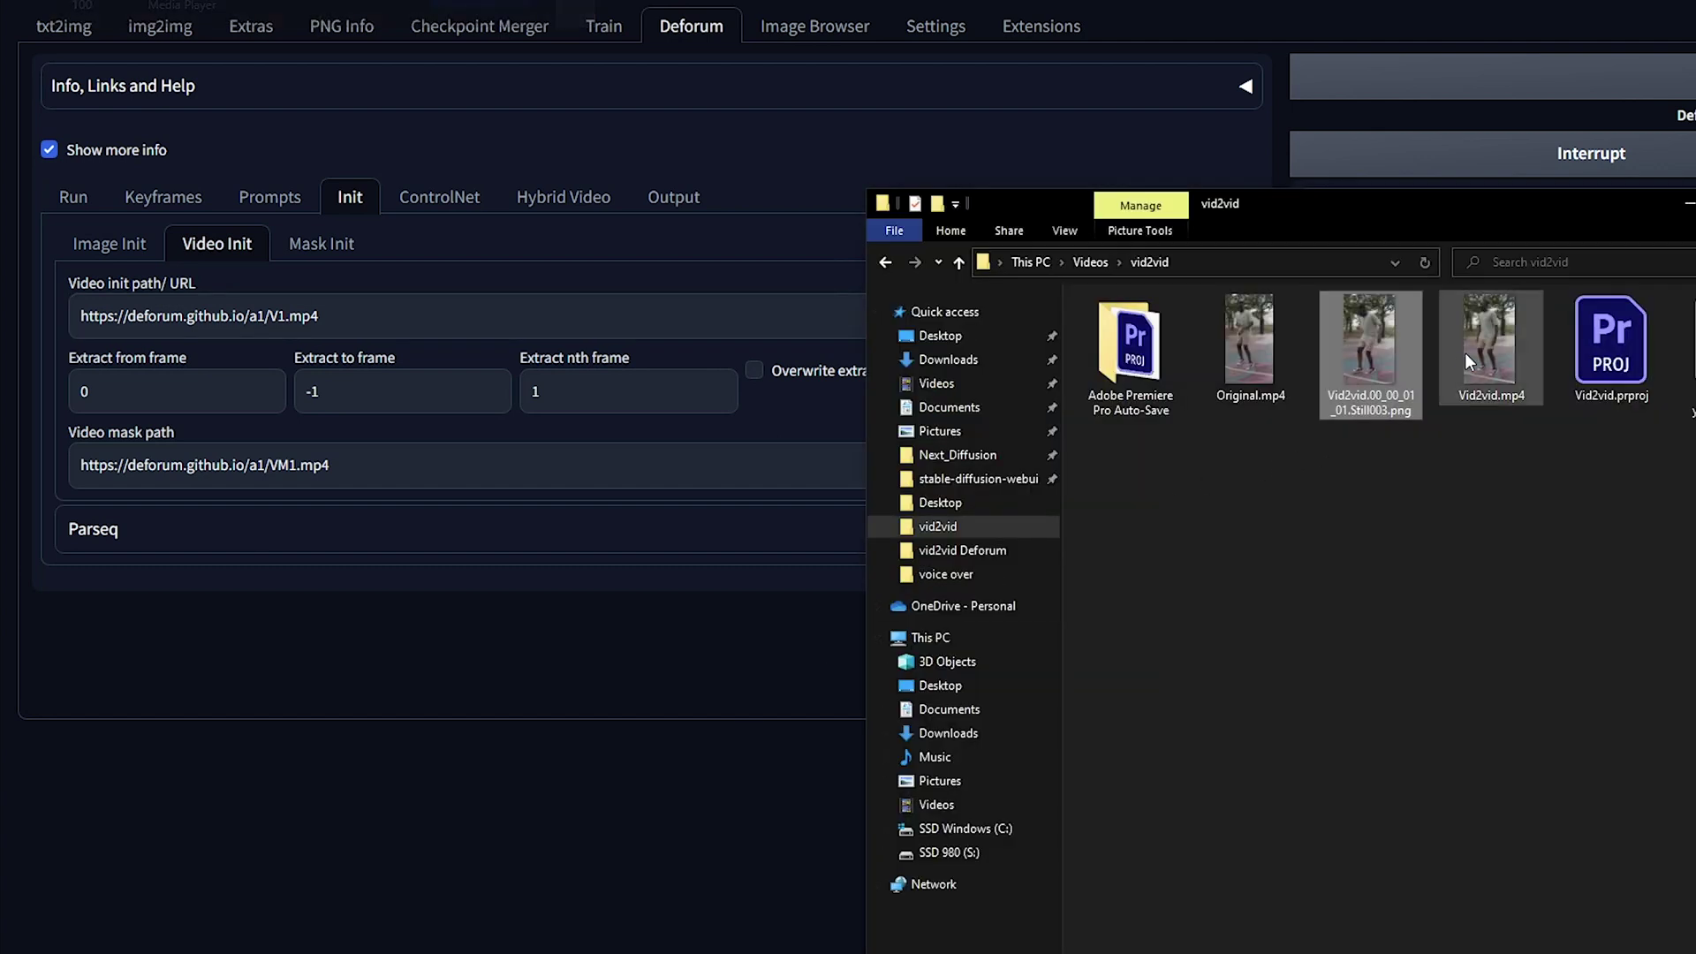
pyautogui.rightClick(1480, 348)
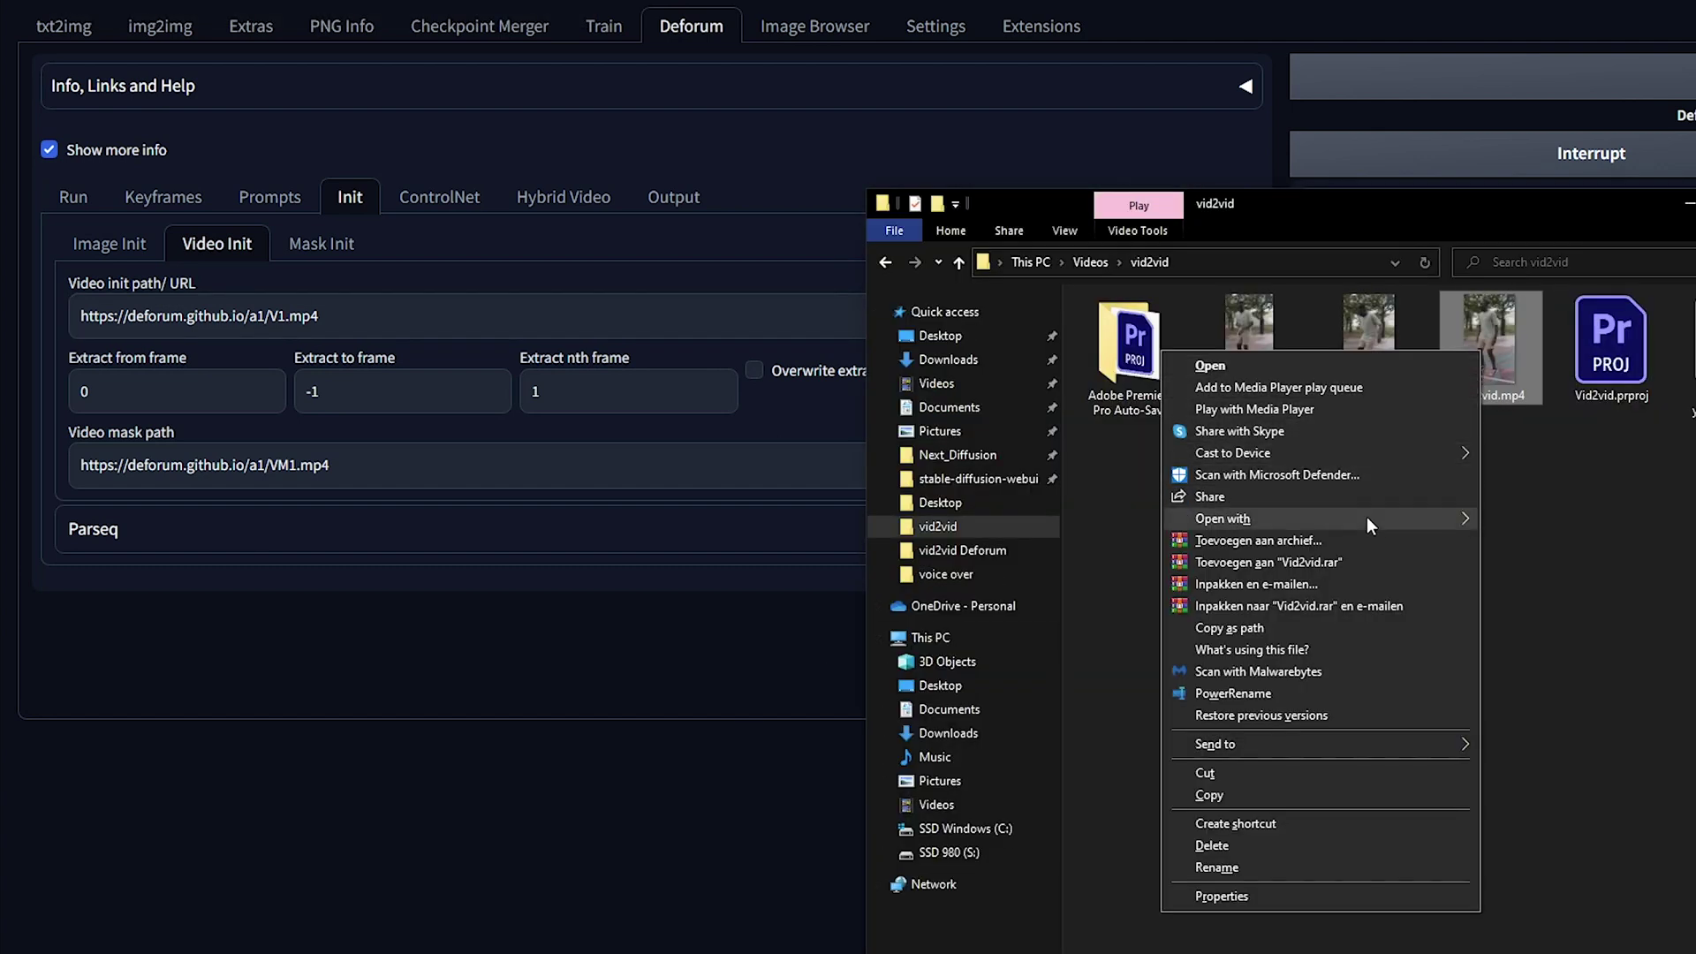
pyautogui.click(1328, 629)
pyautogui.tripleClick(394, 312)
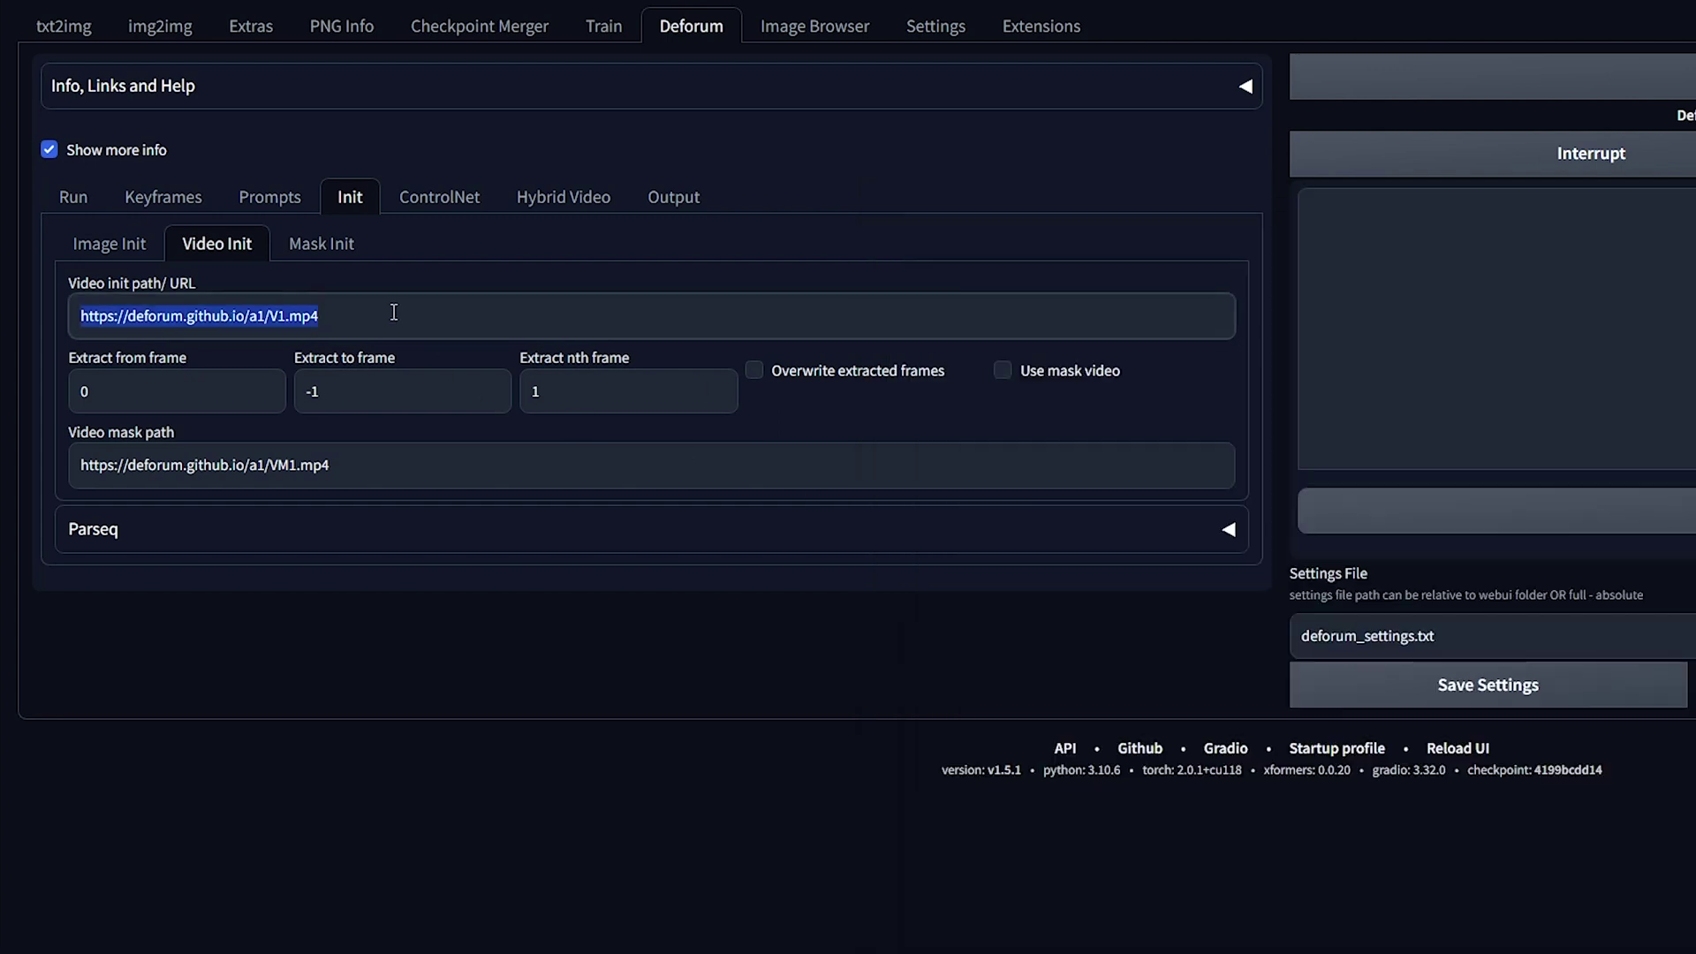
pyautogui.hotkey('ctrl', 'v')
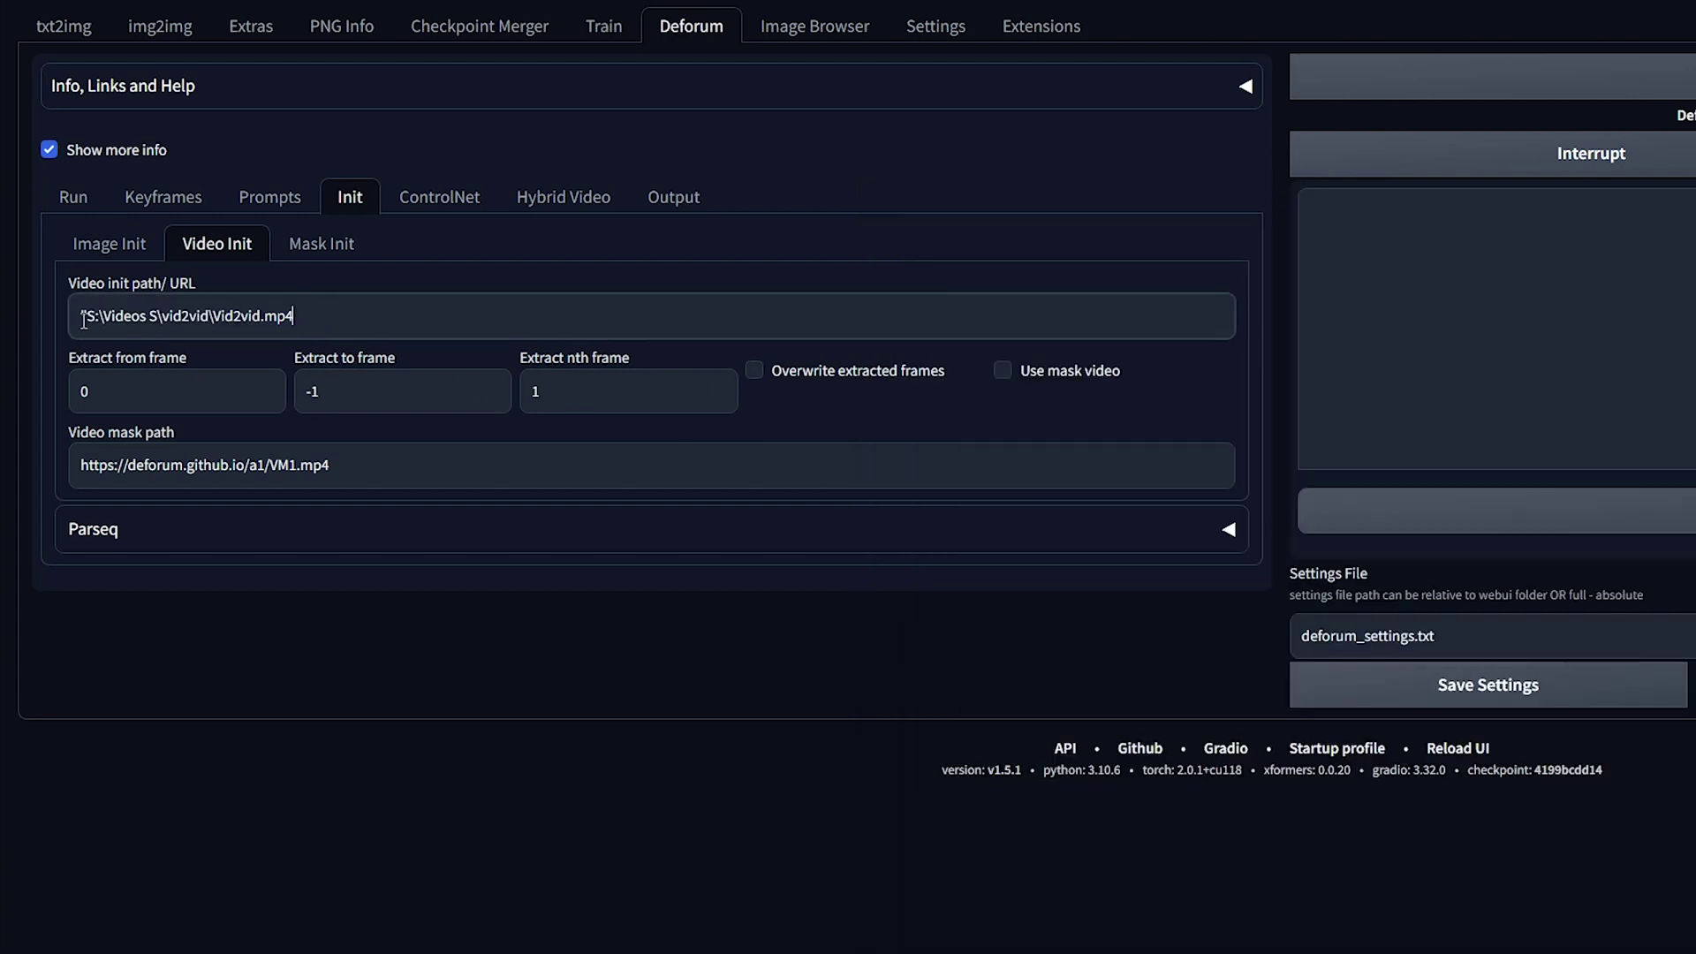
pyautogui.press('BackSpace')
pyautogui.moveTo(334, 316); pyautogui.dragTo(68, 329)
pyautogui.hotkey('ctrl', 'c')
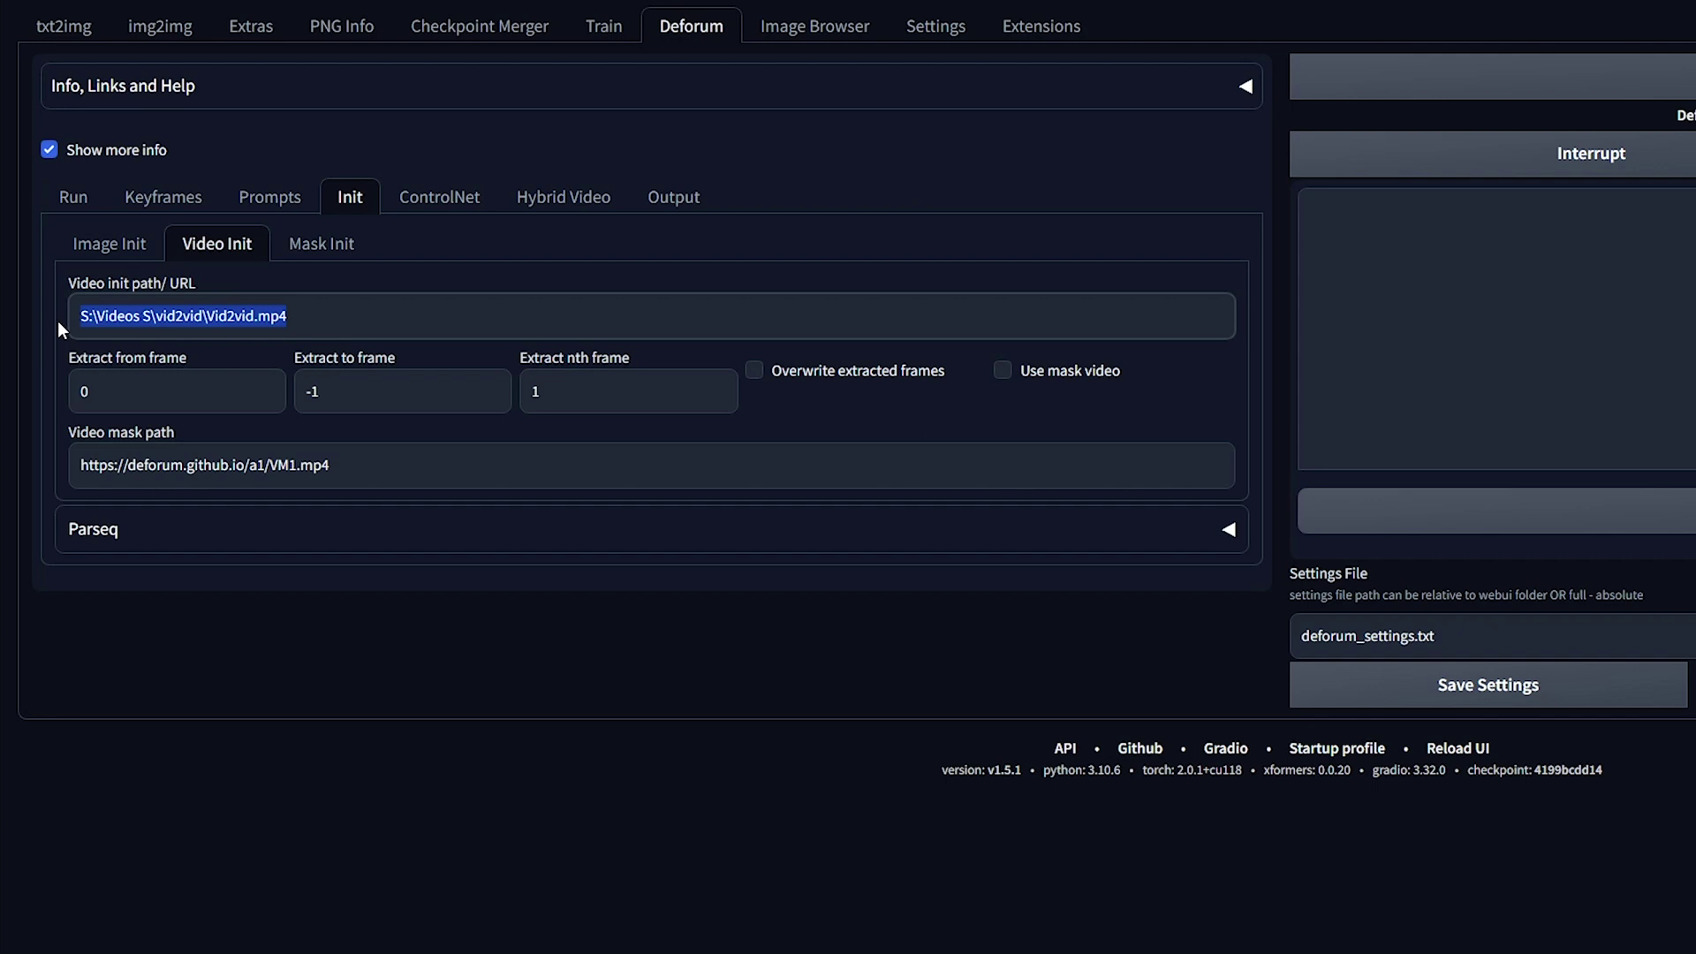
pyautogui.click(354, 315)
pyautogui.click(755, 371)
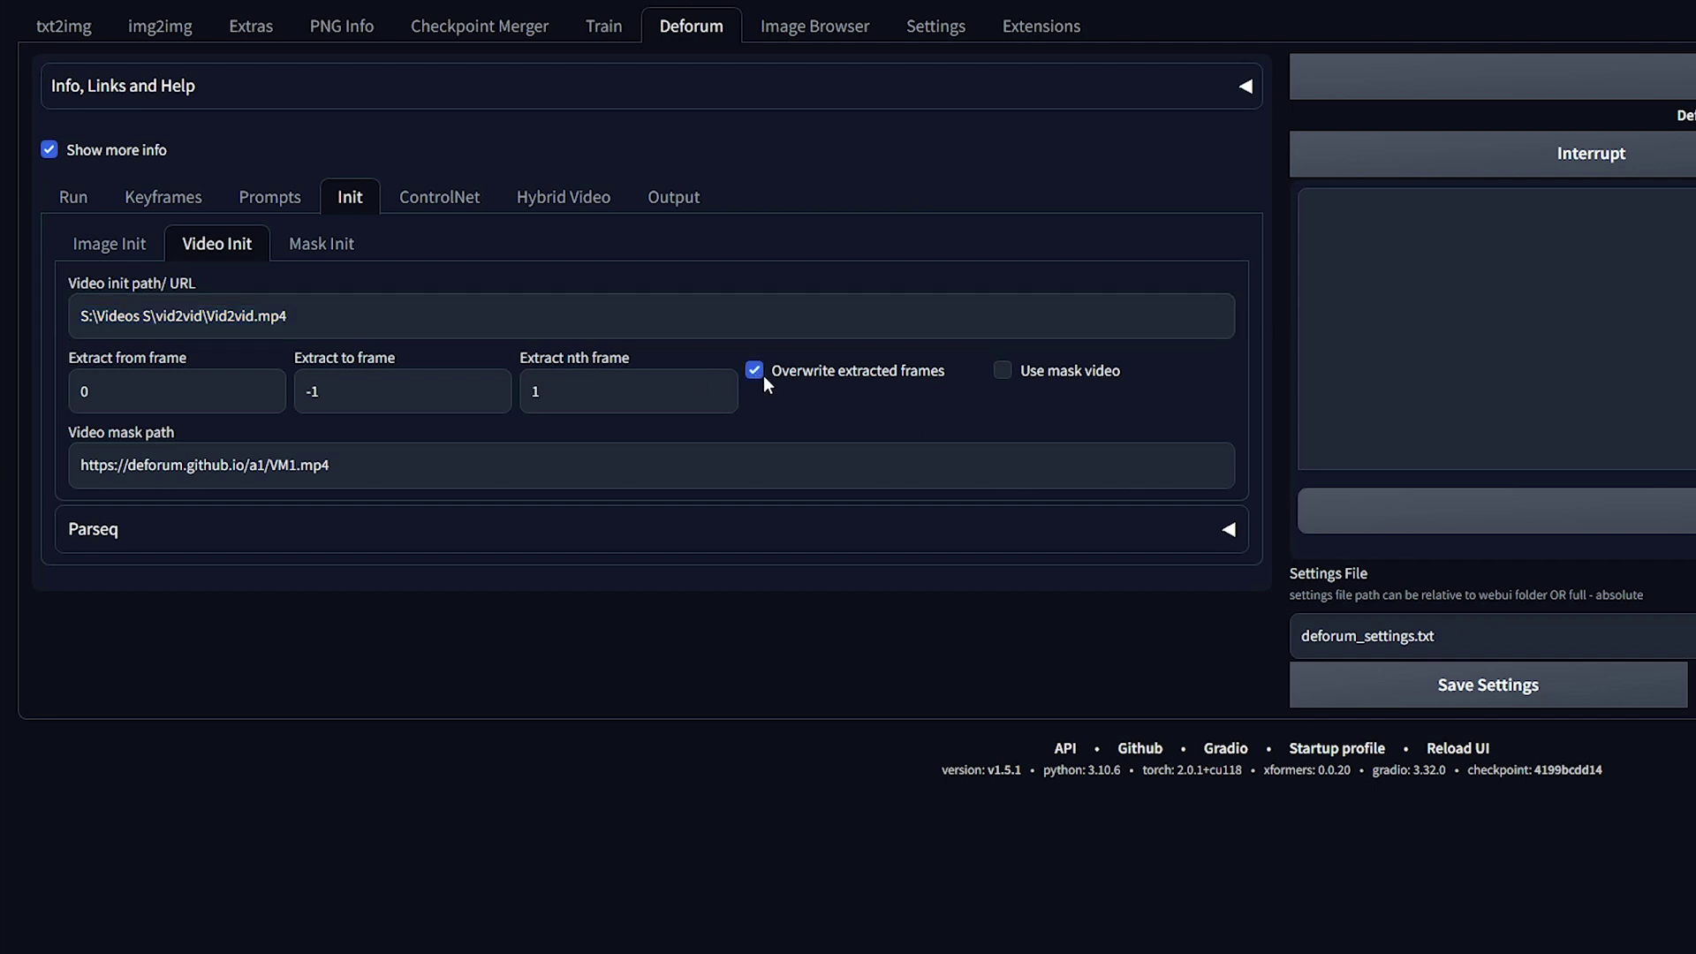
# Enable ControlNet unit 1 with Pixel Perfect, tile model, weight 1.5, Vid2vid.mp4 input, ControlNet prioritised.
pyautogui.click(439, 205)
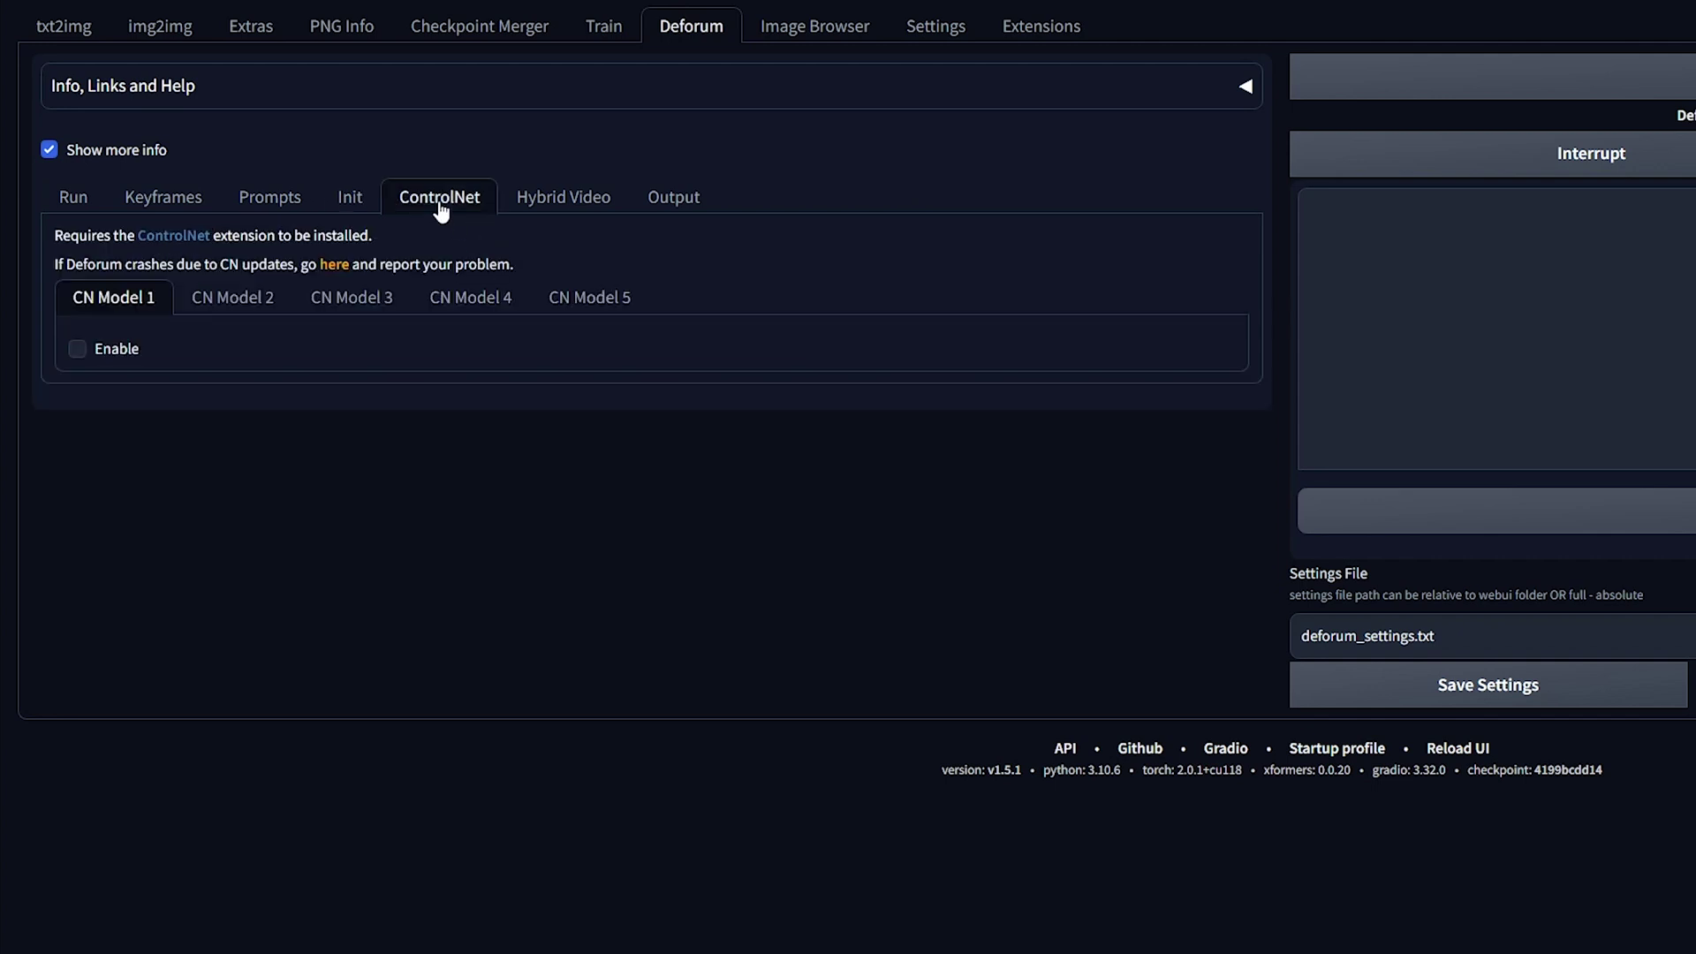
pyautogui.click(96, 349)
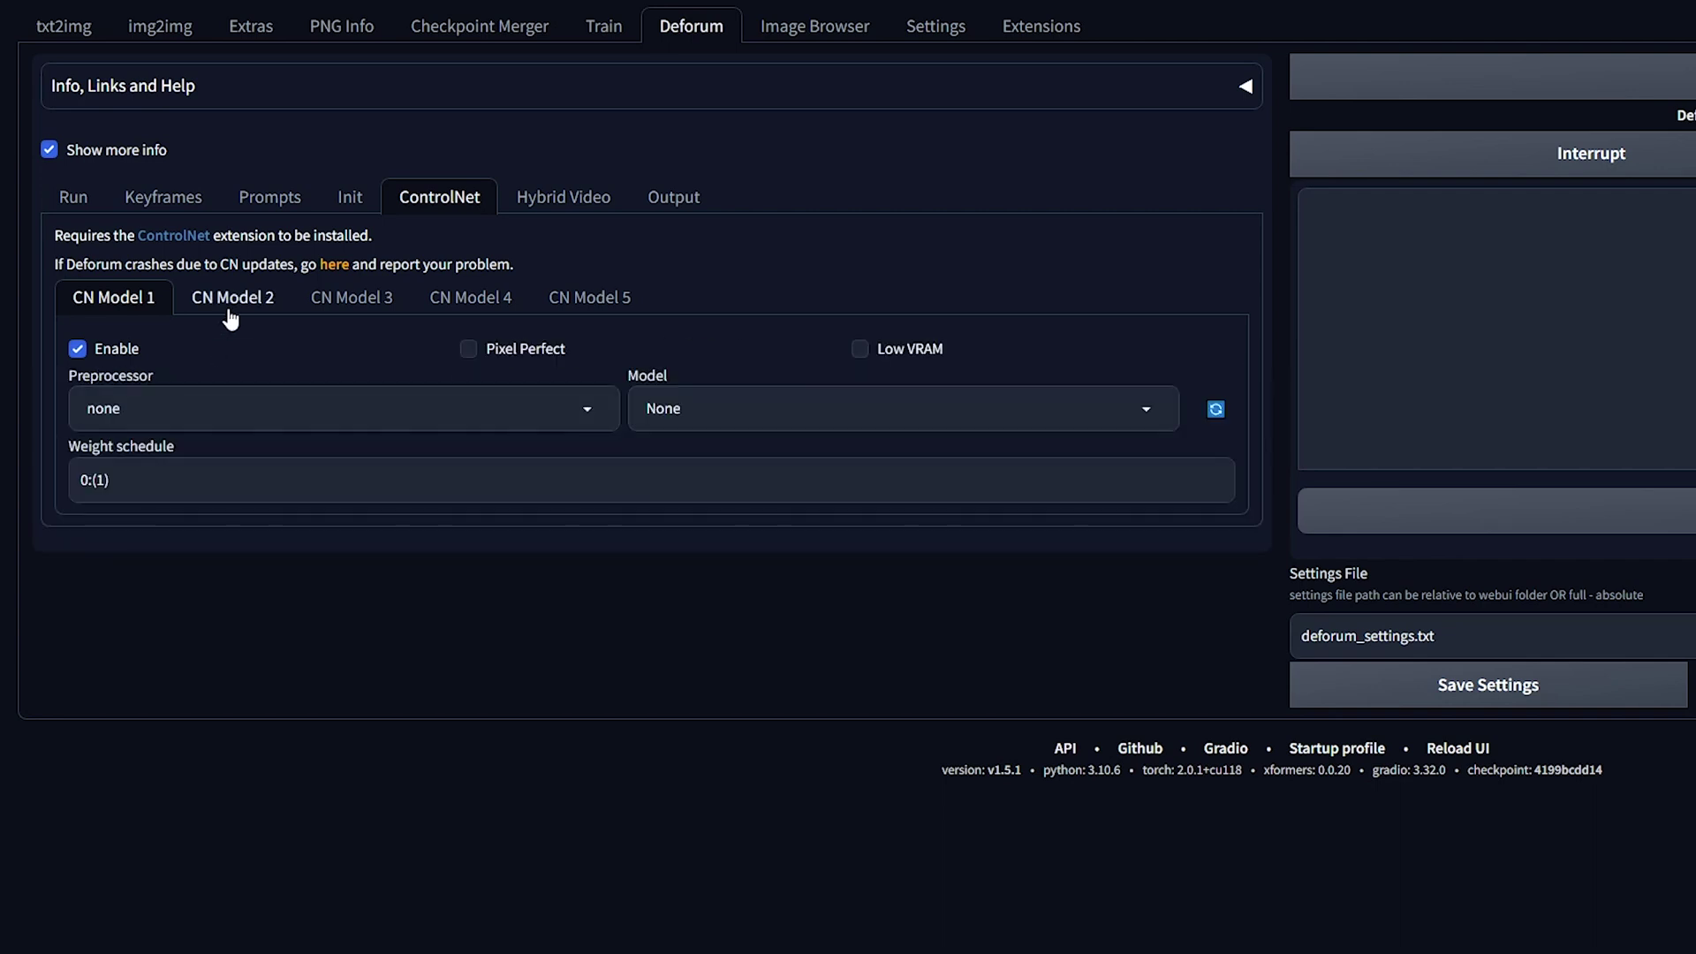
pyautogui.click(370, 348)
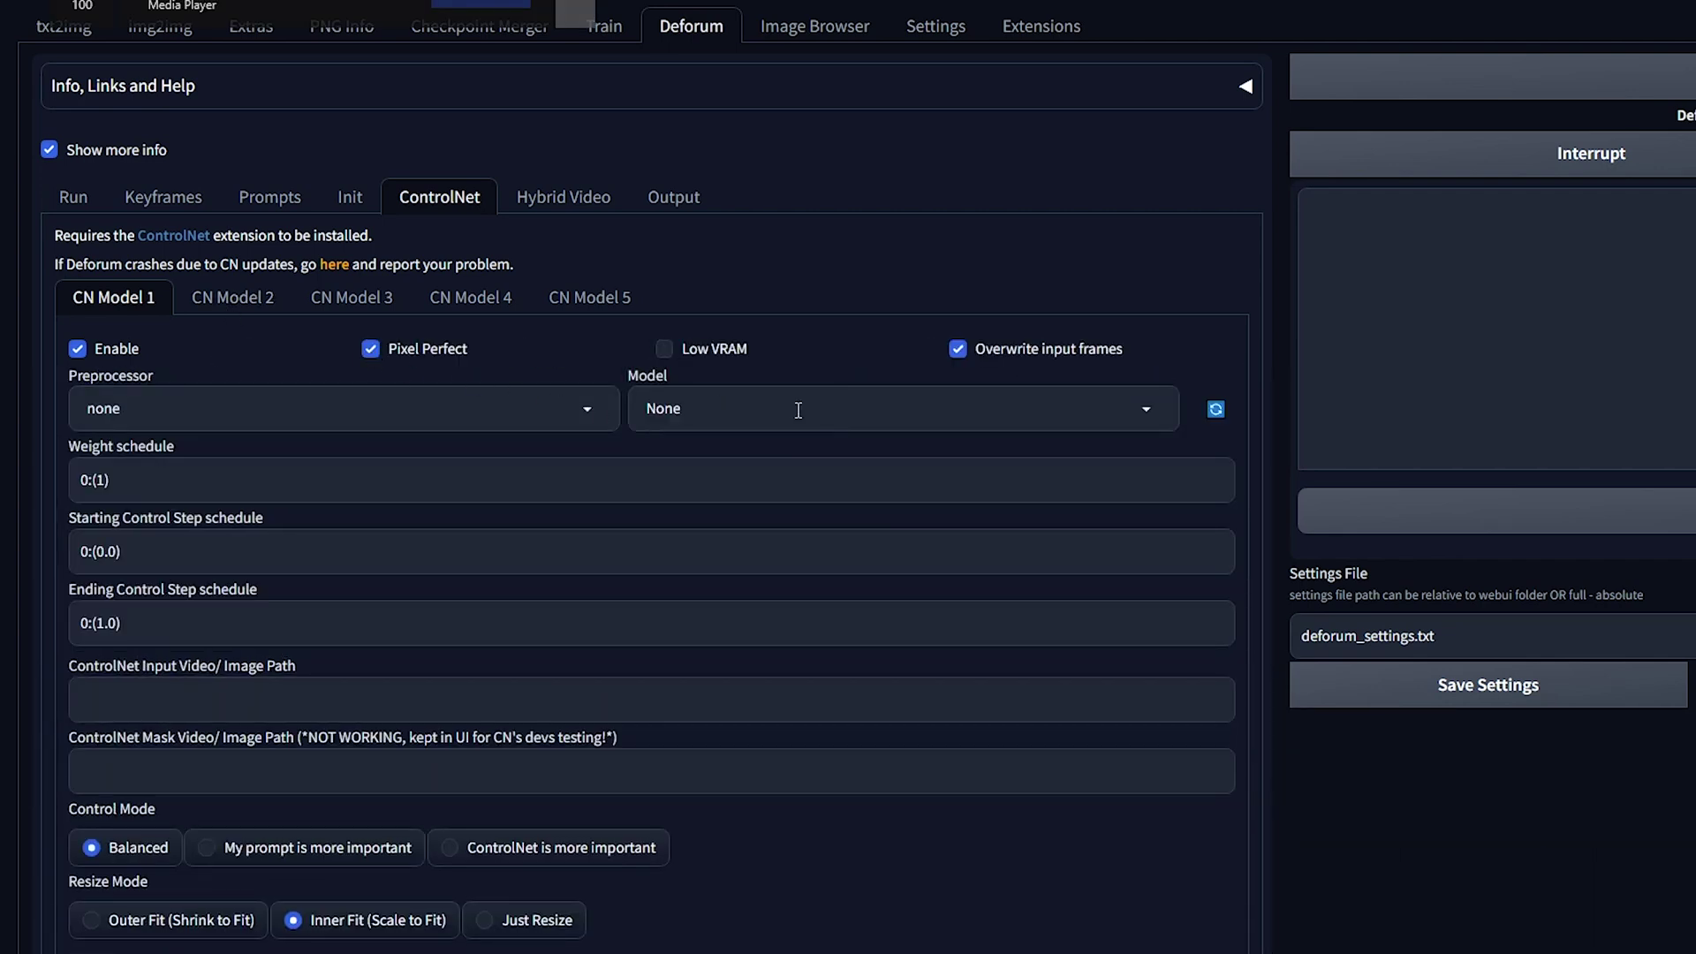
pyautogui.click(883, 408)
pyautogui.click(803, 484)
pyautogui.click(128, 496)
pyautogui.press('Left')
pyautogui.write('.5')
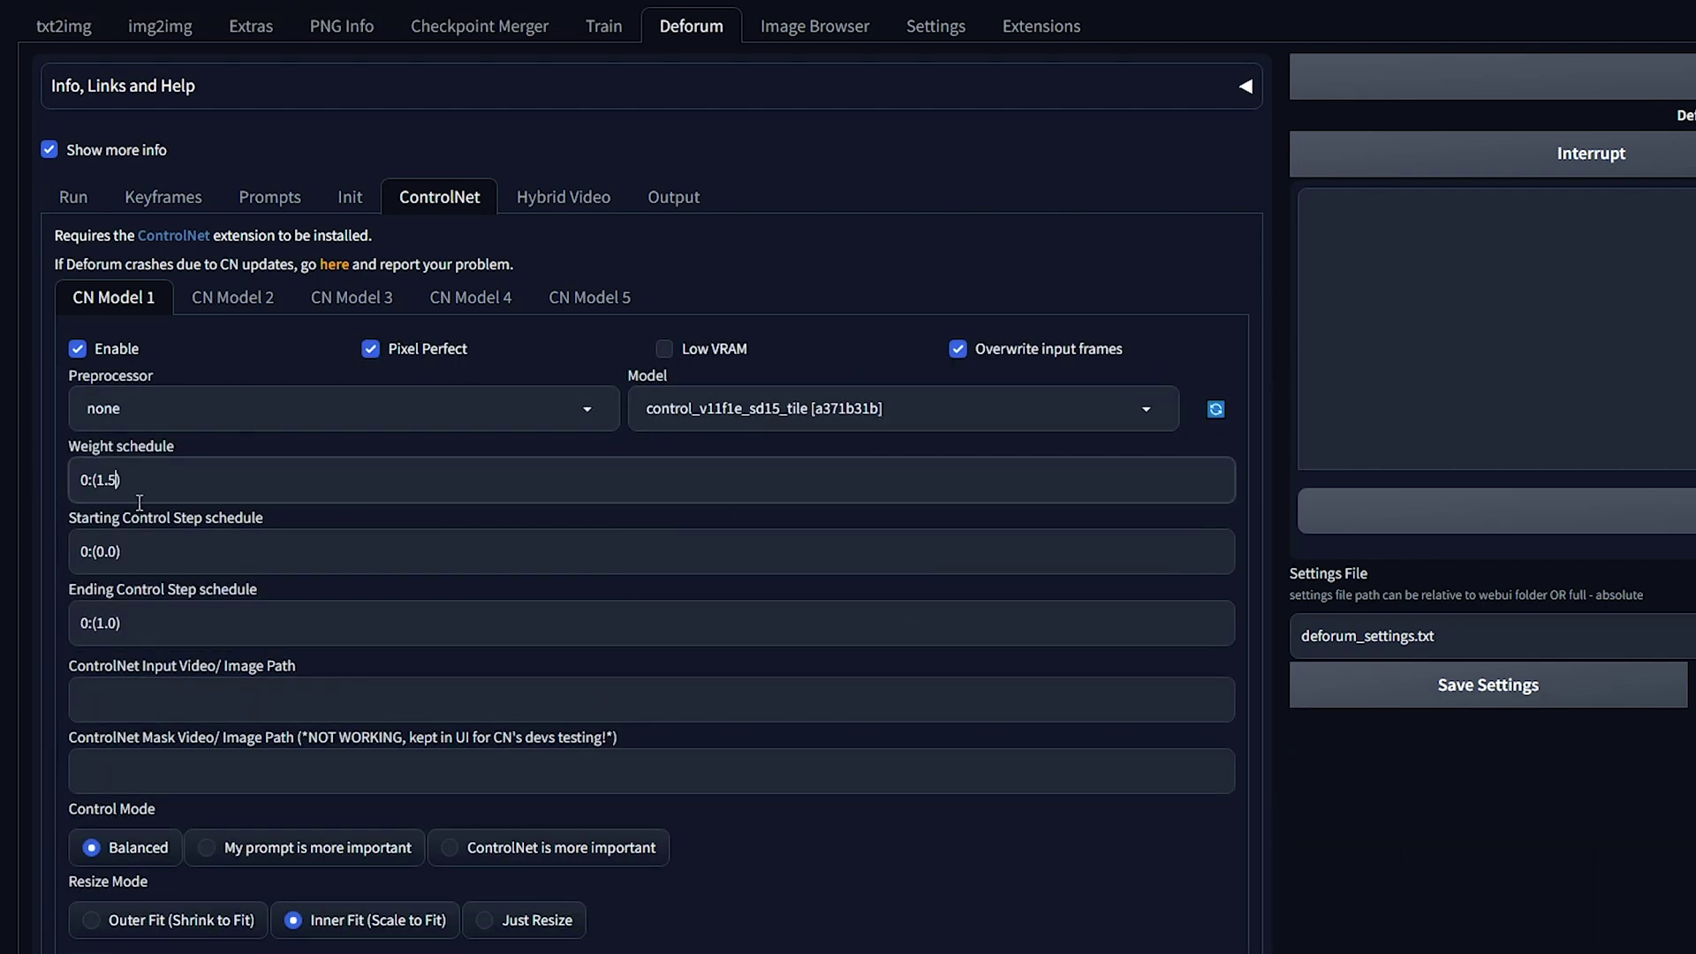
pyautogui.click(574, 697)
pyautogui.hotkey('ctrl', 'v')
pyautogui.click(450, 848)
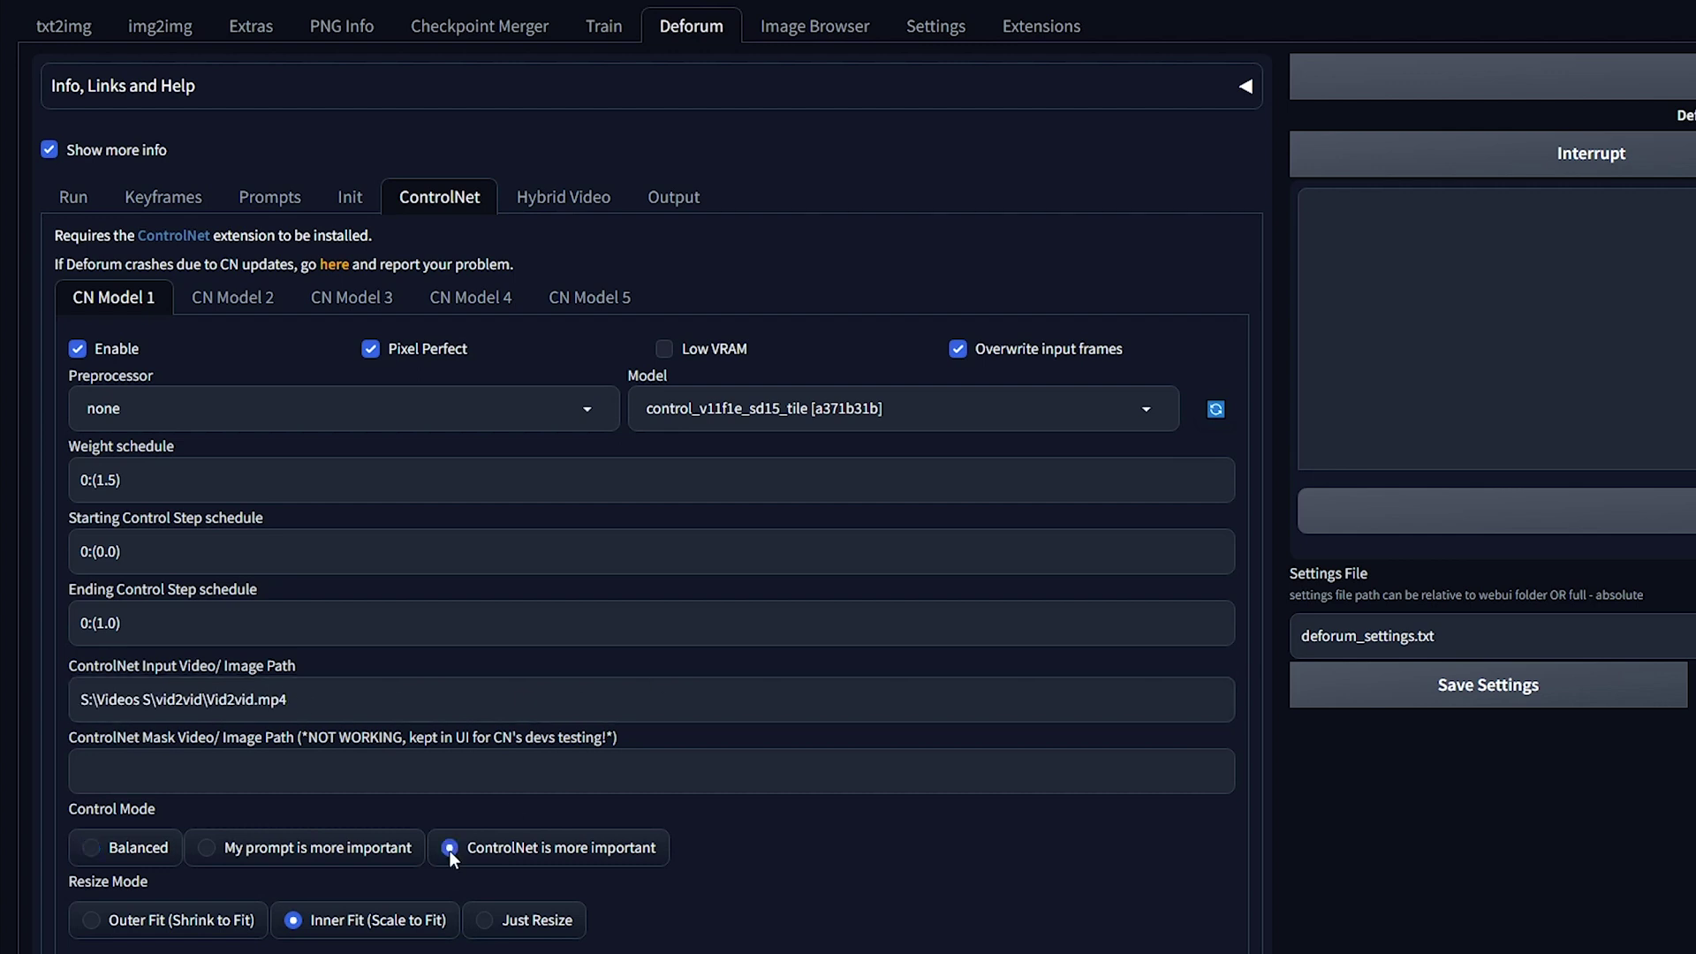
# Enable unit 2 with openpose preprocessor, control_v11p_sd15_openpose model, Vid2vid.mp4 input, ControlNet prioritised.
pyautogui.click(240, 305)
pyautogui.click(114, 351)
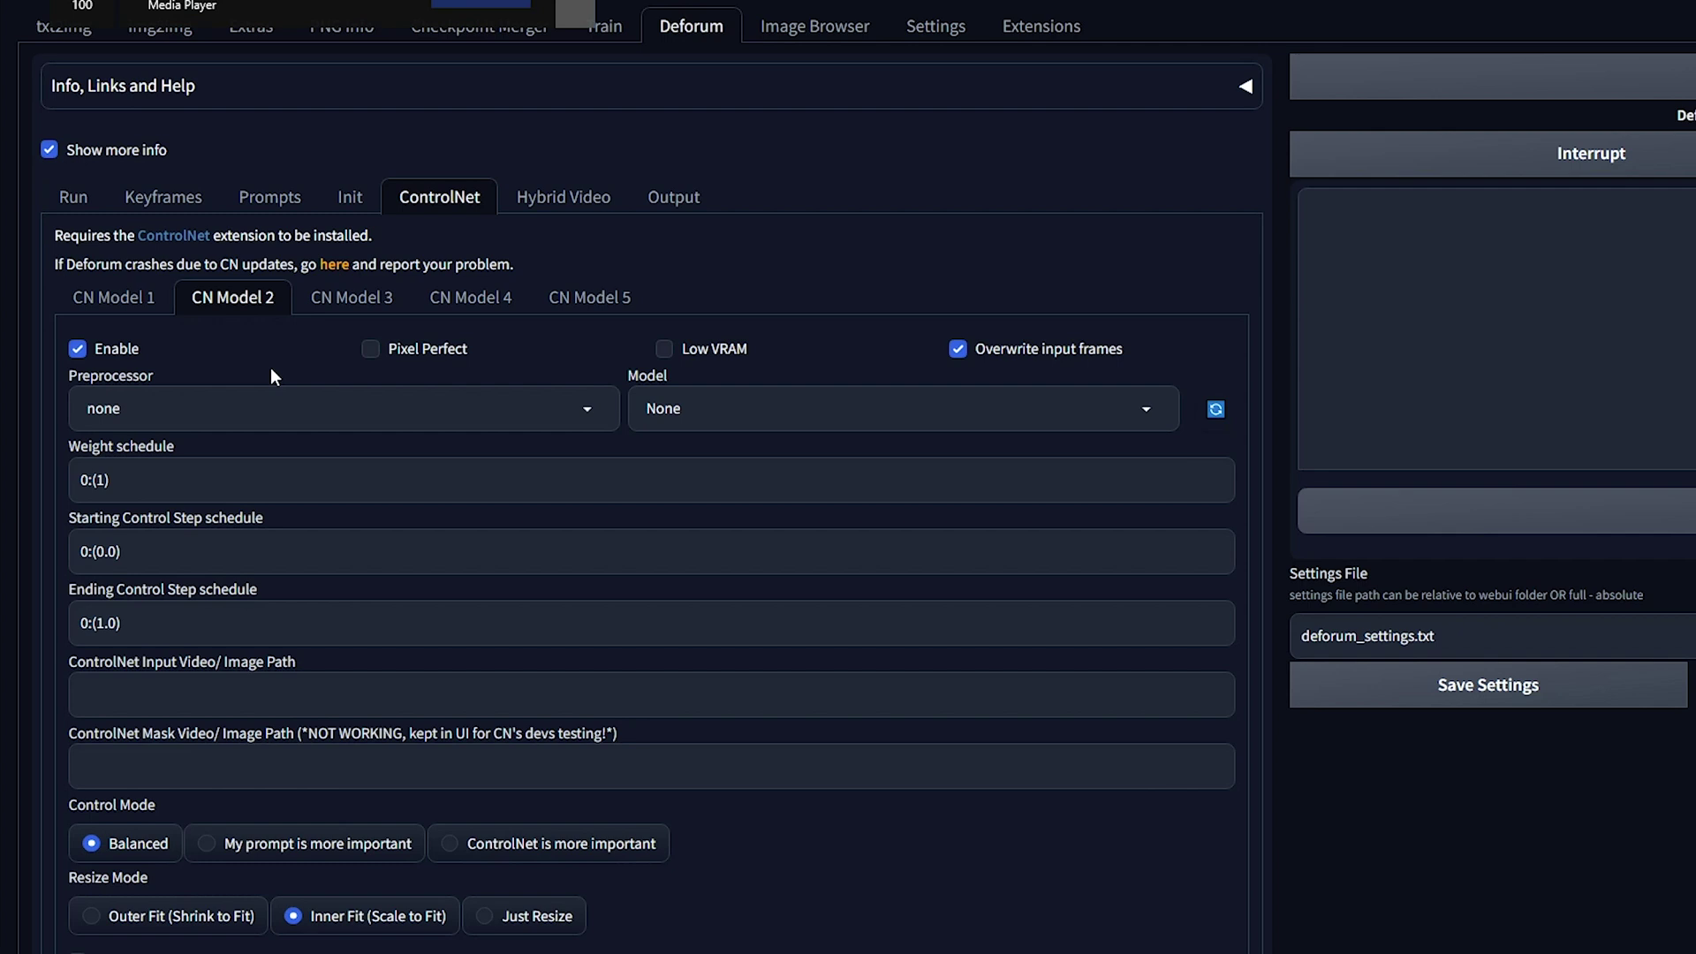
pyautogui.click(265, 408)
pyautogui.write('openpose')
pyautogui.click(250, 438)
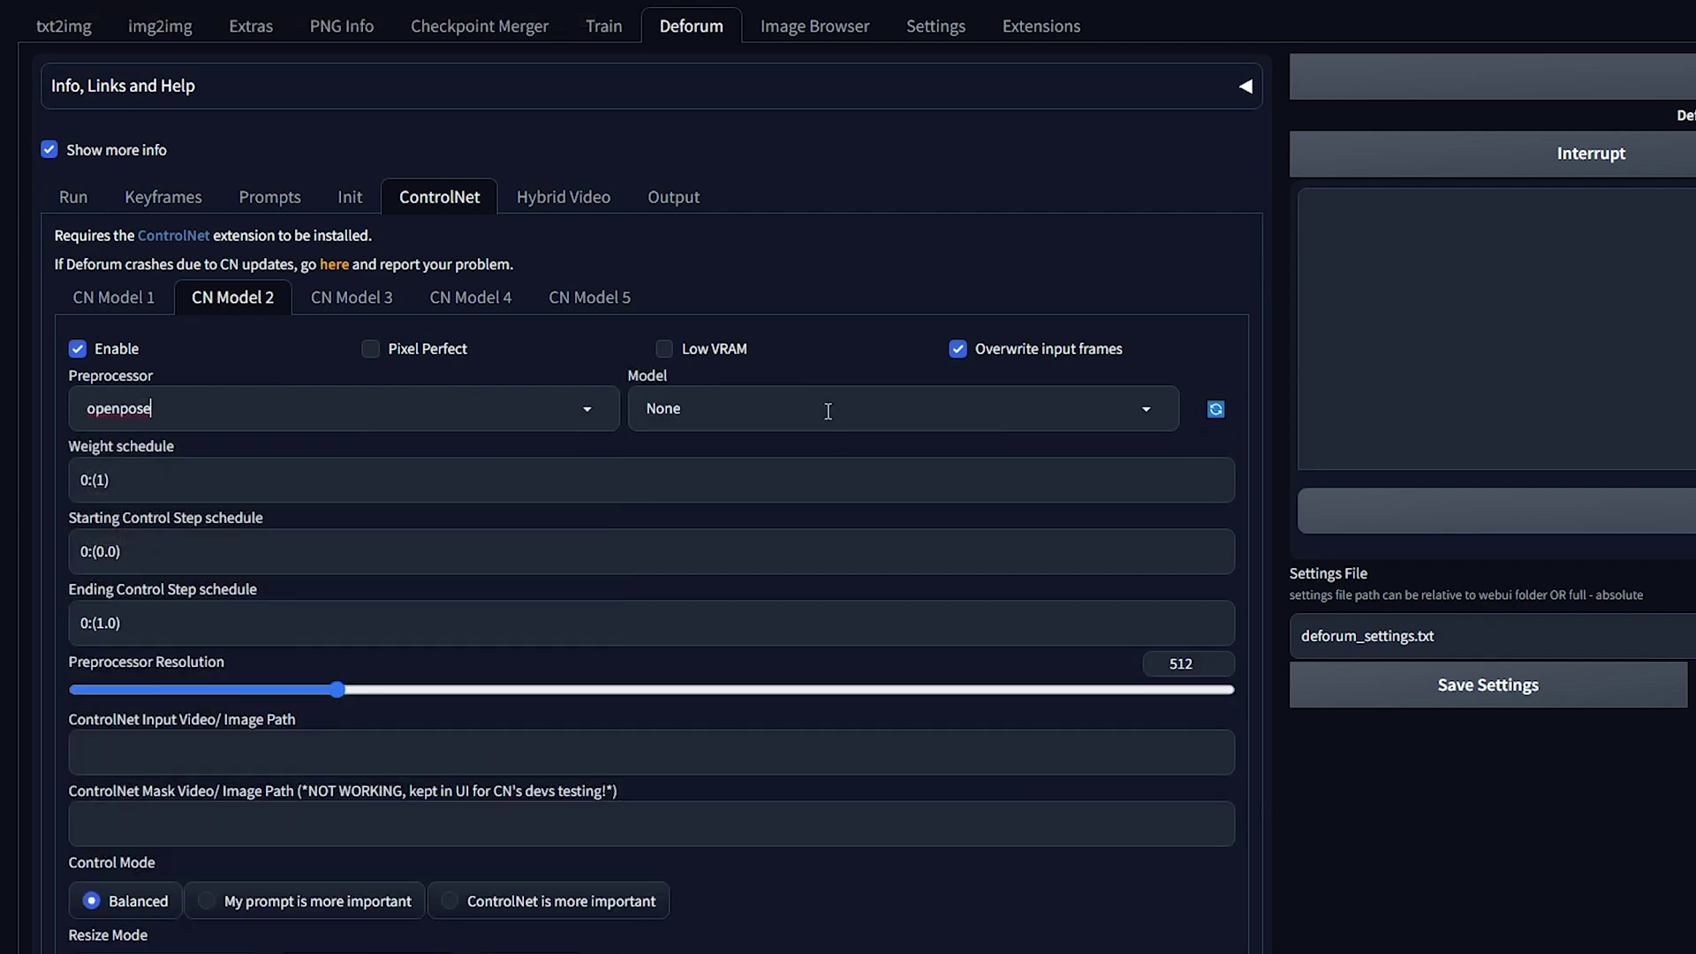
pyautogui.click(828, 411)
pyautogui.click(778, 532)
pyautogui.click(203, 751)
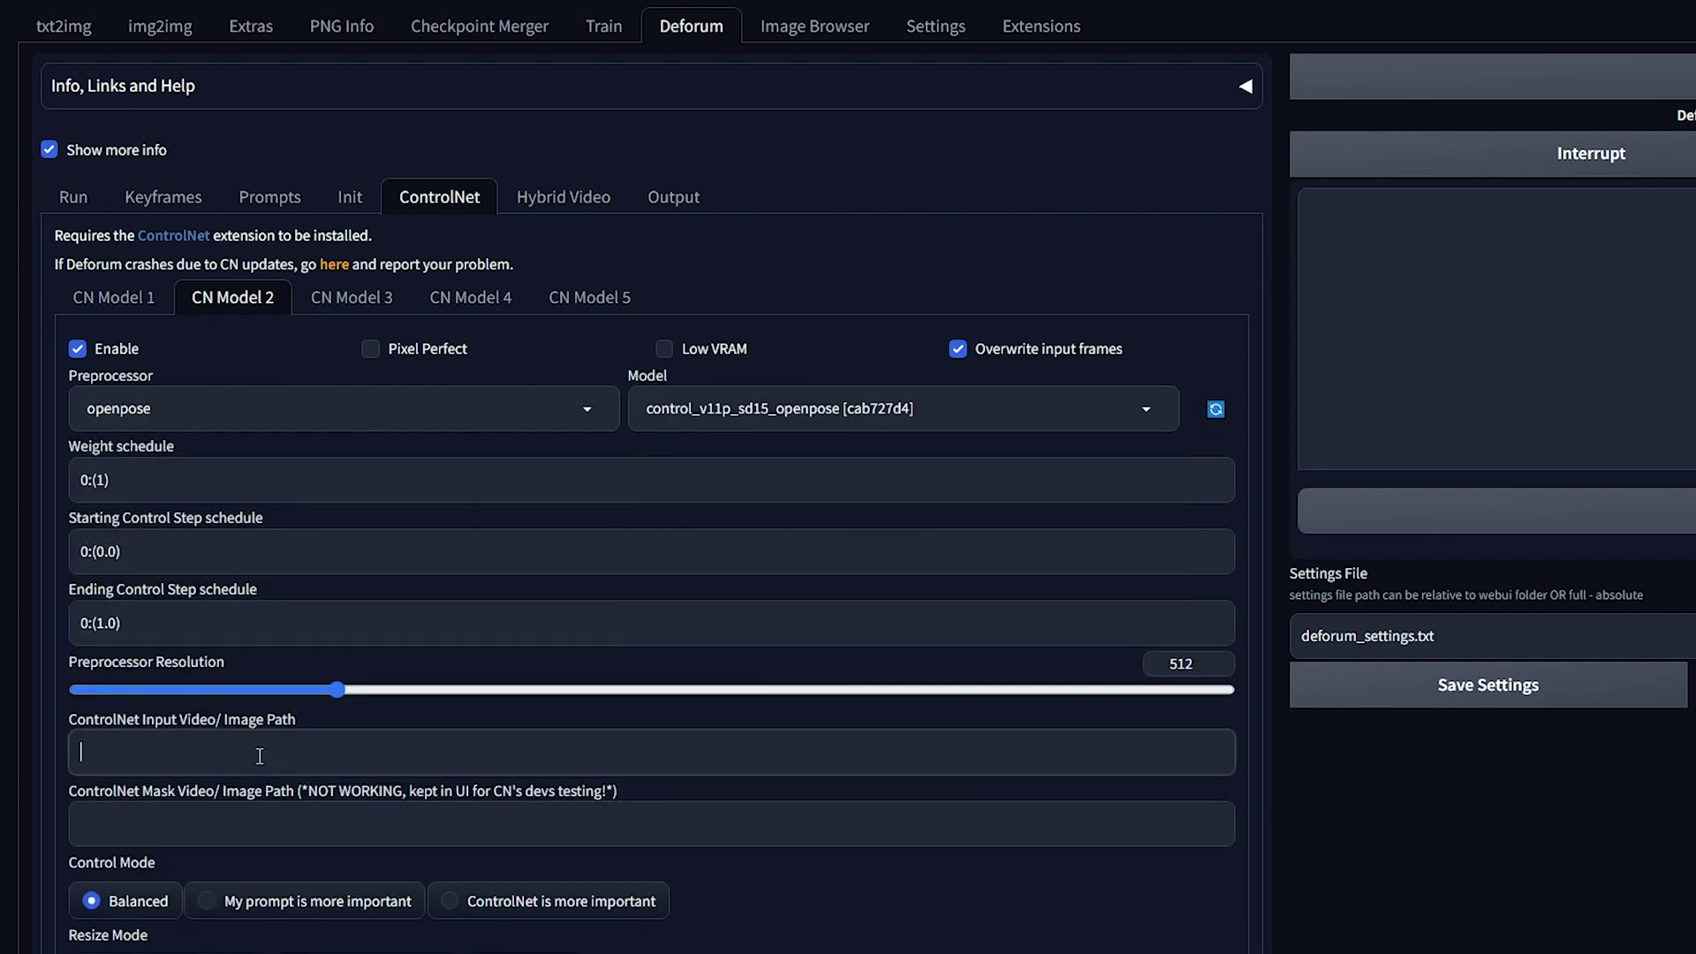
pyautogui.write('S:\\Videos S\\vid2vid\\Vid2vid.mp4')
pyautogui.click(450, 900)
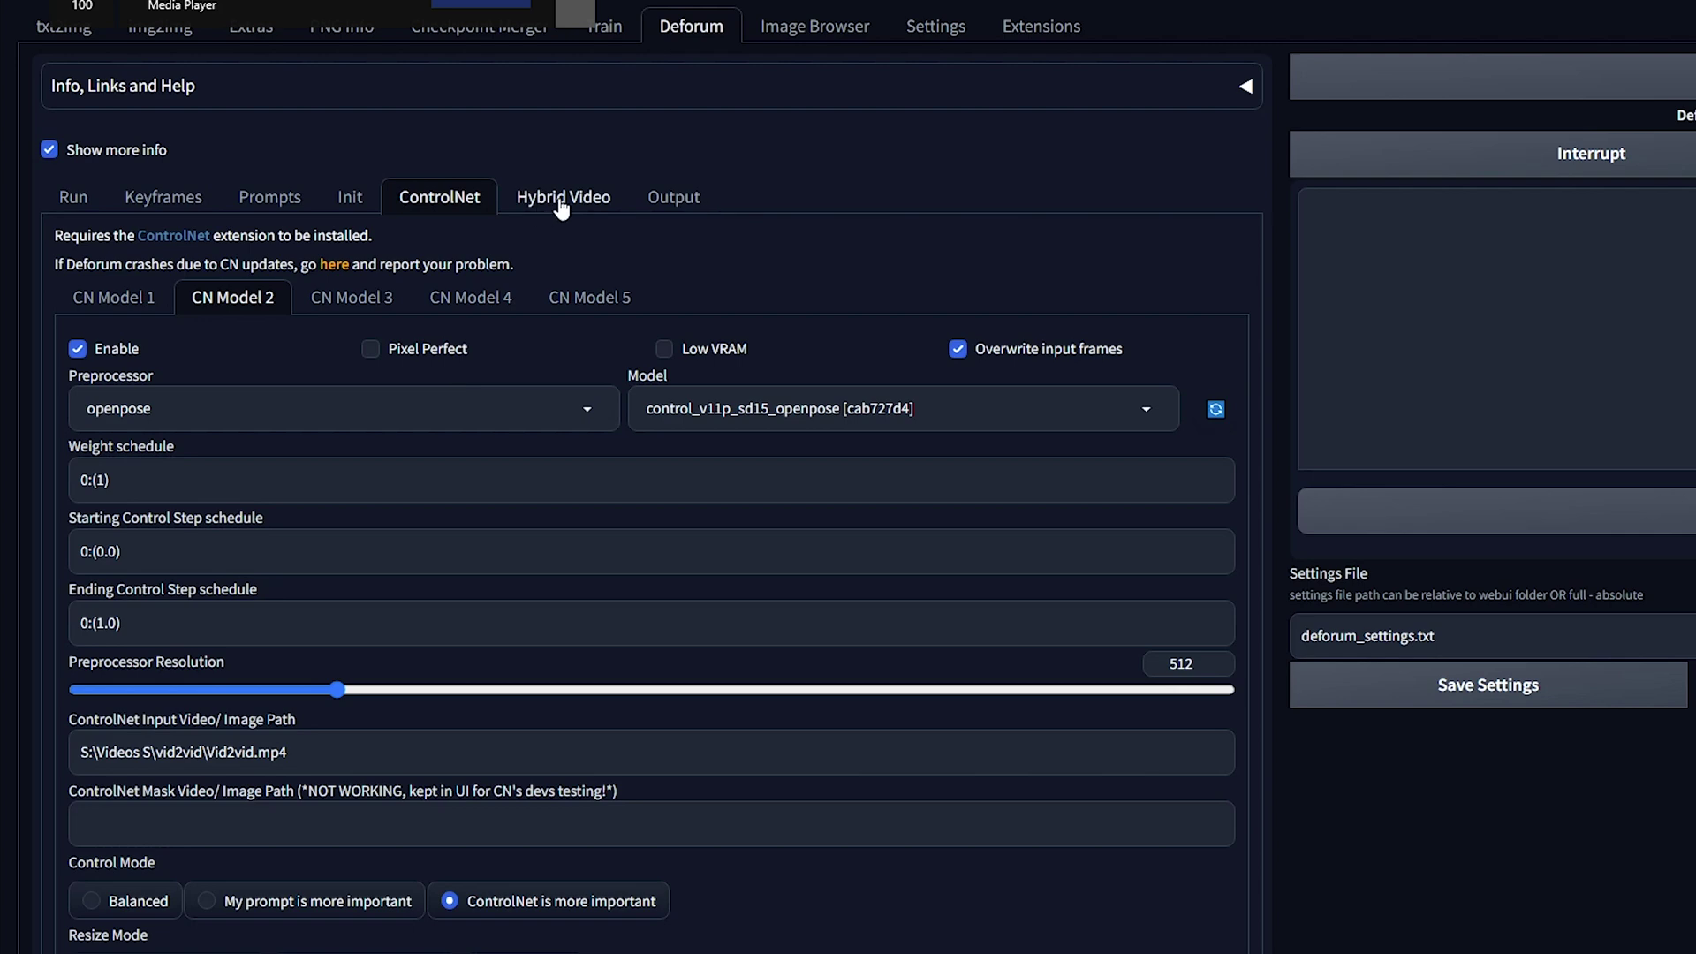
# Composite before motion, generate input frames, use Optical Flow with DIS Medium, and select comp alpha's 0.5.
pyautogui.click(547, 205)
pyautogui.scroll(-1, 300, 325)
pyautogui.click(284, 327)
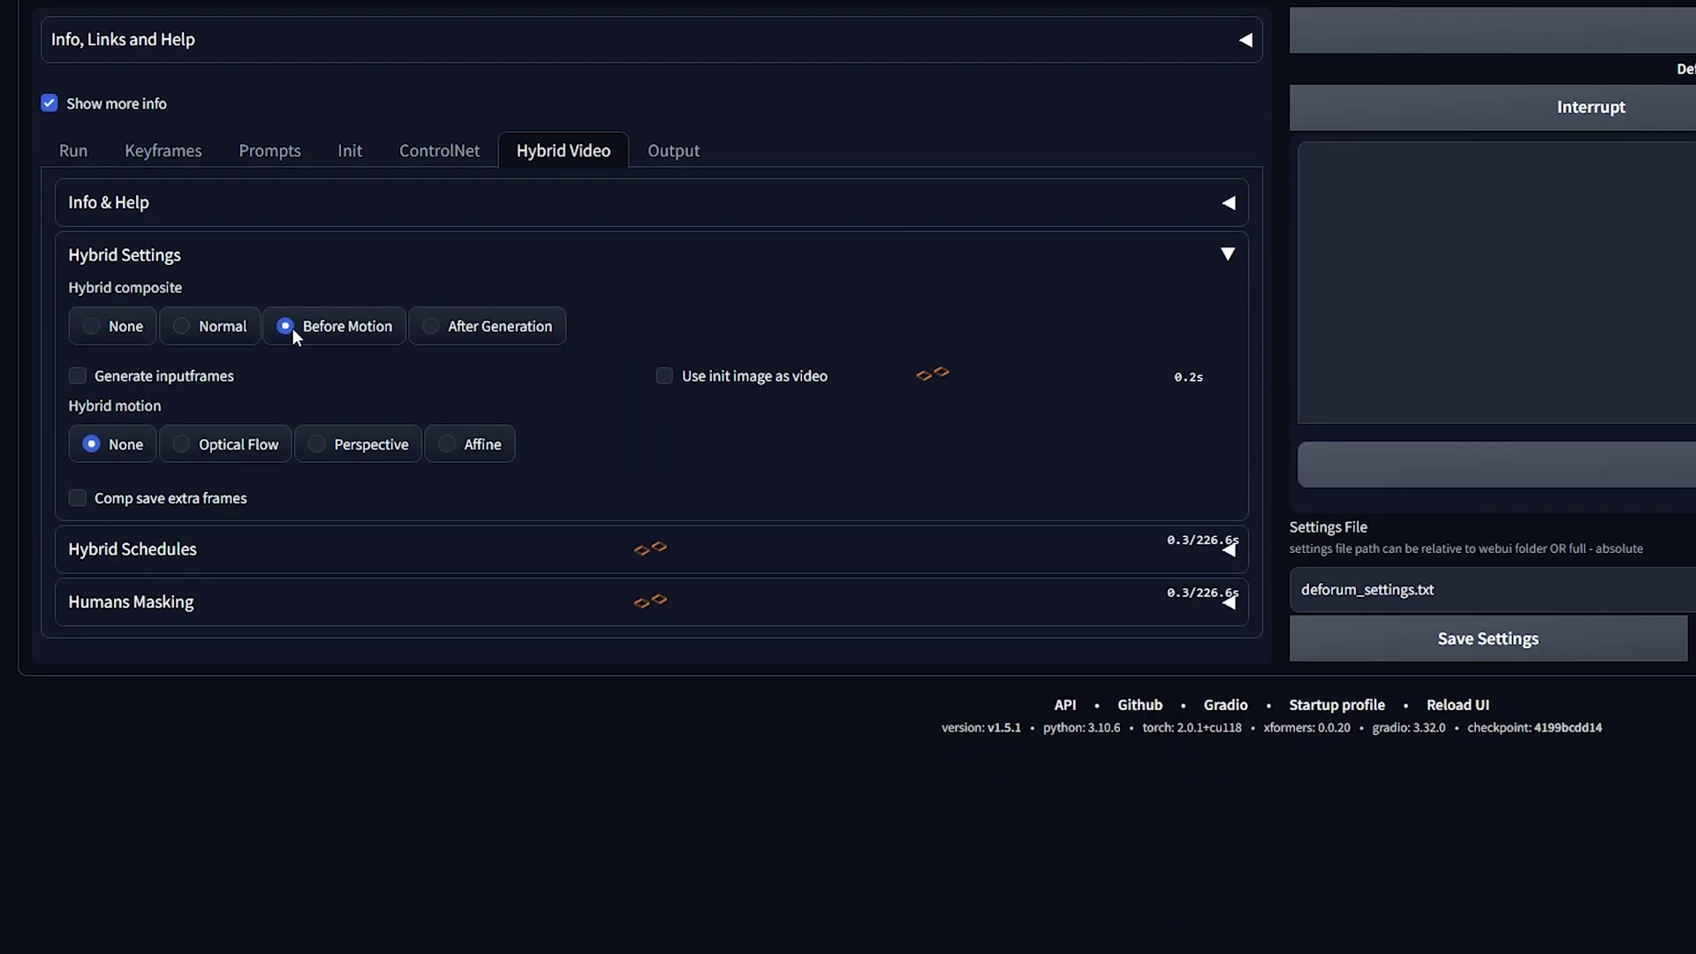
pyautogui.click(78, 376)
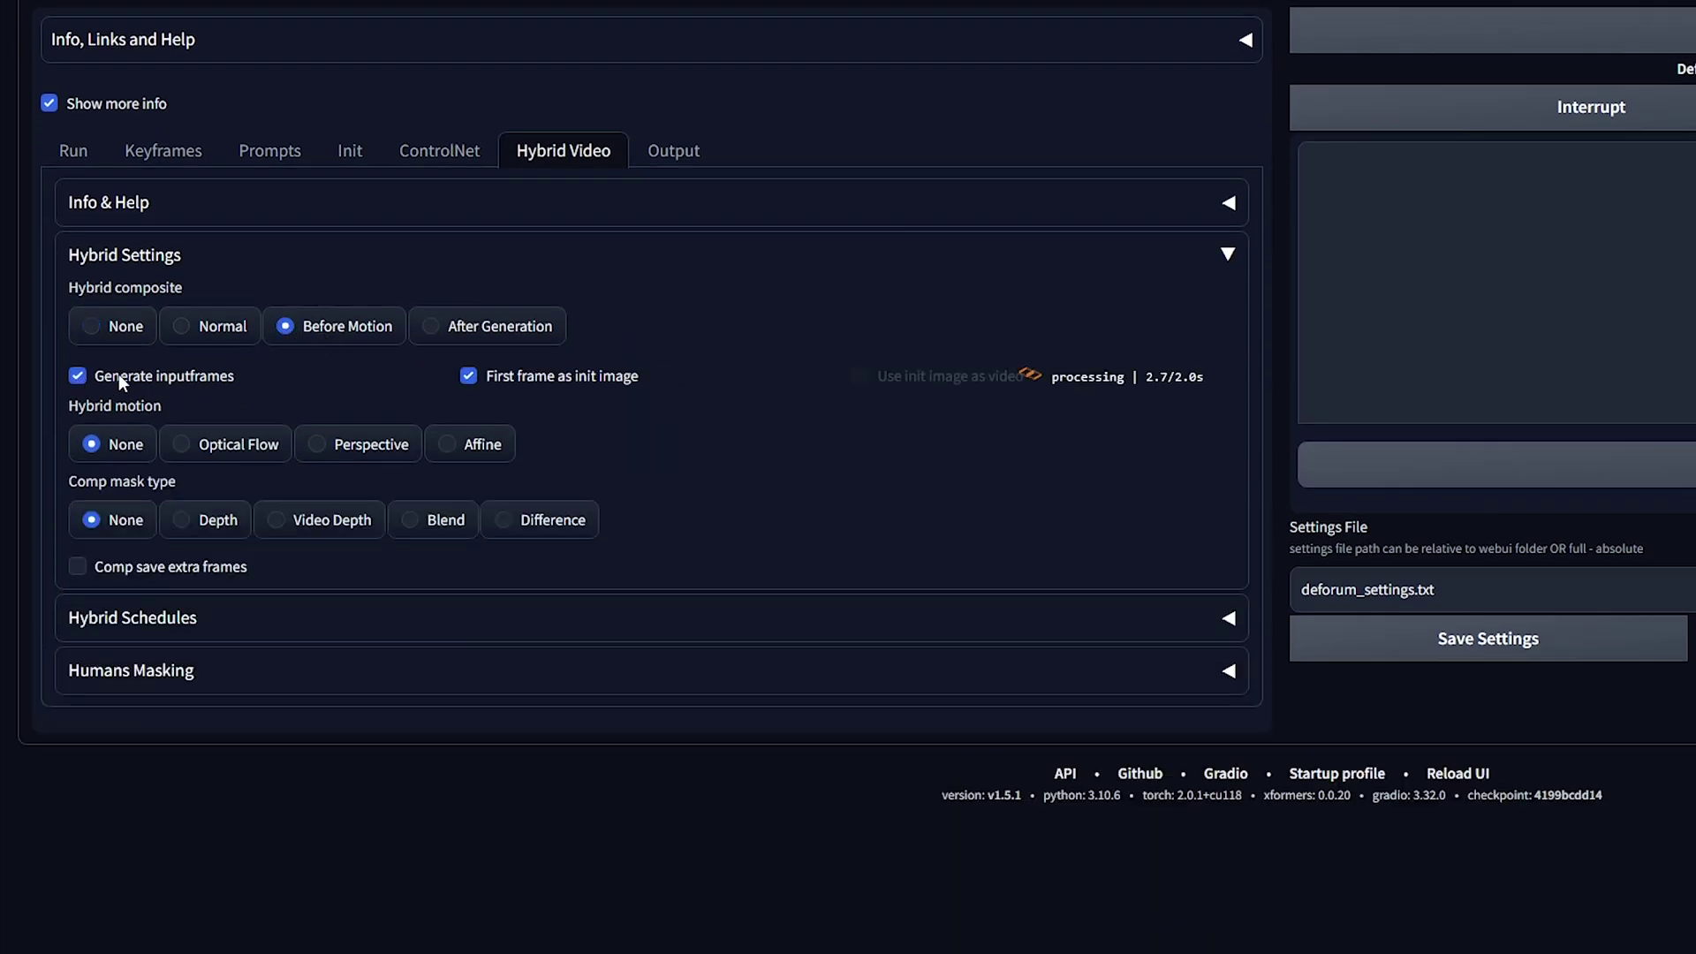
pyautogui.click(208, 447)
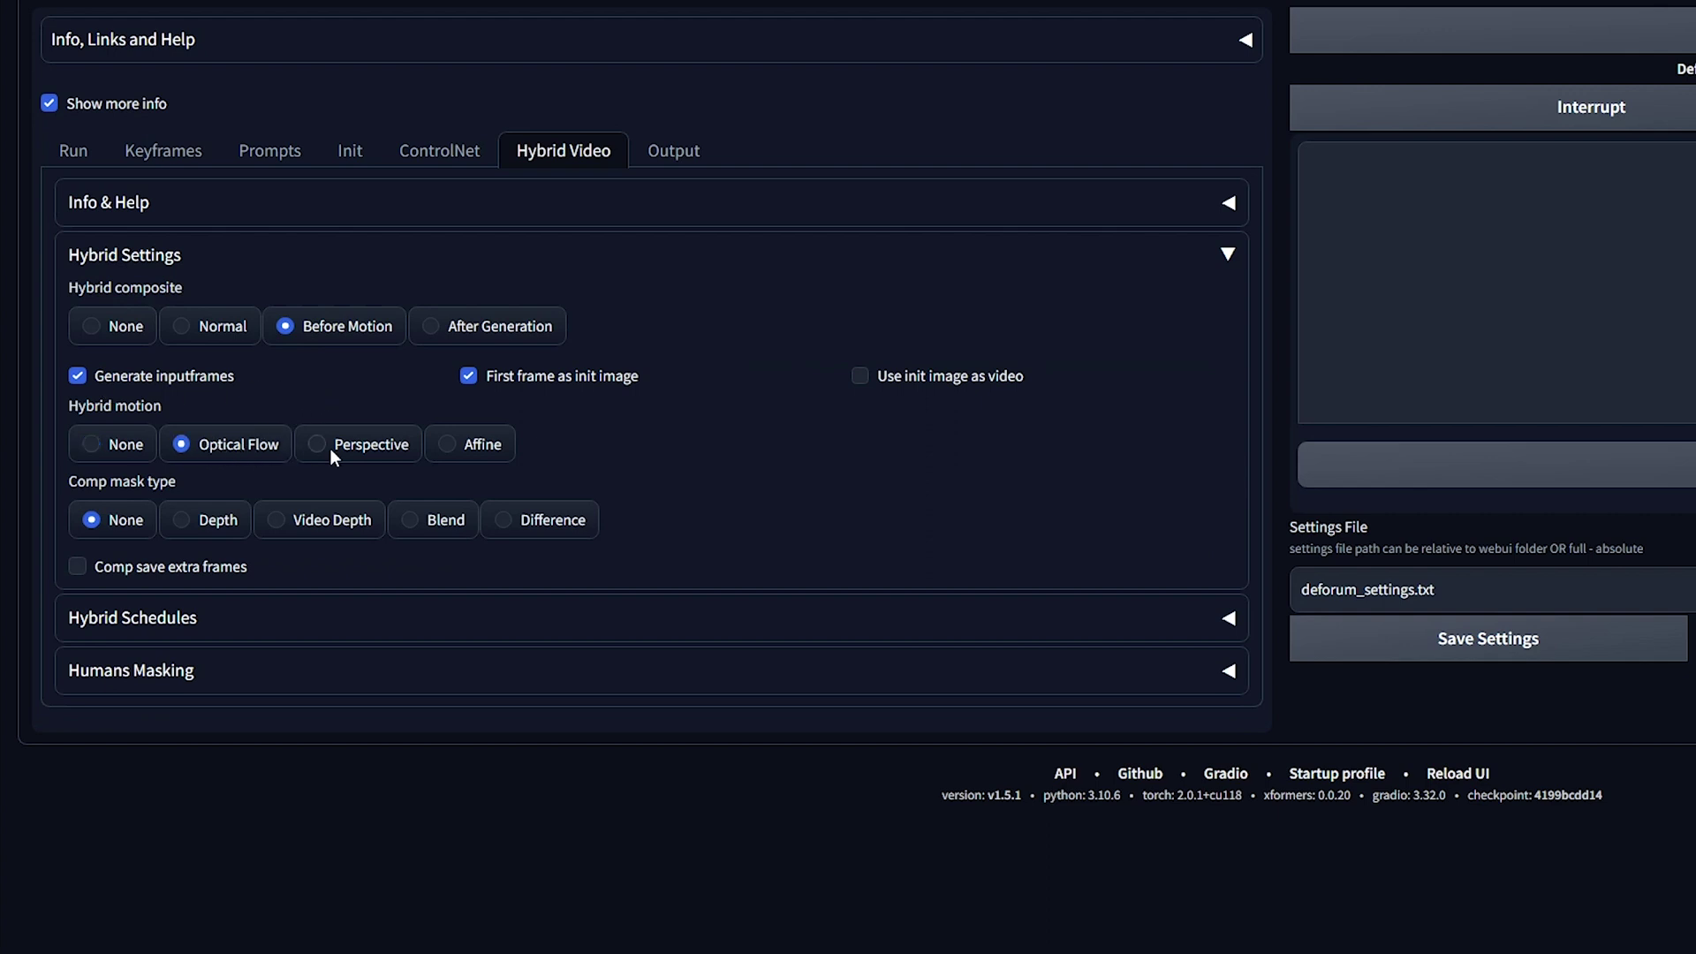
pyautogui.click(789, 448)
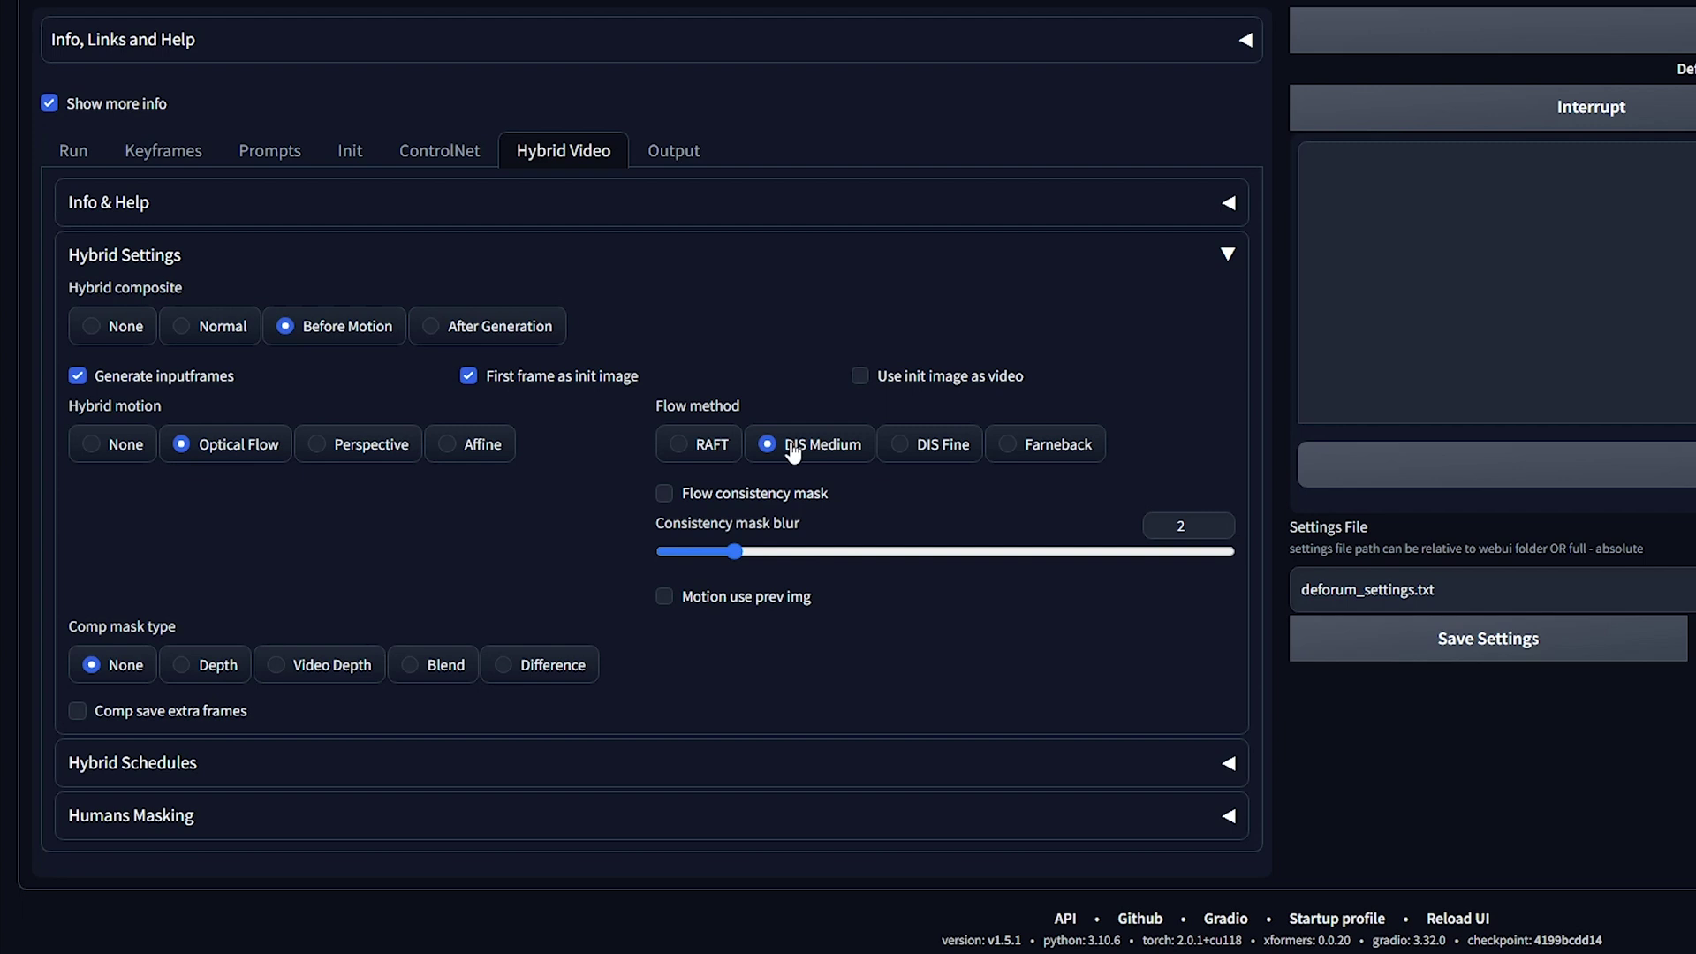
pyautogui.scroll(-1, 223, 777)
pyautogui.click(265, 690)
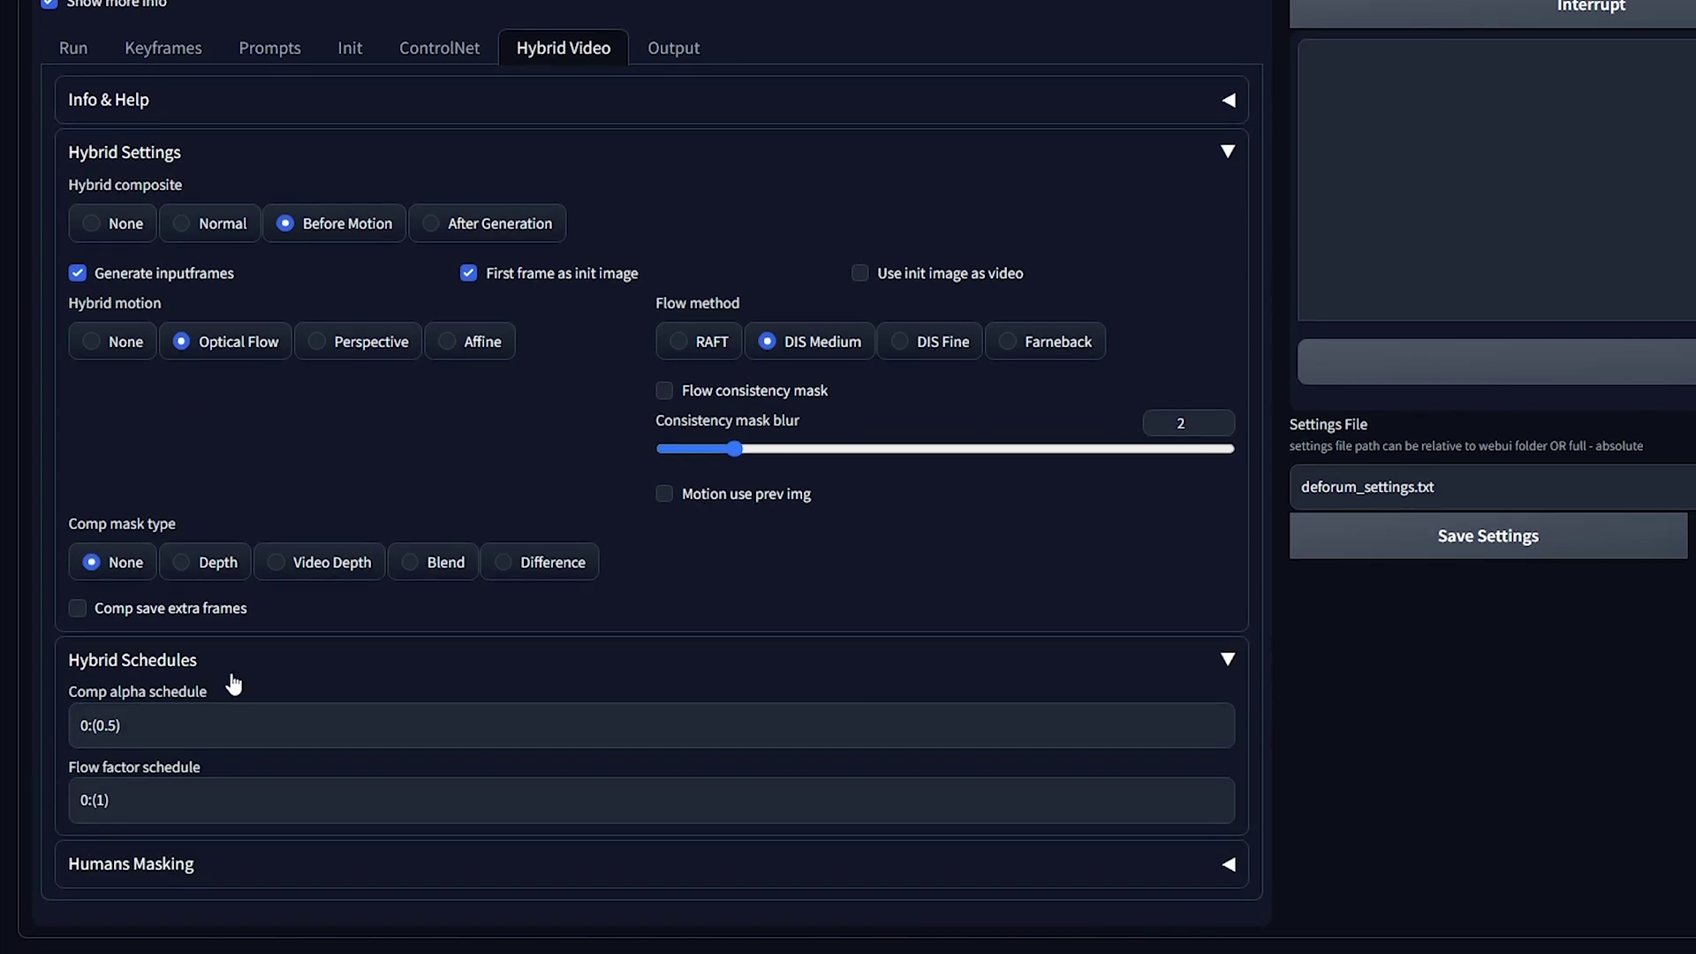
pyautogui.doubleClick(101, 726)
# Finish the comp alpha schedule as 0:(1) and set the output FPS to 24.
pyautogui.write('1')
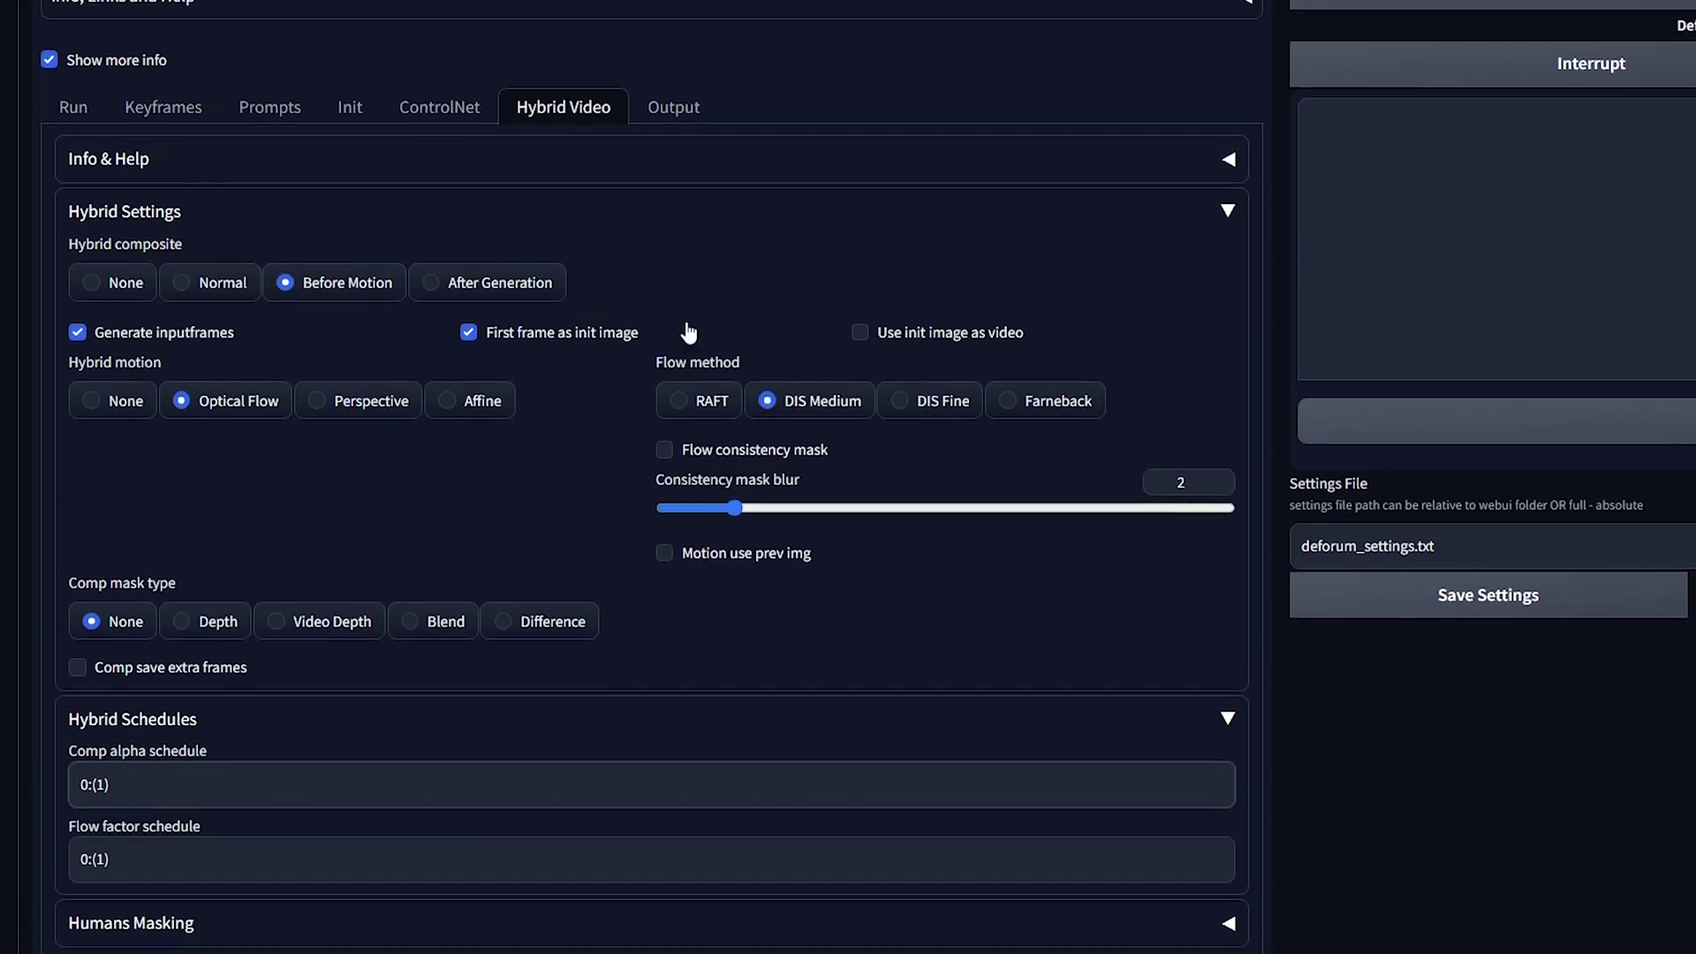
pyautogui.scroll(2, 686, 330)
pyautogui.click(682, 199)
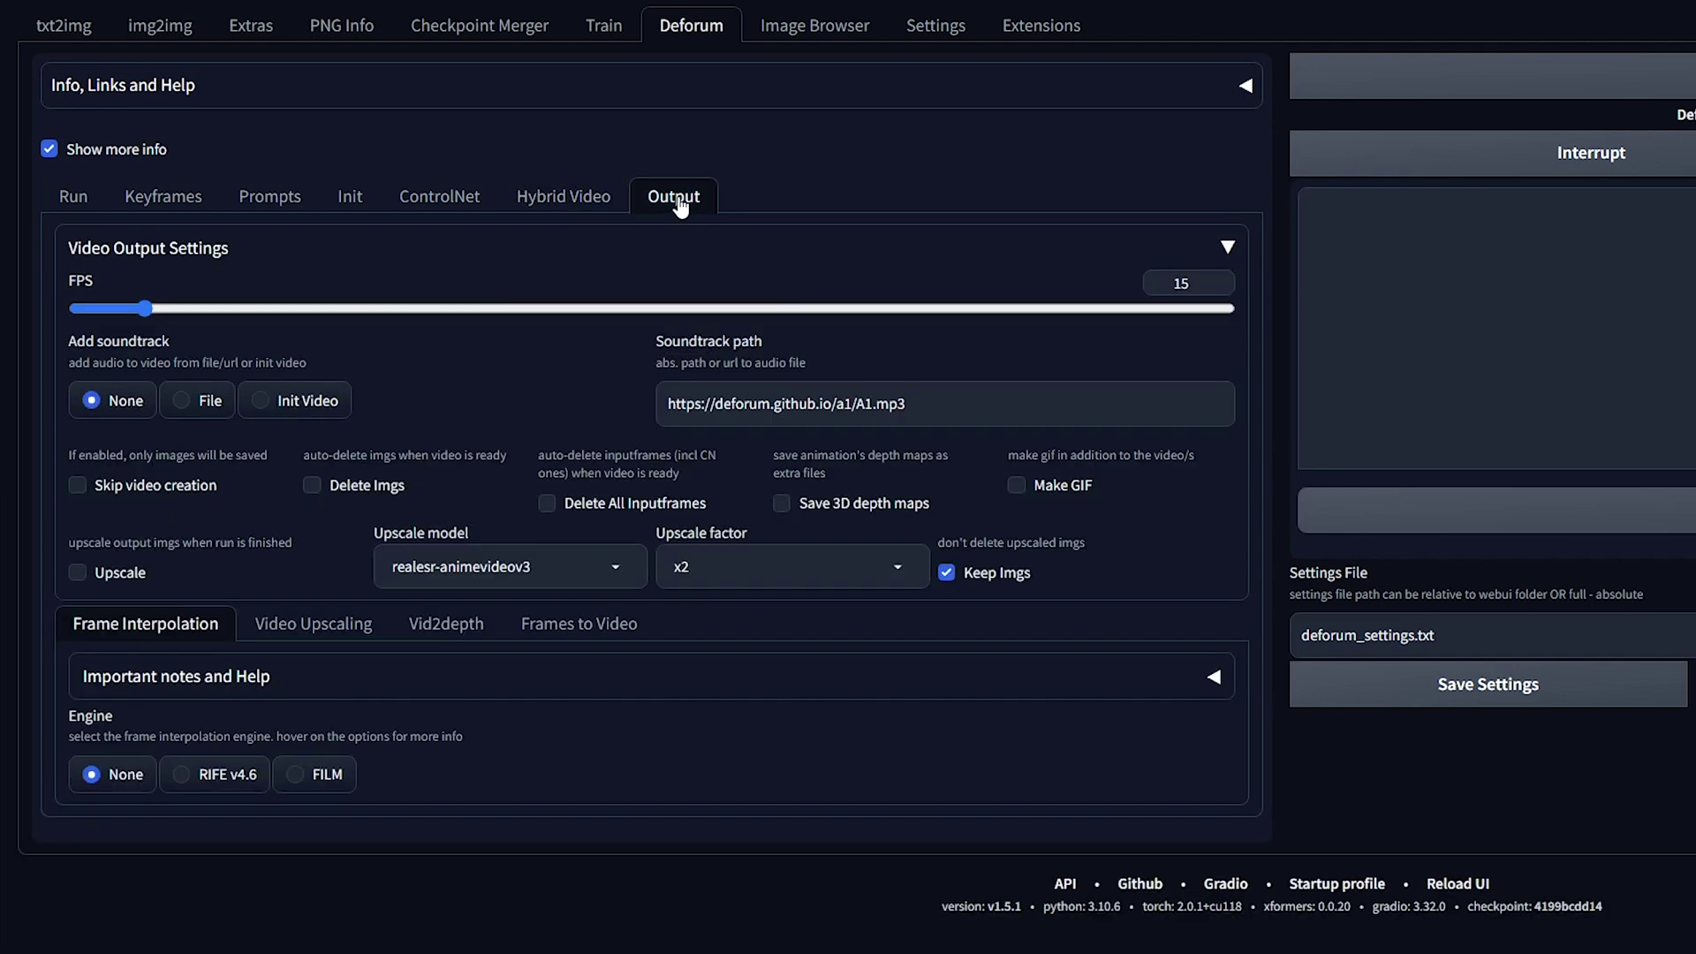
pyautogui.moveTo(1205, 290); pyautogui.dragTo(1141, 294)
pyautogui.write('24')
pyautogui.click(1099, 254)
pyautogui.click(1108, 254)
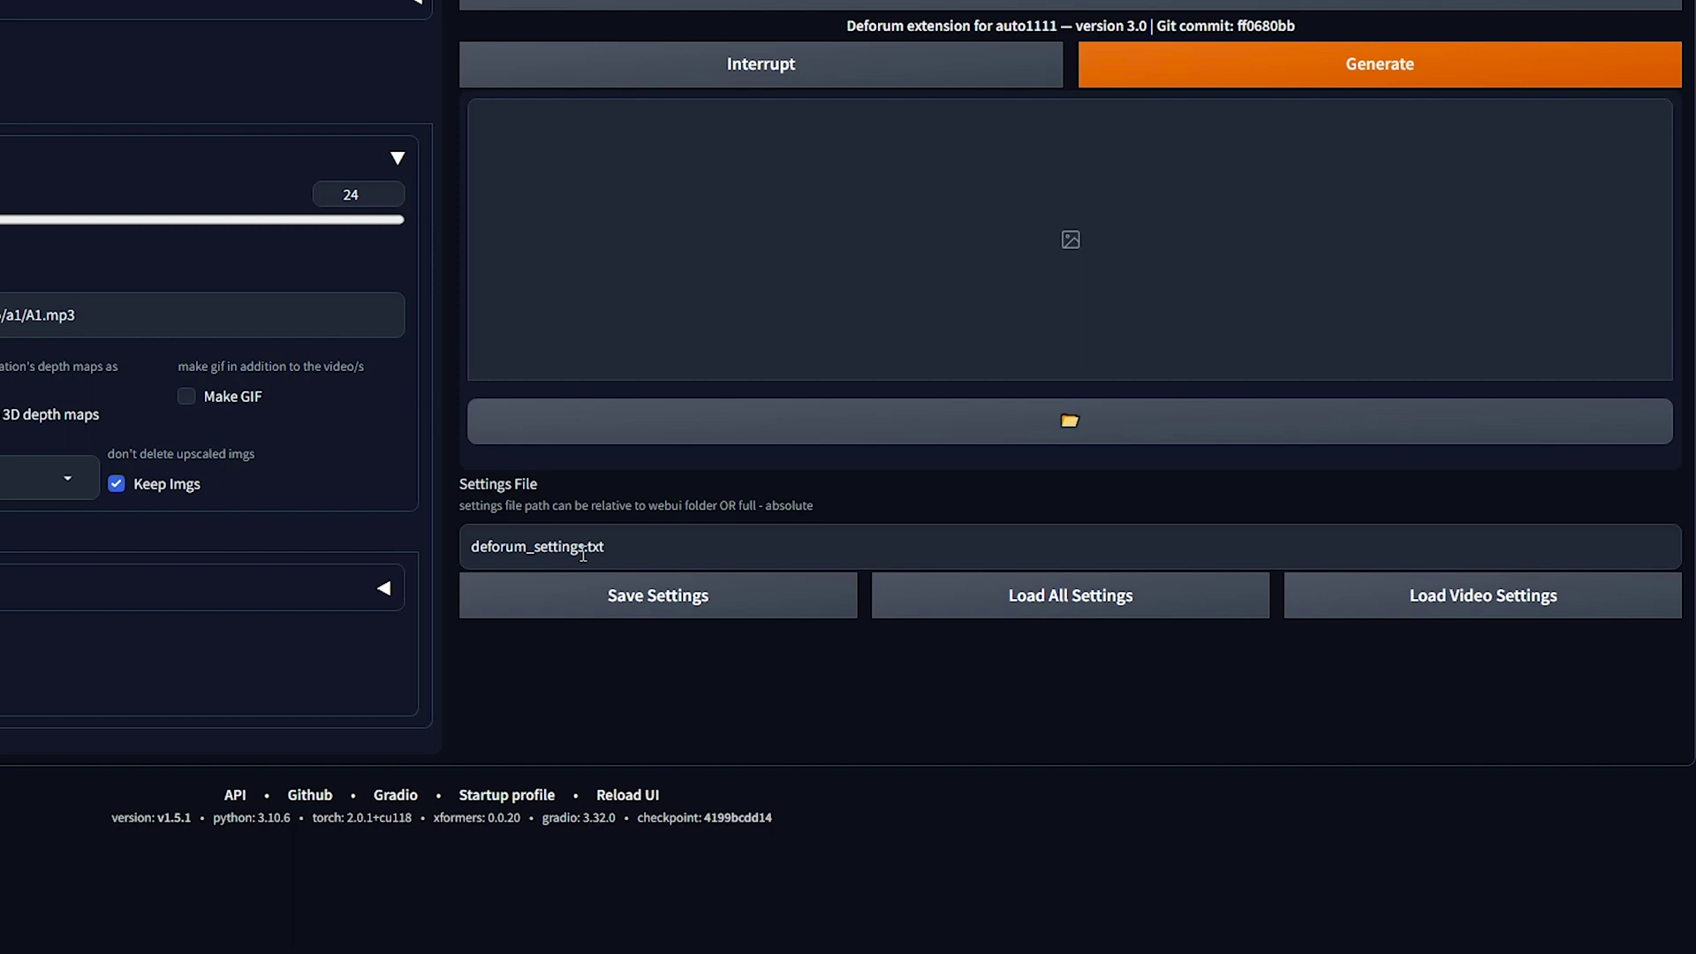
# Save the settings as zzzdeforum_settings.txt.
pyautogui.moveTo(584, 548); pyautogui.dragTo(472, 548)
pyautogui.click(473, 548)
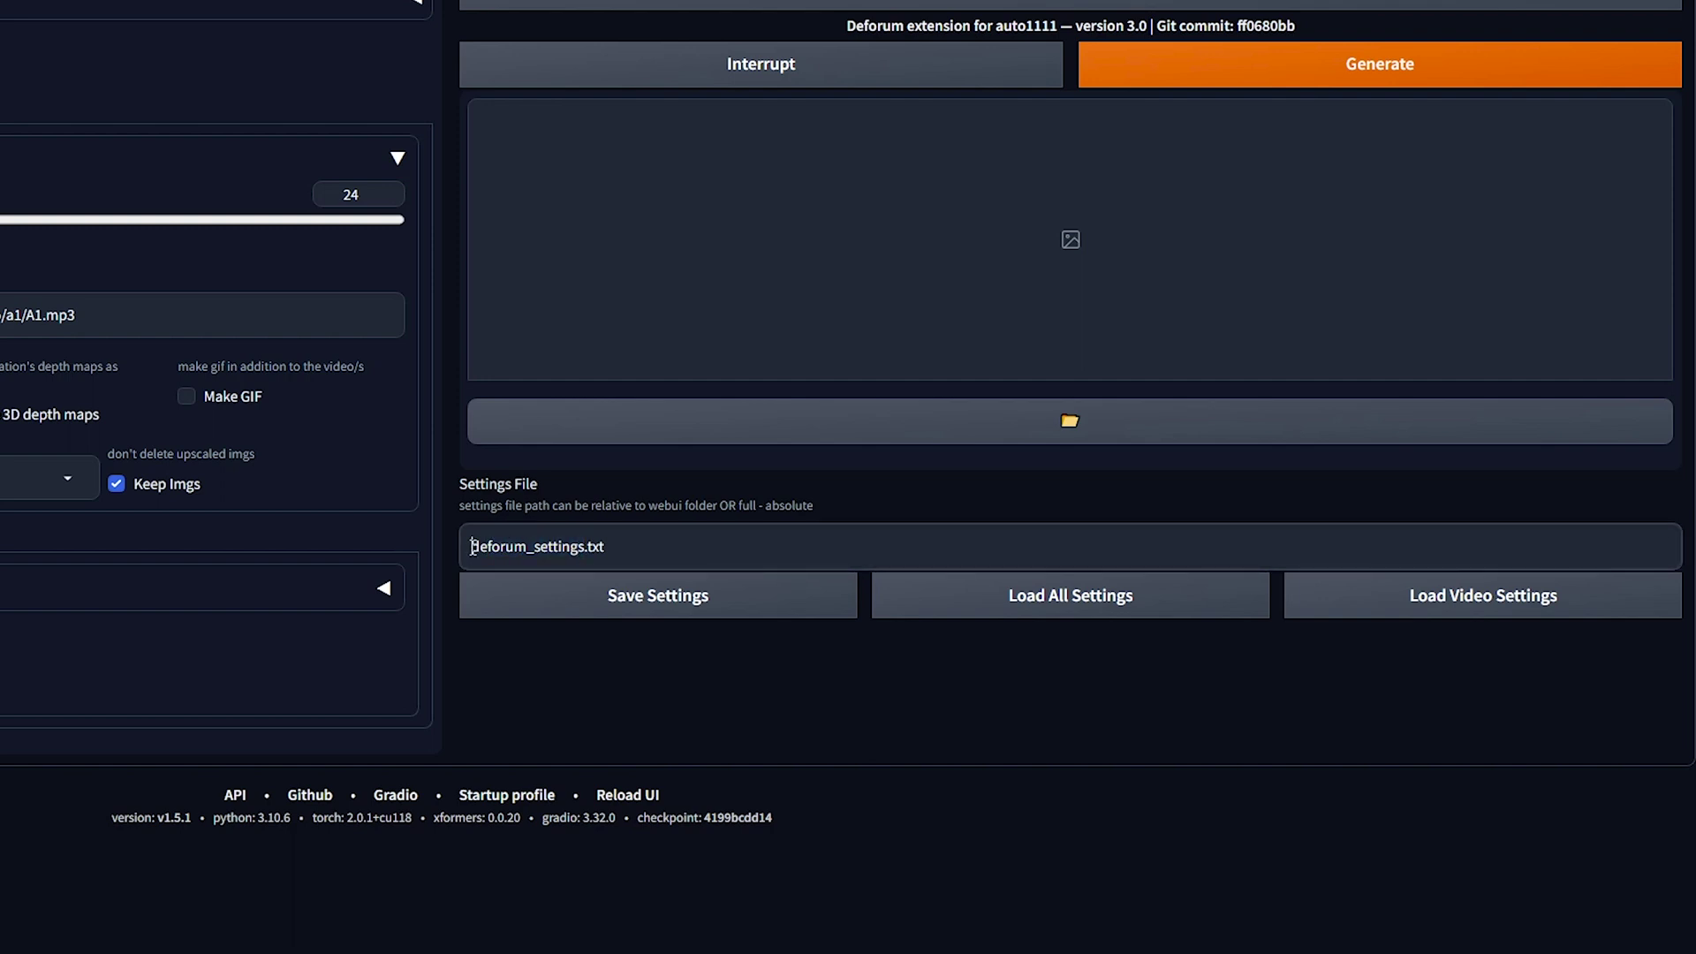
pyautogui.write('zzz')
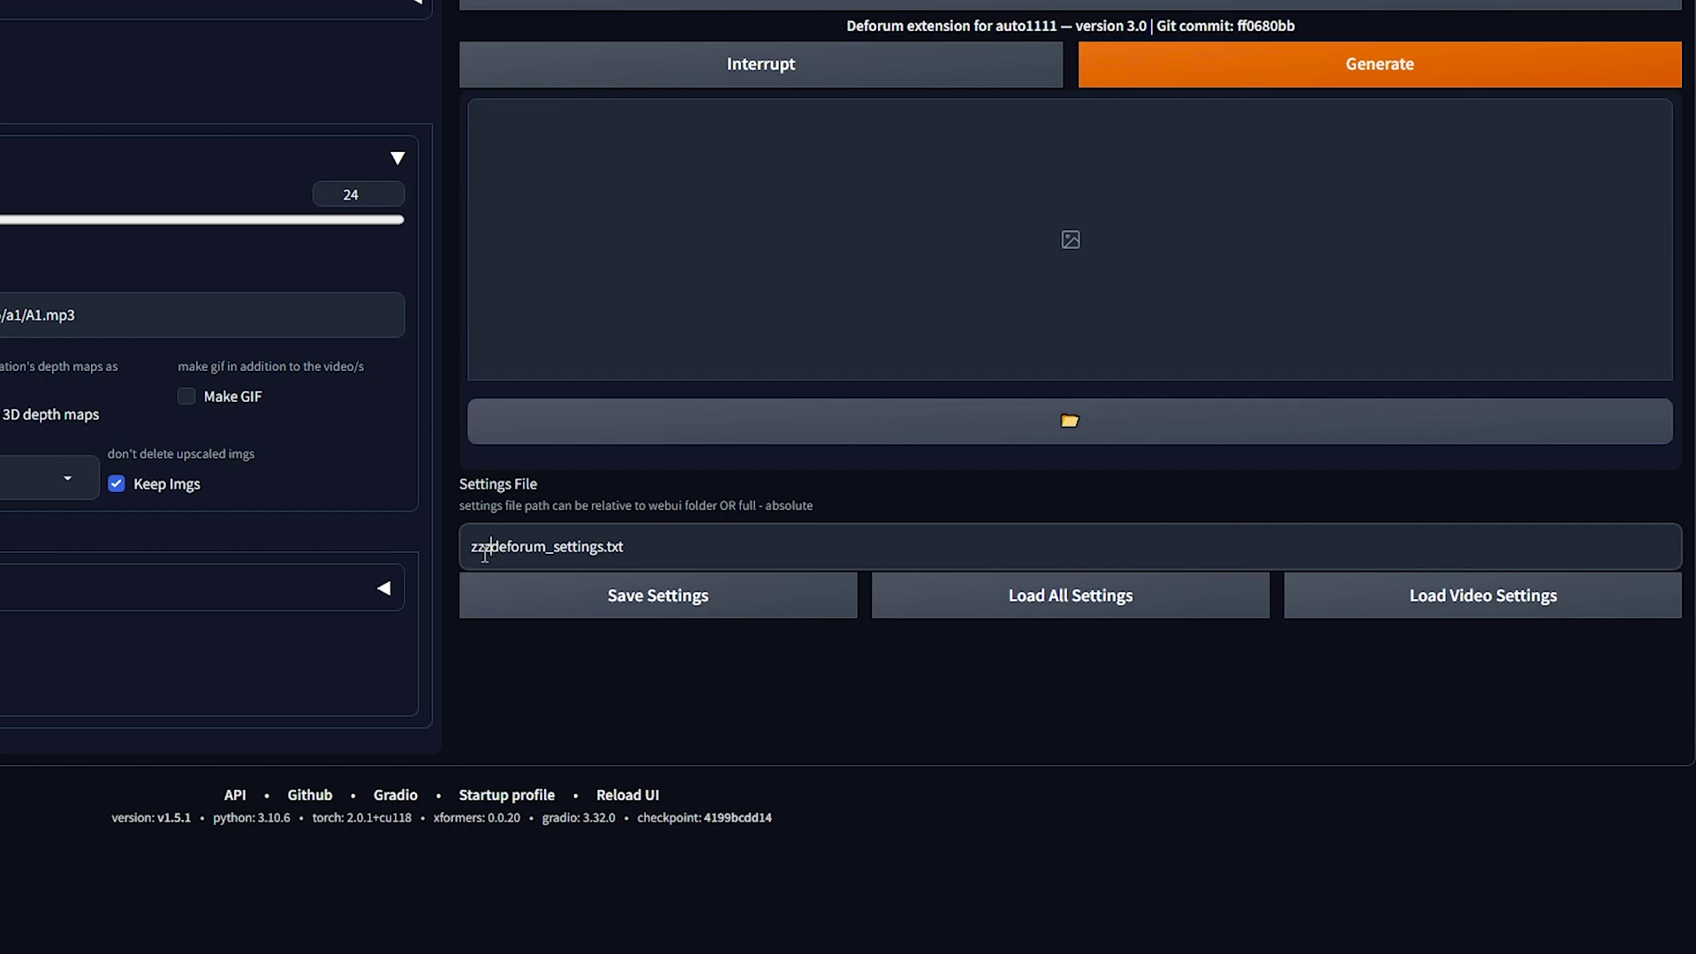
pyautogui.click(652, 601)
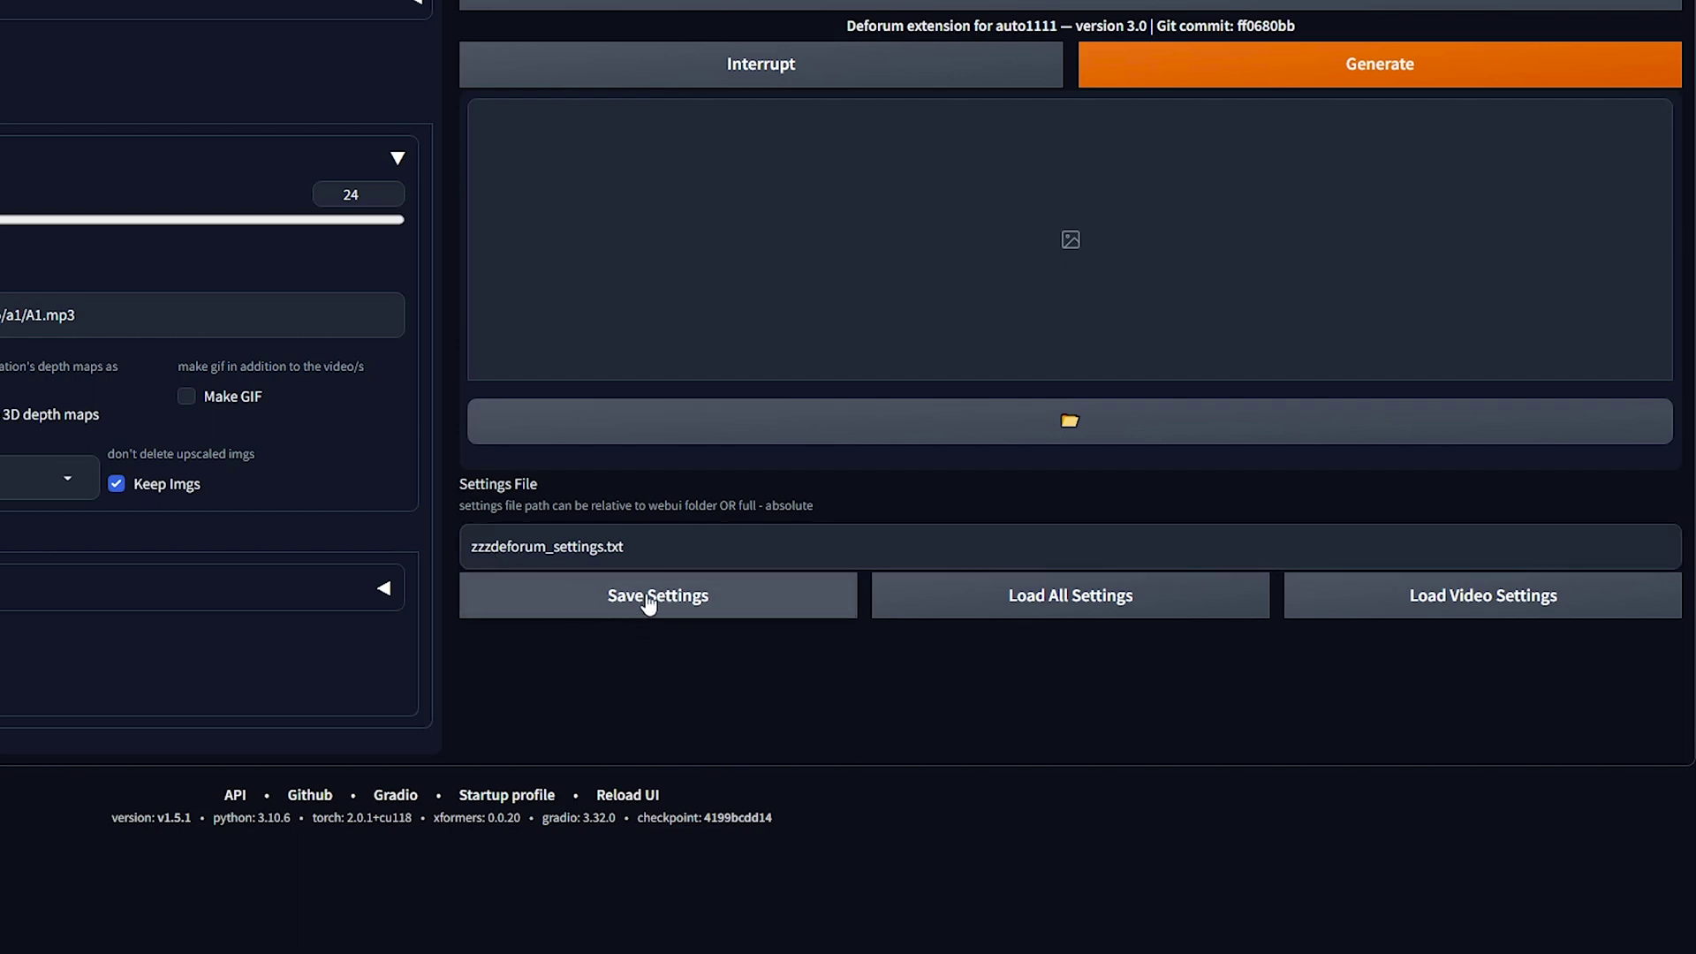
# Put zzzdeforum_settings.txt's full path from Explorer into the Settings File field.
pyautogui.hotkey('alt', 'Tab')
pyautogui.scroll(-1, 479, 662)
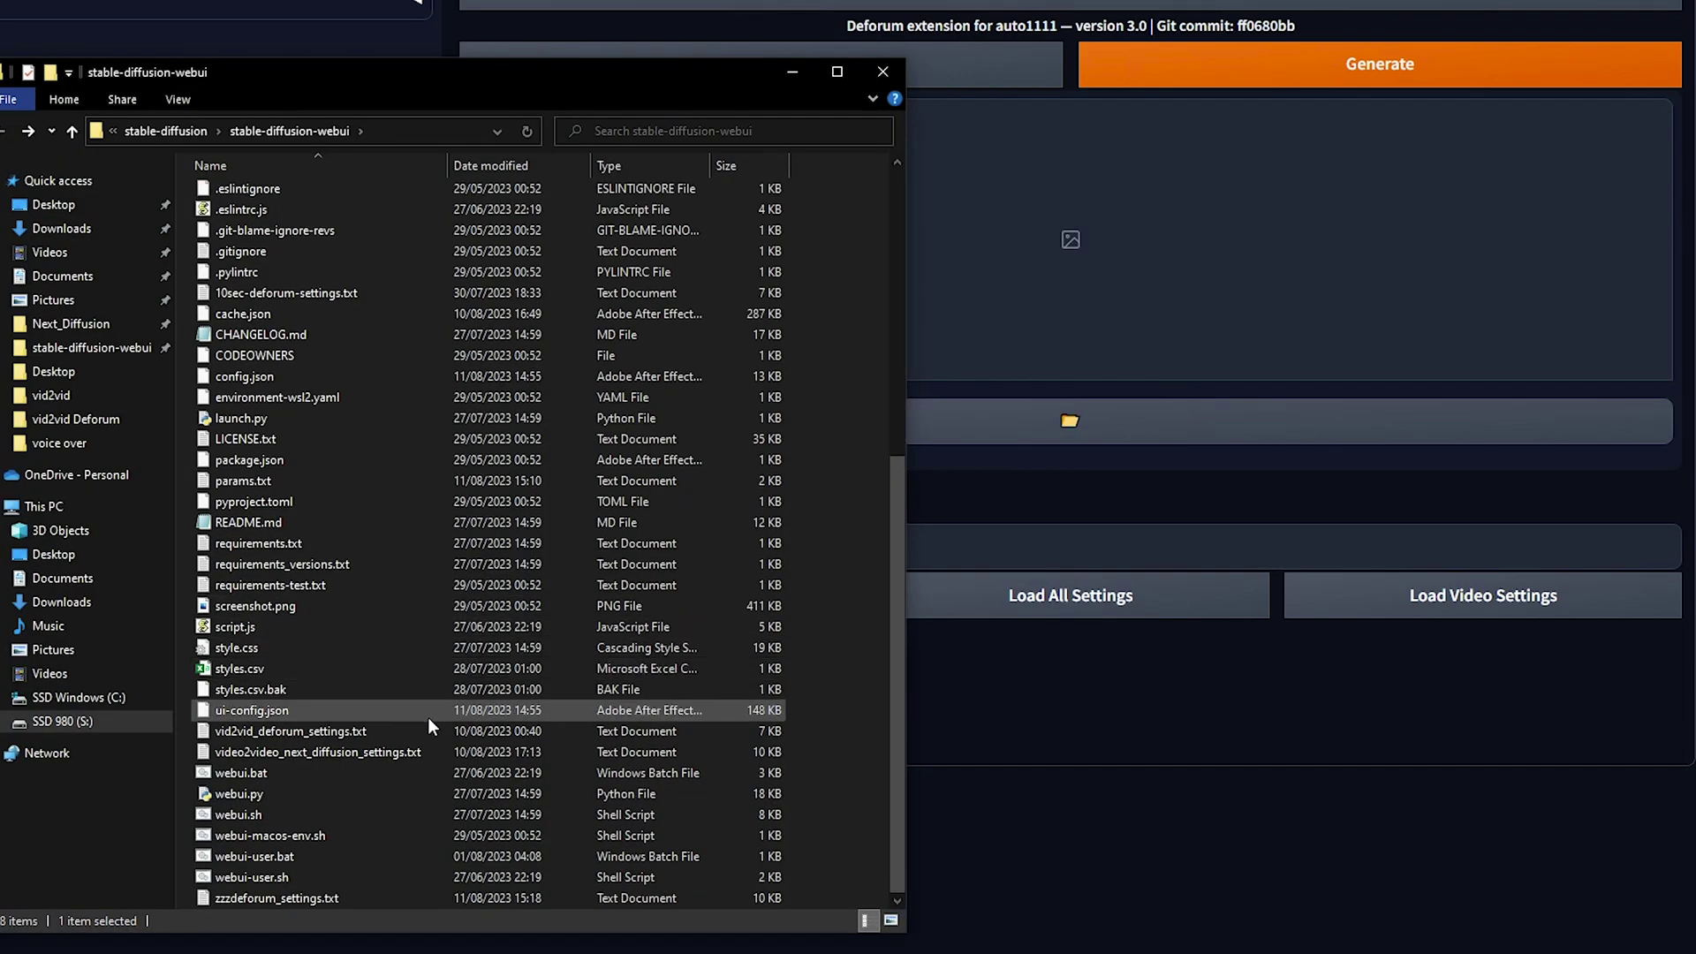
pyautogui.click(359, 898)
pyautogui.rightClick(357, 897)
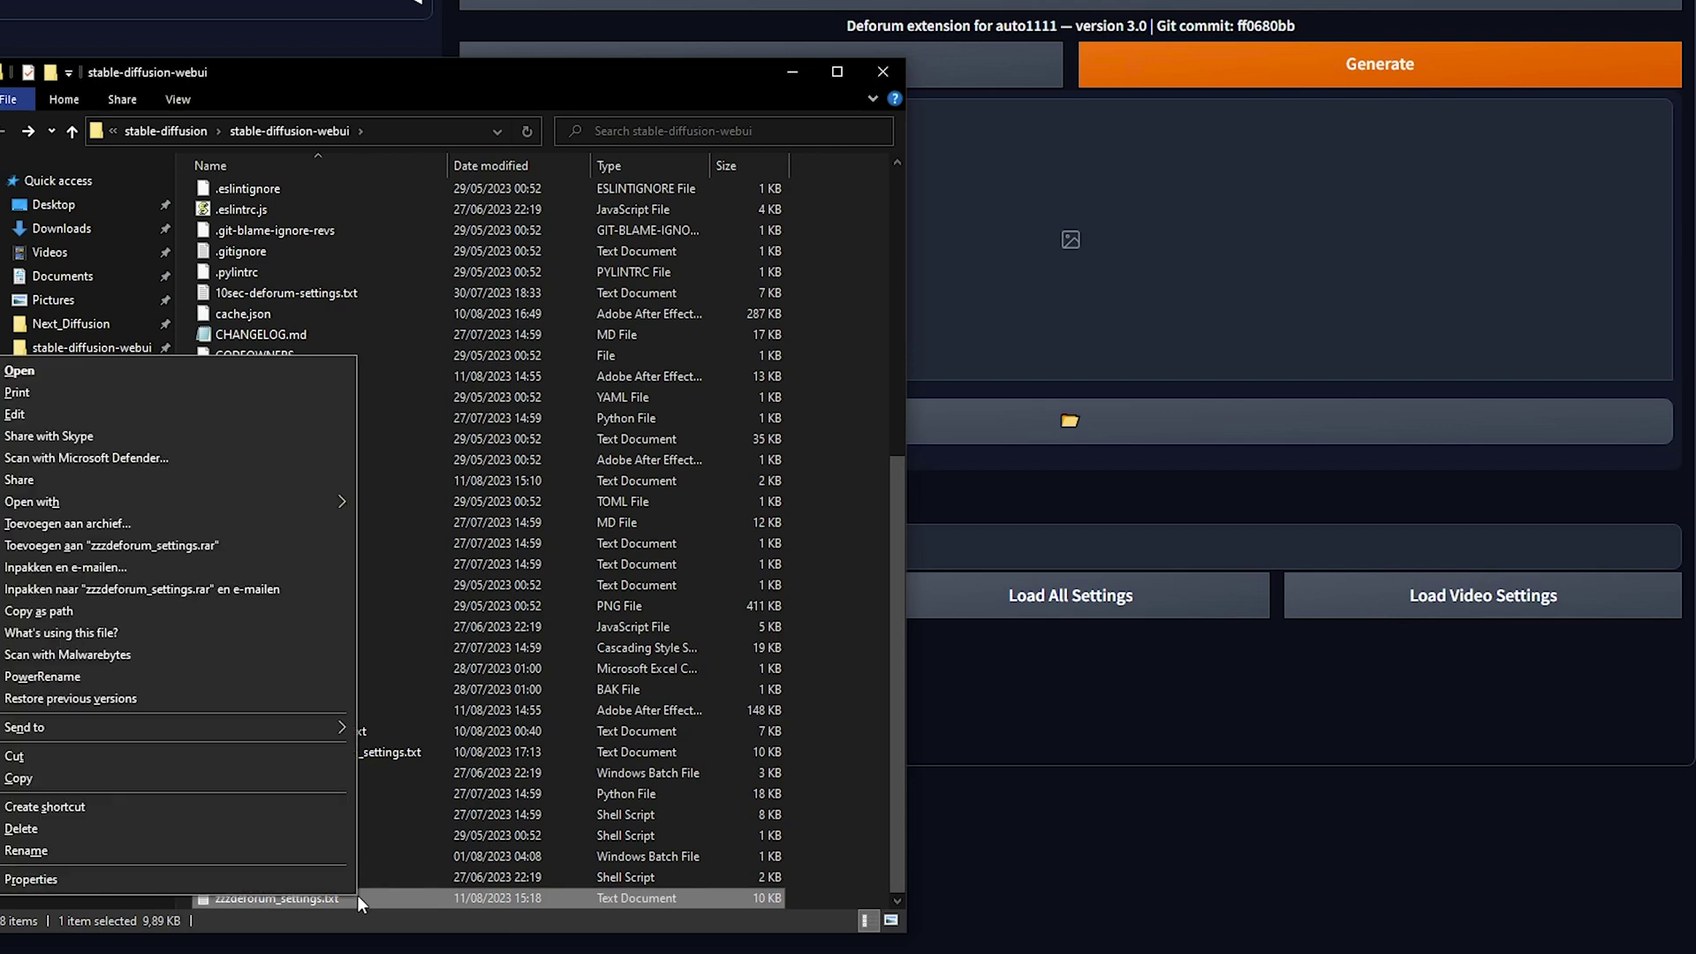
pyautogui.click(127, 613)
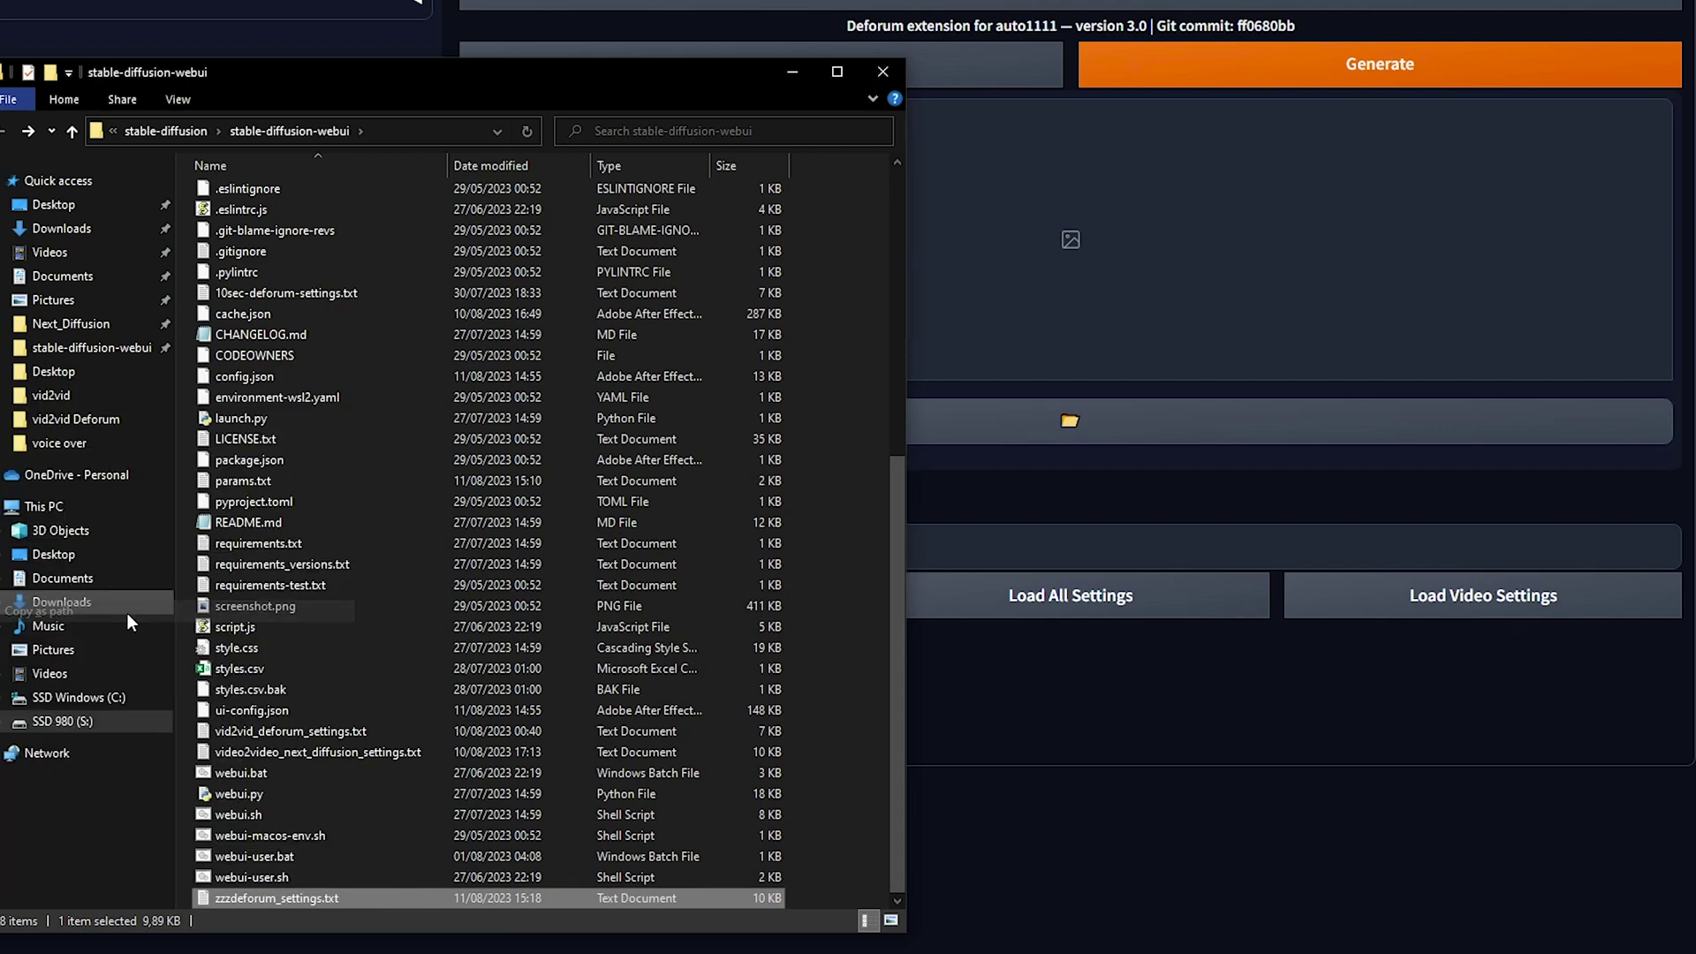
pyautogui.click(1030, 735)
pyautogui.moveTo(657, 549); pyautogui.dragTo(436, 544)
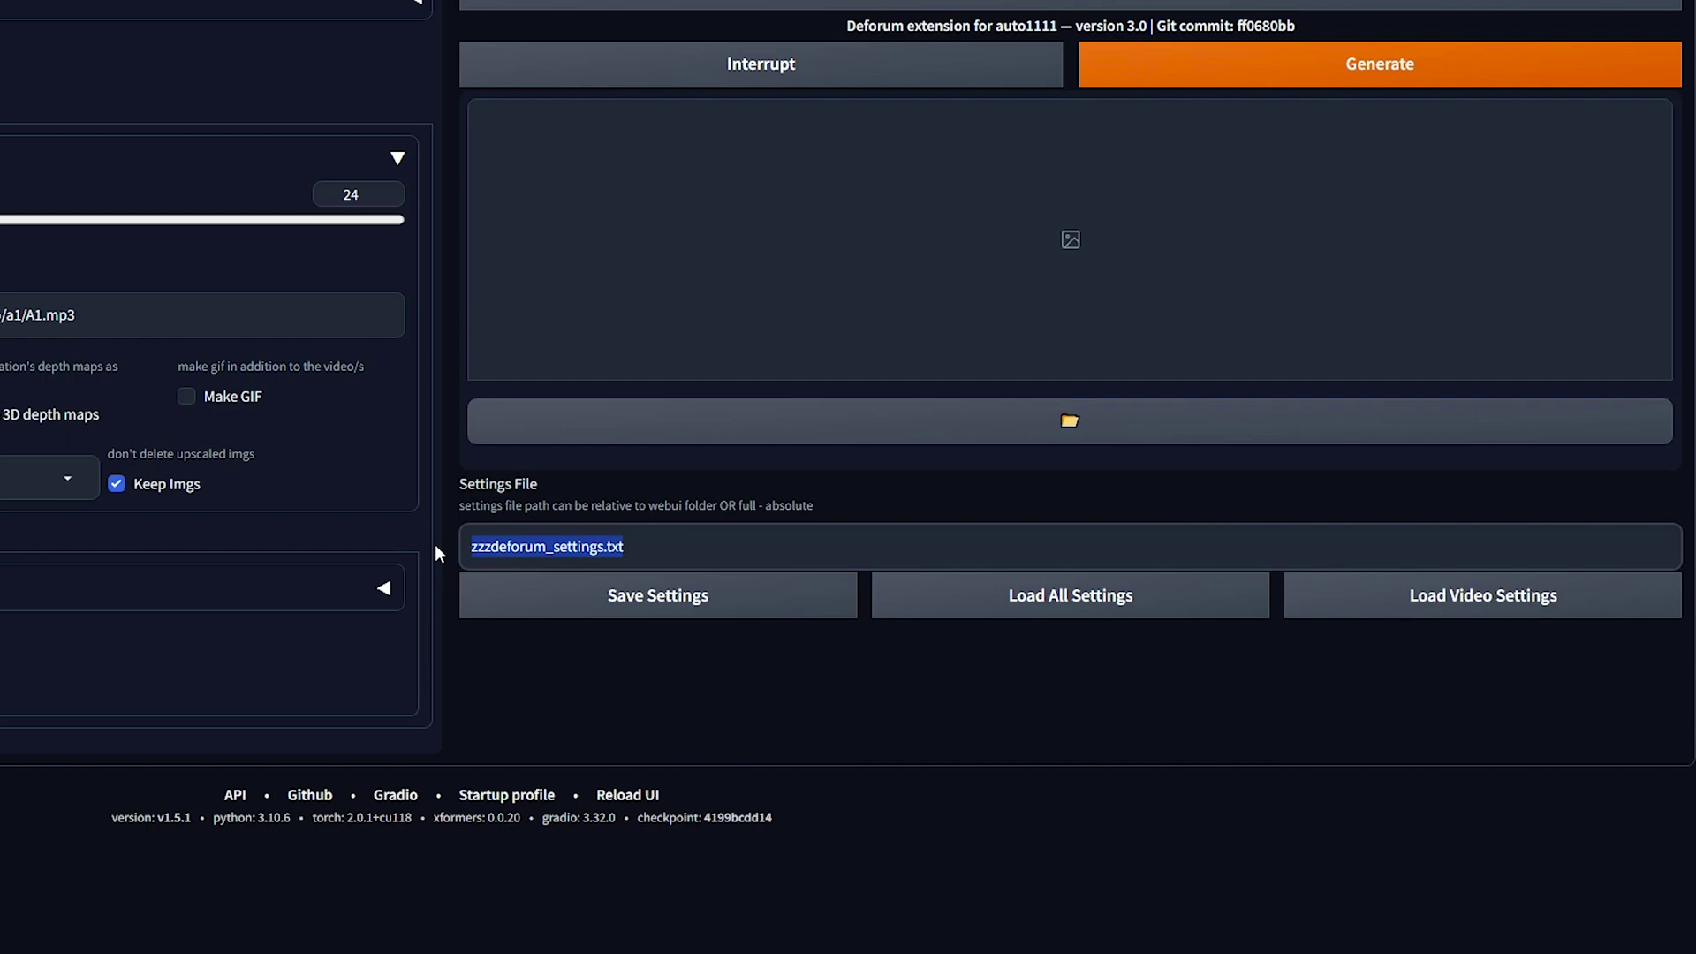
pyautogui.hotkey('ctrl', 'v')
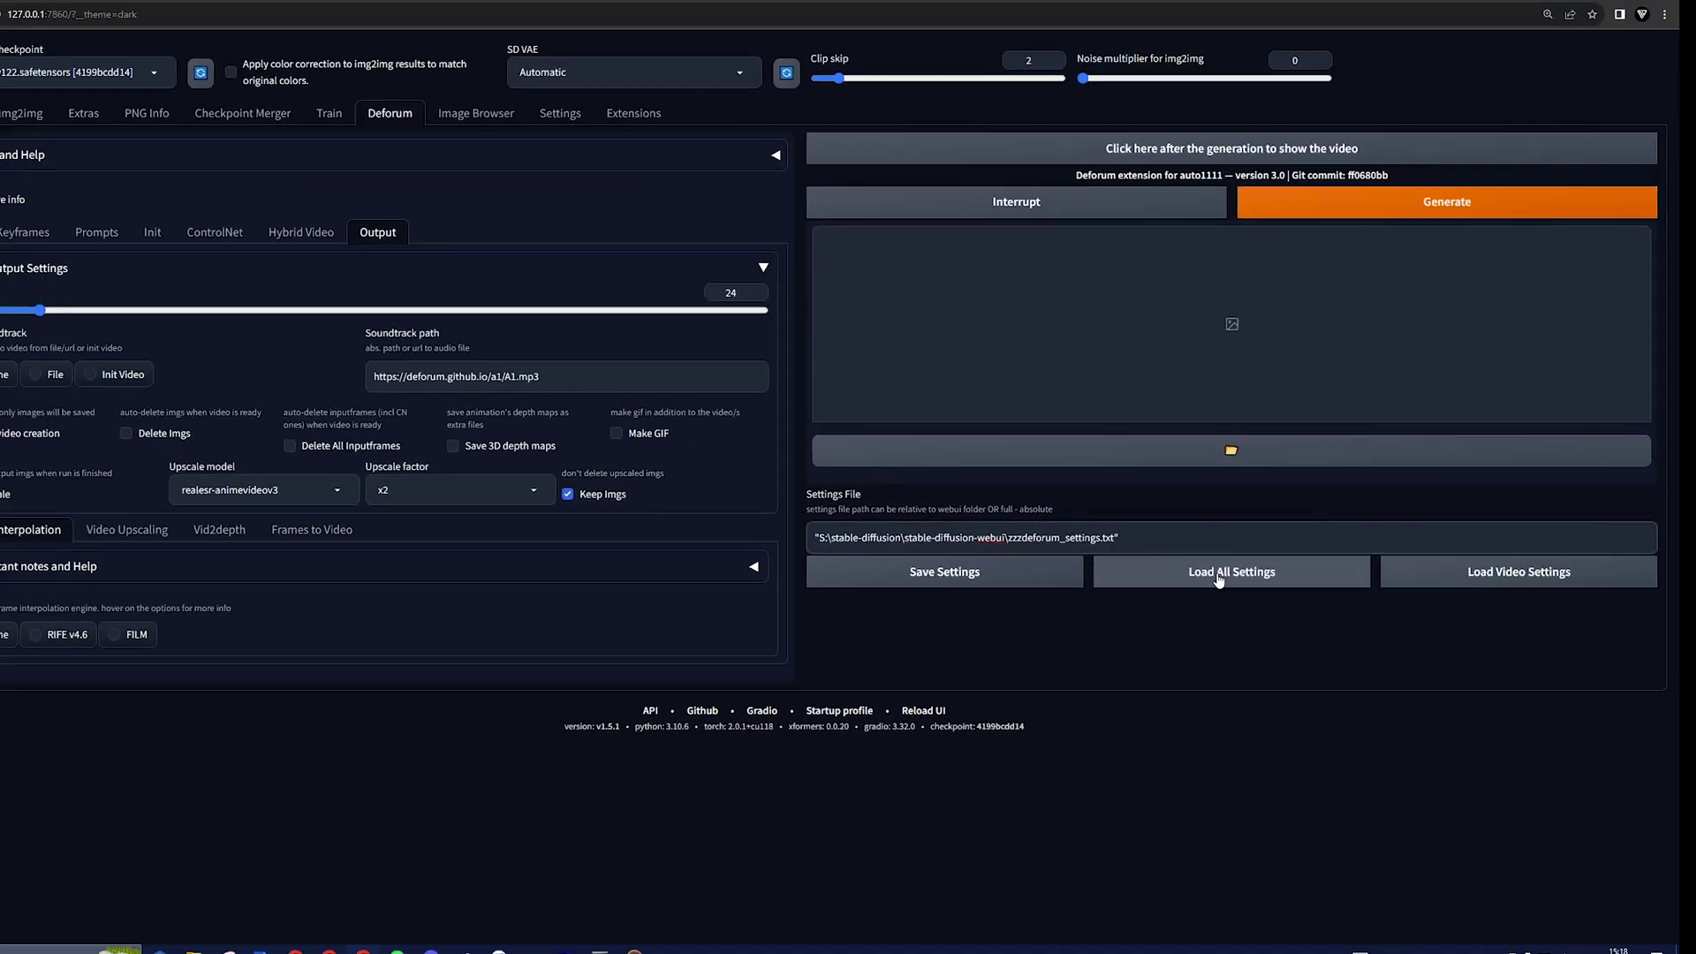
# Load all settings from zzzdeforum_settings.txt, start generating, and watch progress in the webui-user.bat console.
pyautogui.click(1219, 576)
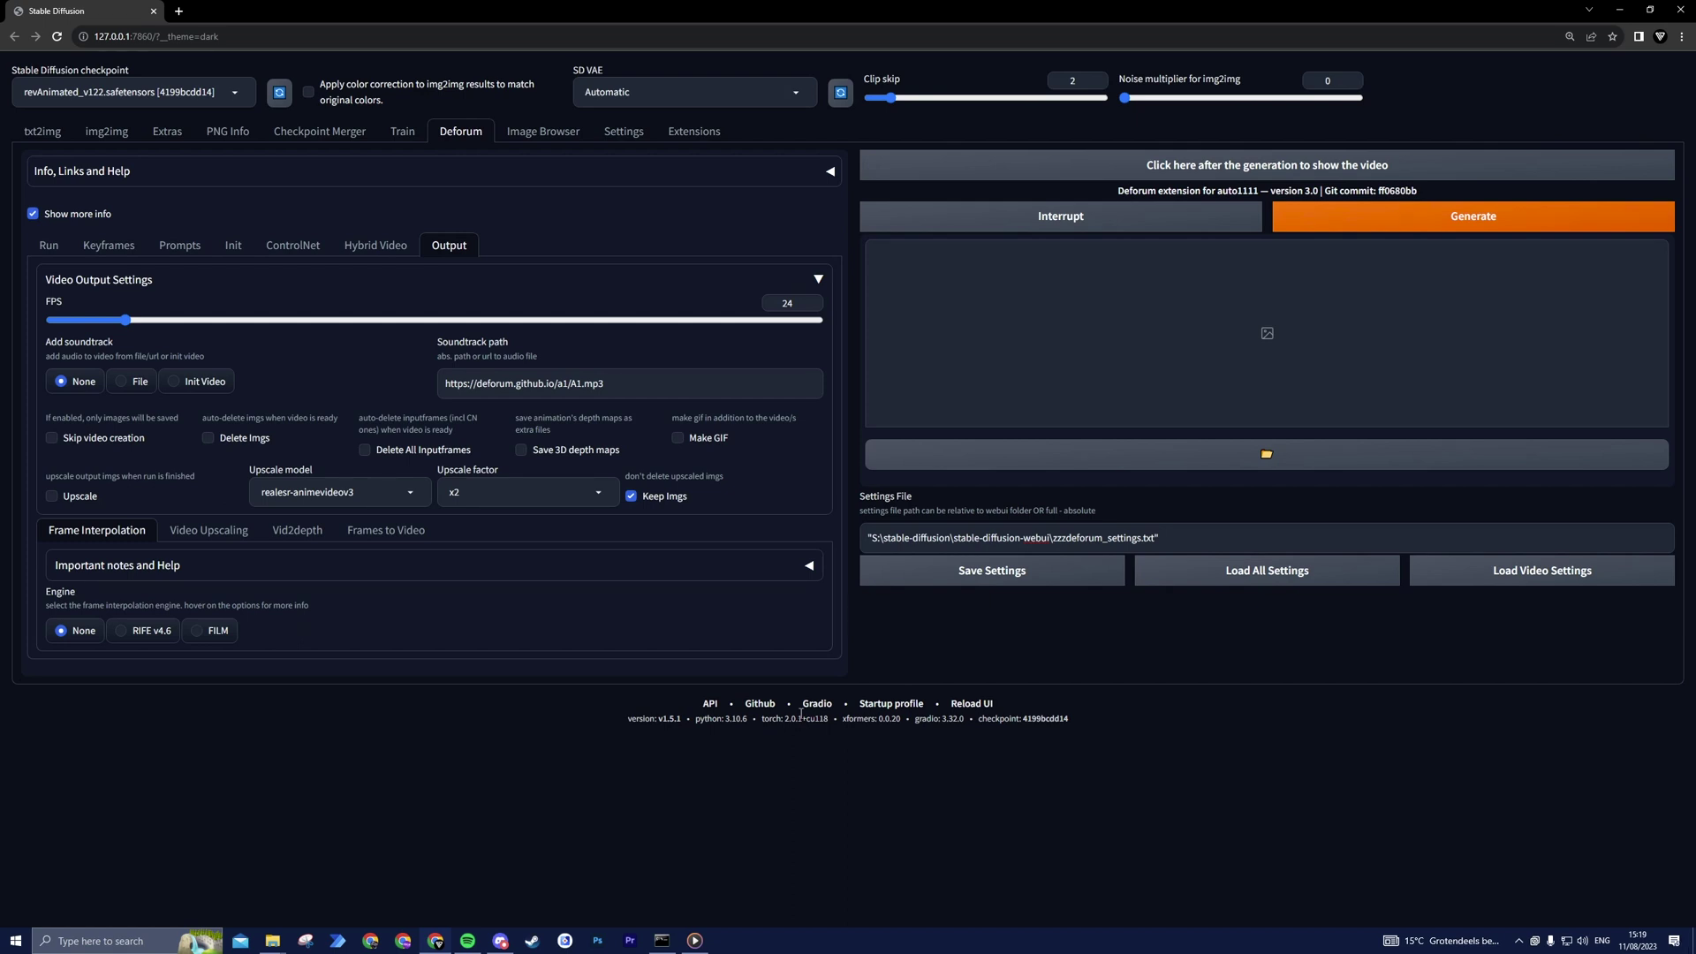
pyautogui.click(1327, 227)
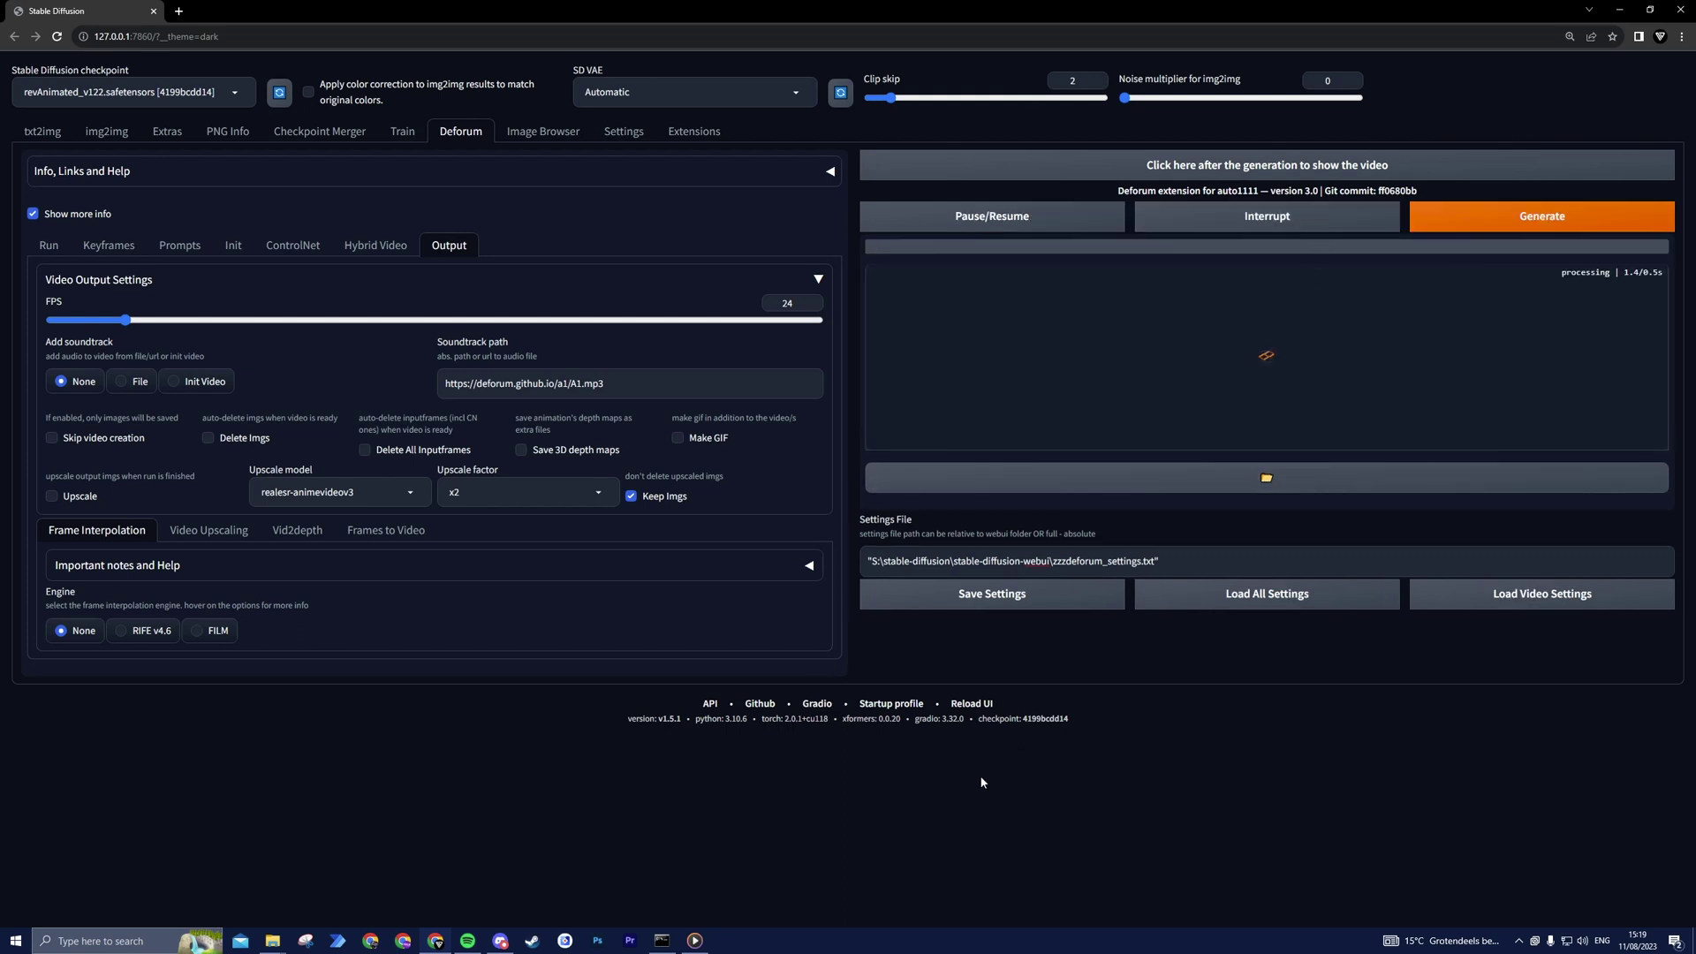
pyautogui.click(664, 941)
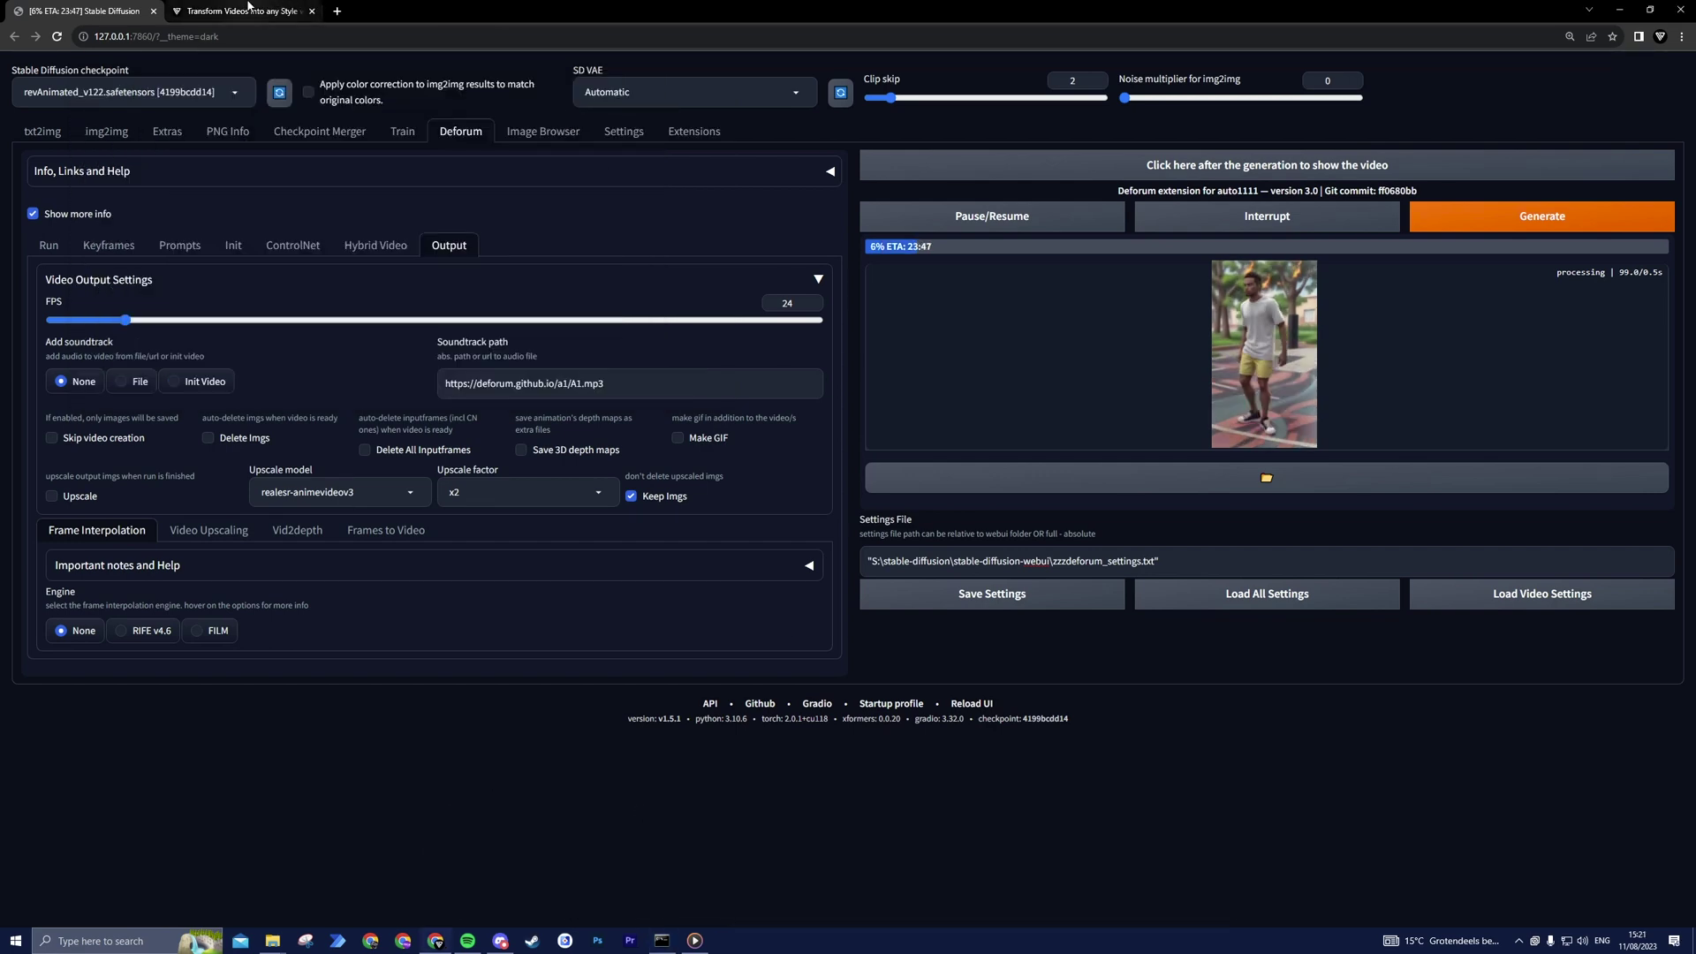
# Switch to the 'Transform Videos into any Style with Deforum' tutorial and scroll to its second ControlNet unit.
pyautogui.click(248, 8)
pyautogui.scroll(-10, 347, 403)
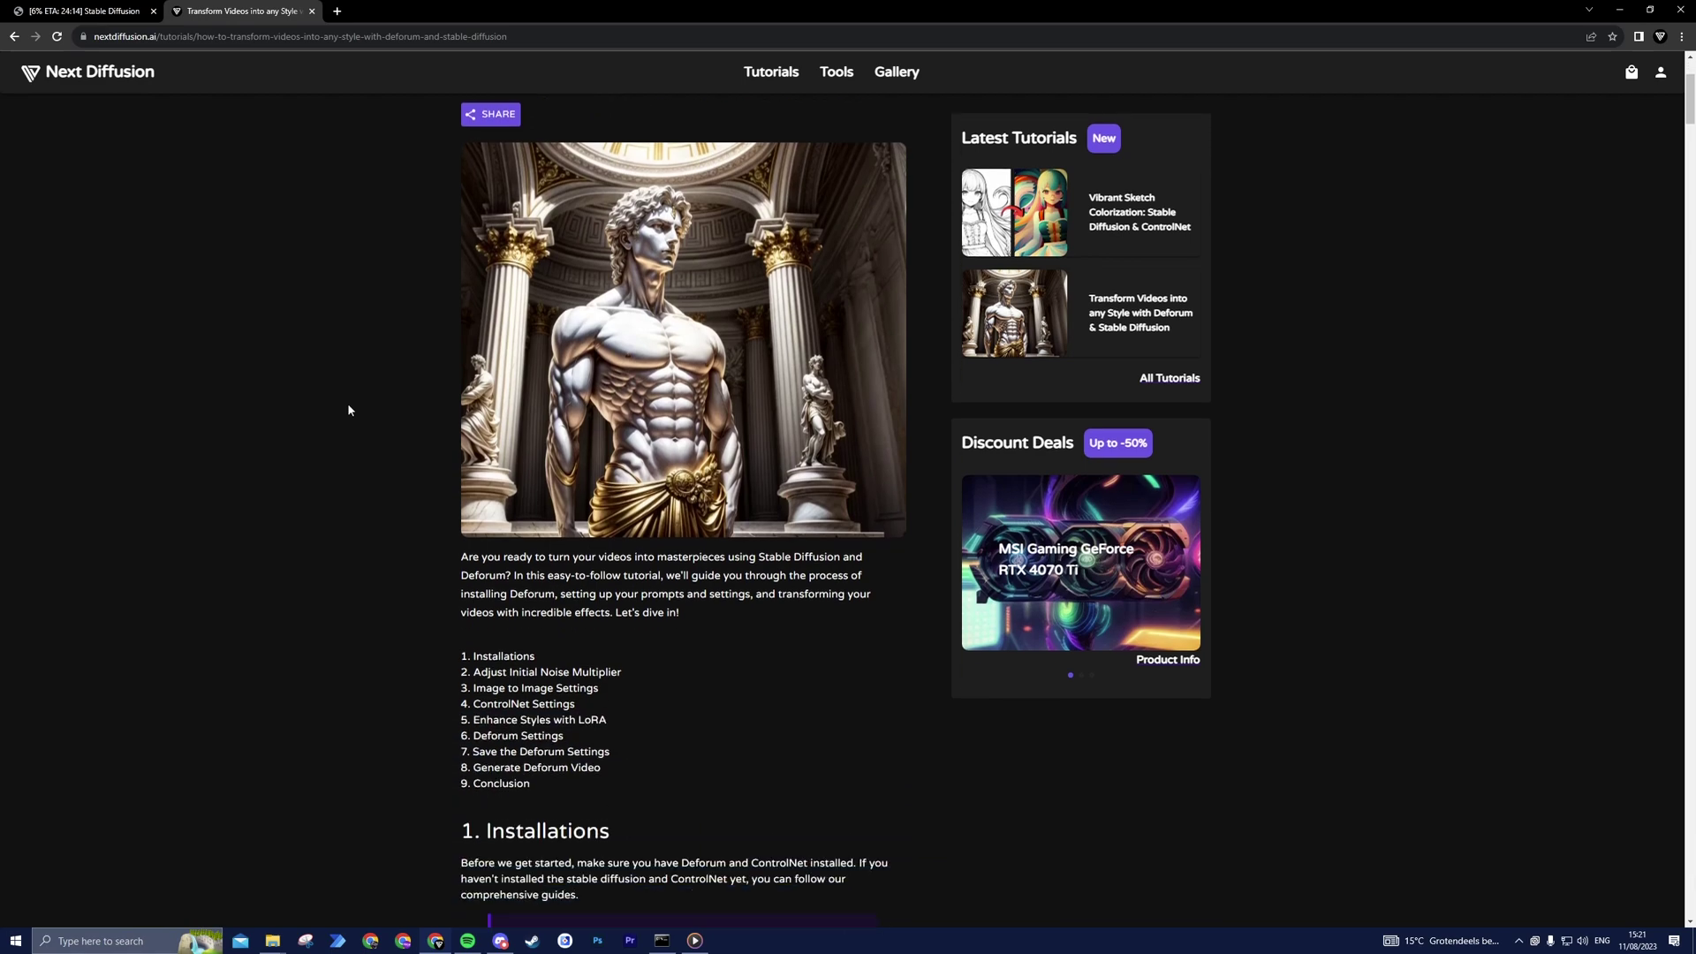
pyautogui.scroll(-13, 353, 410)
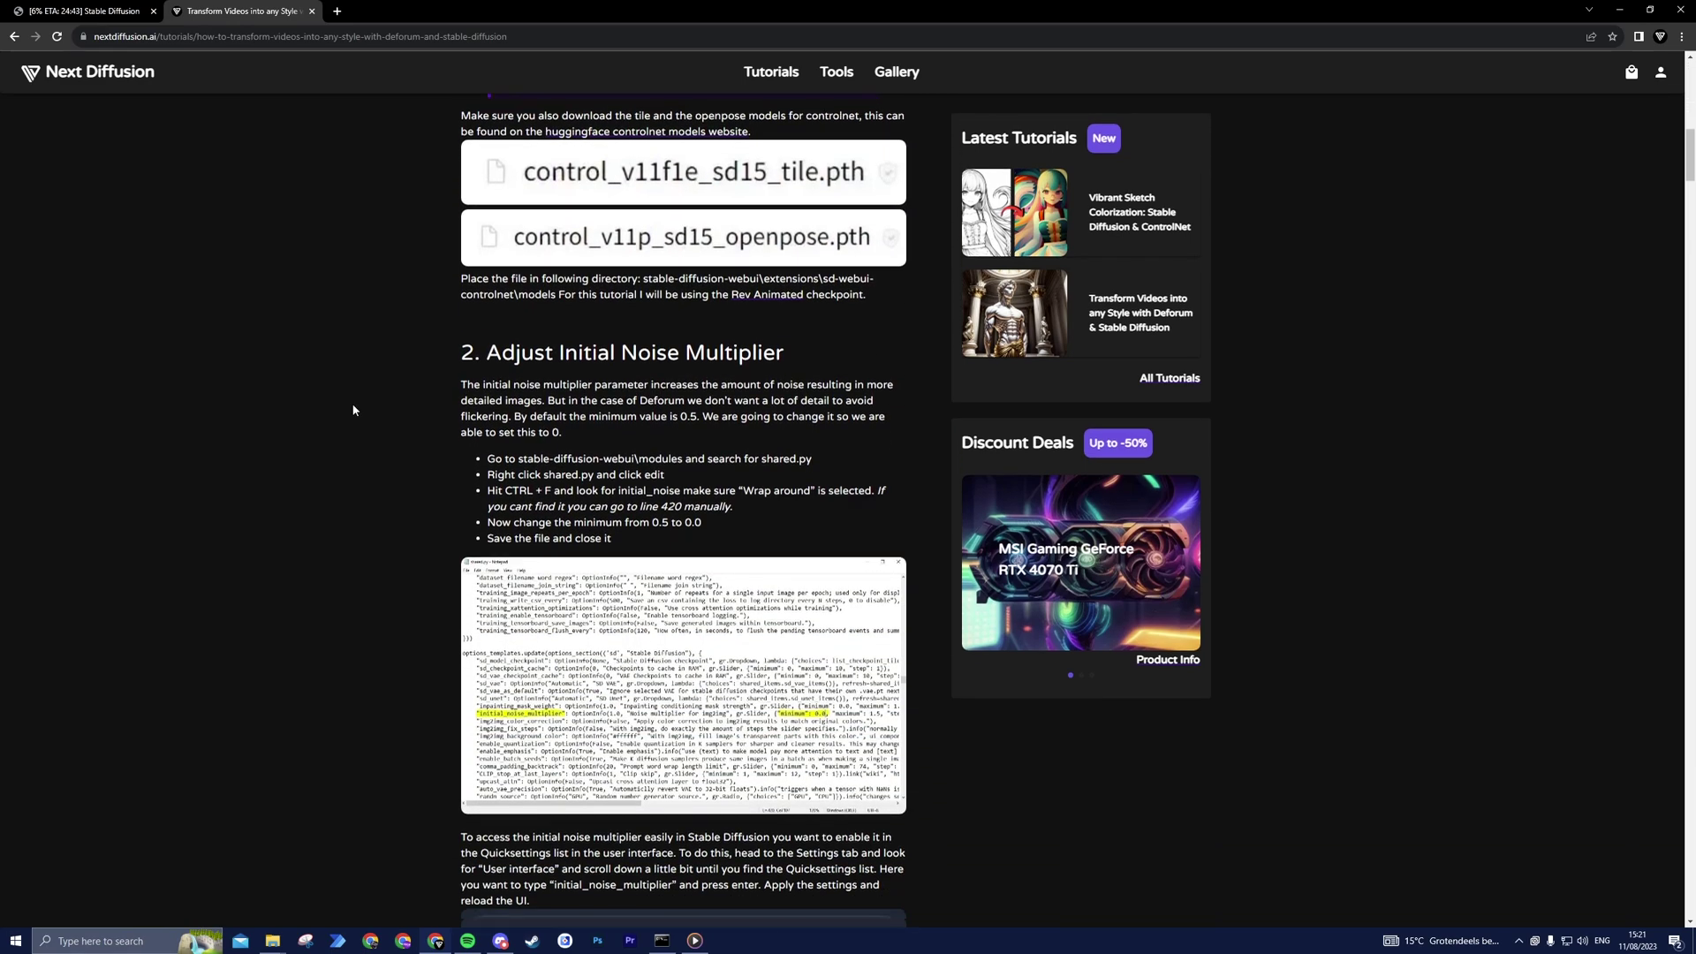
pyautogui.scroll(-11, 352, 405)
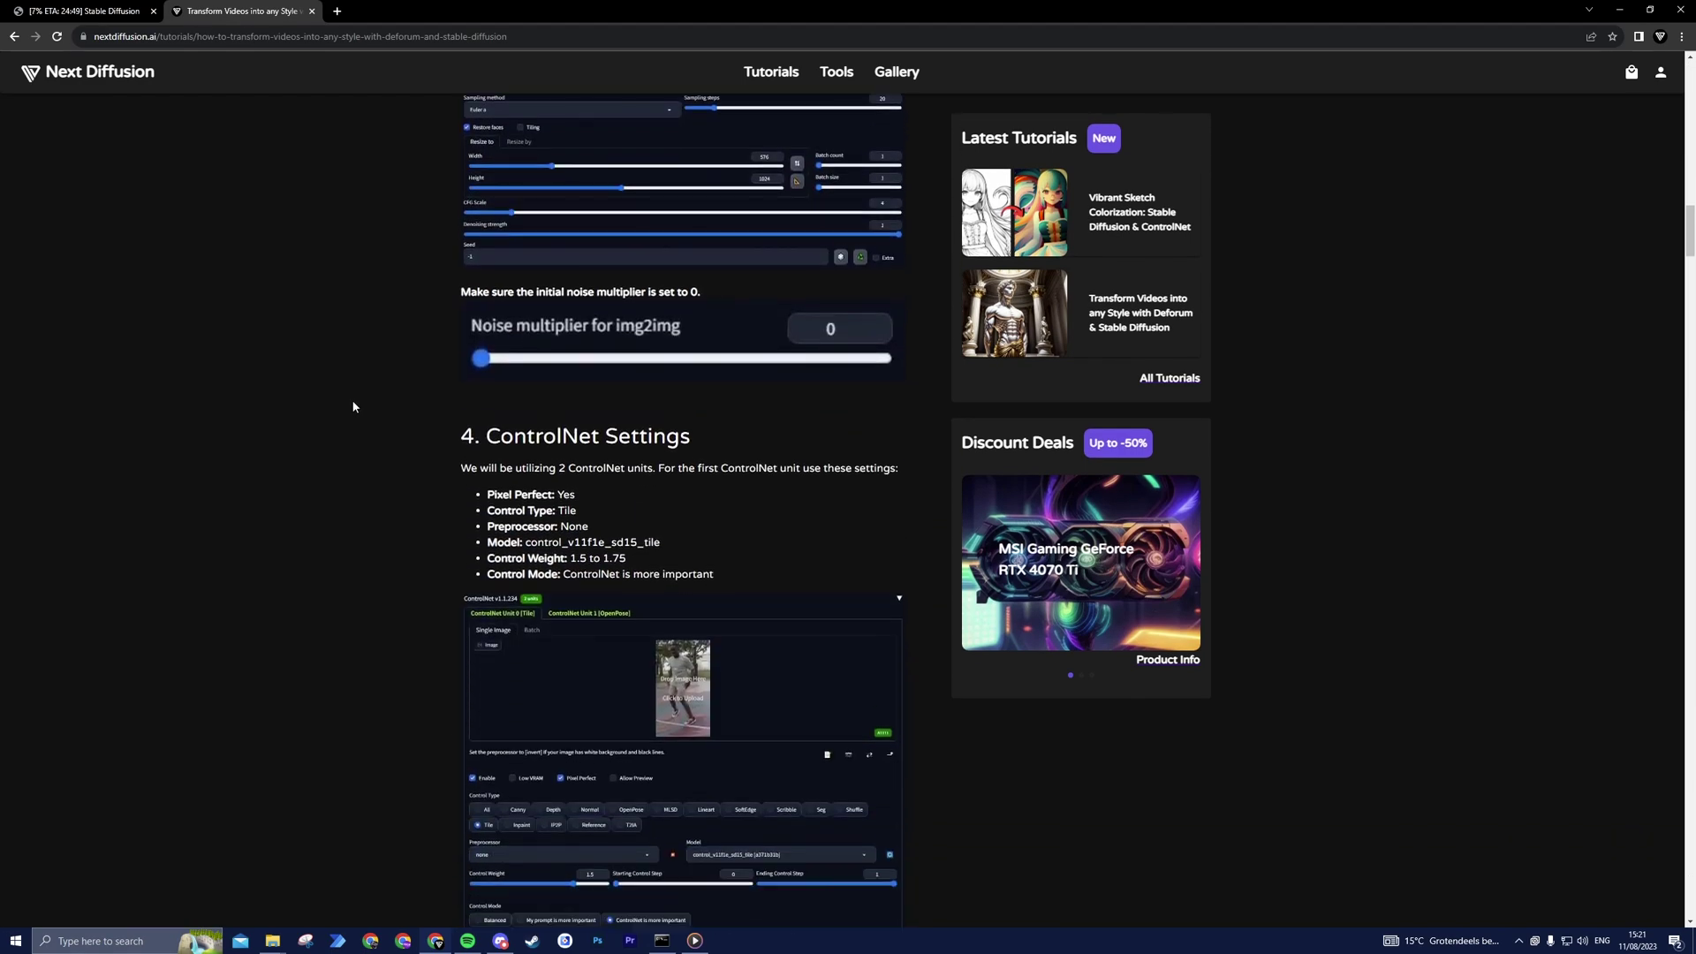
pyautogui.scroll(-5, 354, 401)
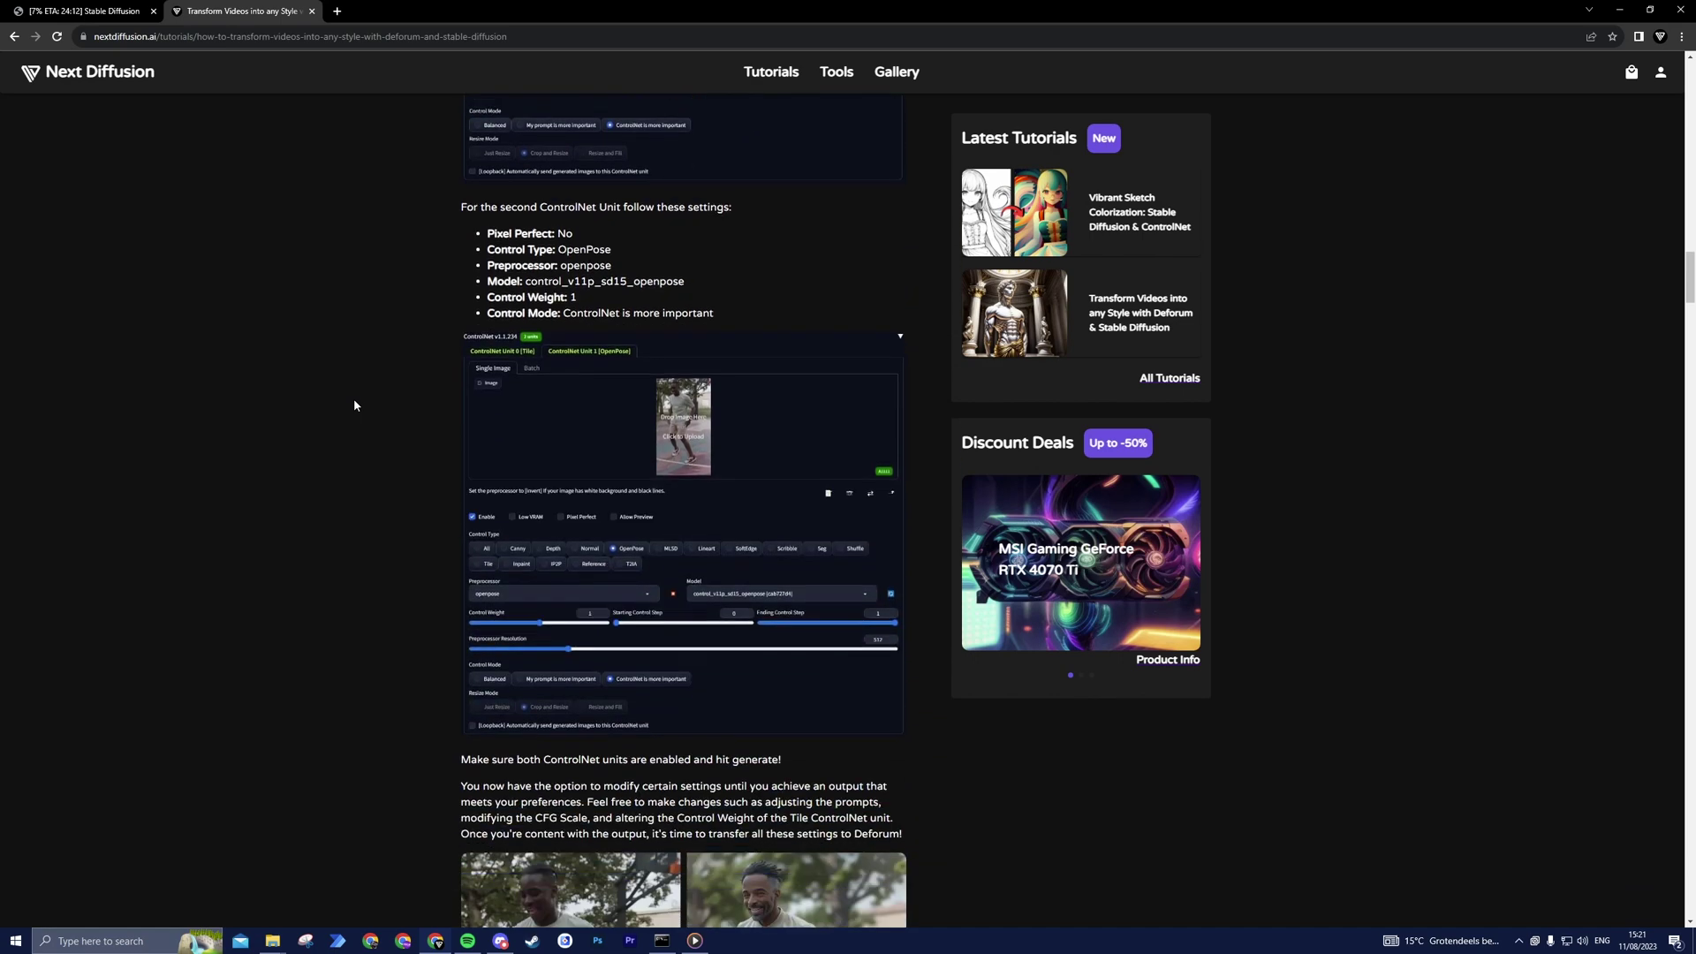